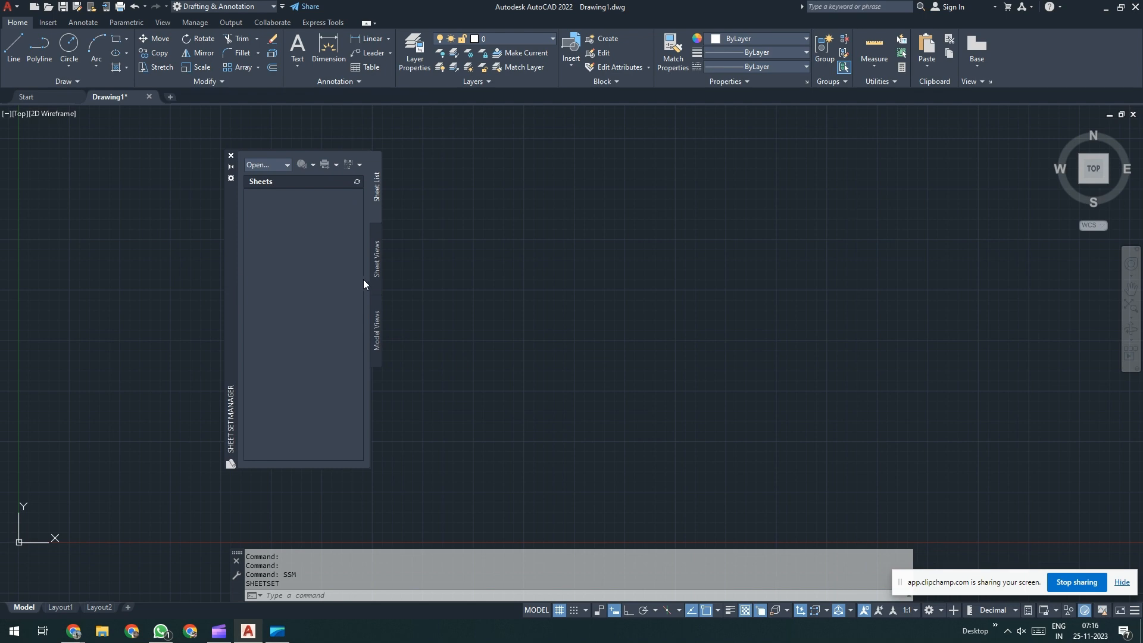
Step: Switch to Chrome and read the SHEETSET (SSM) entry about the Sheet Set Manager in the AutoCAD Reference Guide
drag(233, 271, 216, 276)
mouse_move(72, 635)
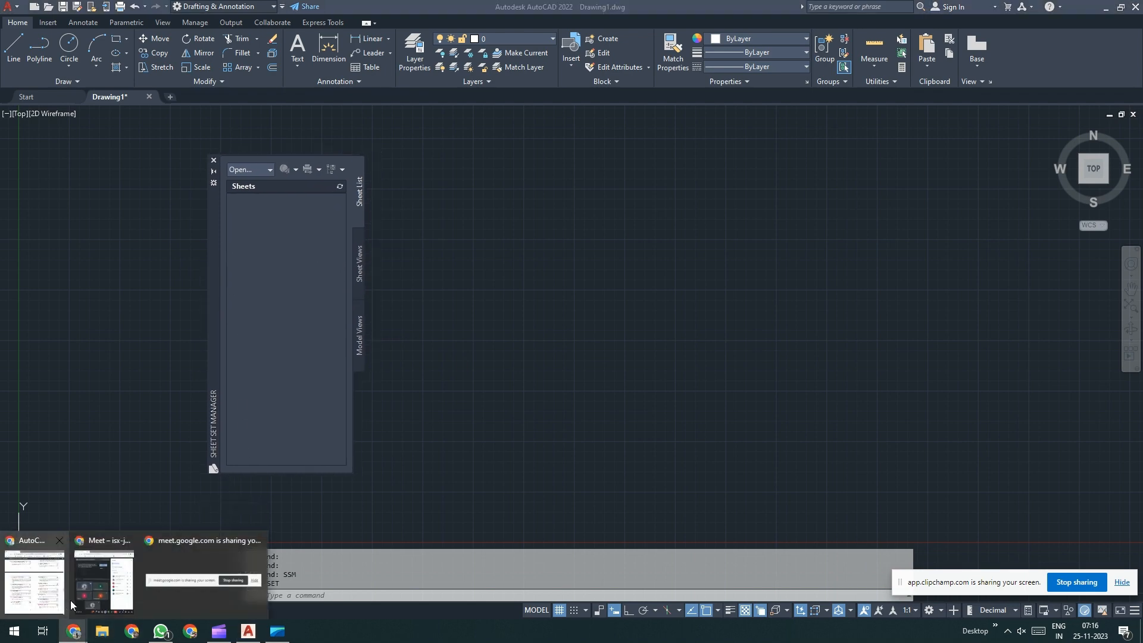
click(52, 591)
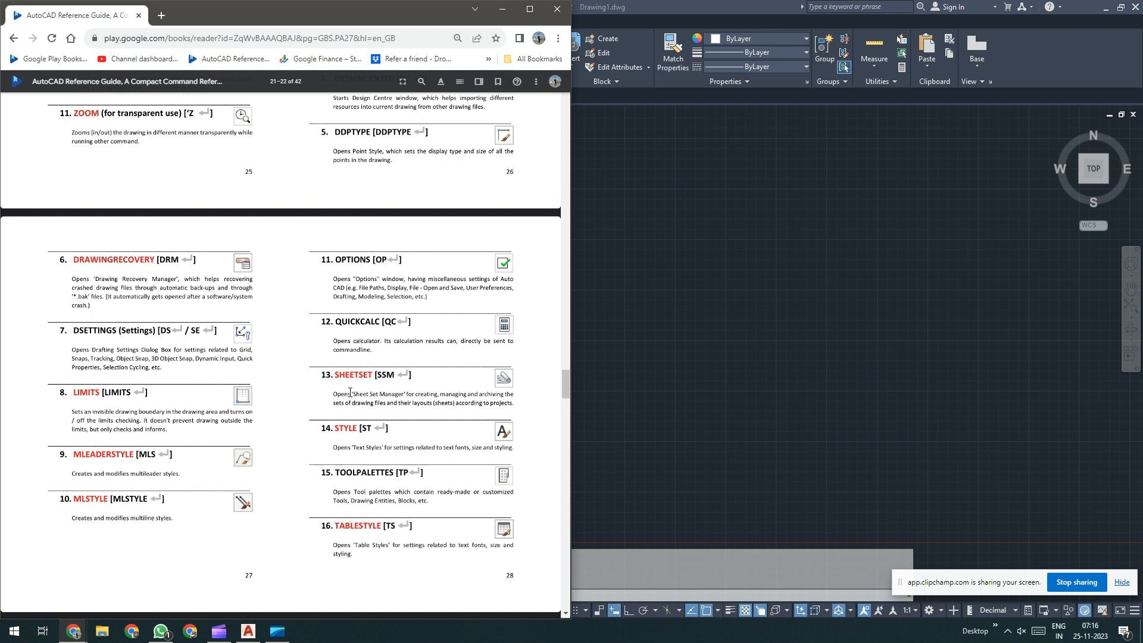
drag(384, 394, 388, 395)
double_click(453, 394)
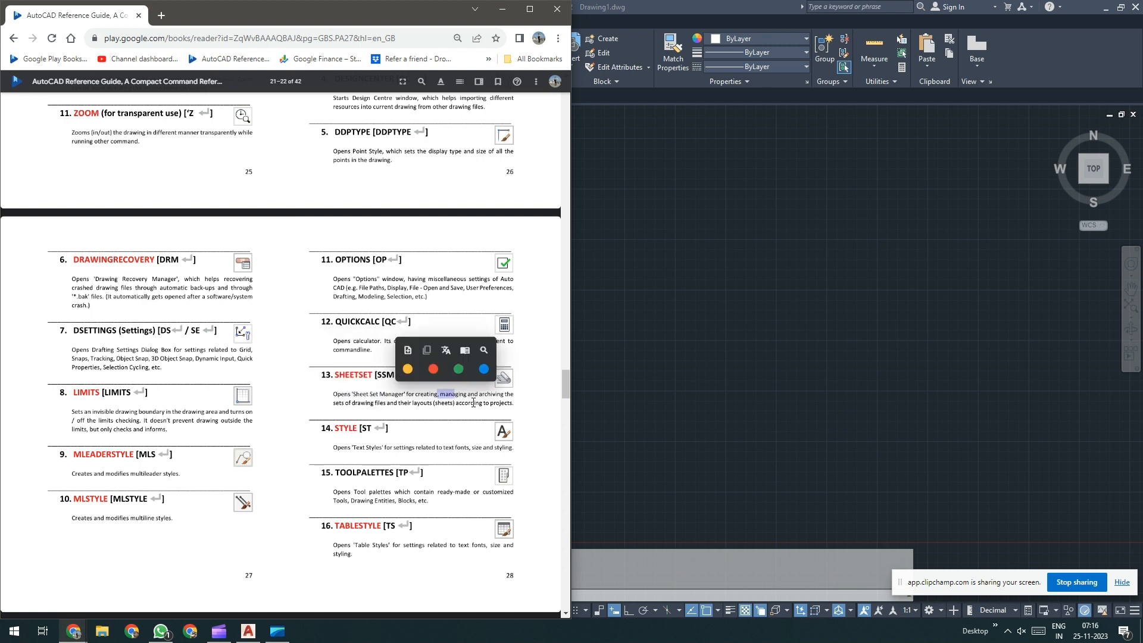
click(473, 394)
double_click(483, 394)
click(475, 393)
drag(476, 393, 334, 275)
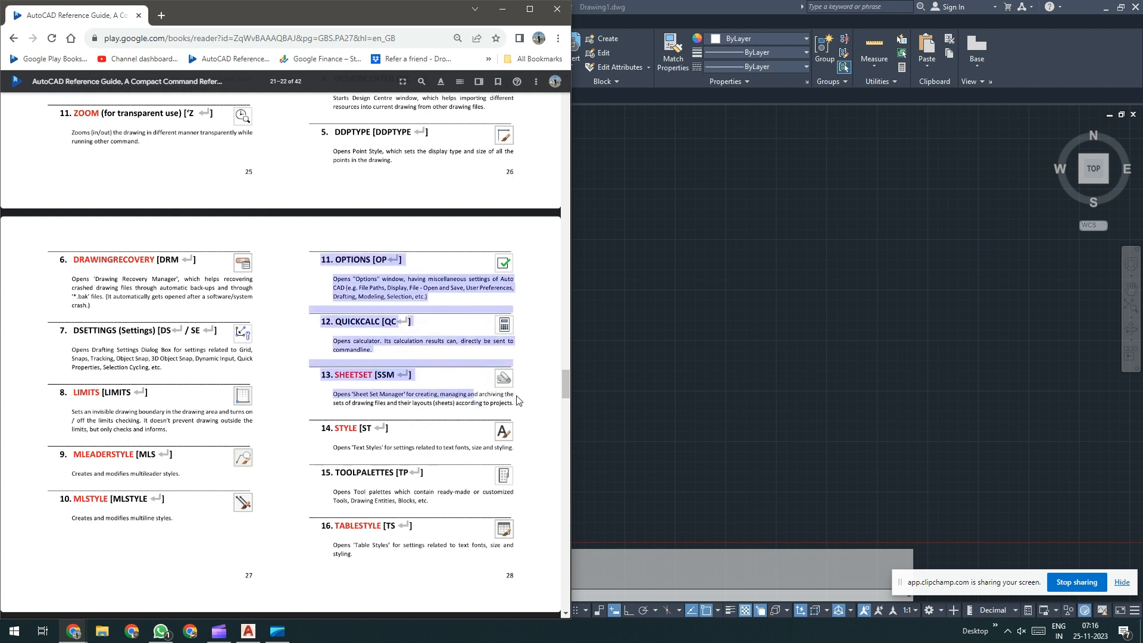
click(339, 403)
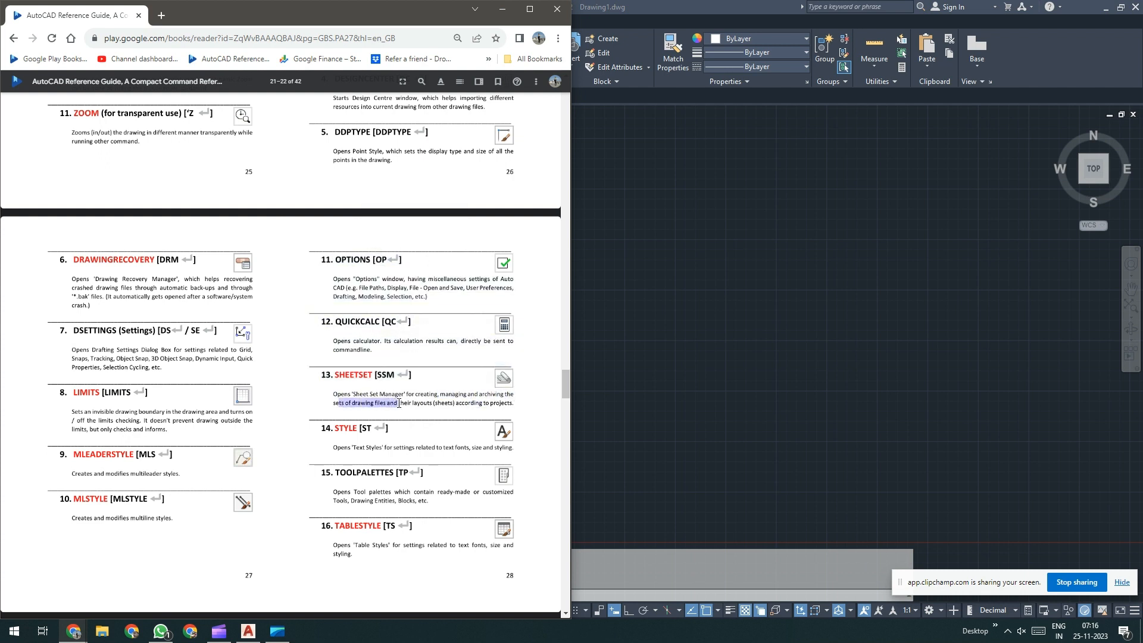
drag(399, 404, 433, 403)
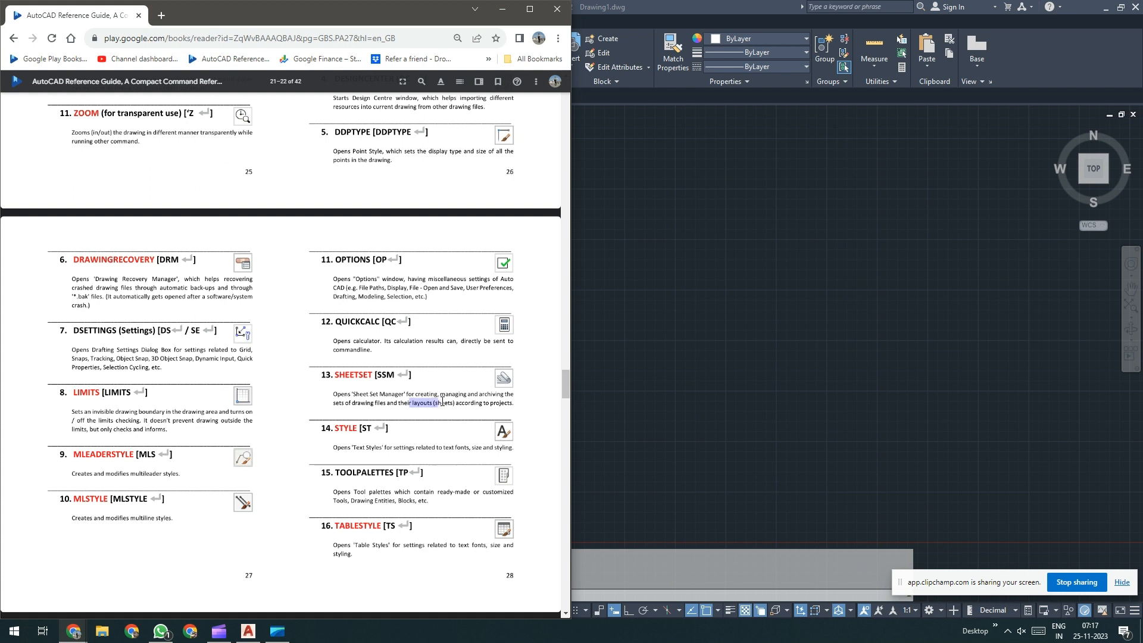
drag(516, 406, 516, 407)
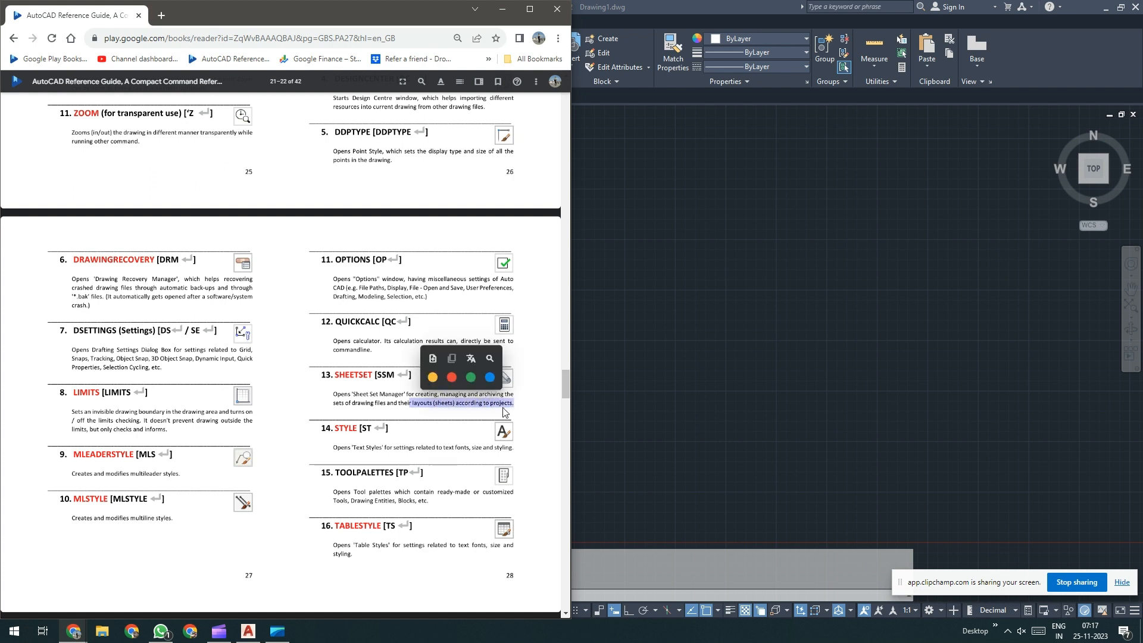
click(409, 409)
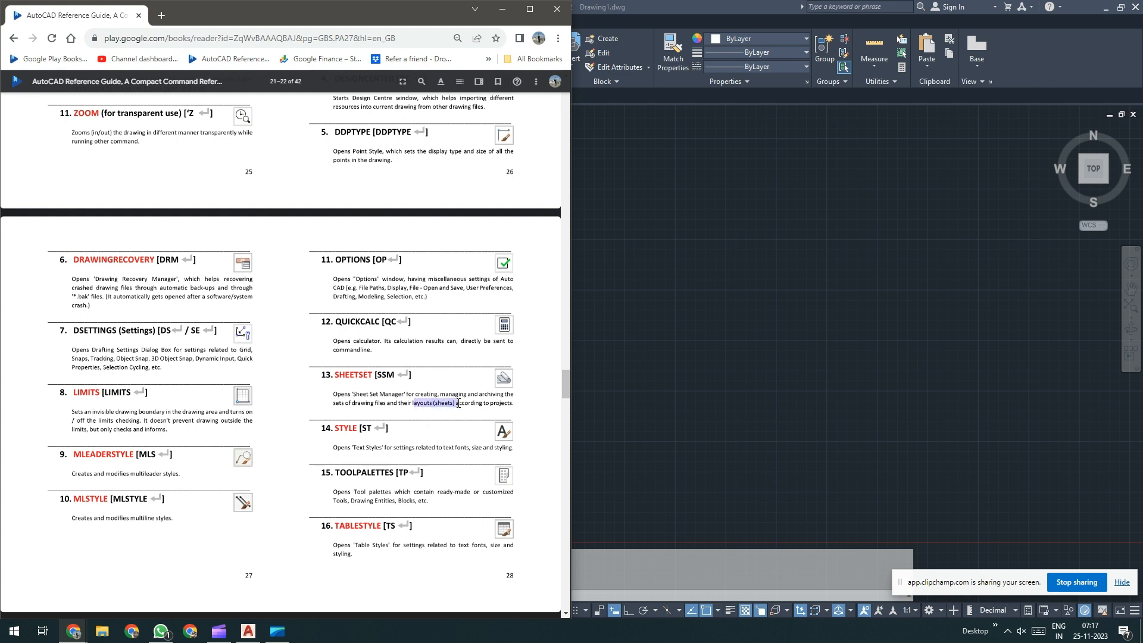
drag(458, 403, 460, 404)
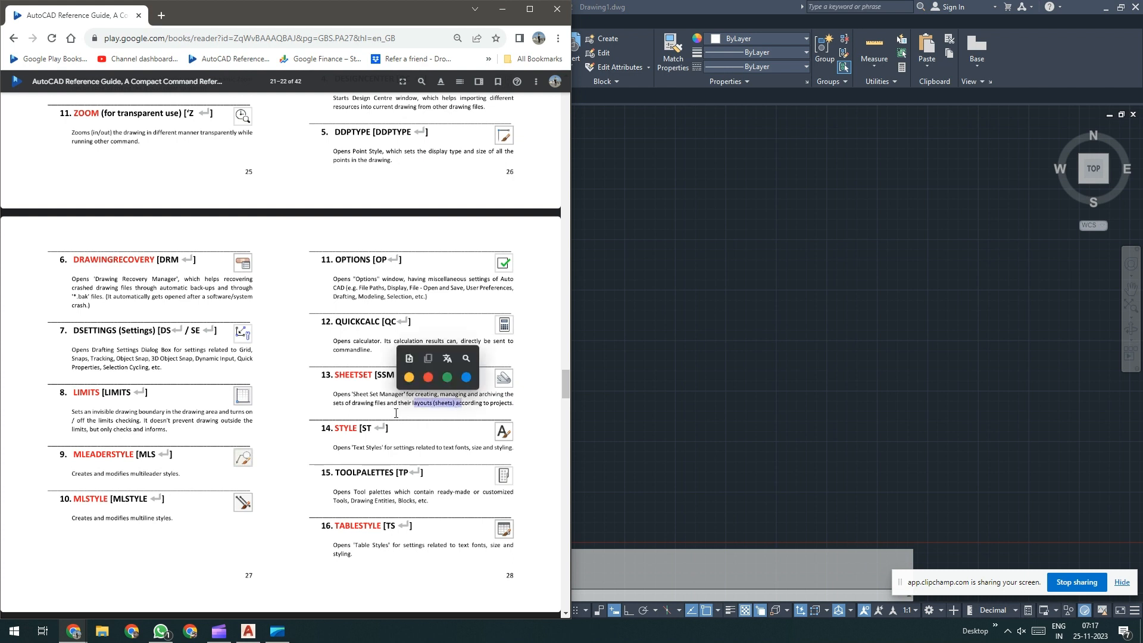
click(416, 407)
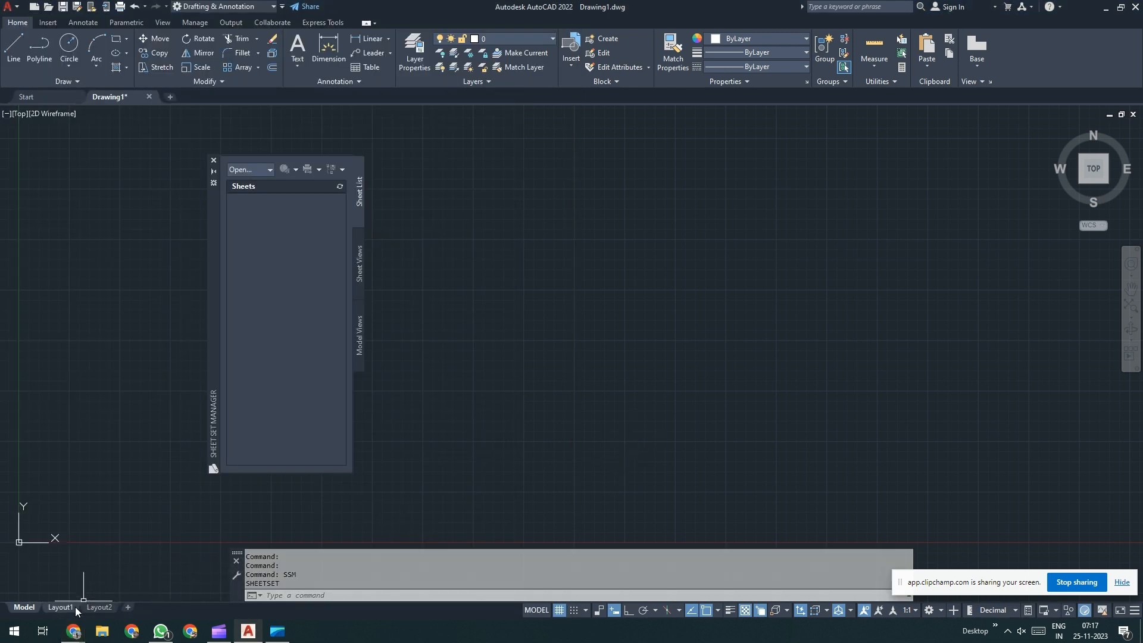
Step: In AutoCAD, look through Layout1 and Layout2 of Drawing1 and return to model space
click(60, 608)
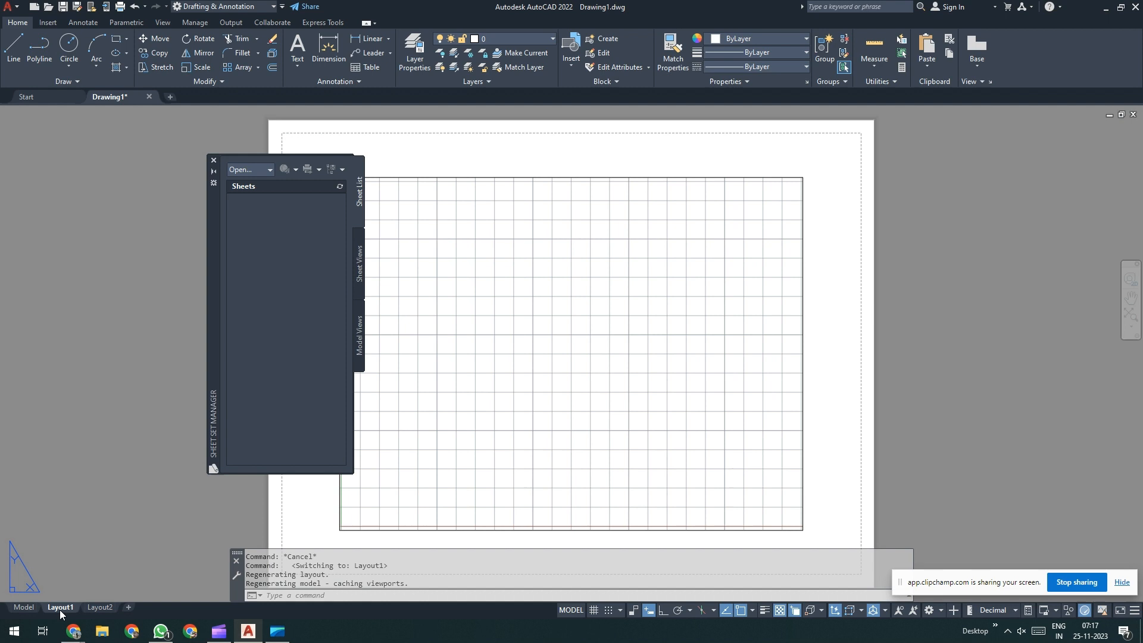
click(100, 607)
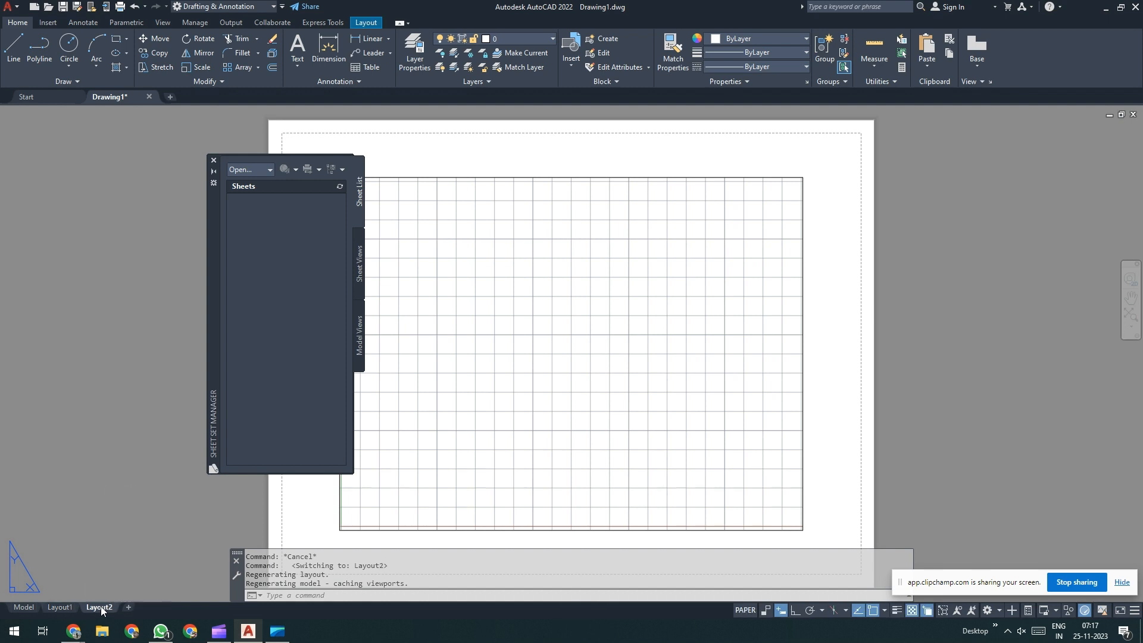
click(59, 608)
click(25, 607)
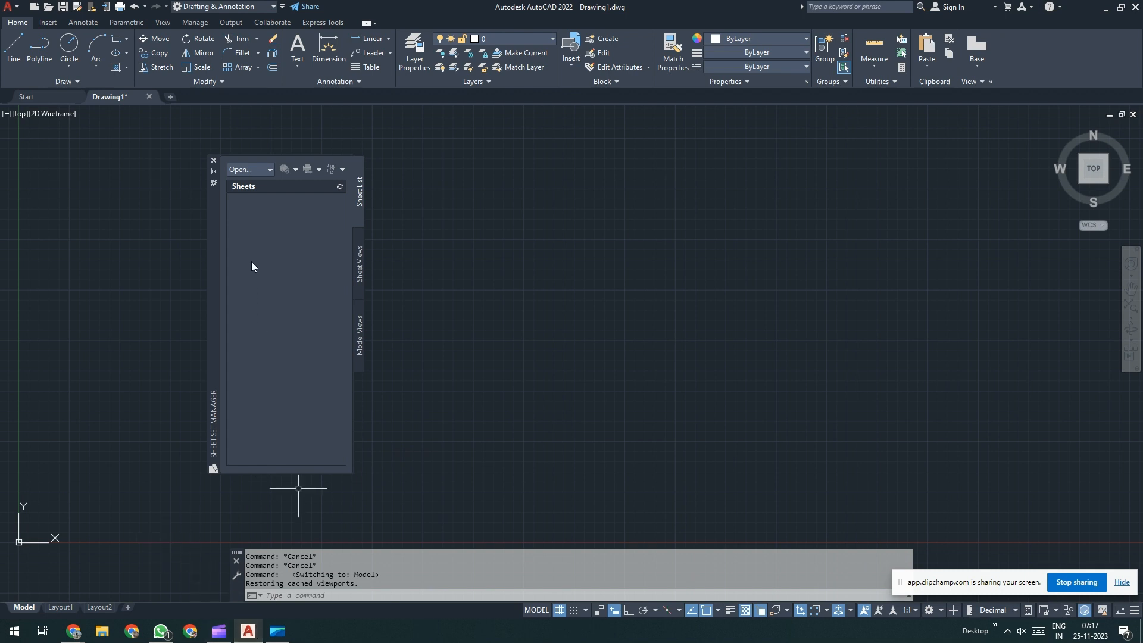
Step: Move the Sheet Set Manager aside and open Project-2_07.dwg from the trainee's Project -02 folder in Dropbox
drag(218, 301, 189, 306)
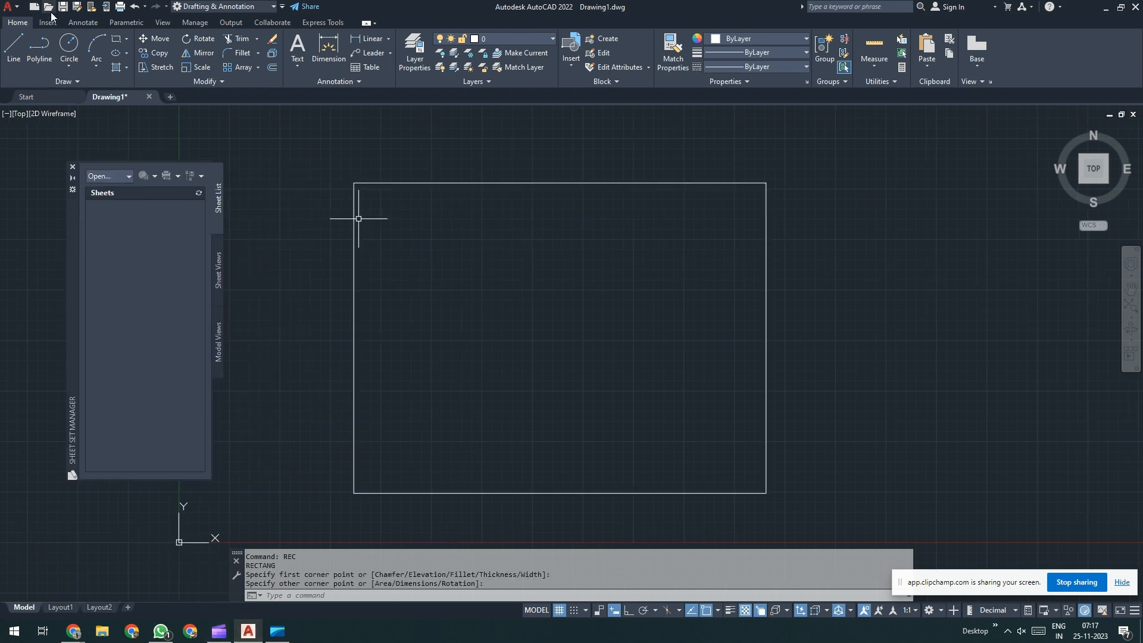
click(102, 177)
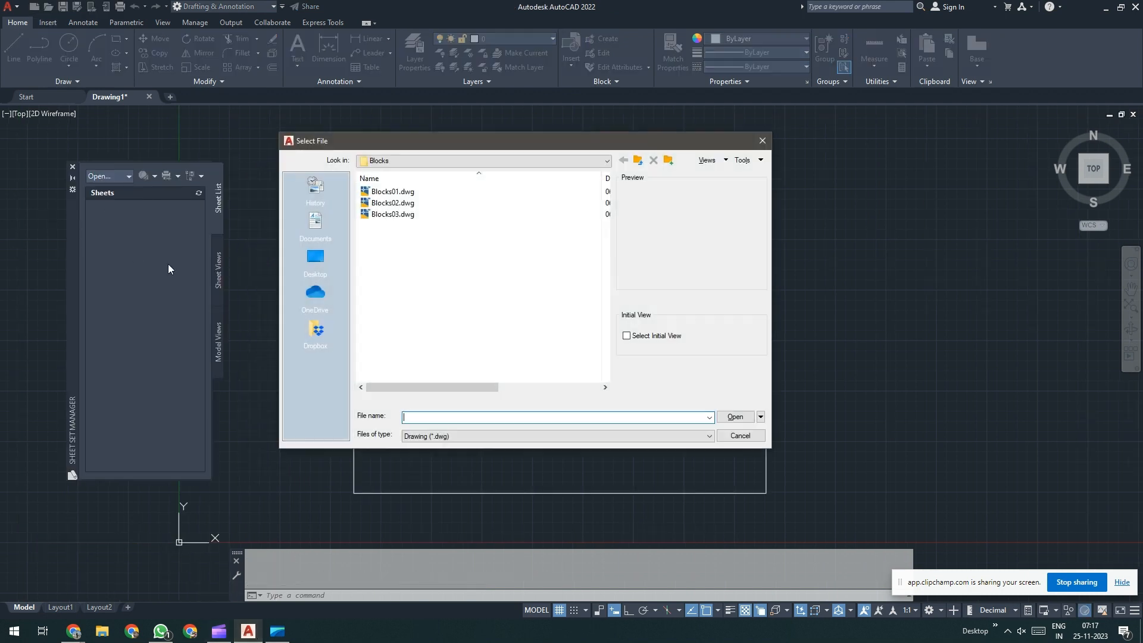
click(430, 162)
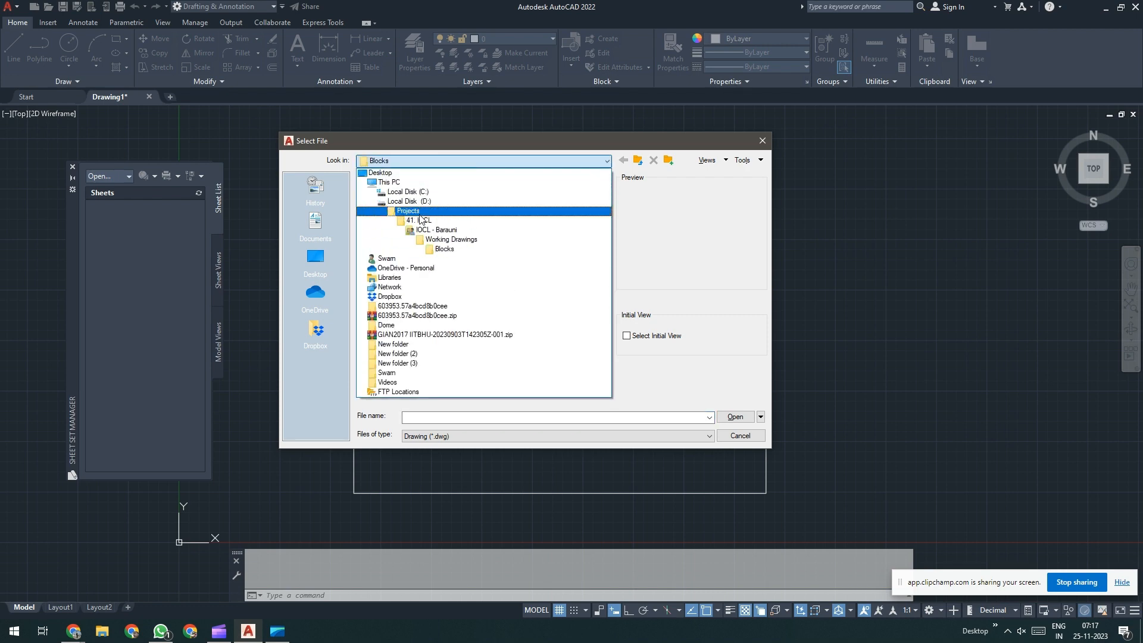
click(418, 296)
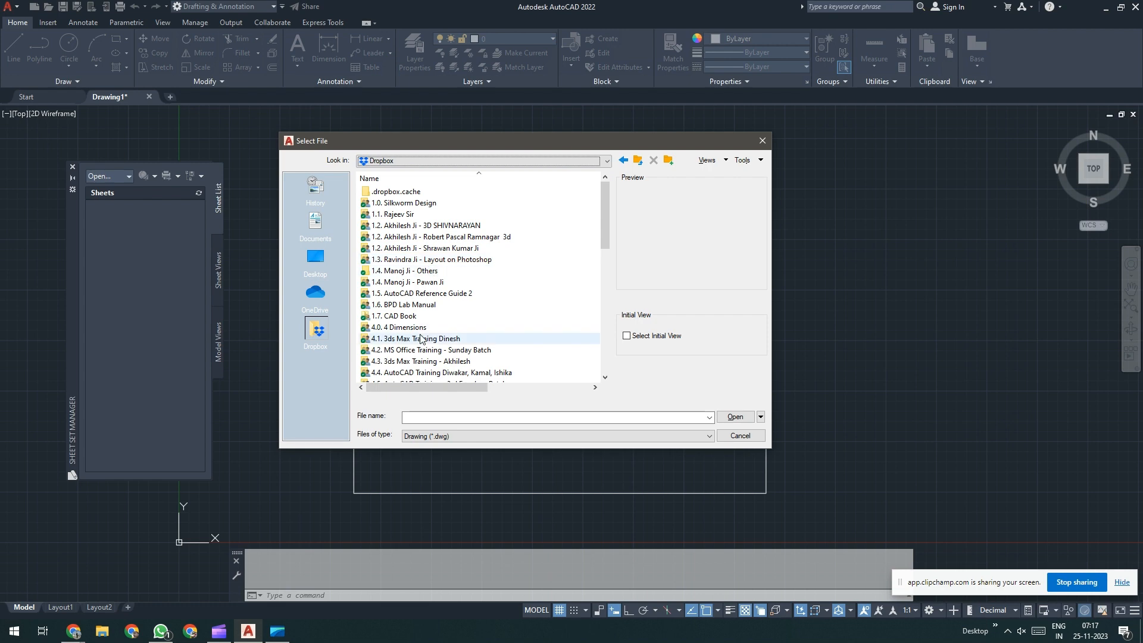
scroll(417, 319, down, 1)
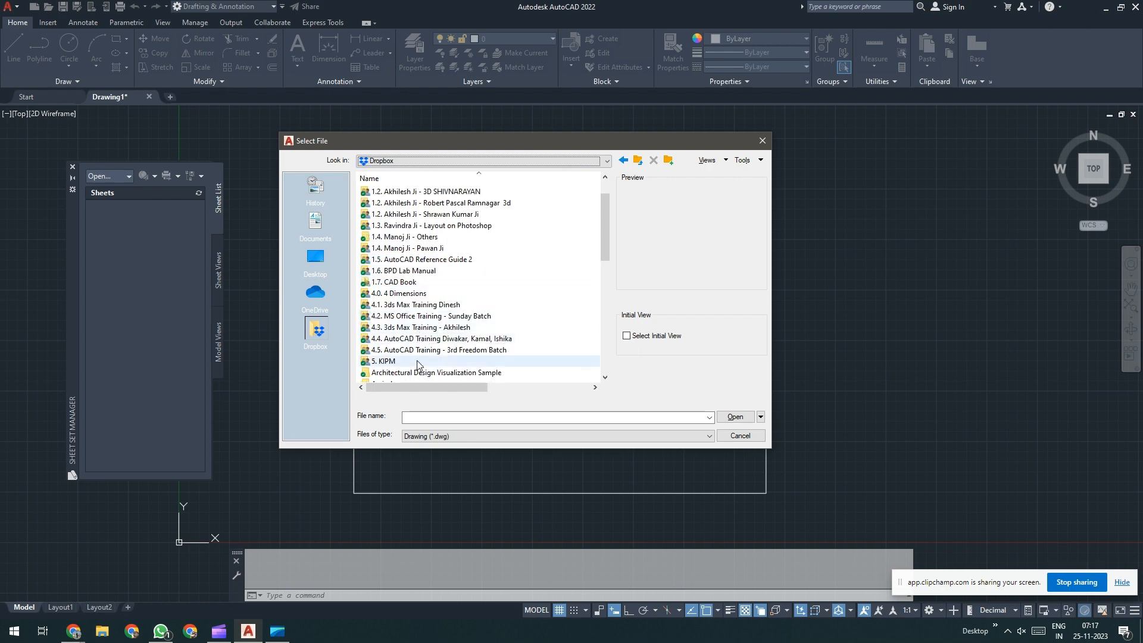
double_click(451, 338)
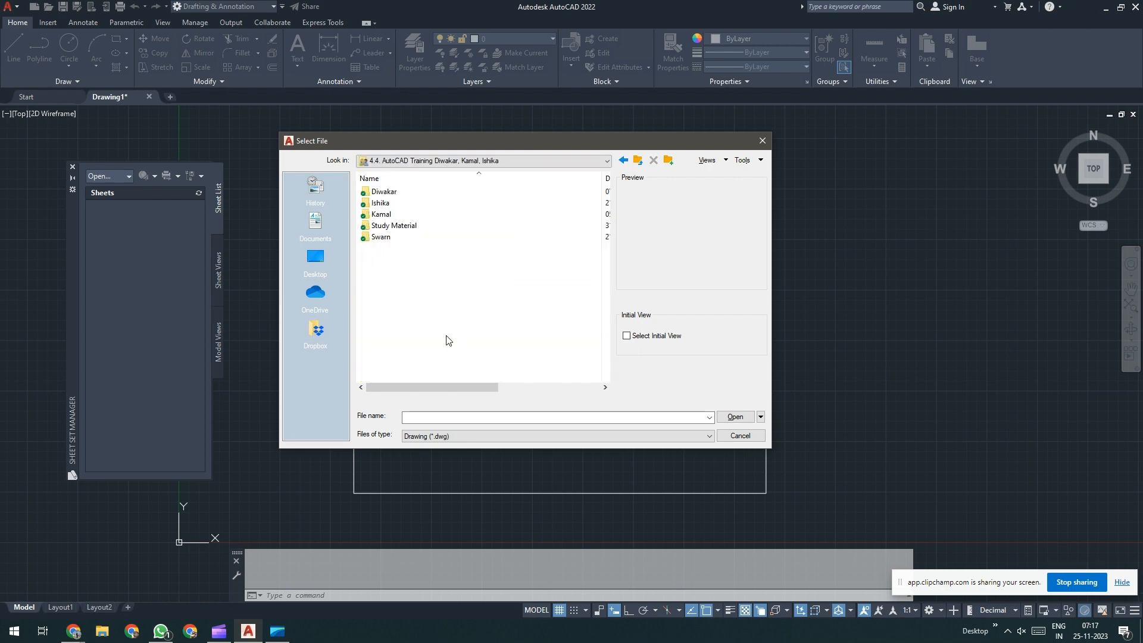
double_click(393, 214)
double_click(396, 236)
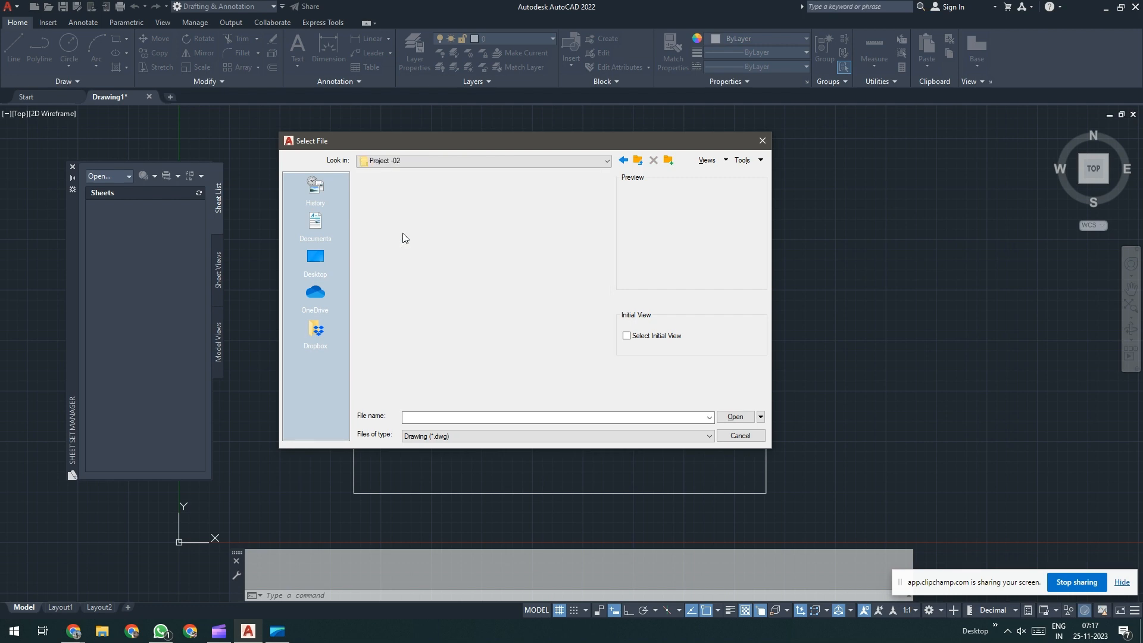
double_click(409, 294)
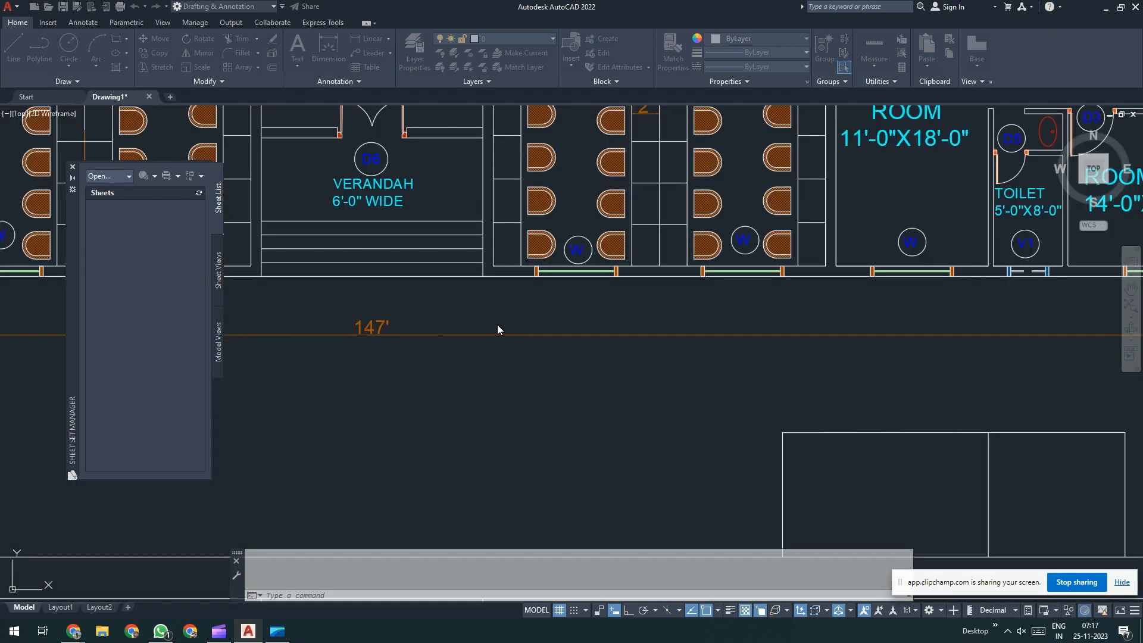
Step: Switch the project drawing from model space to Layout1
scroll(543, 283, down, 8)
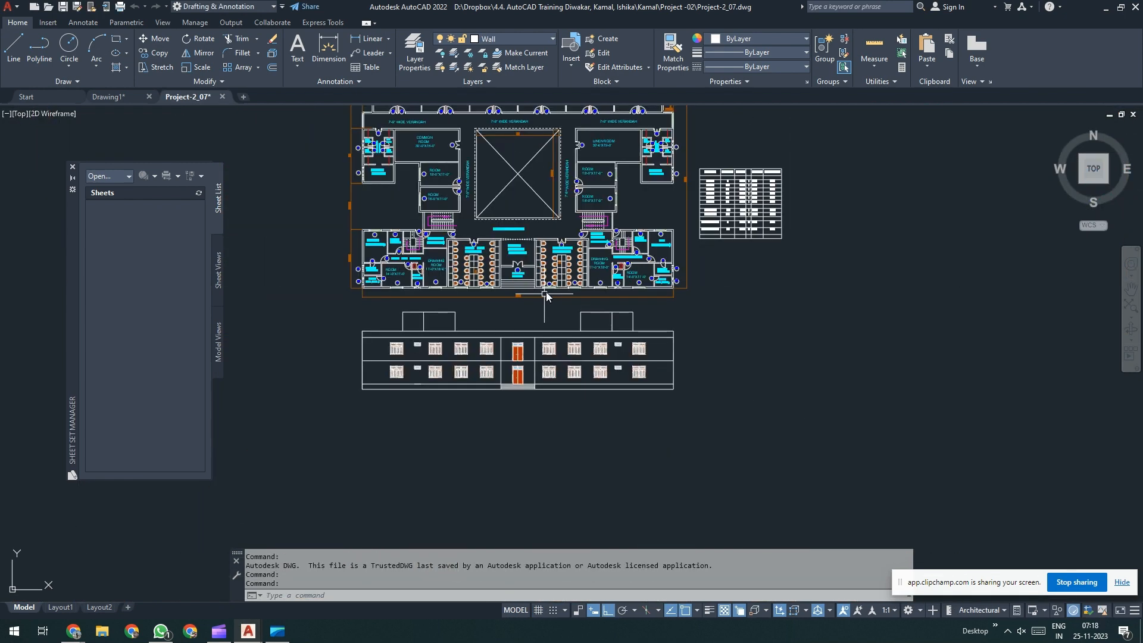
middle_drag(558, 349, 548, 375)
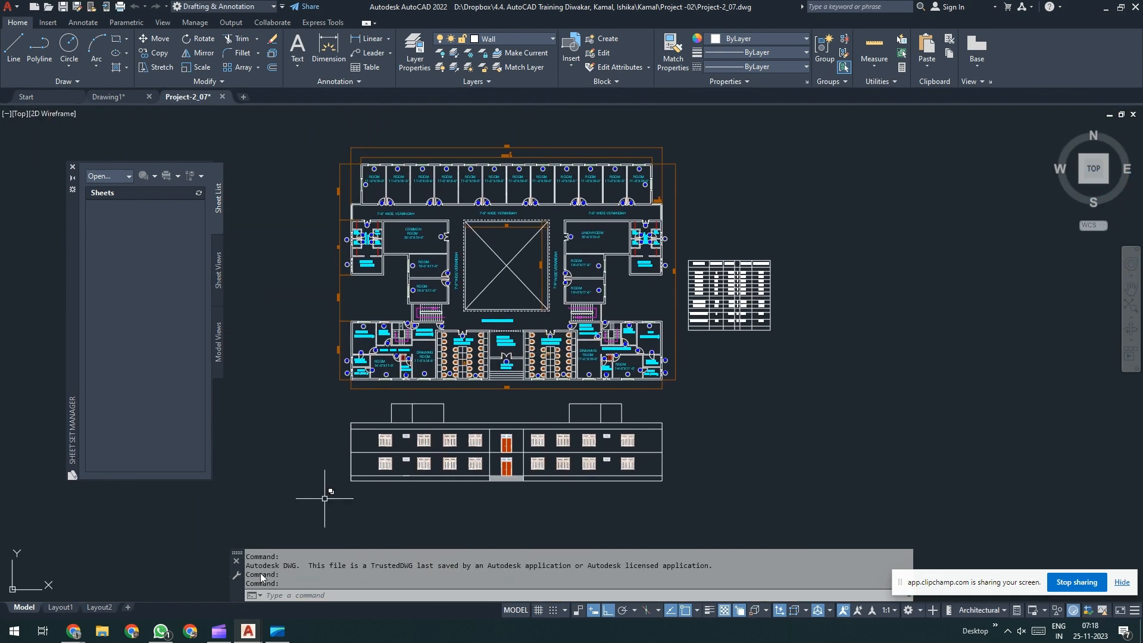
click(66, 608)
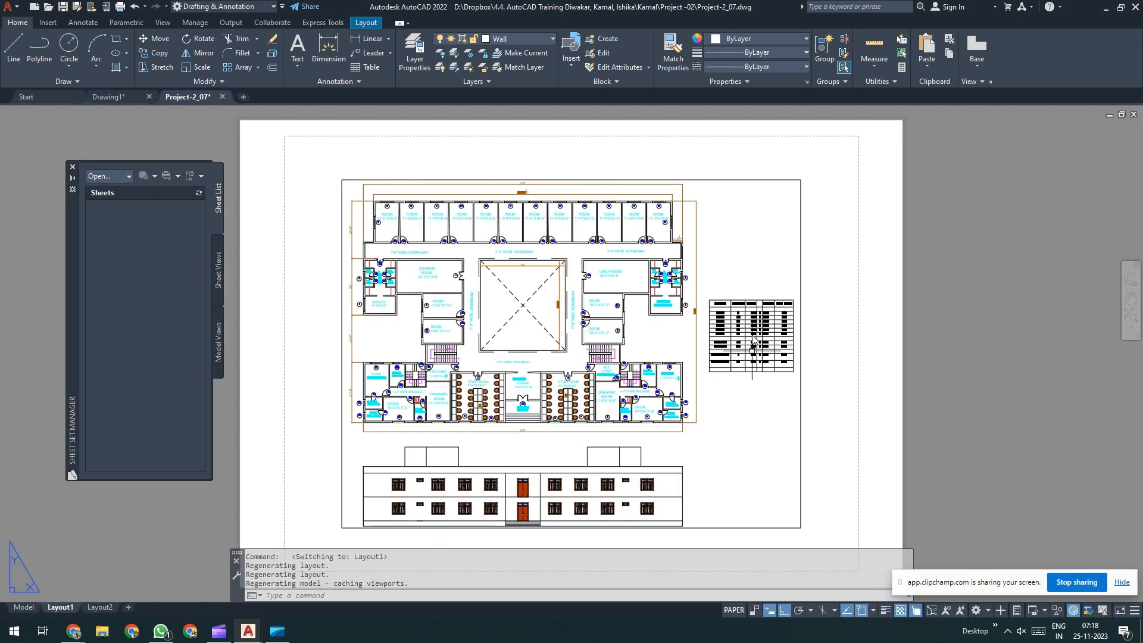
middle_drag(753, 341, 747, 318)
scroll(746, 315, down, 2)
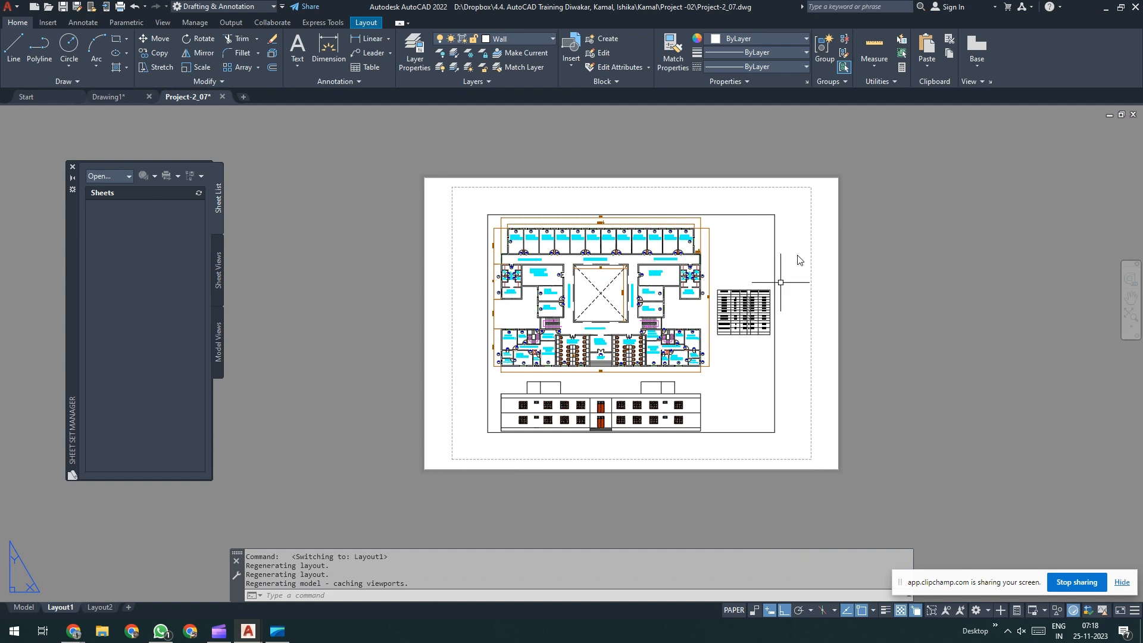
Step: Move the Layout1 viewport by its upper-left corner to just inside the sheet's upper-left printable margin, with Ortho off
click(798, 208)
click(490, 321)
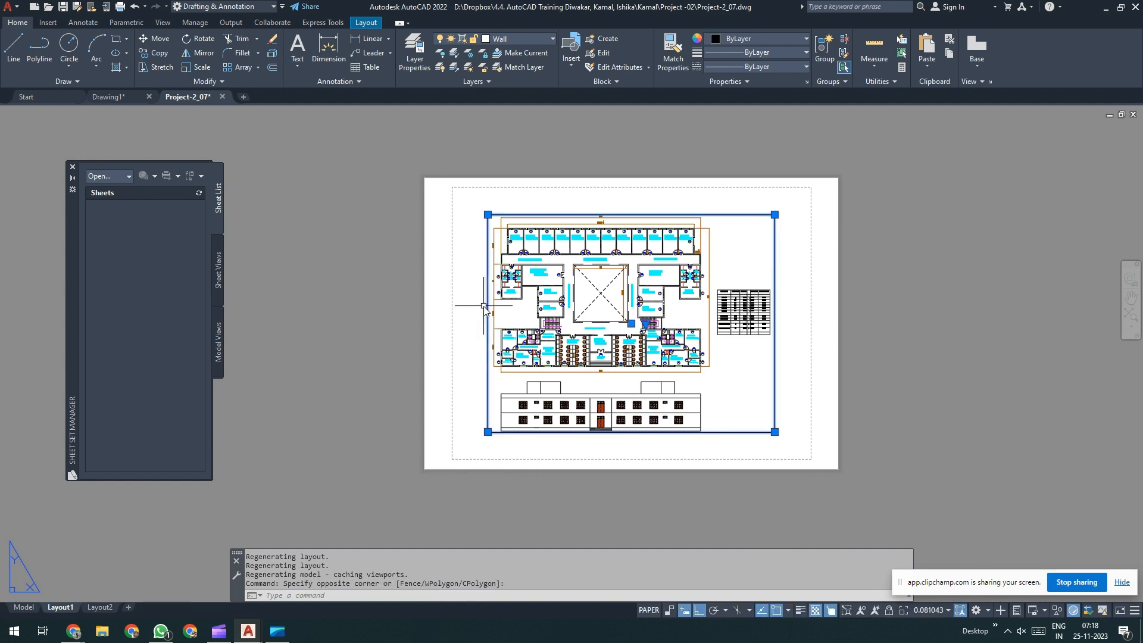
key(Return)
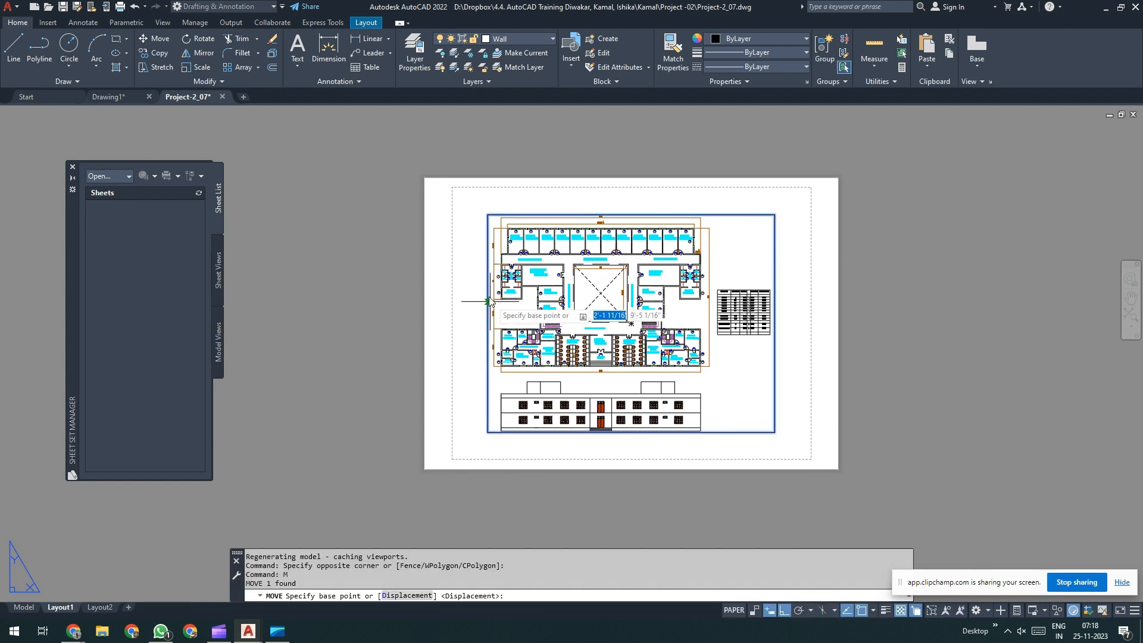
click(488, 214)
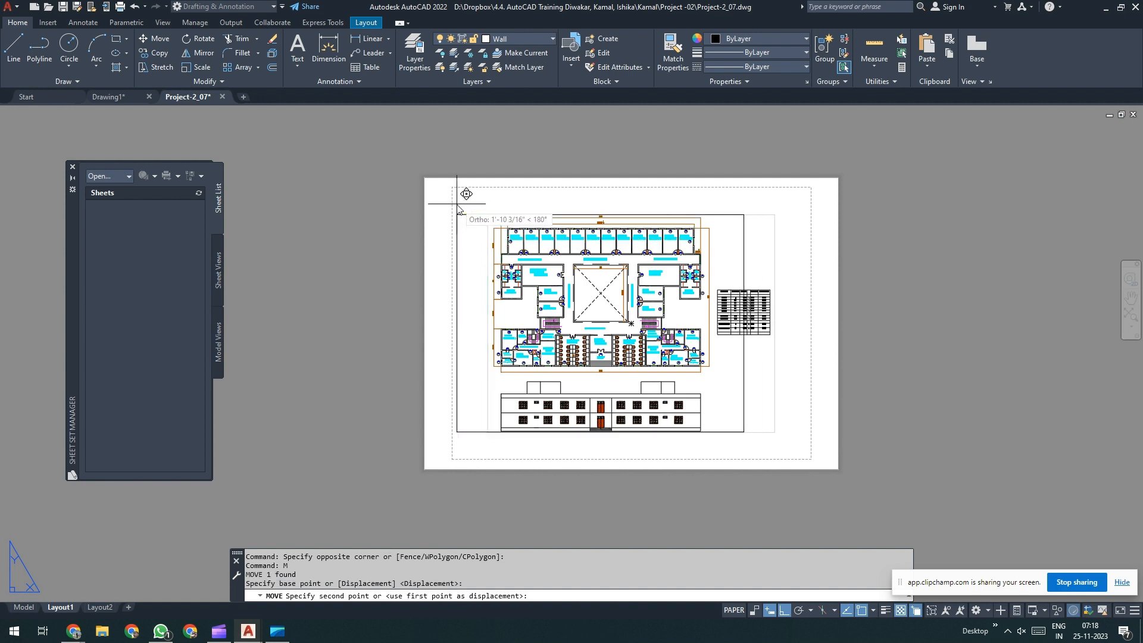
key(F8)
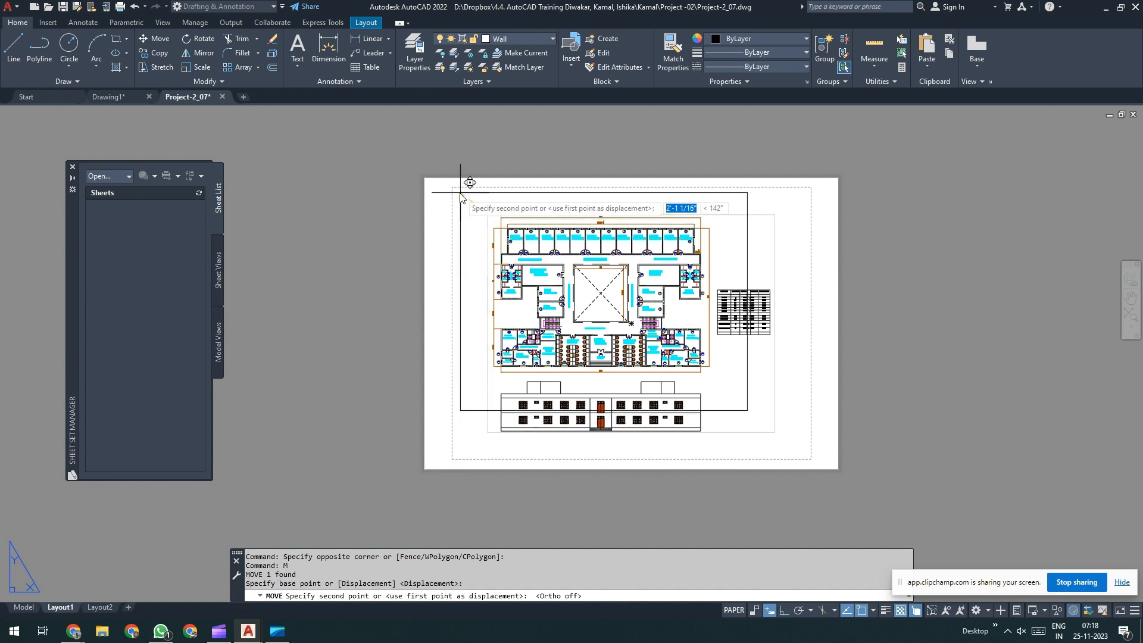
click(462, 190)
Step: Stretch the viewport's lower-right corner to just inside the printable margin so the viewport fills the sheet, and deselect it
click(767, 384)
click(722, 415)
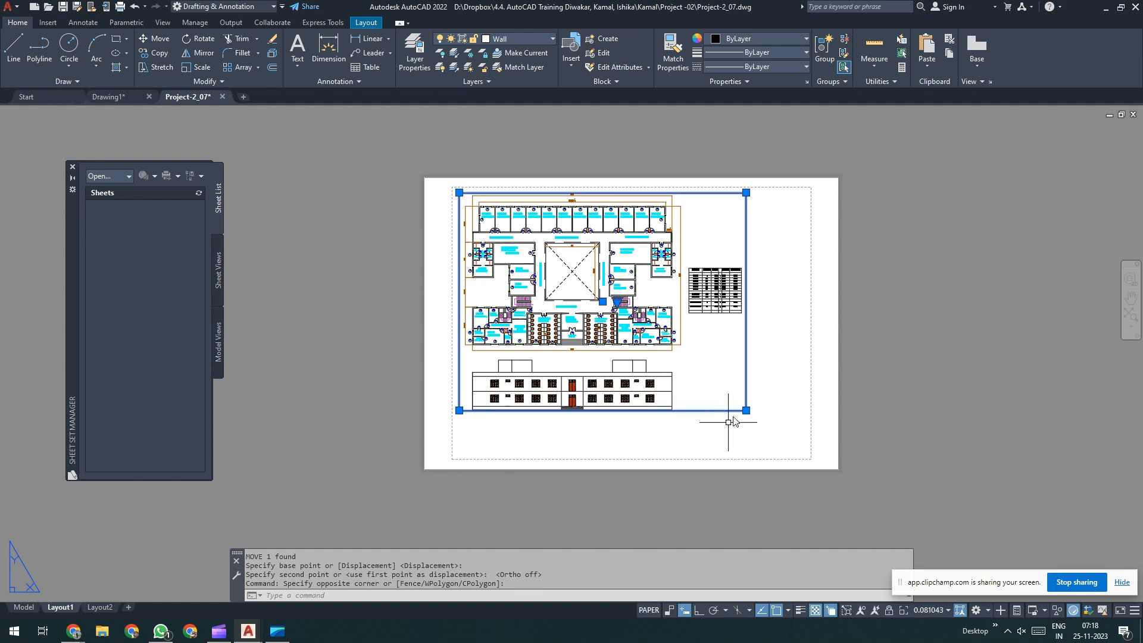
click(746, 410)
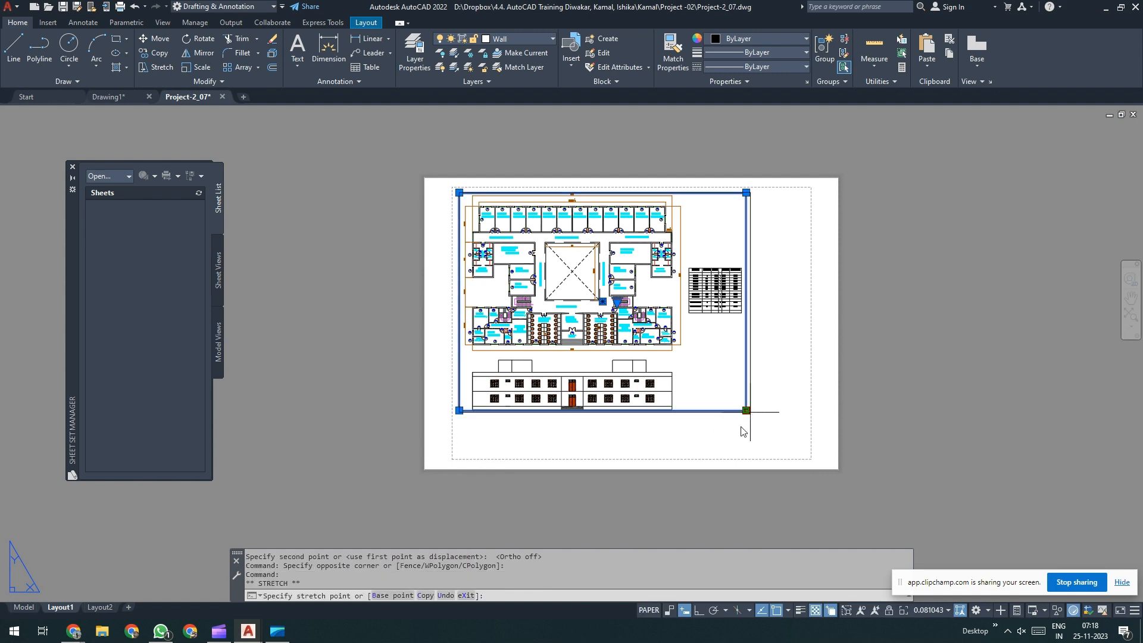
click(724, 451)
click(724, 451)
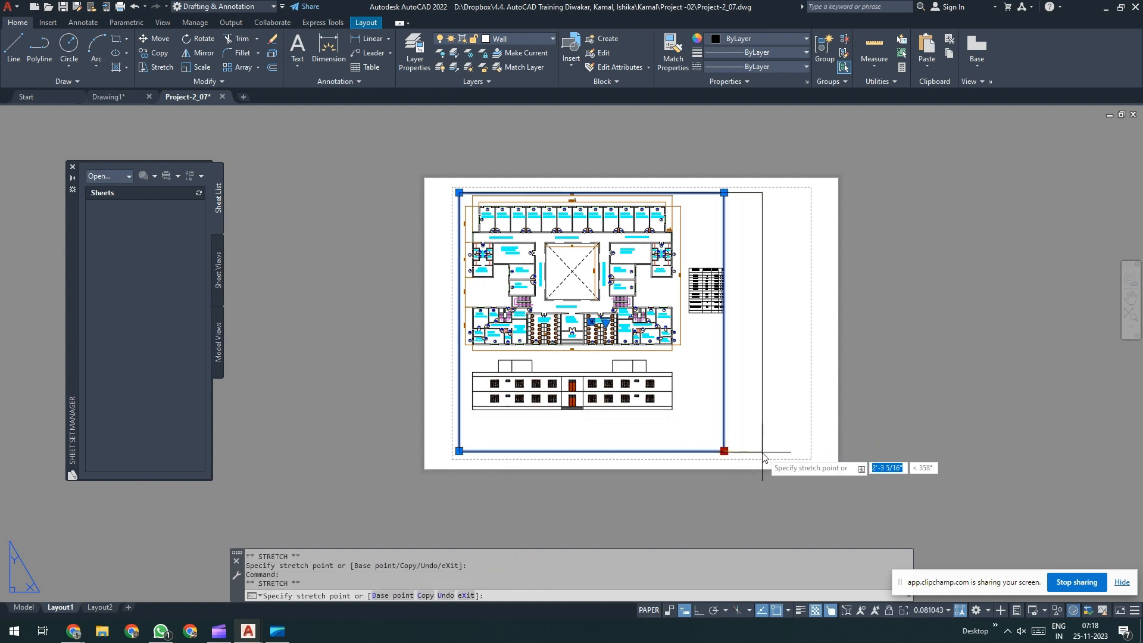
click(807, 456)
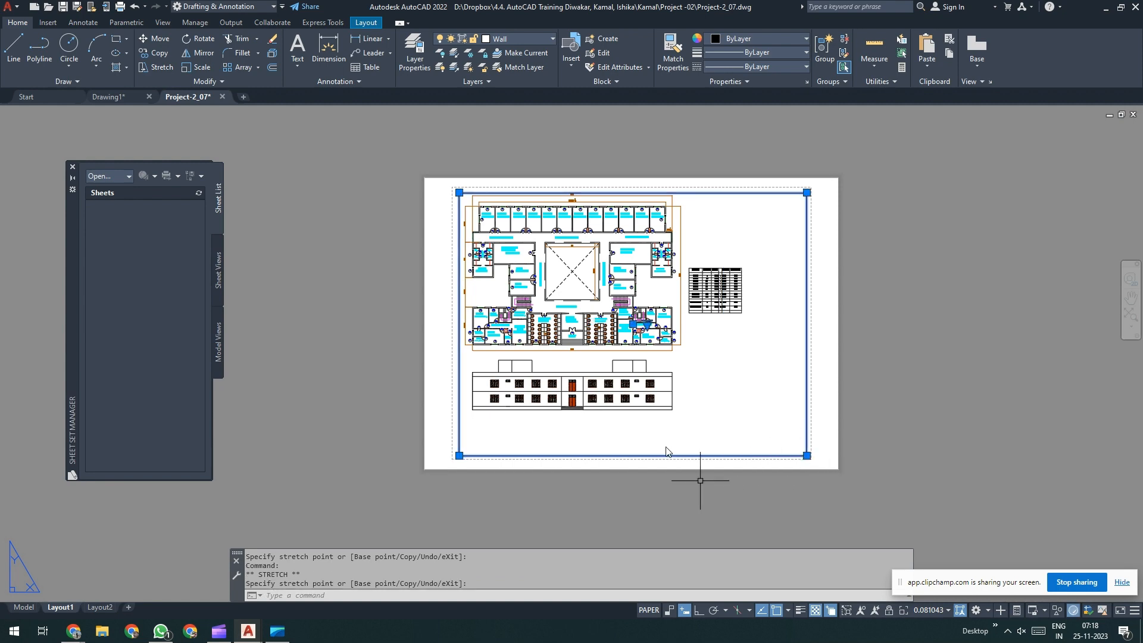
key(Escape)
key(Escape)
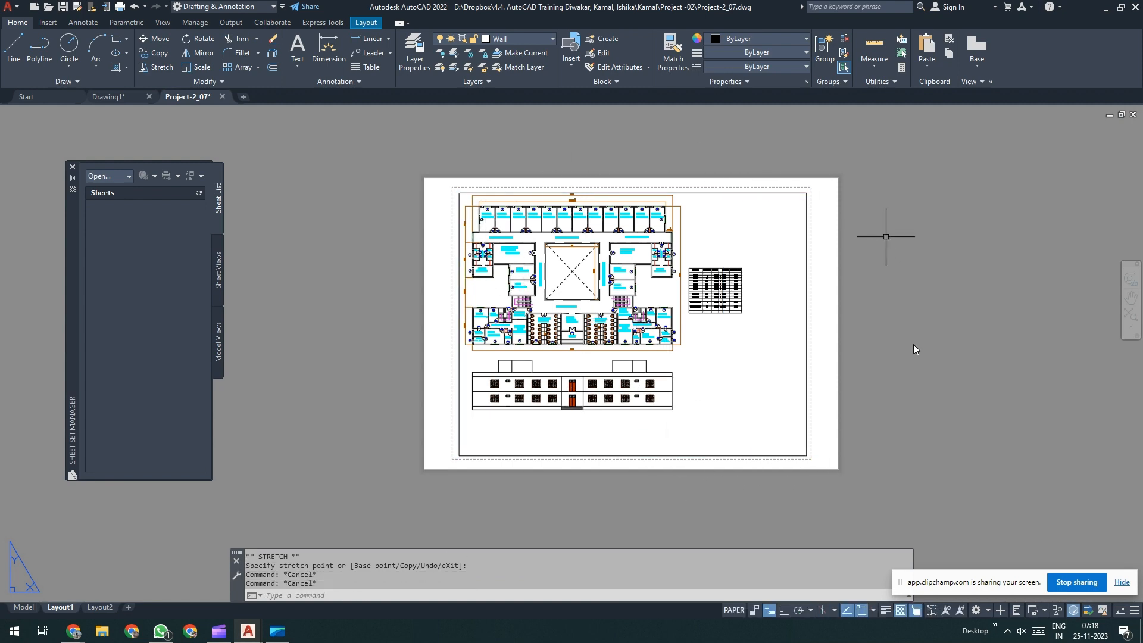
scroll(720, 262, up, 3)
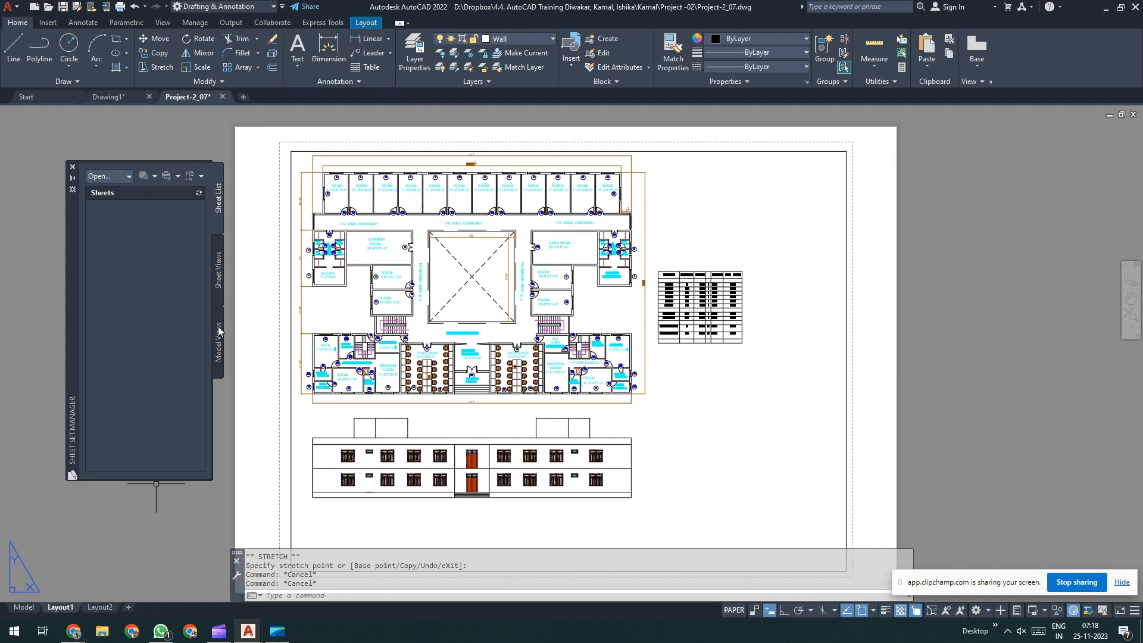
Step: Modify Layout1's page setup to use the AutoCAD PDF (High Quality Print).pc3 plotter with ISO A4 (210.00 x 297.00 MM) paper
click(366, 23)
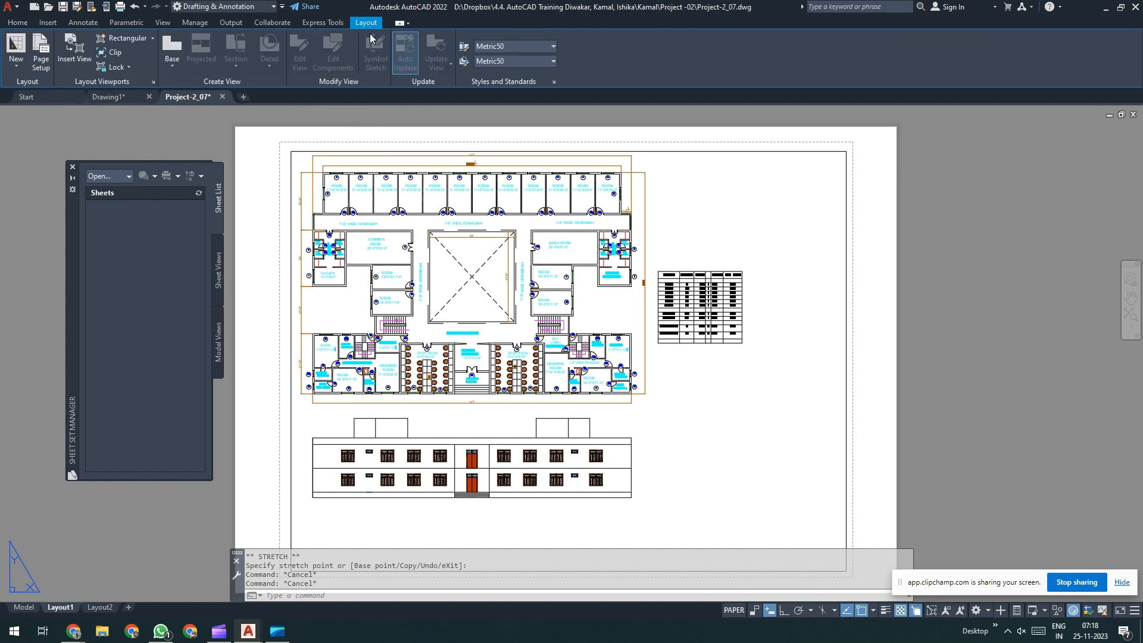
click(40, 59)
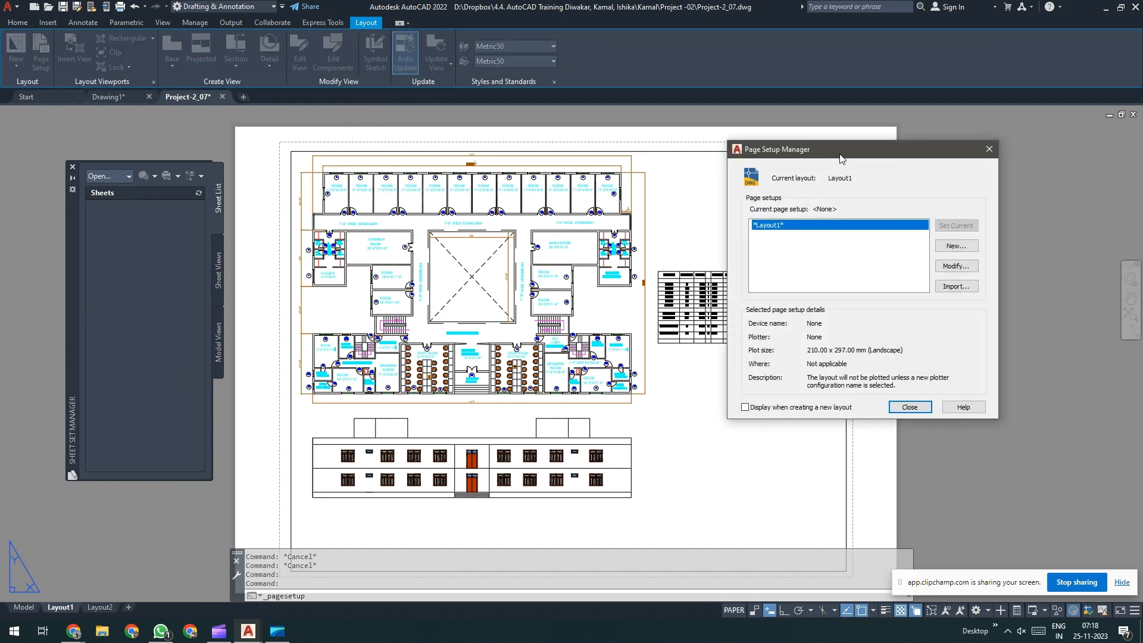
drag(840, 156, 684, 164)
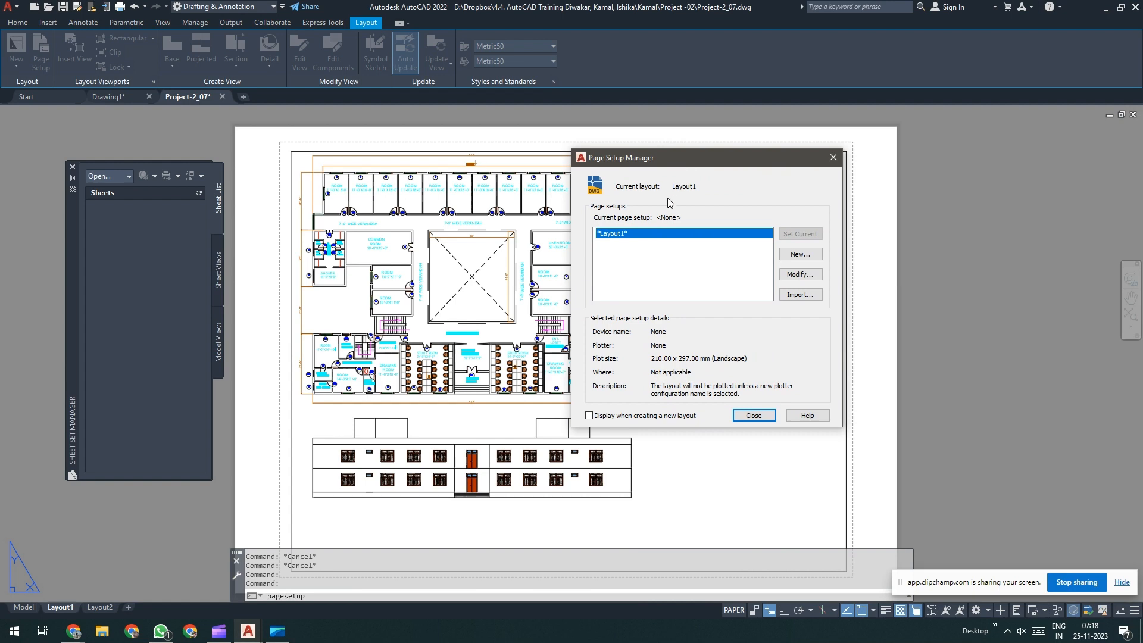
click(800, 275)
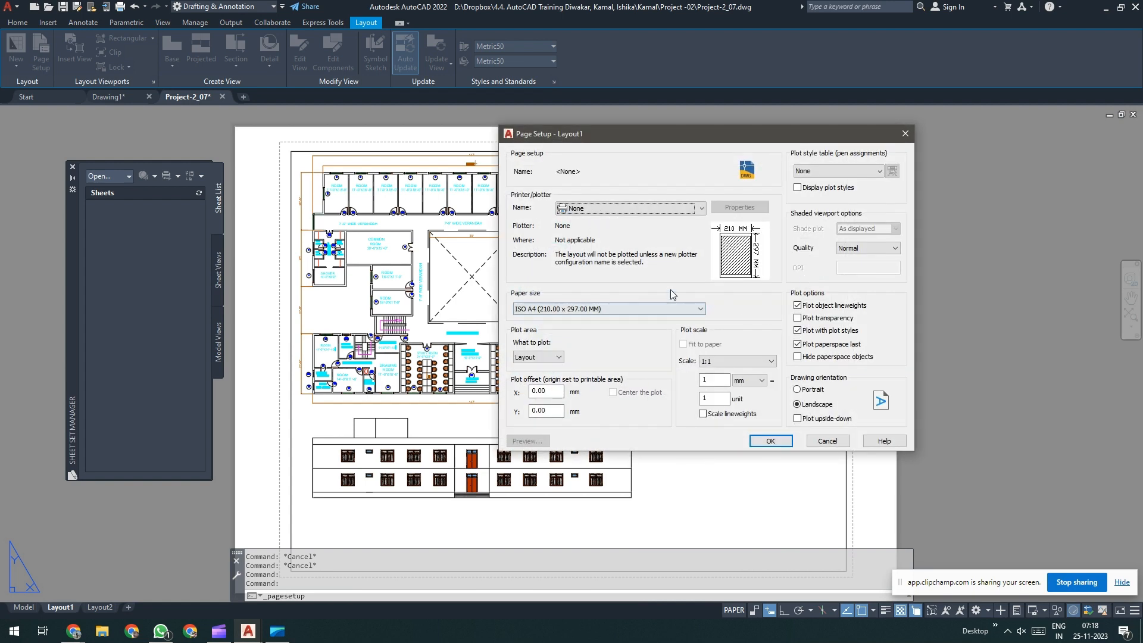
click(639, 206)
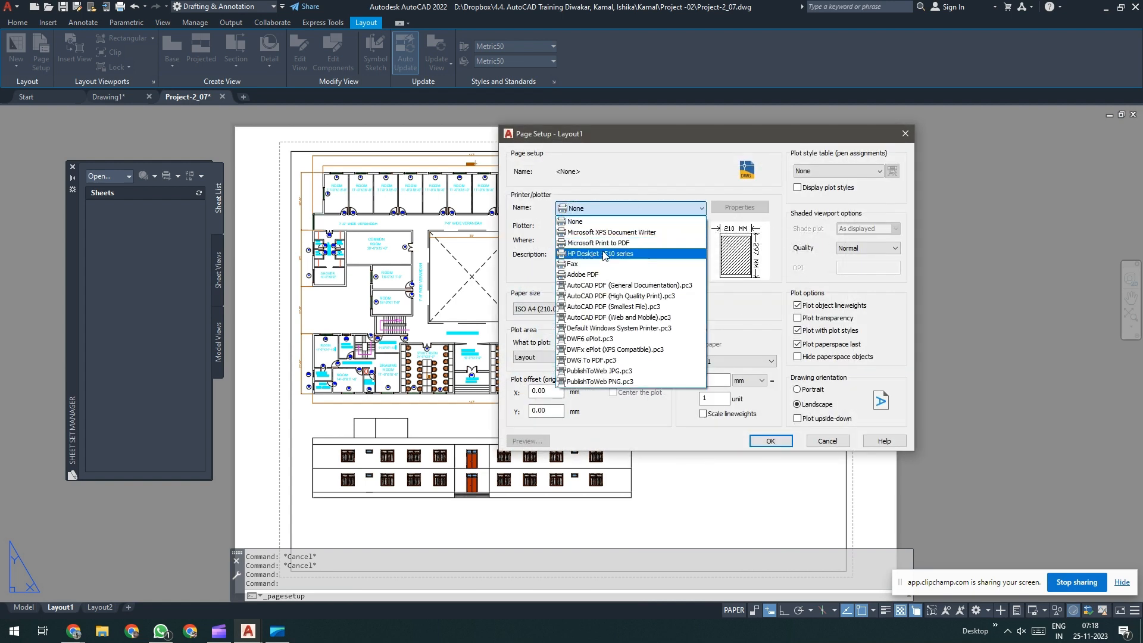
click(596, 297)
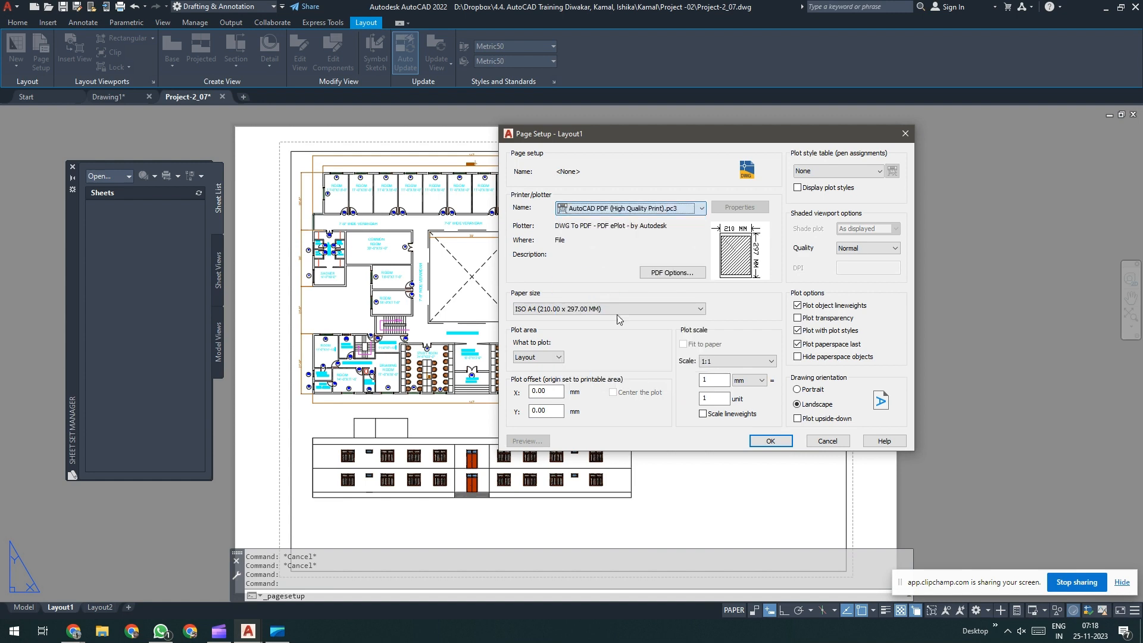
click(553, 309)
scroll(577, 381, up, 1)
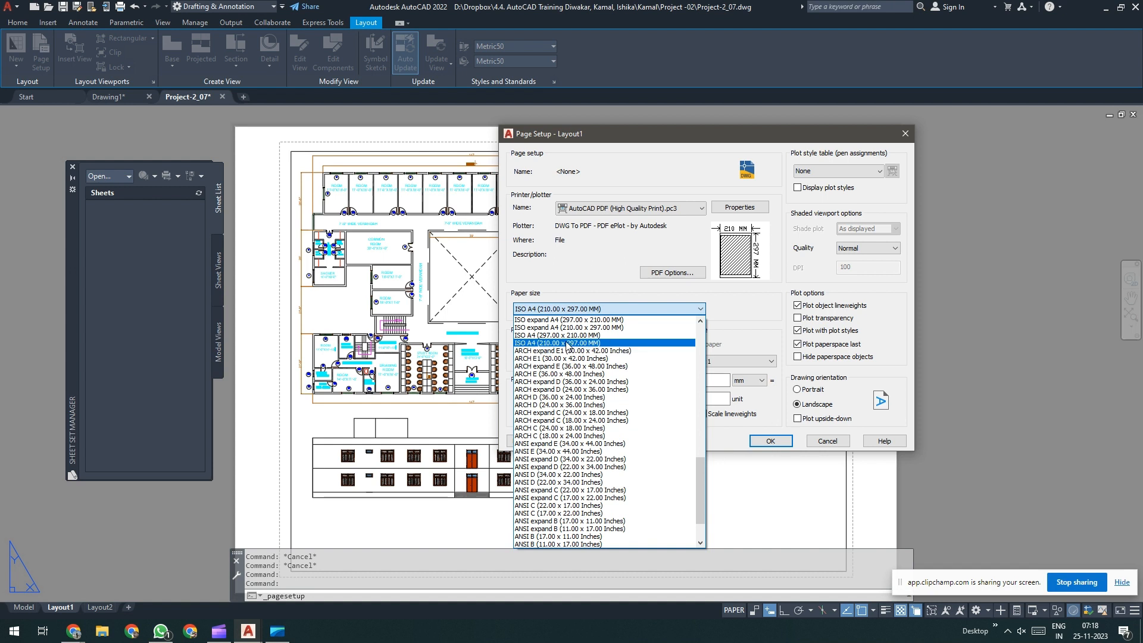
click(566, 275)
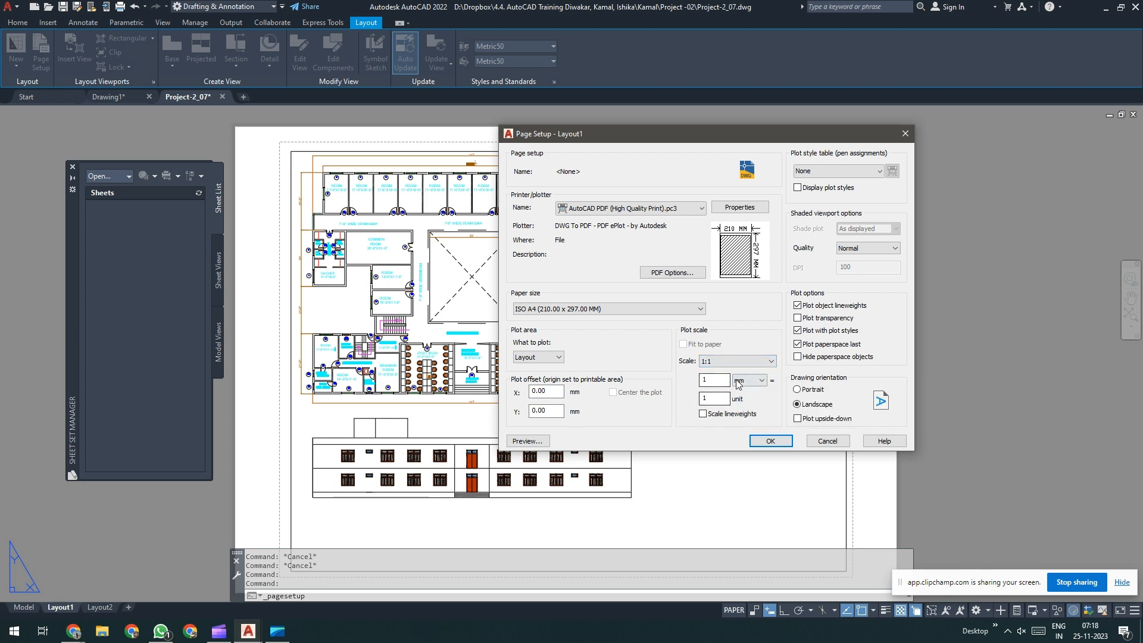
Step: Set Layout1's plot scale to 1 inch = 1 unit and apply the page setup
click(762, 380)
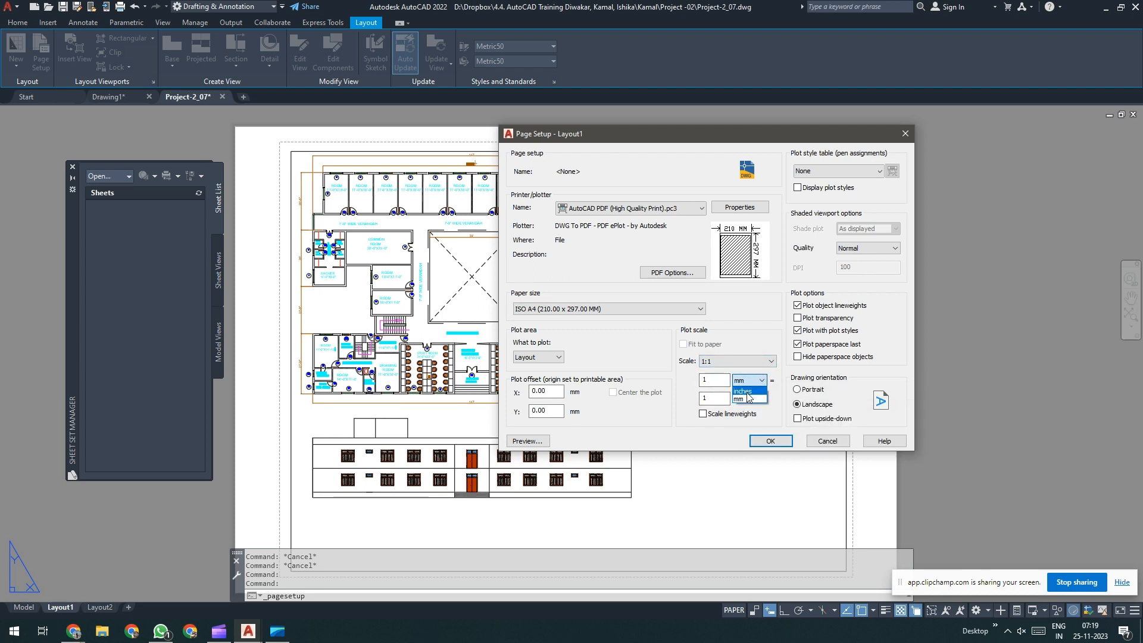
click(744, 391)
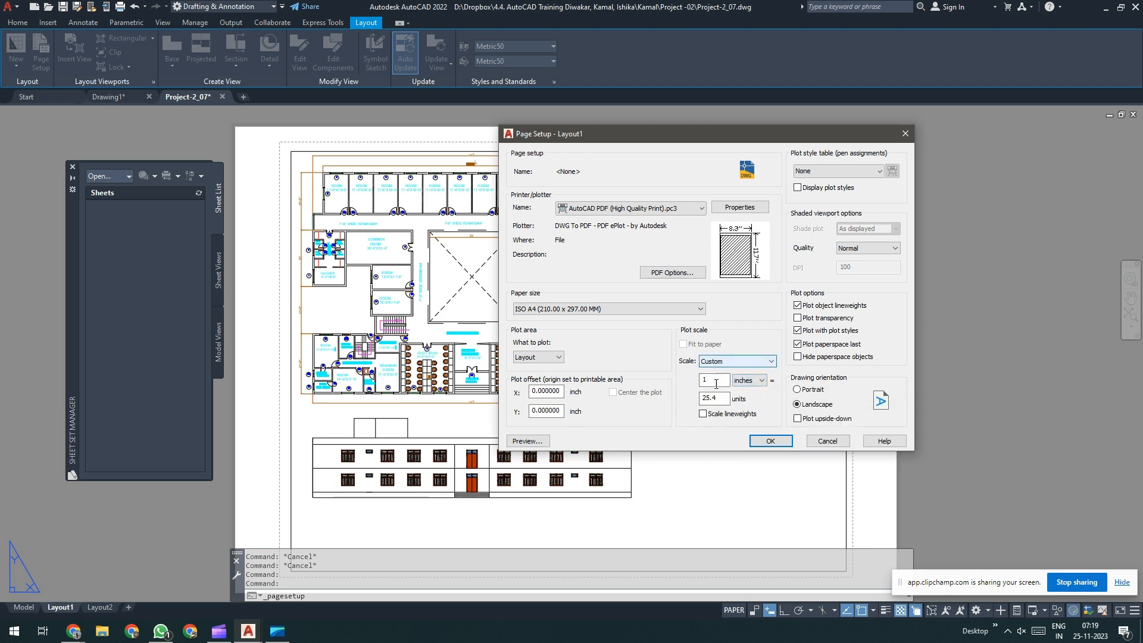
click(721, 395)
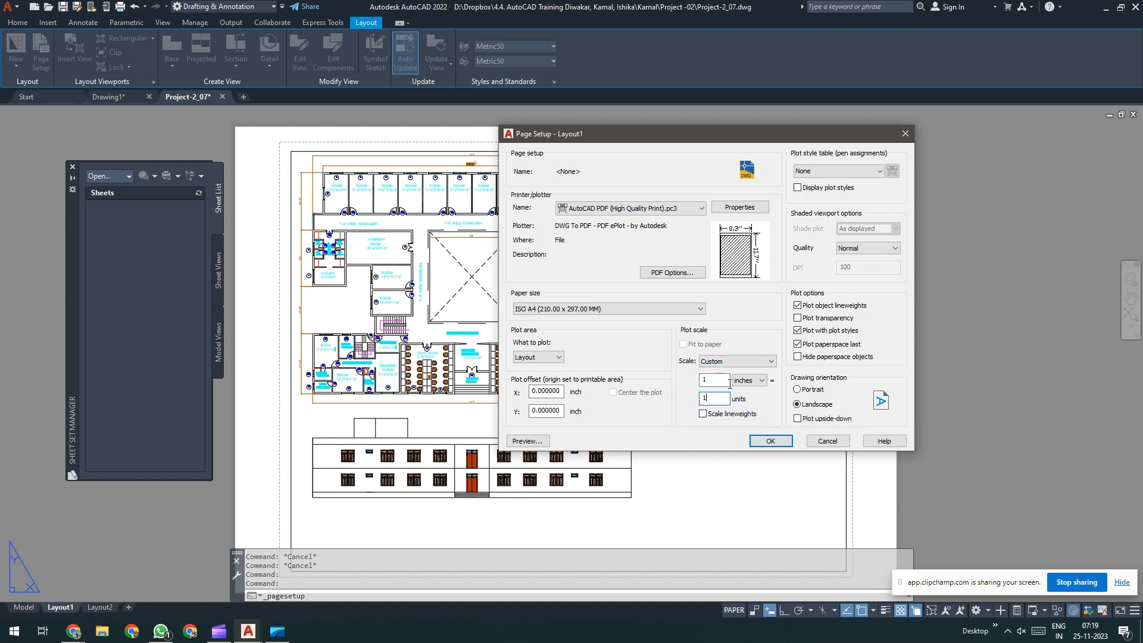
click(770, 441)
click(754, 415)
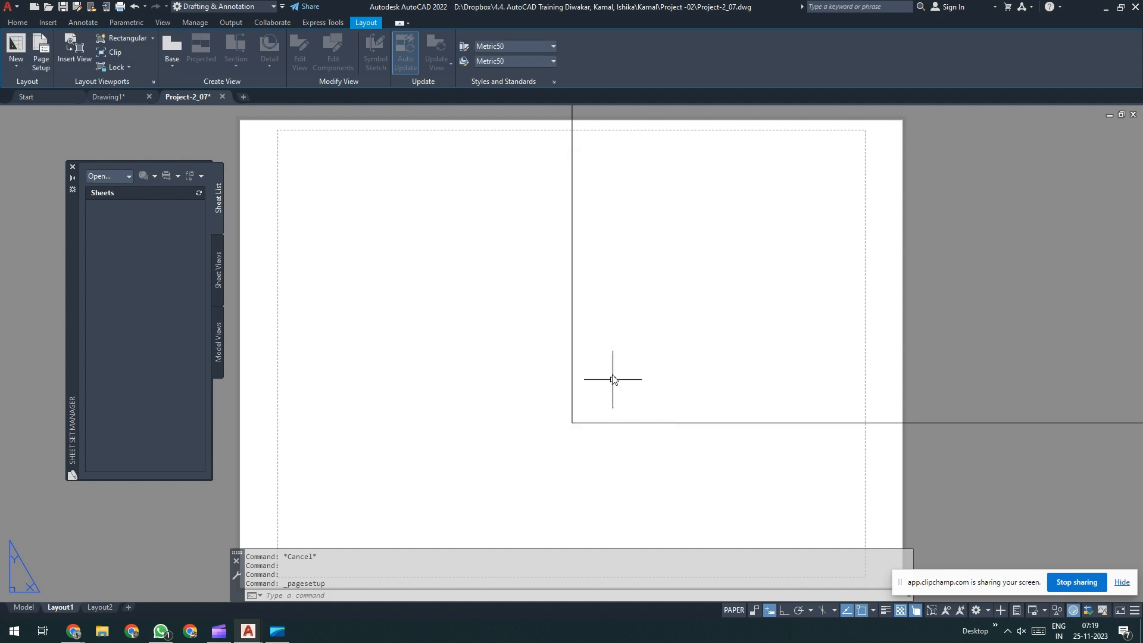
Step: Draw a near-horizontal test line 1 unit long from the lower-left edge of the Layout1 sheet
scroll(612, 378, down, 6)
scroll(500, 361, down, 5)
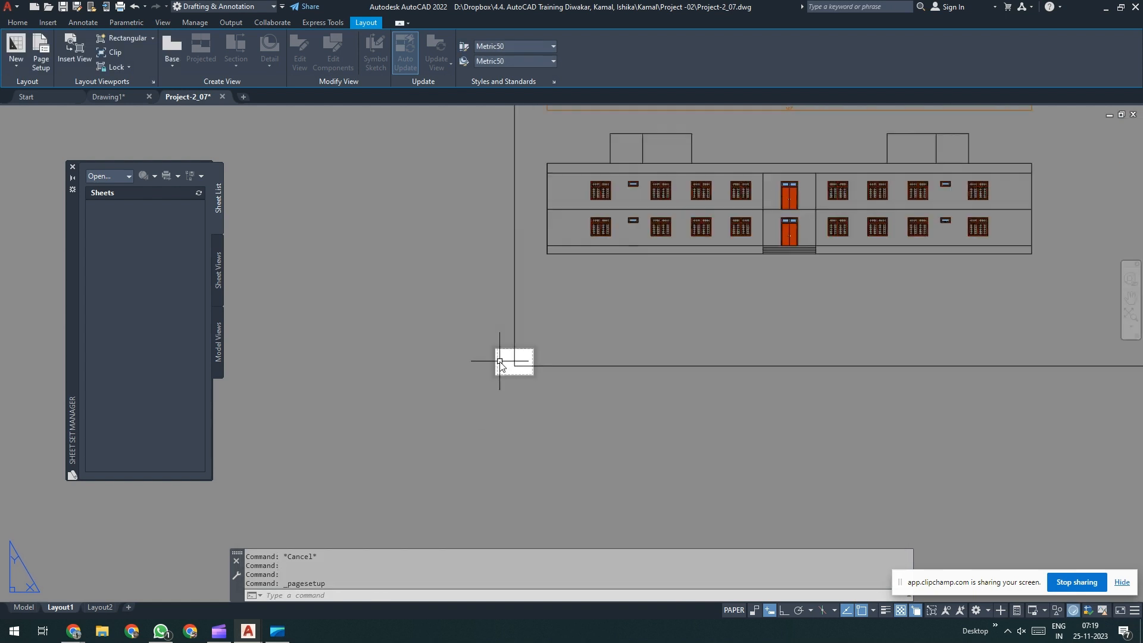
scroll(519, 369, down, 4)
scroll(530, 374, up, 8)
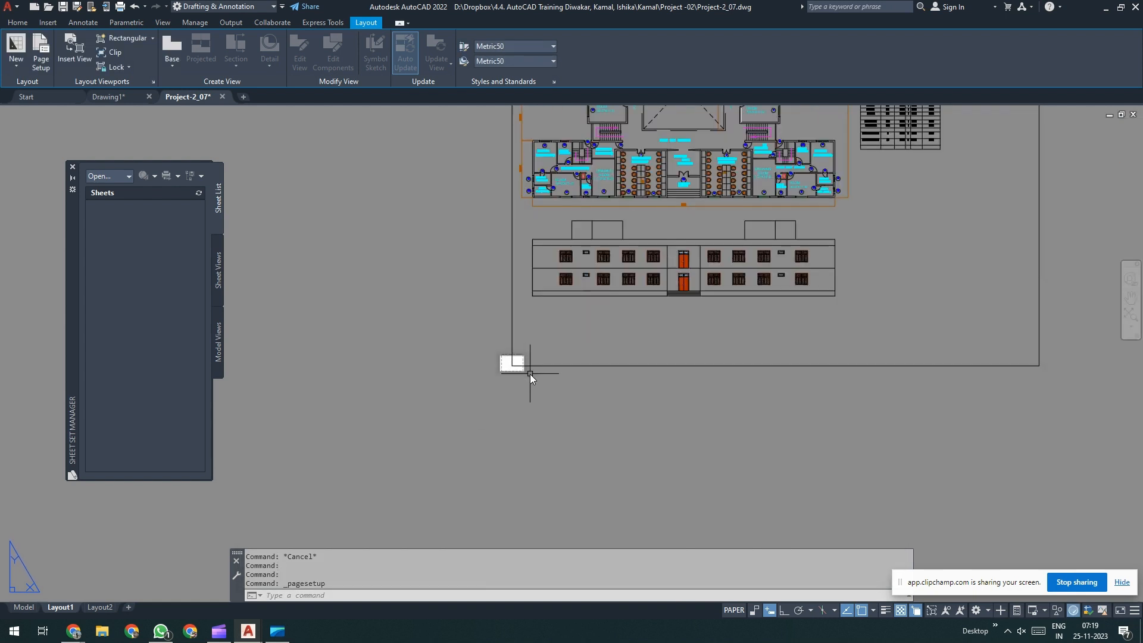
scroll(434, 374, up, 2)
scroll(434, 374, up, 2)
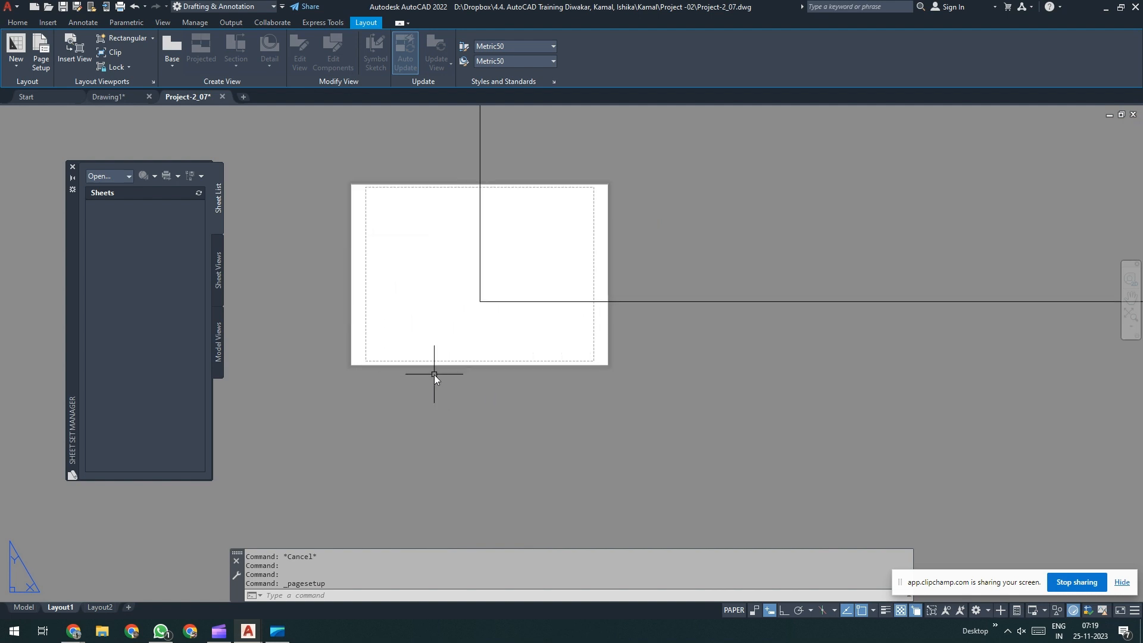
text(L)
key(Return)
scroll(395, 361, up, 4)
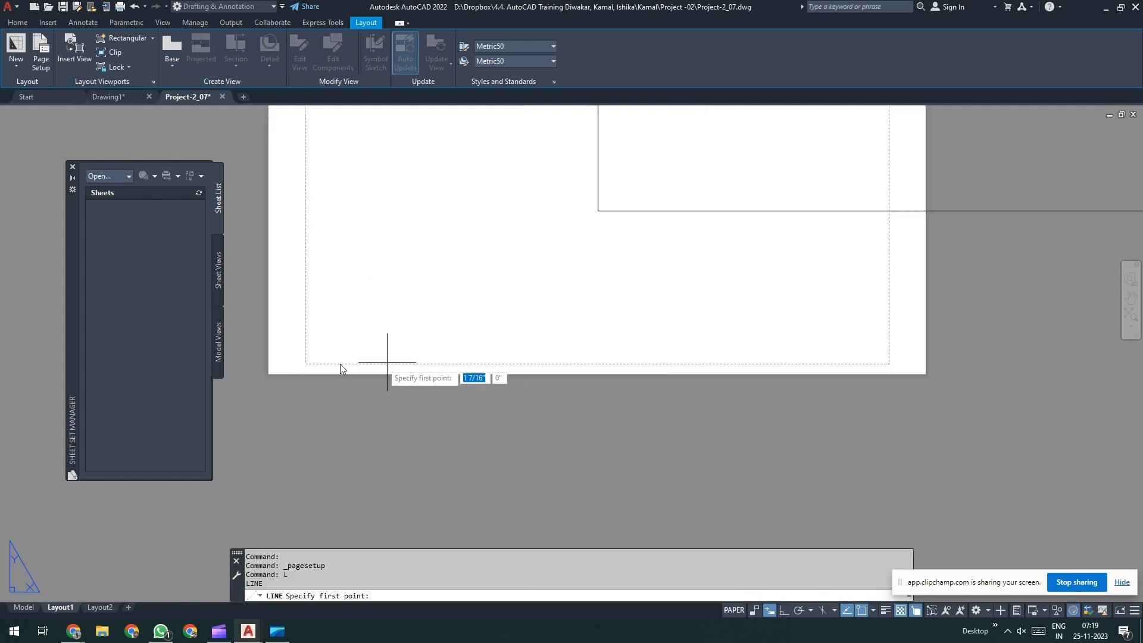
click(266, 365)
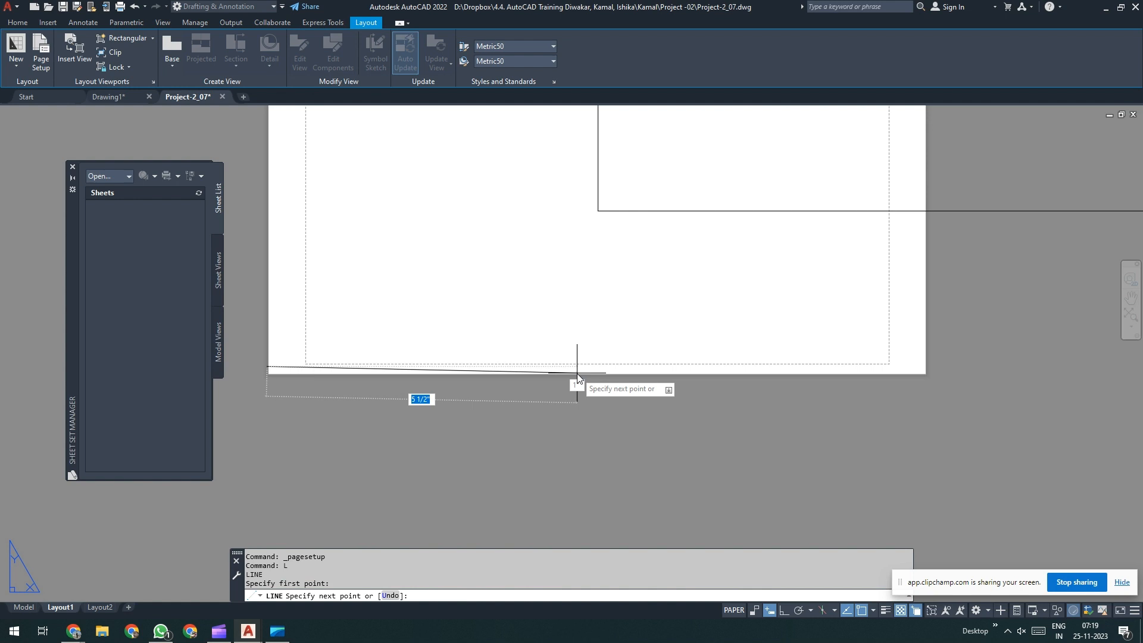
key(Return)
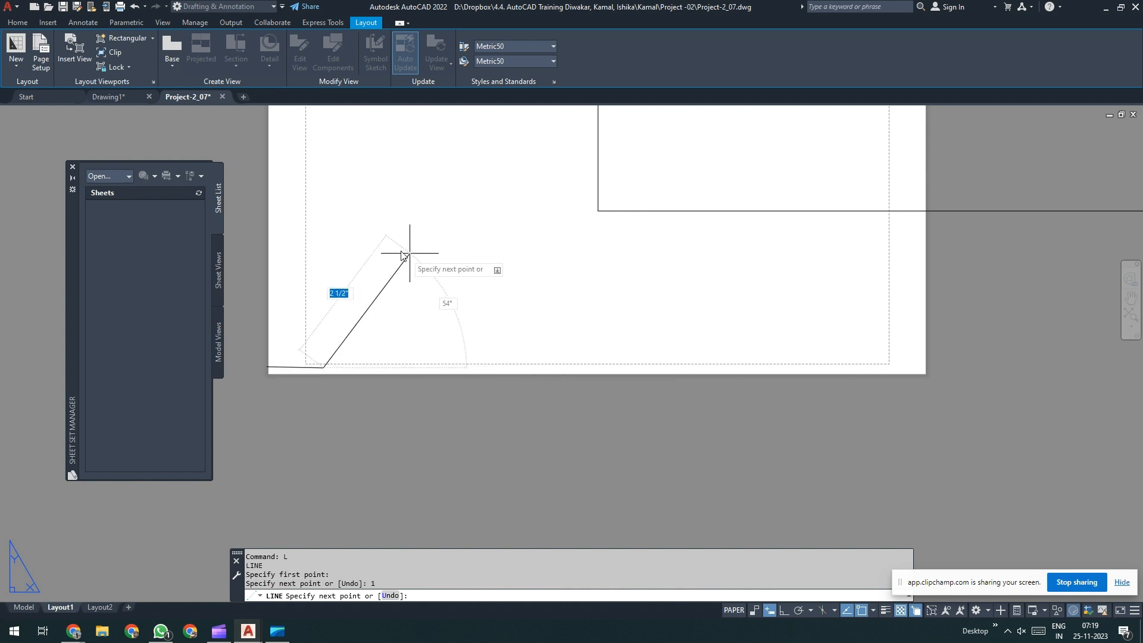
key(Return)
Step: Draw a second 1-unit test line inside the sheet, above and to the right of the first, and compare both with the sheet size
key(Return)
click(415, 294)
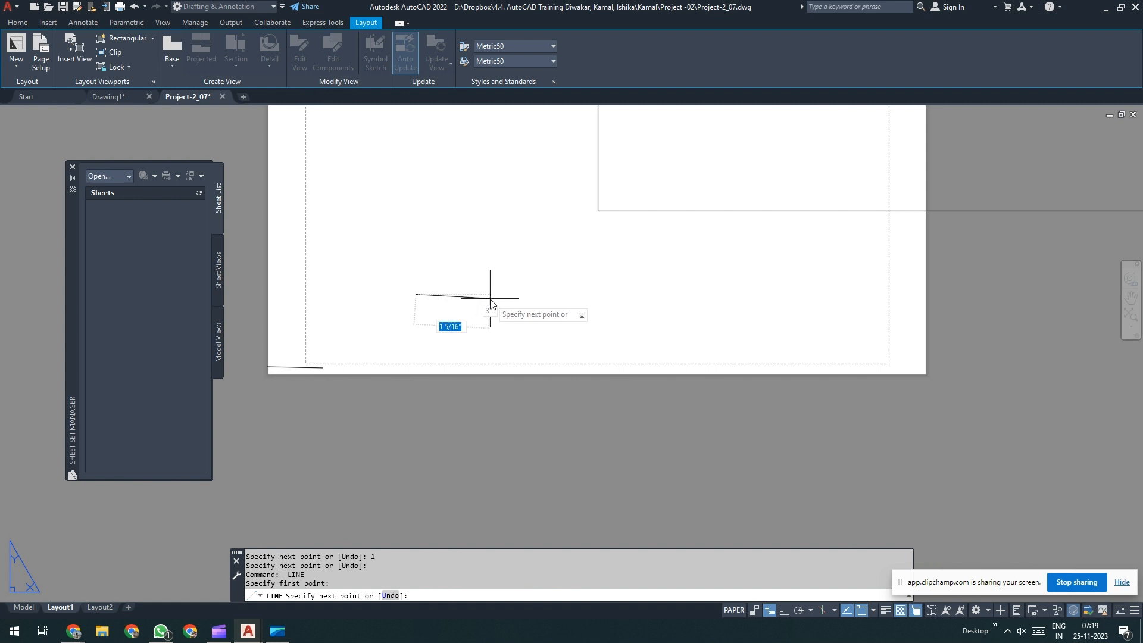
text(1)
key(Return)
key(Return)
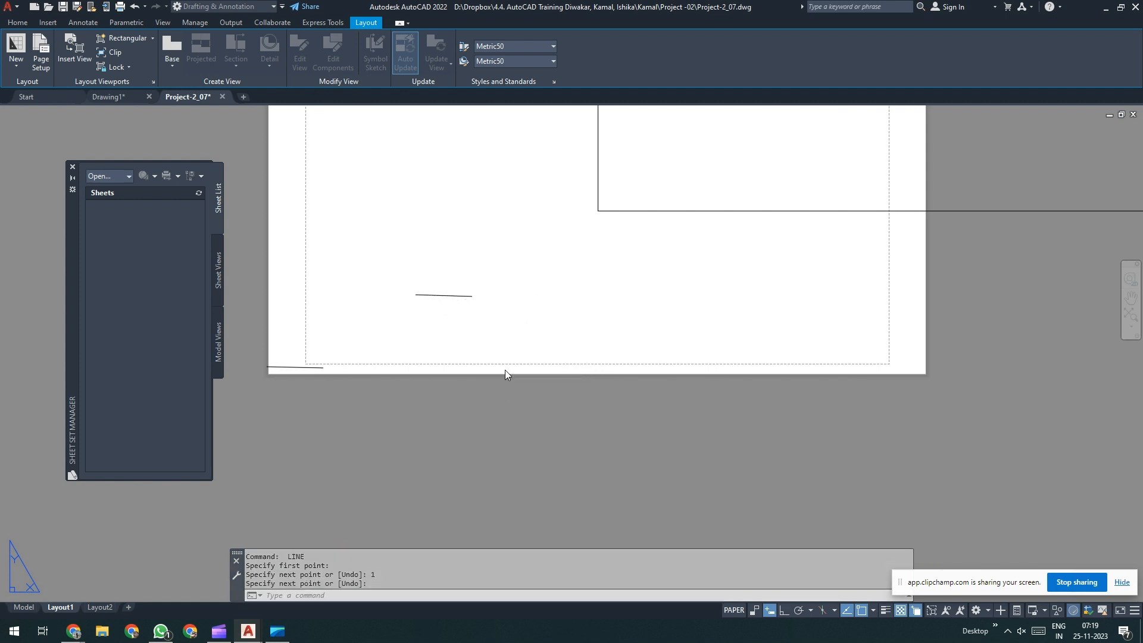
scroll(550, 355, down, 1)
scroll(550, 355, down, 2)
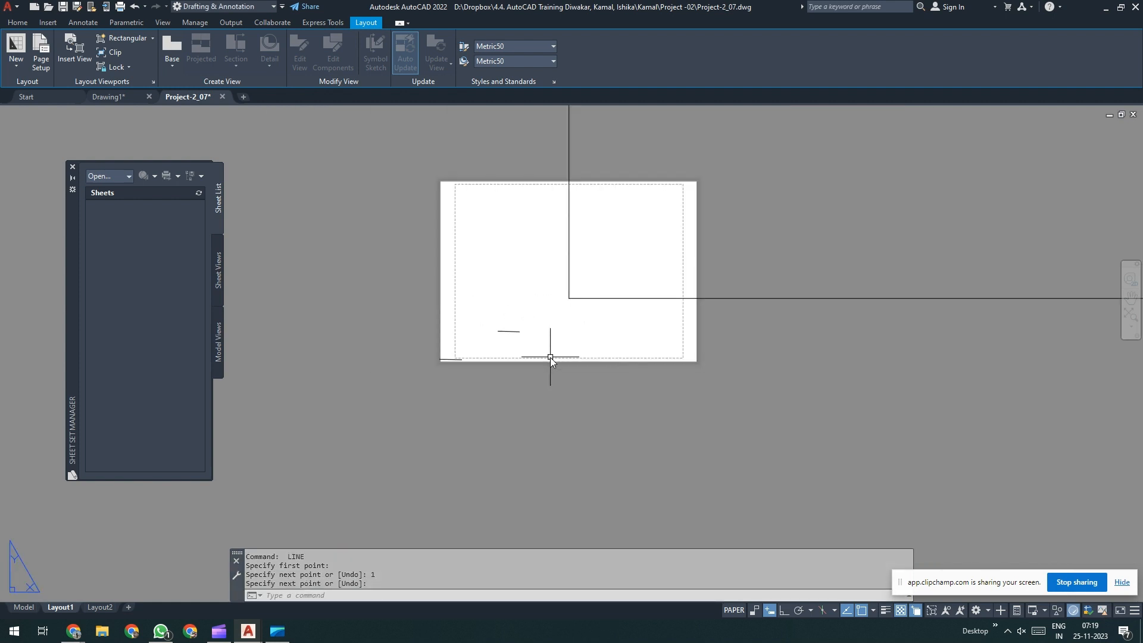
scroll(494, 356, up, 2)
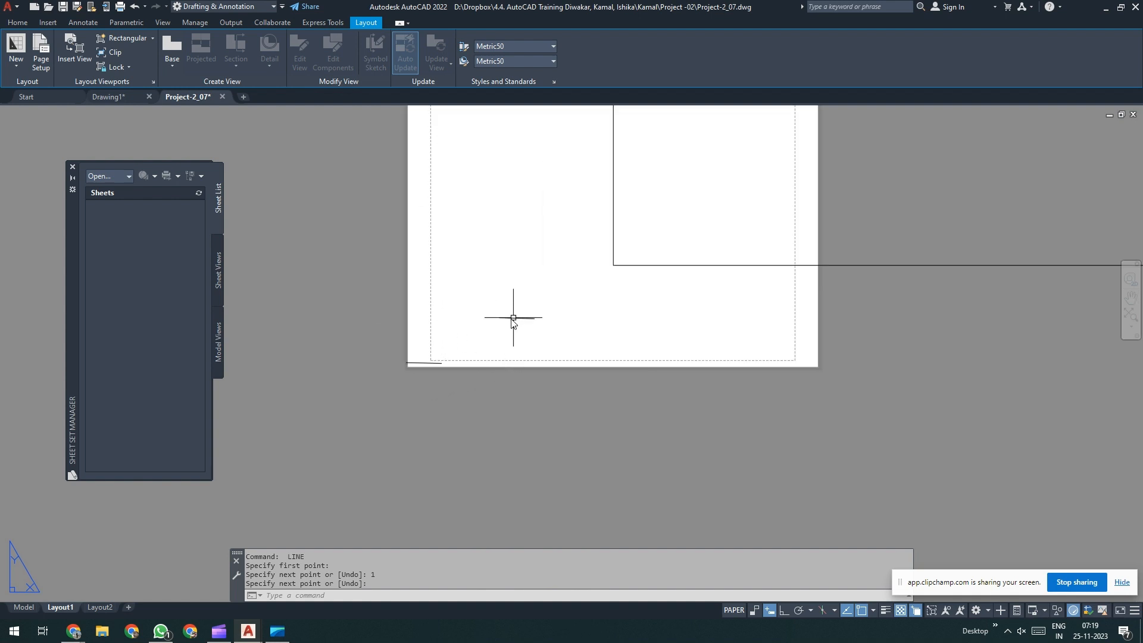
middle_drag(504, 333, 485, 400)
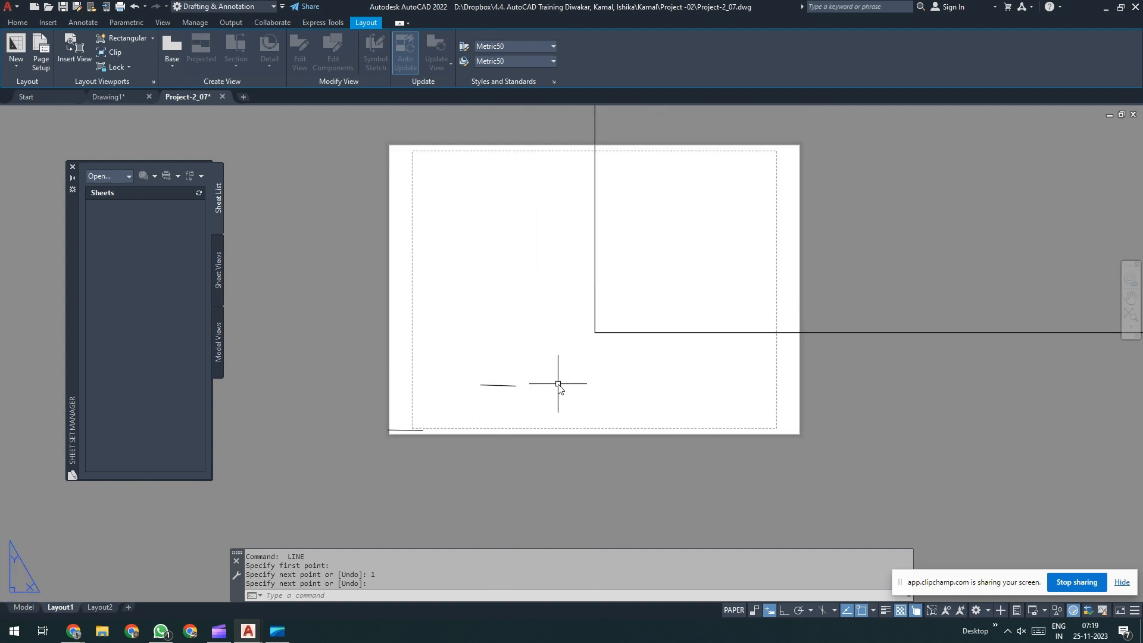
Step: Change Layout1's plot scale back to millimetres at 1 mm = 1 unit and apply the page setup
click(41, 51)
click(799, 274)
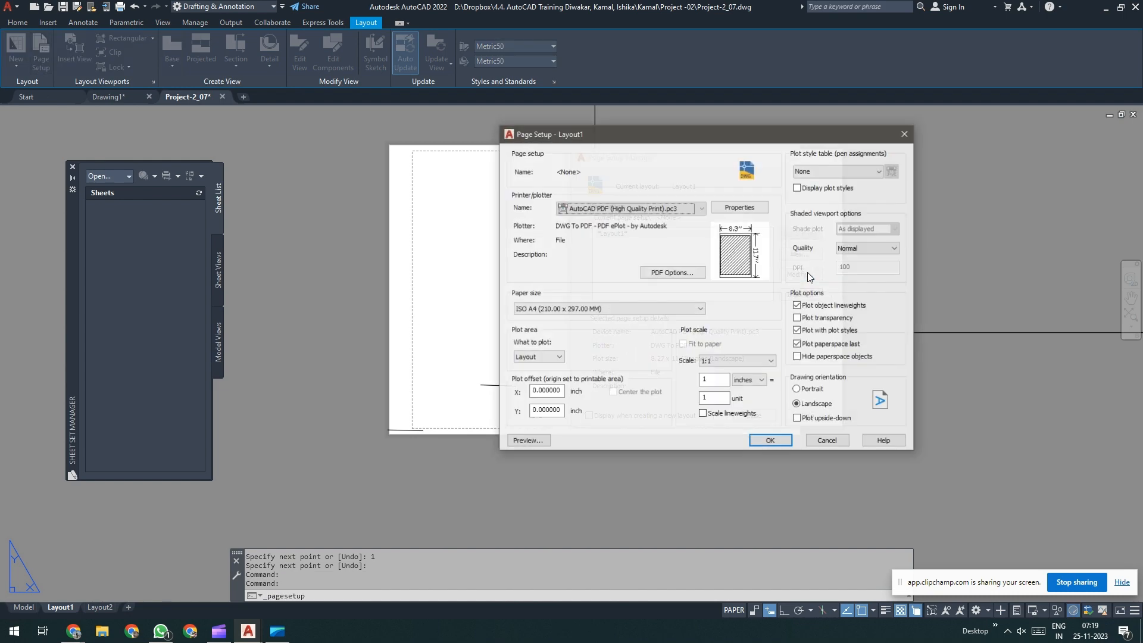
click(749, 380)
click(745, 397)
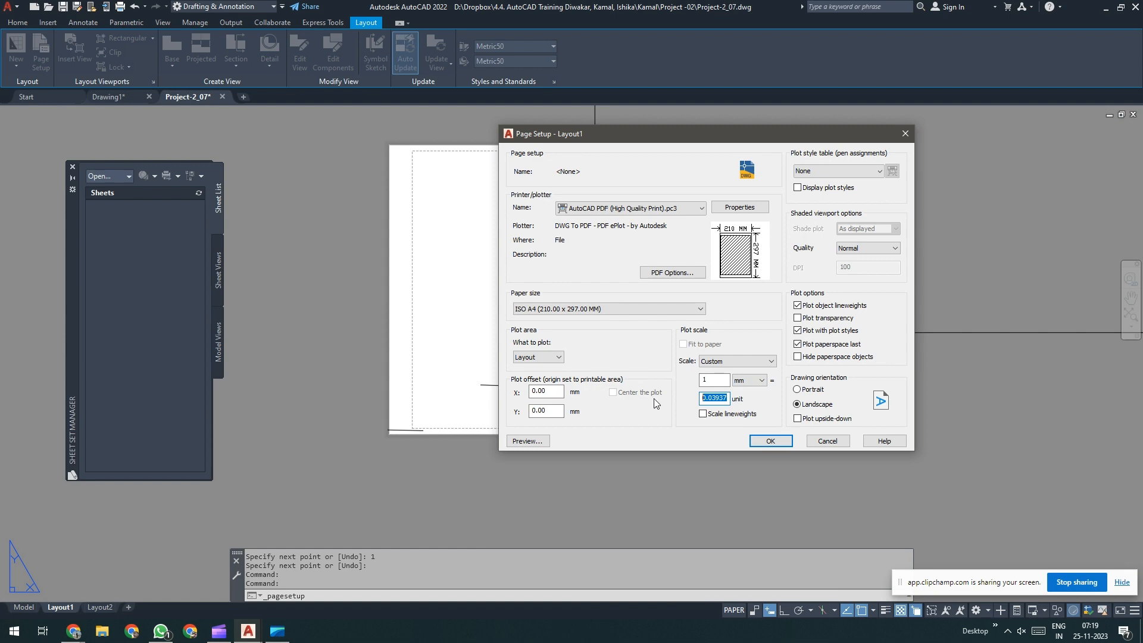
click(769, 441)
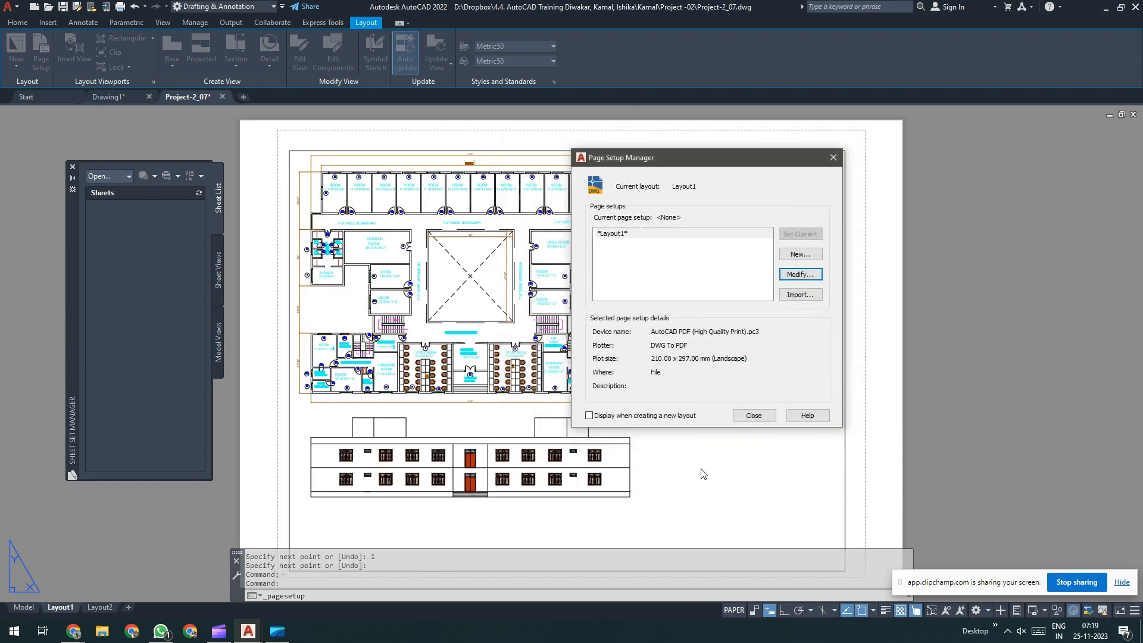
click(763, 415)
Step: Draw a 1-unit test line just below the printable margin near the sheet's lower-left corner
middle_drag(690, 458, 716, 331)
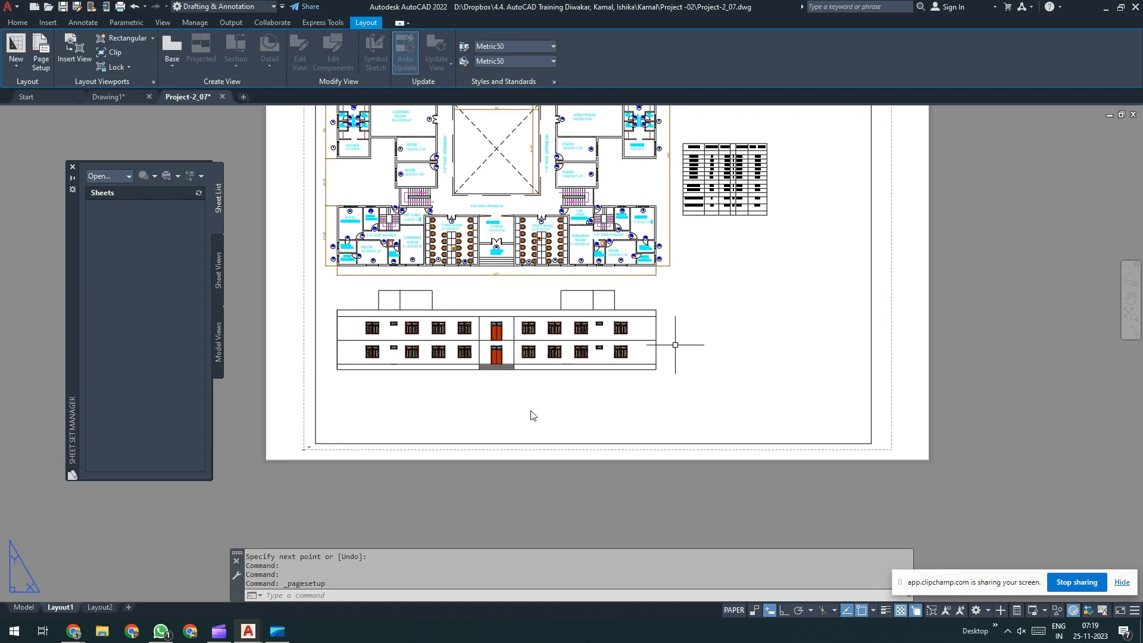
scroll(300, 448, up, 5)
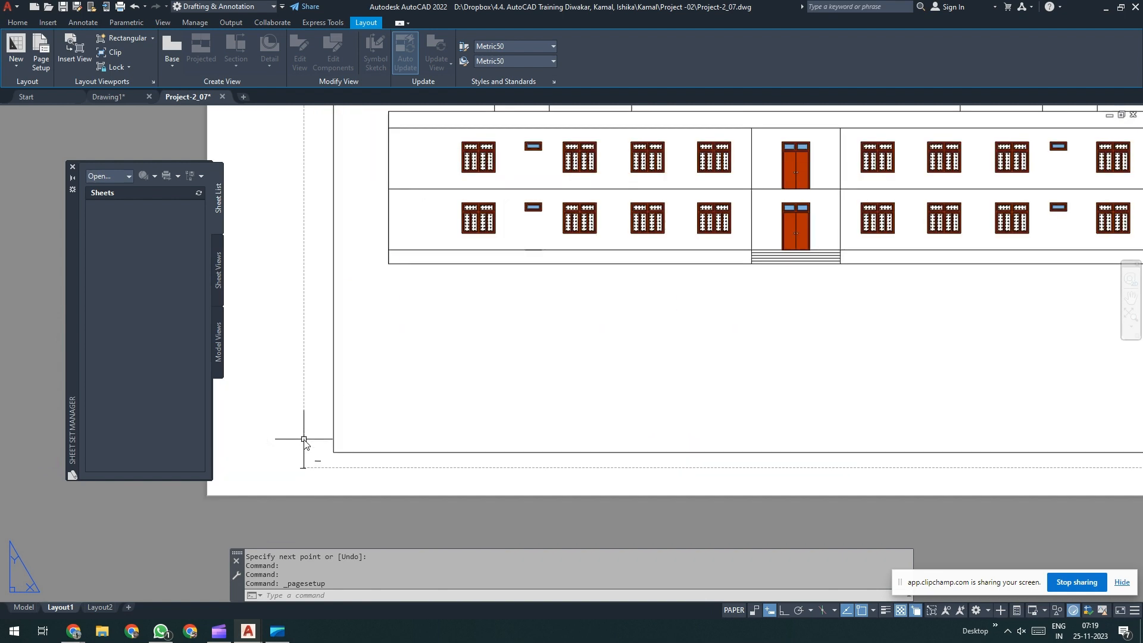
scroll(316, 484, up, 4)
middle_drag(373, 503, 453, 393)
text(L)
key(Return)
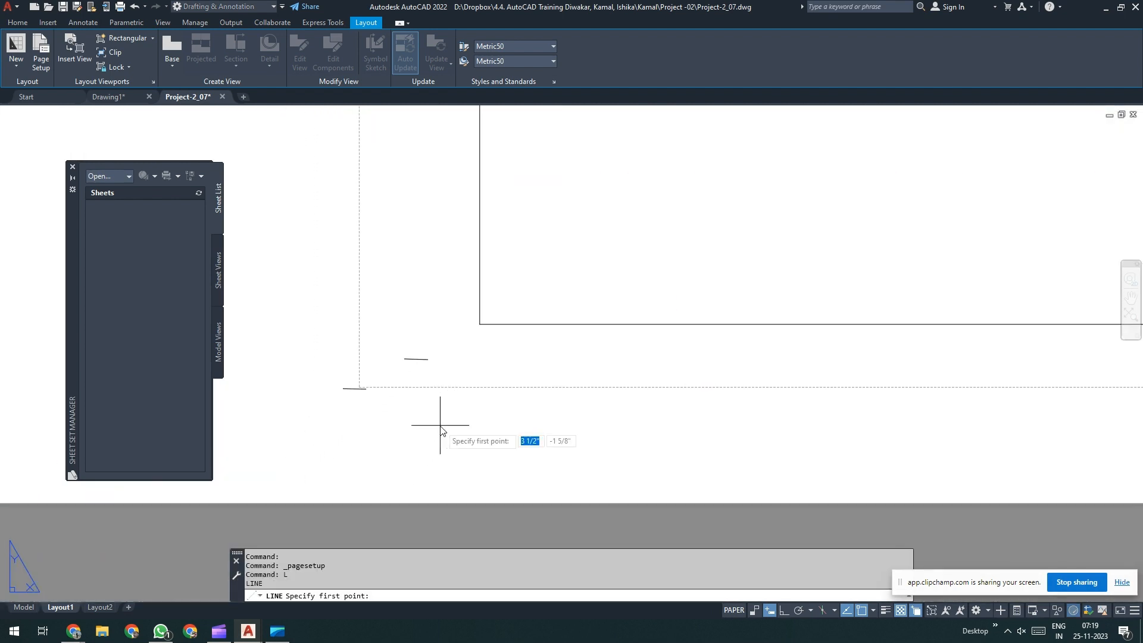
click(440, 425)
text(1)
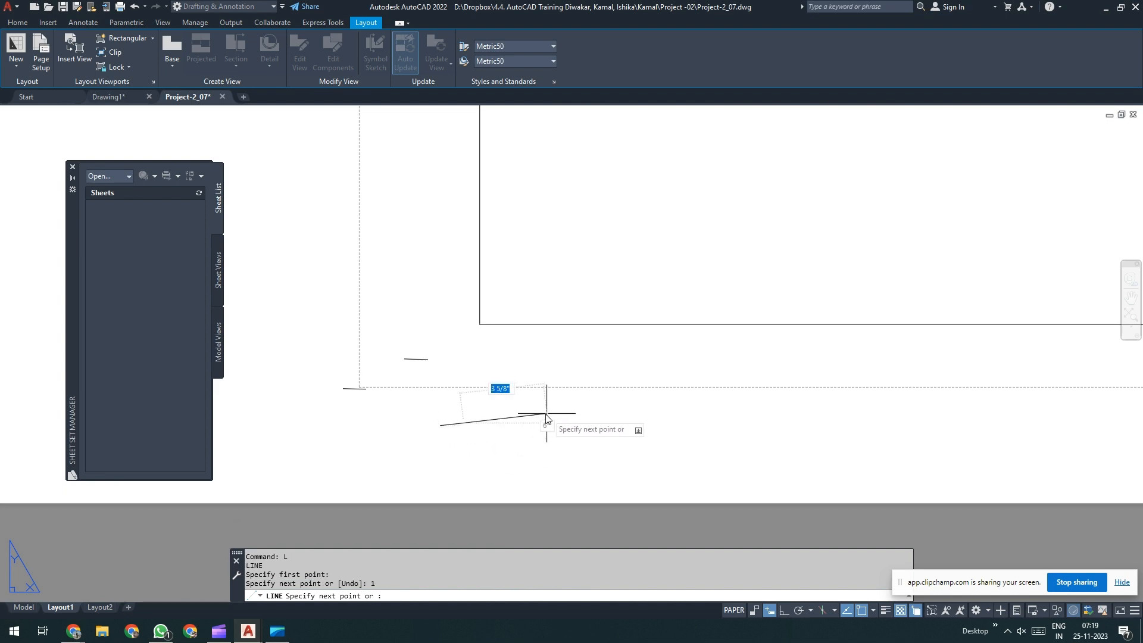
key(Return)
key(Return)
Step: Erase the three short test lines near the sheet's lower-left corner
scroll(490, 466, down, 4)
scroll(517, 471, down, 5)
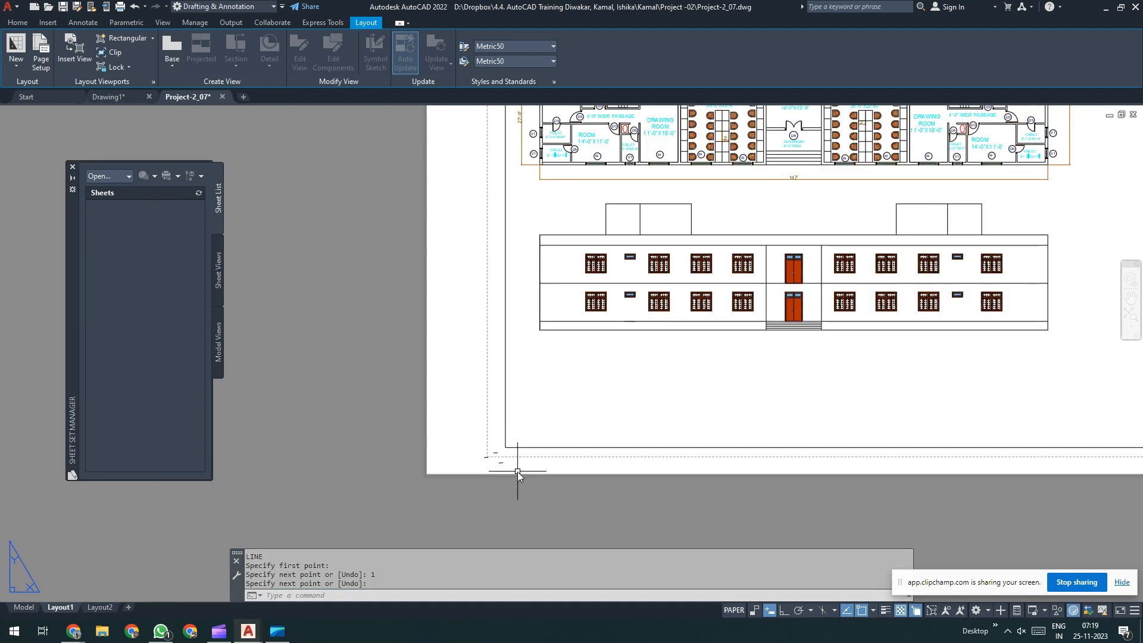
scroll(517, 471, up, 4)
scroll(517, 471, up, 2)
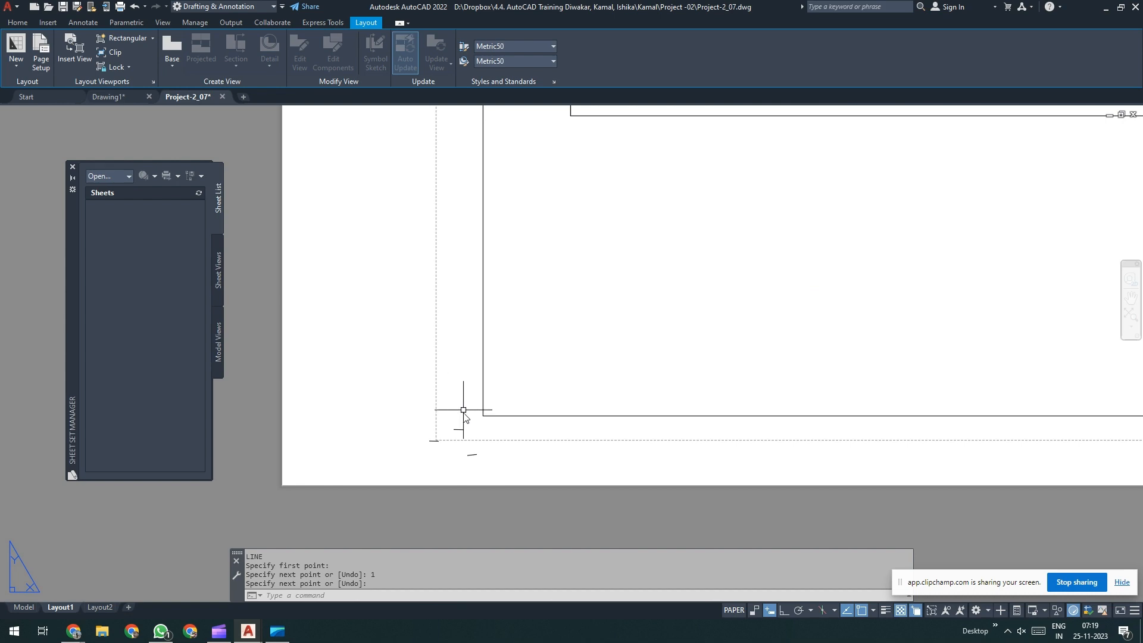
click(464, 410)
click(384, 473)
click(486, 444)
click(441, 477)
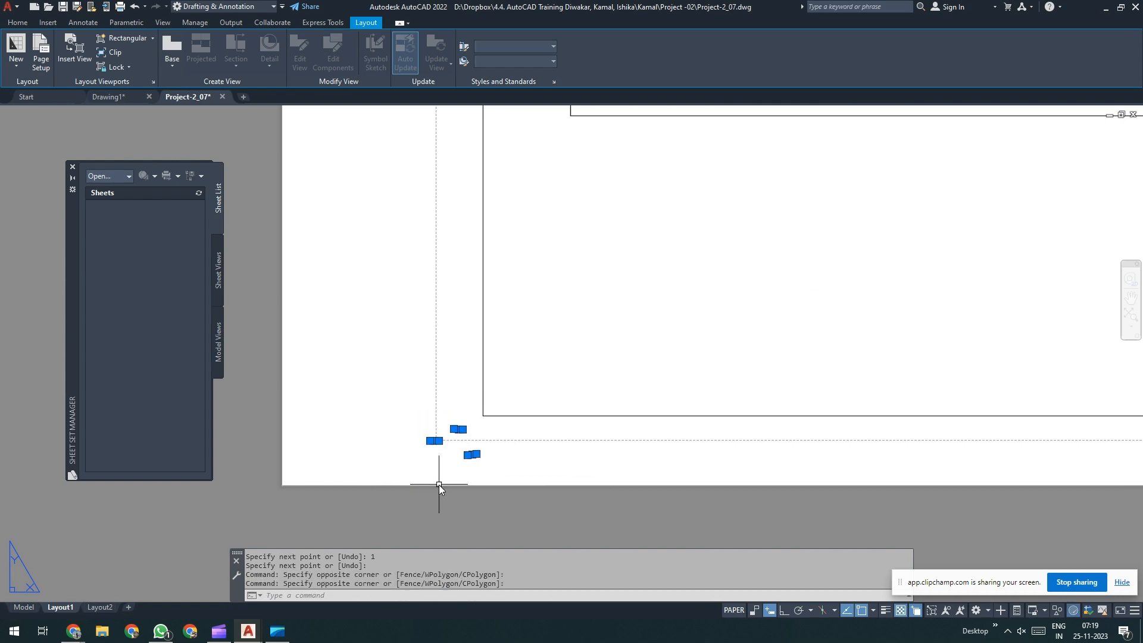
key(Delete)
scroll(441, 478, down, 9)
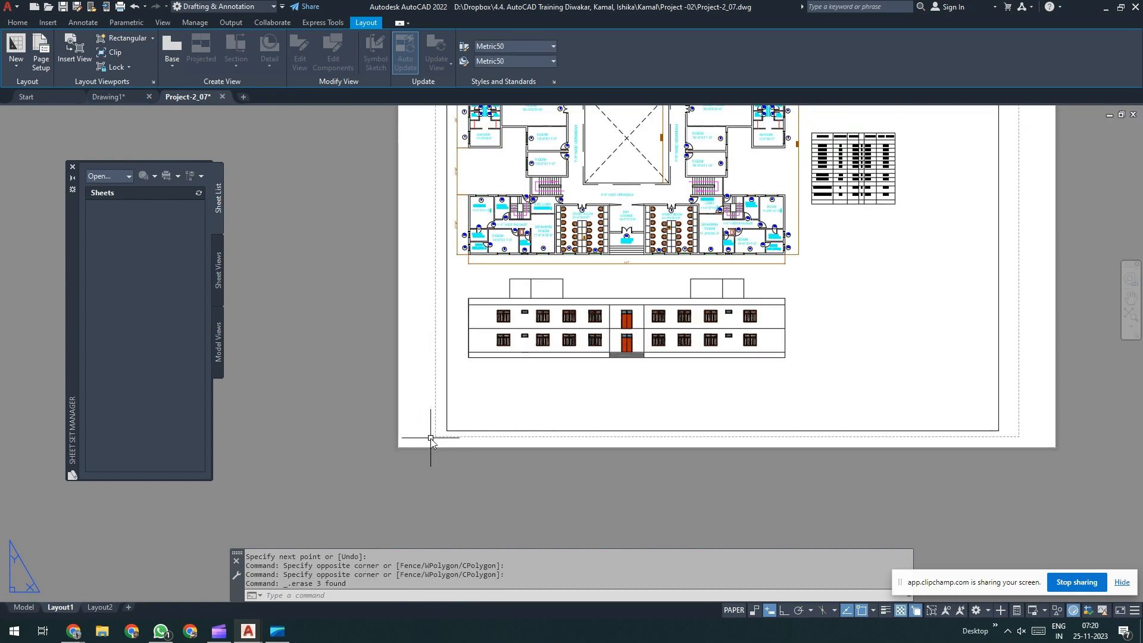
middle_drag(606, 393, 522, 431)
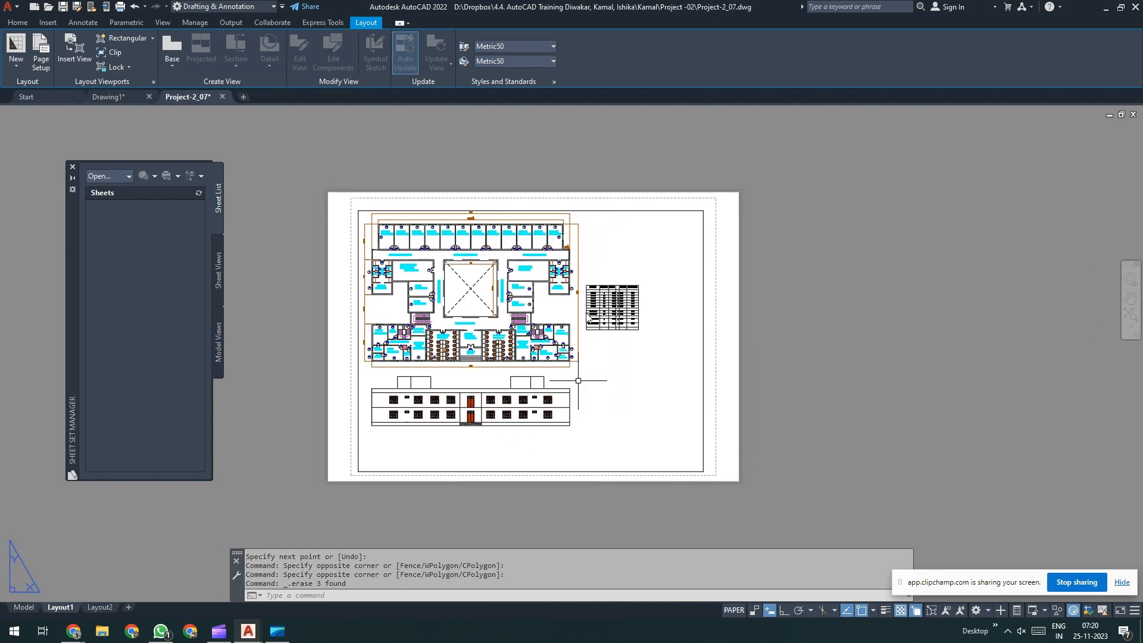
Step: Rename Layout1 as A4
double_click(71, 609)
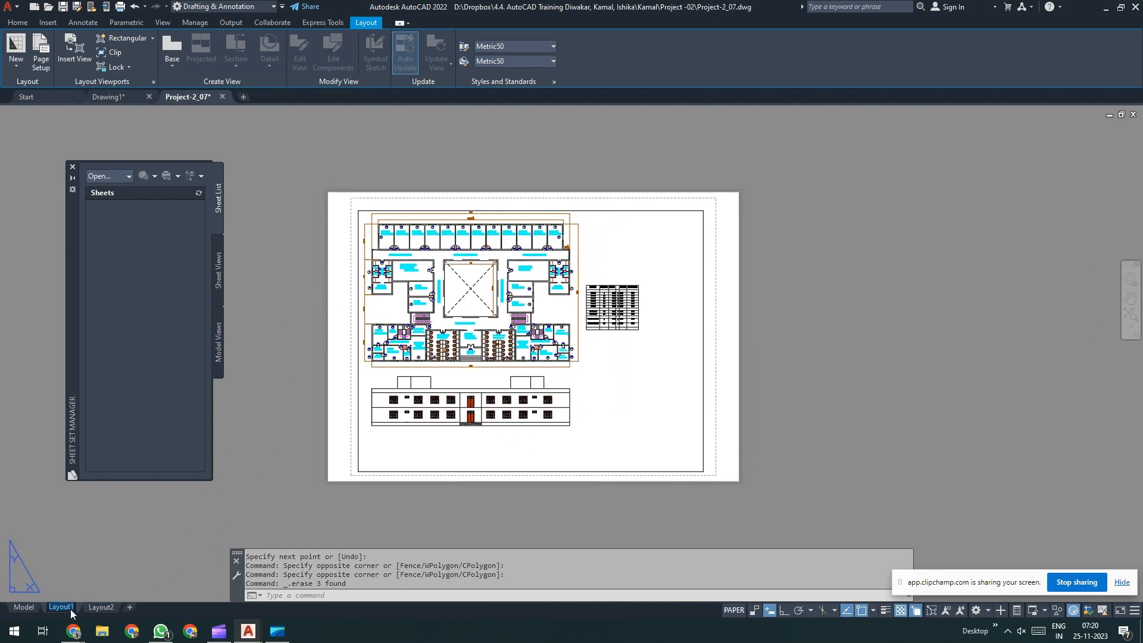
click(249, 537)
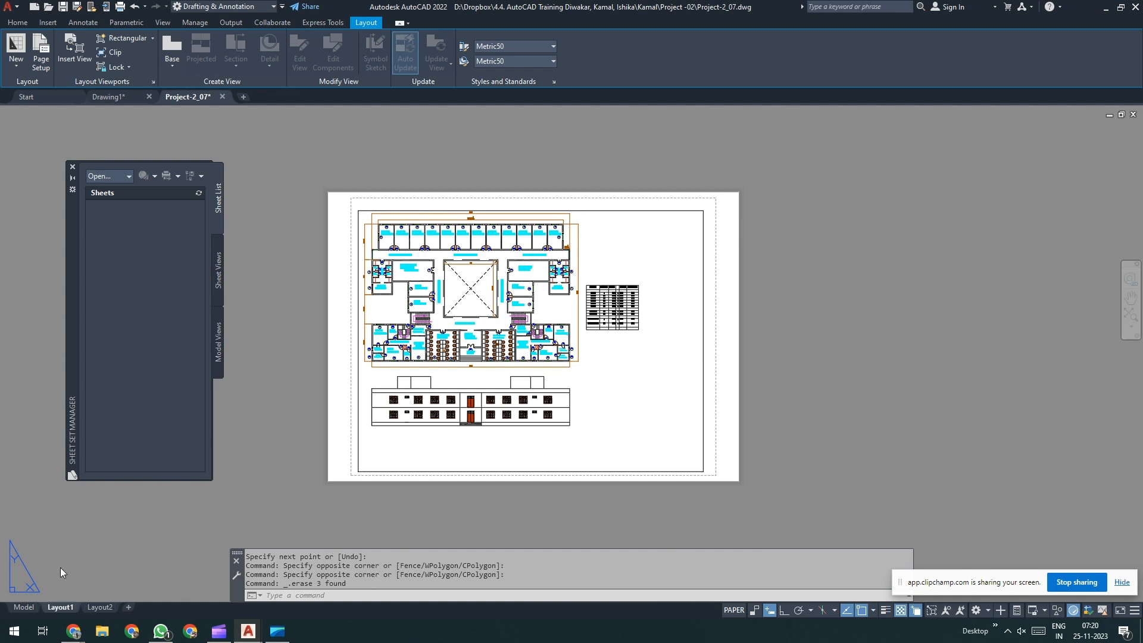
right_click(59, 608)
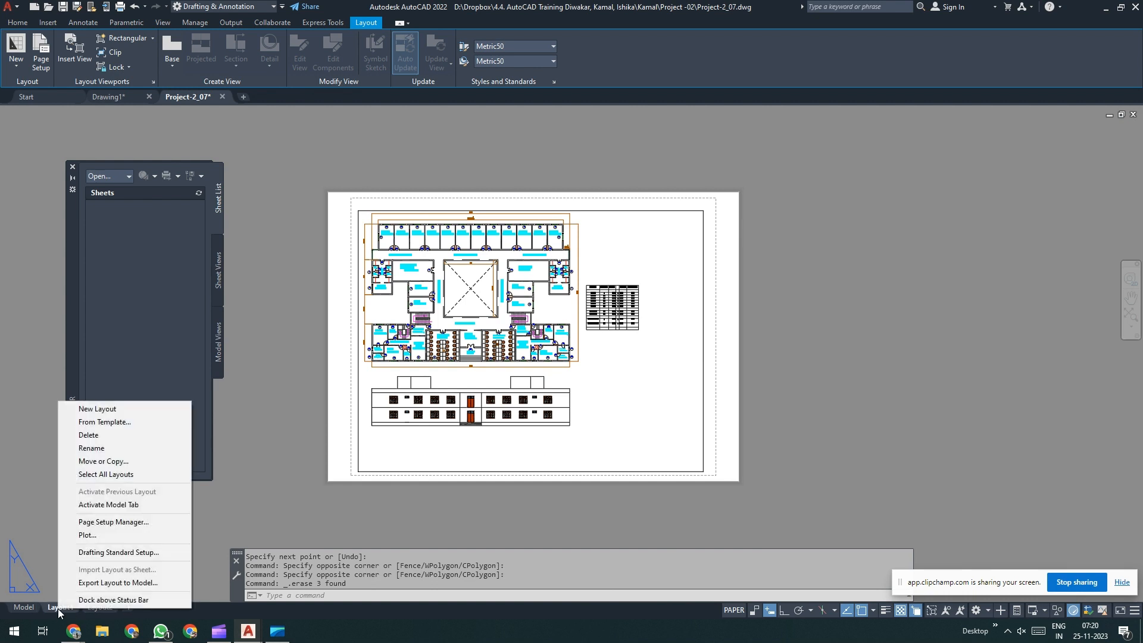
click(100, 449)
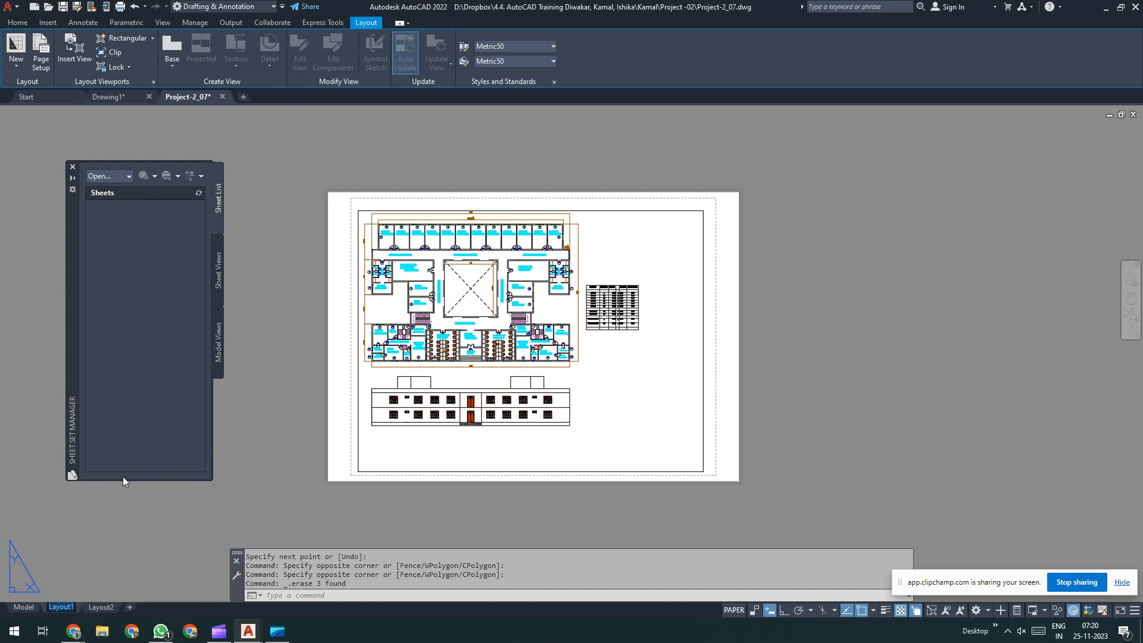
text(A4)
key(Return)
Step: Open Layout2's page setup for modification and choose the AutoCAD PDF (High Quality Print).pc3 plotter
click(82, 607)
middle_drag(536, 281, 525, 245)
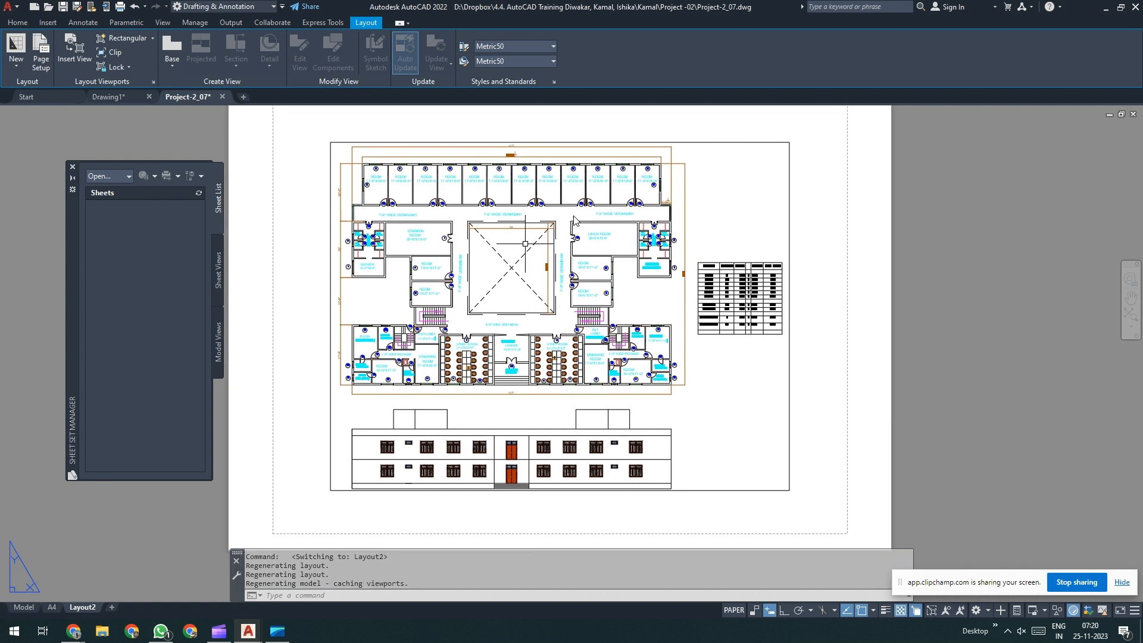
right_click(75, 613)
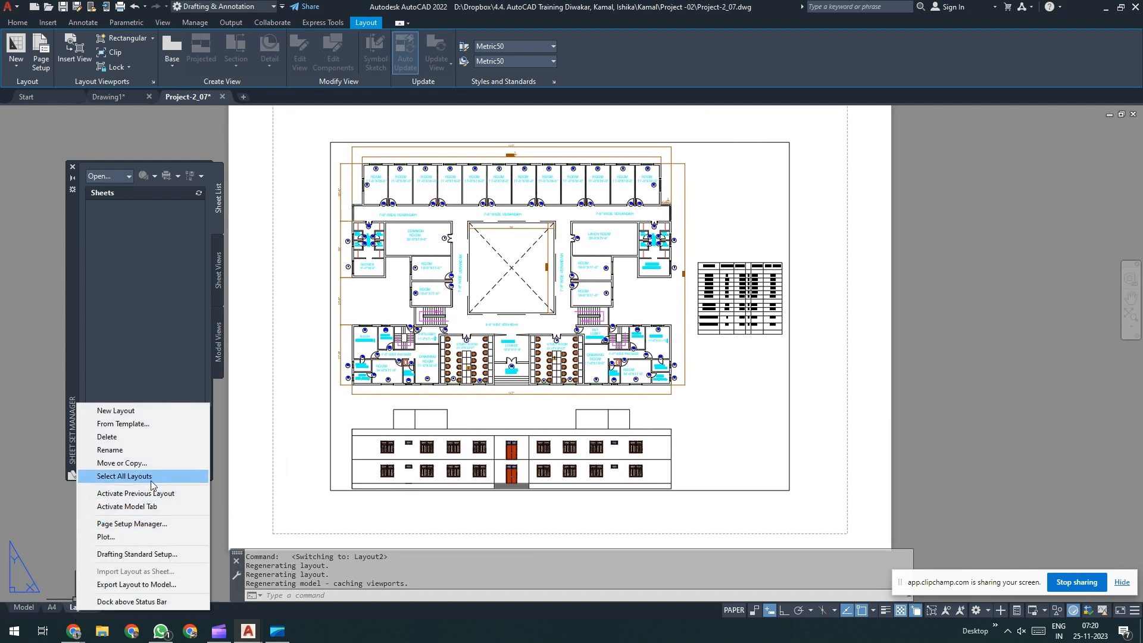
click(135, 524)
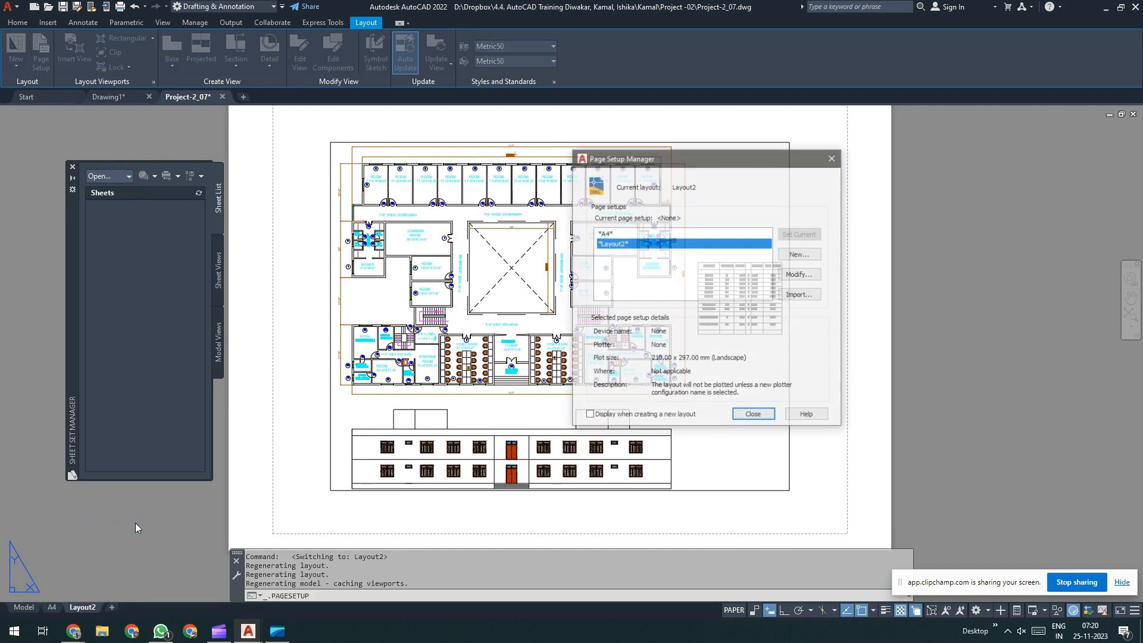
click(800, 274)
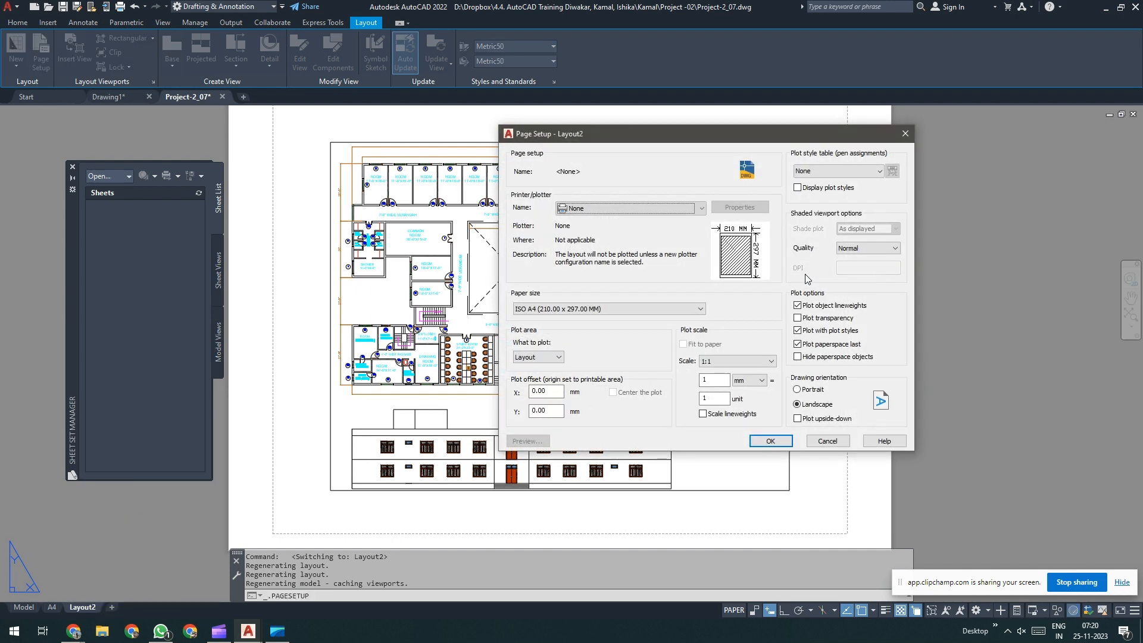
click(584, 209)
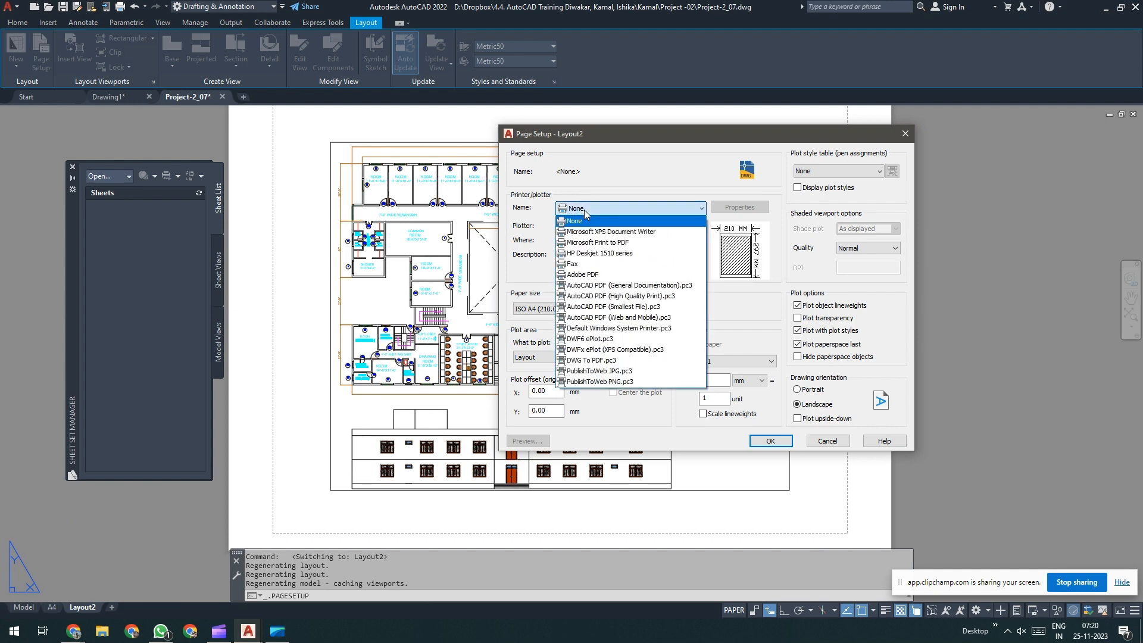
click(605, 297)
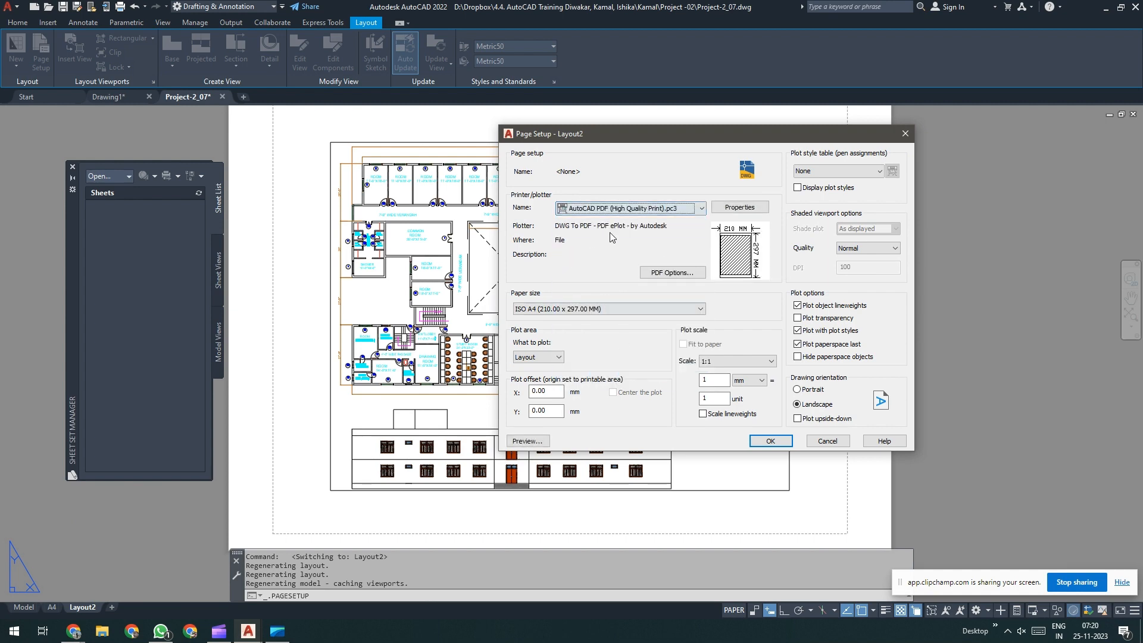
Step: Set Layout2's paper size to ISO expand A3 (420.00 x 297.00 MM) and apply the page setup
click(551, 309)
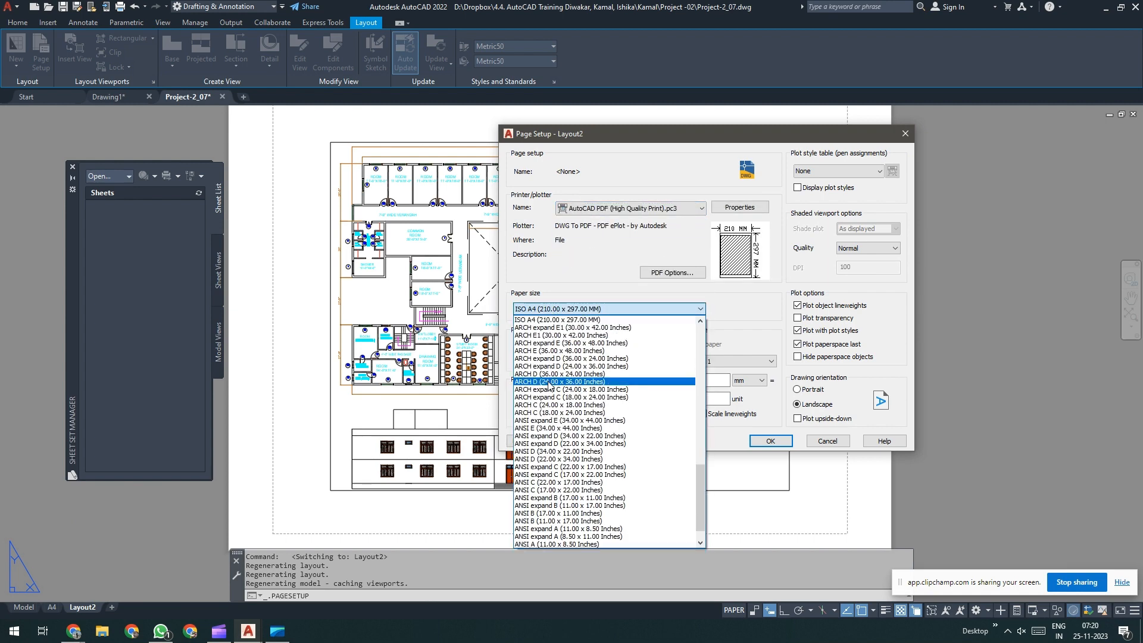
scroll(548, 386, up, 1)
scroll(549, 386, up, 1)
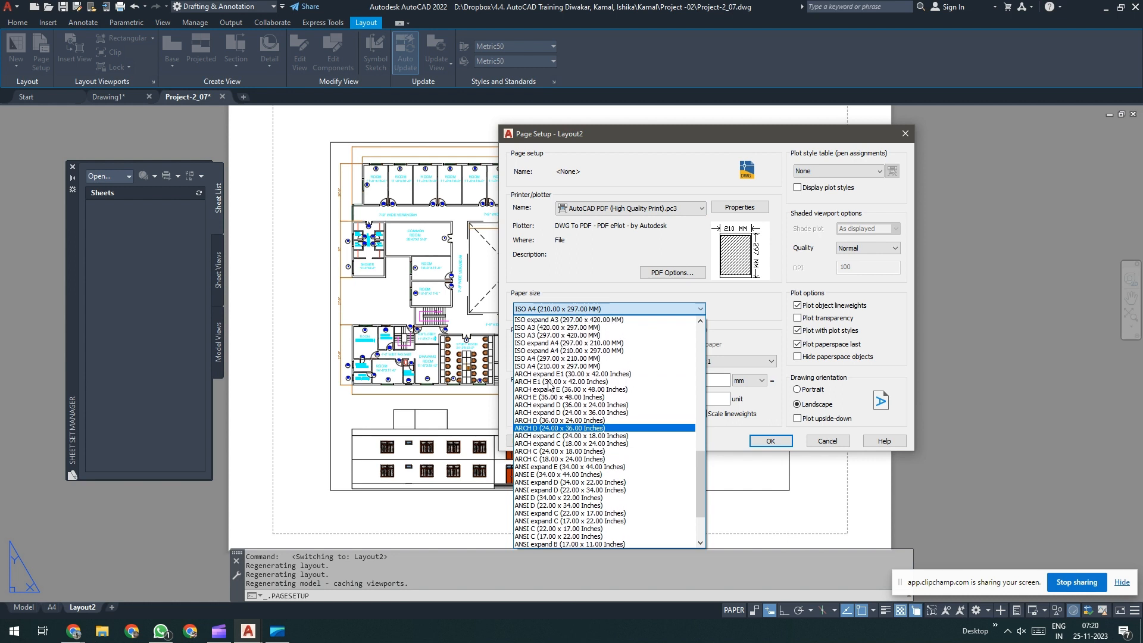
scroll(550, 385, up, 1)
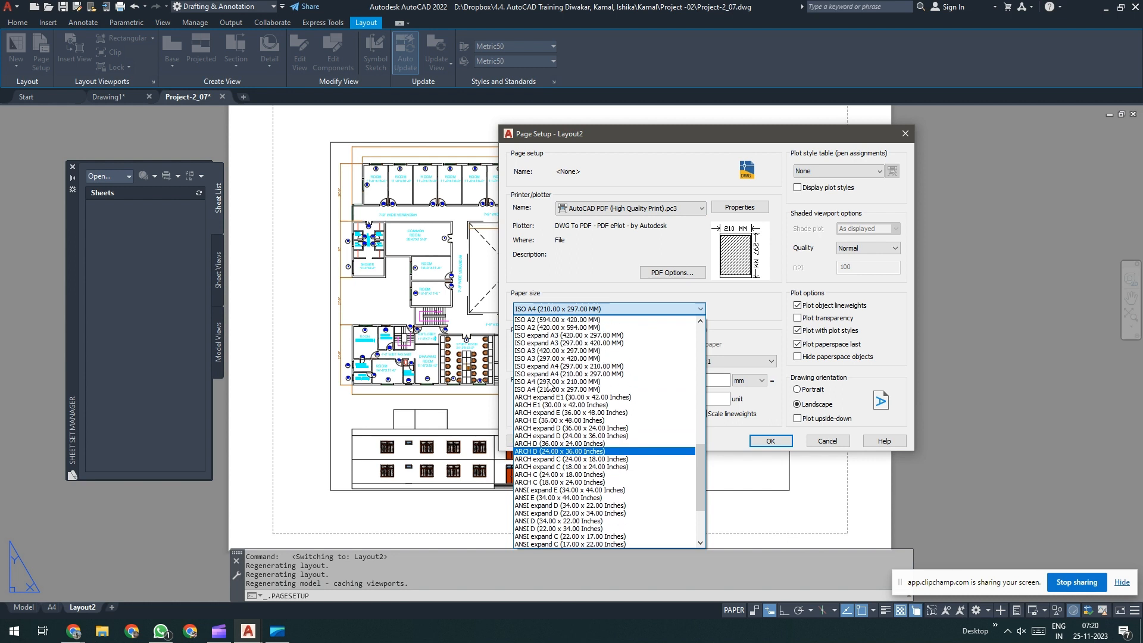
click(561, 336)
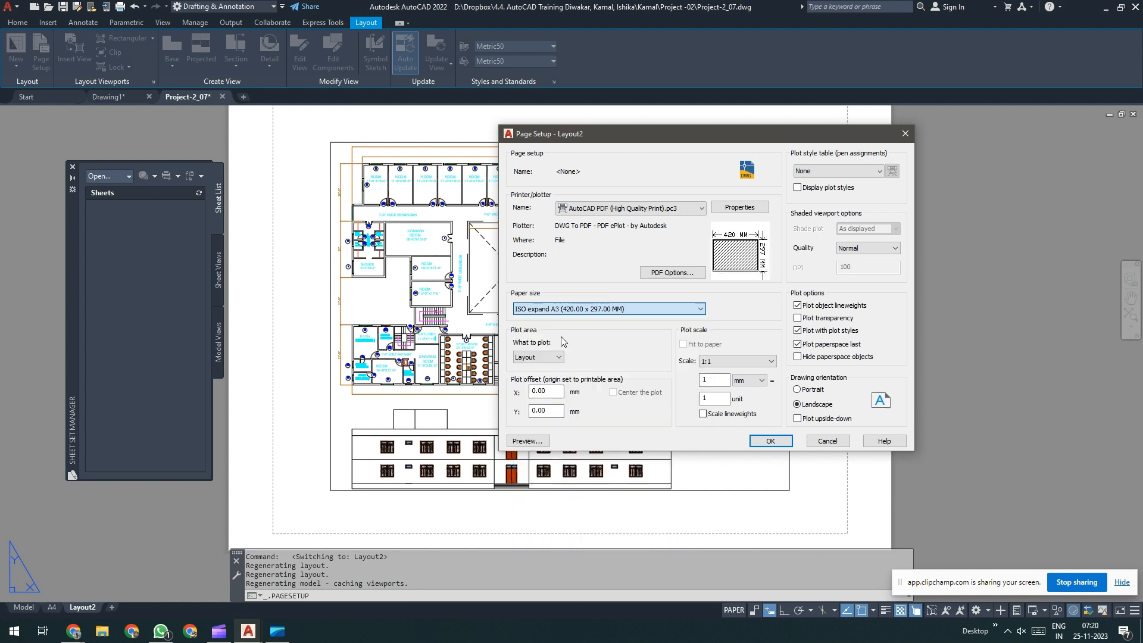
click(768, 441)
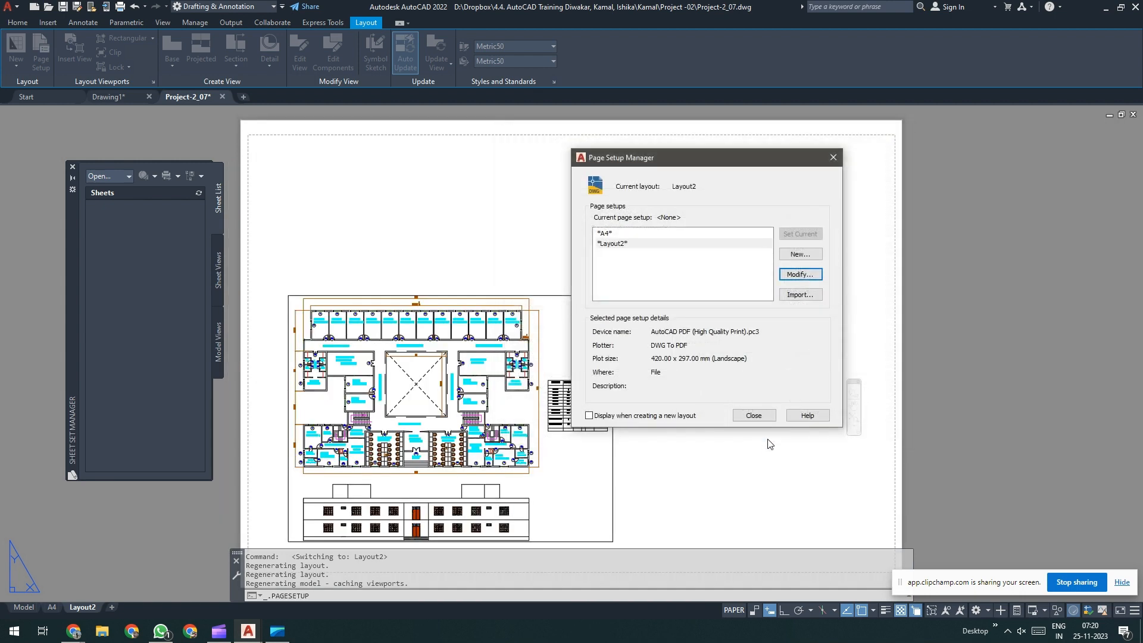
Step: Change Layout2's plot scale to inches at 1 inch = 1 unit, then apply and close the page setup
click(800, 274)
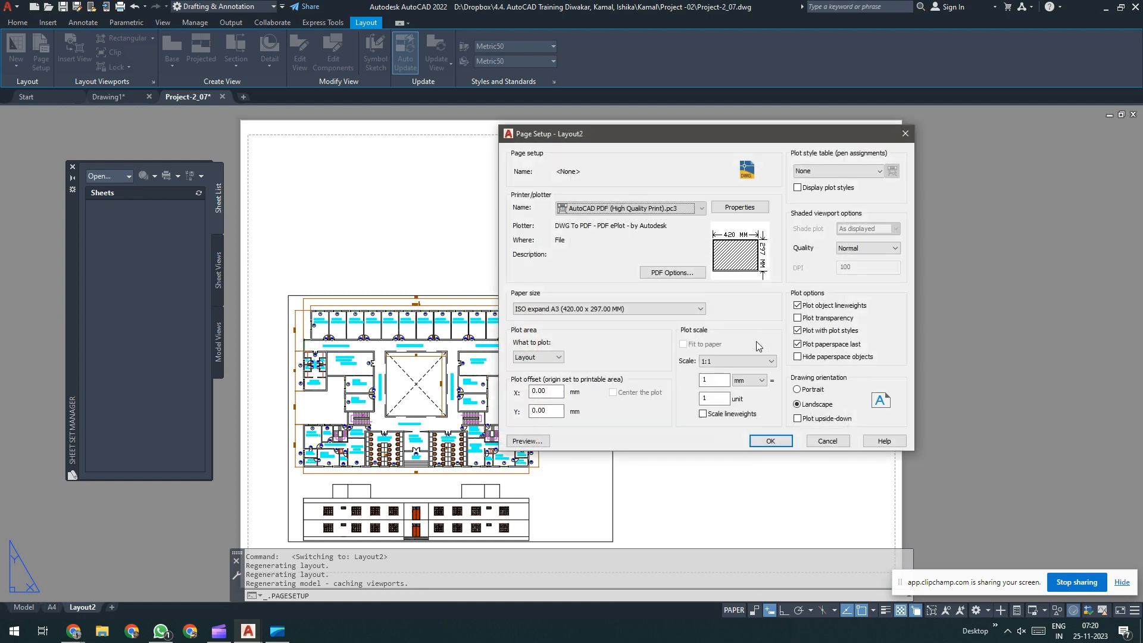
click(749, 382)
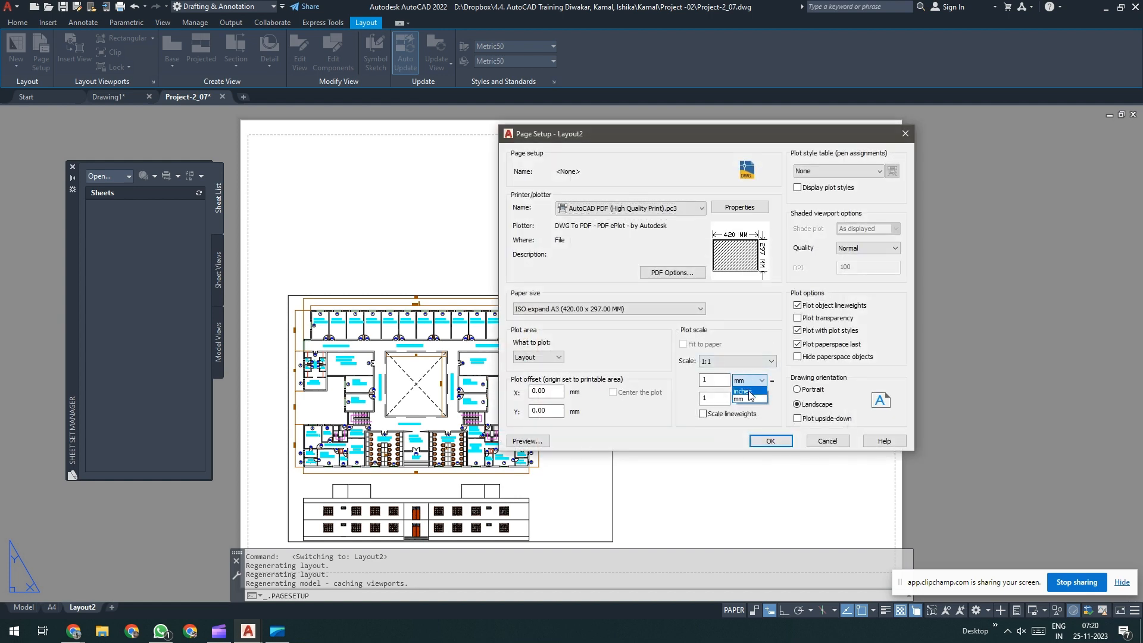
click(745, 392)
text(1)
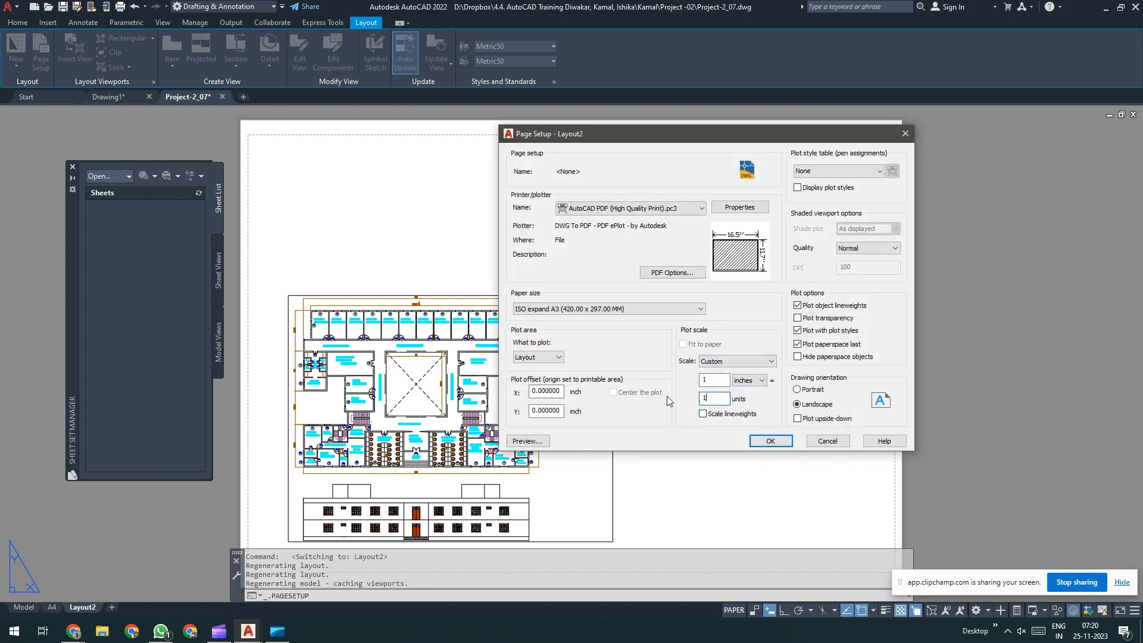
click(724, 386)
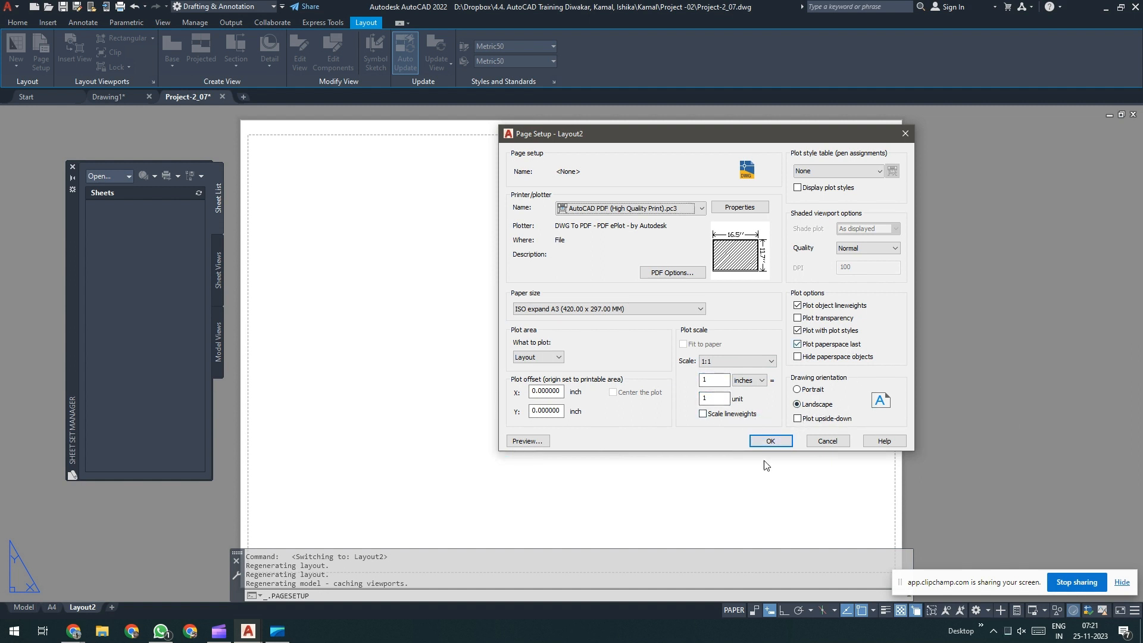
click(770, 441)
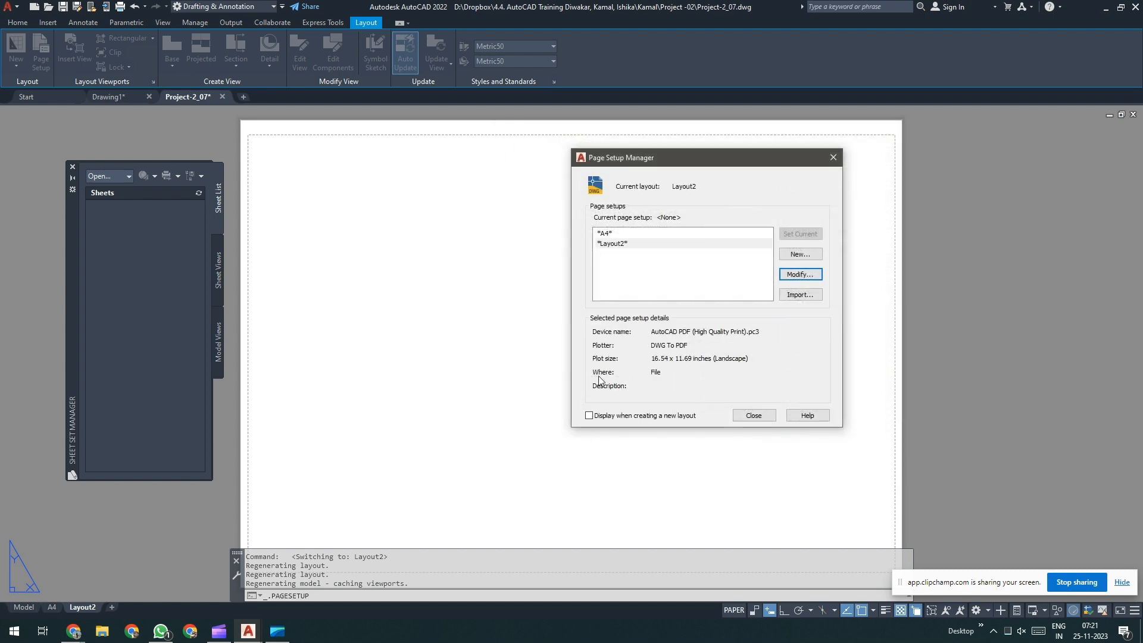
click(762, 414)
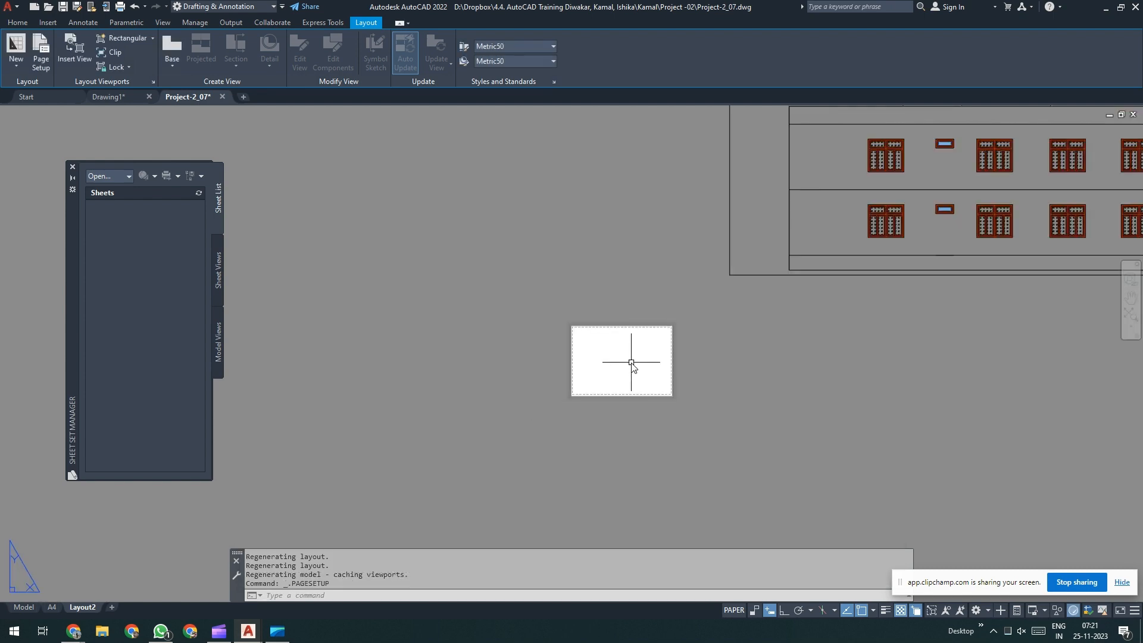
Step: Erase the existing oversized viewport lying outside Layout2's sheet
scroll(632, 364, down, 6)
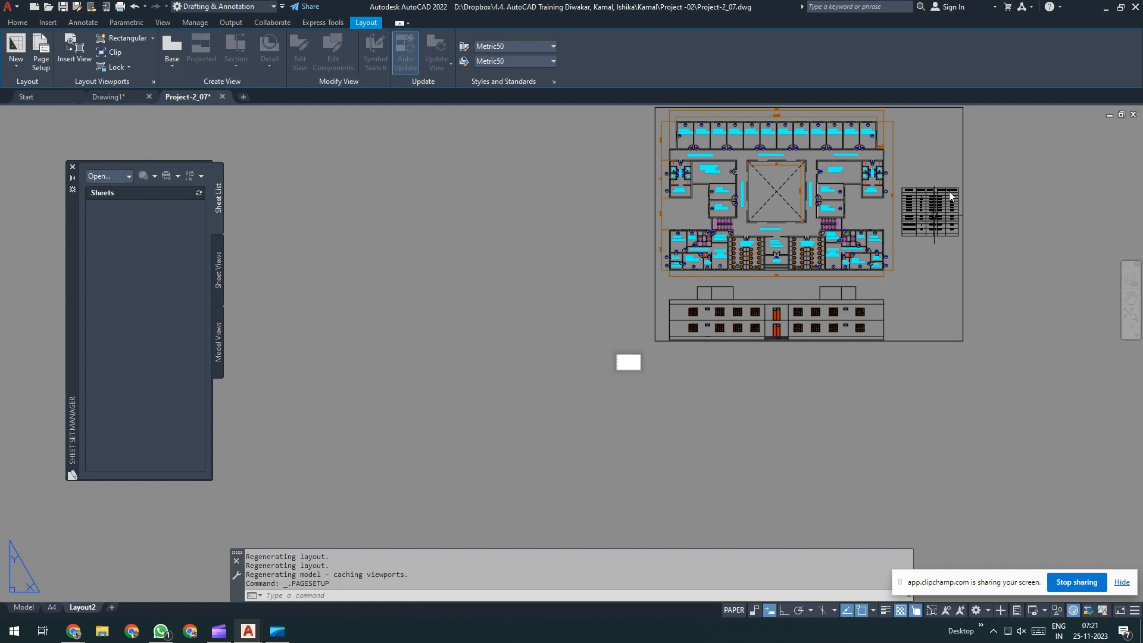
click(979, 139)
click(913, 219)
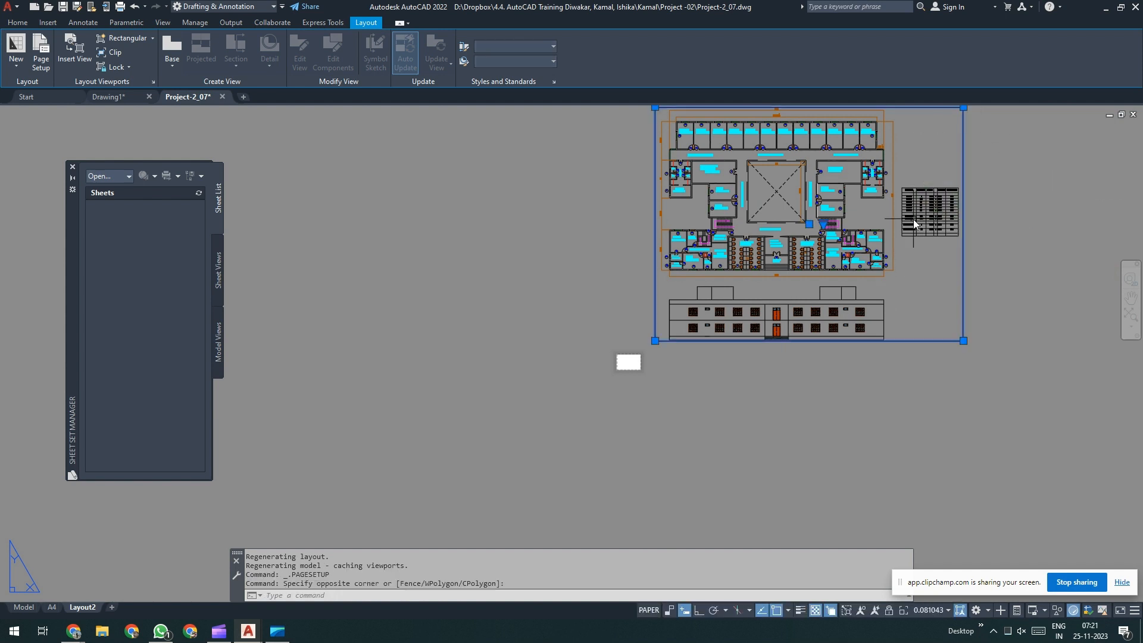
key(Delete)
Step: Create a rectangular viewport on Layout2 inside the printable margin, leaving a vertical strip free along the sheet's right edge
scroll(657, 363, up, 5)
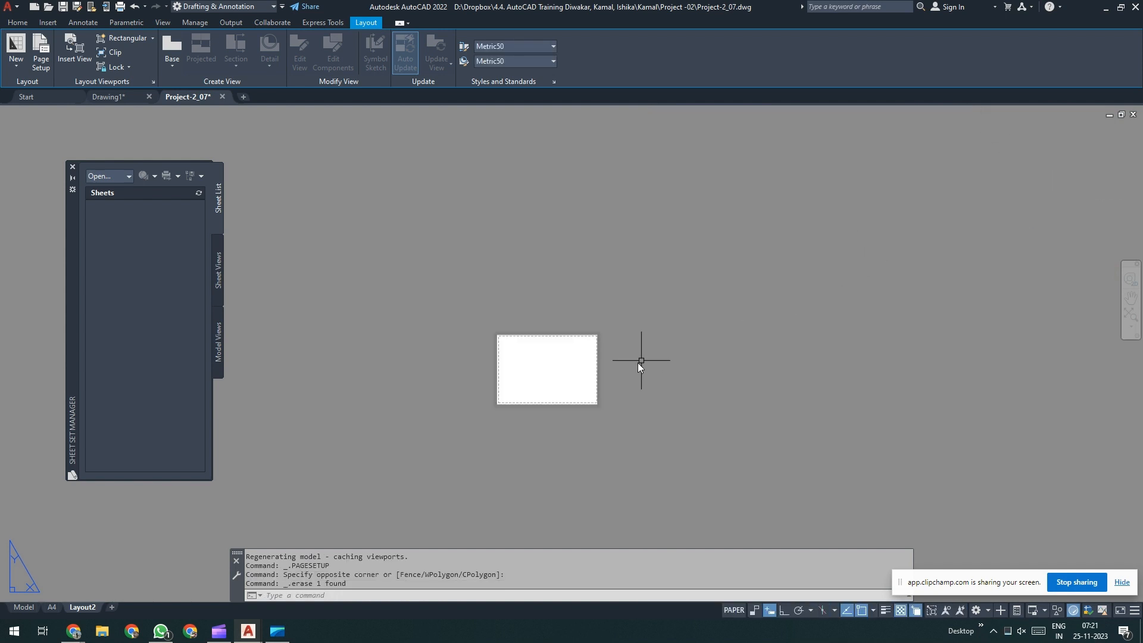
scroll(601, 377, up, 2)
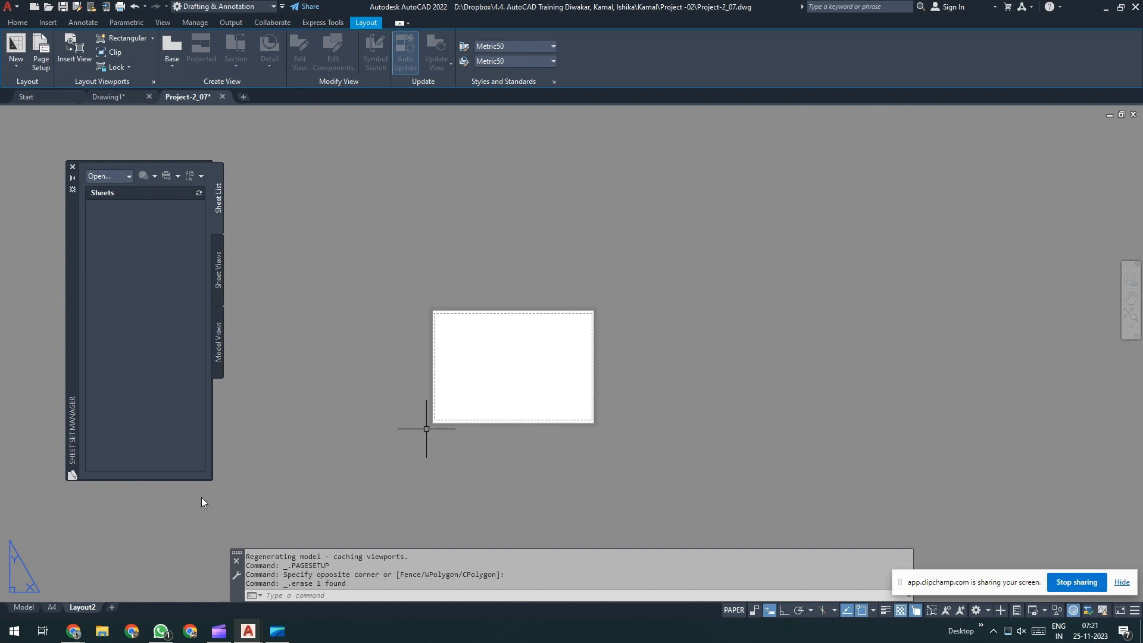
click(24, 607)
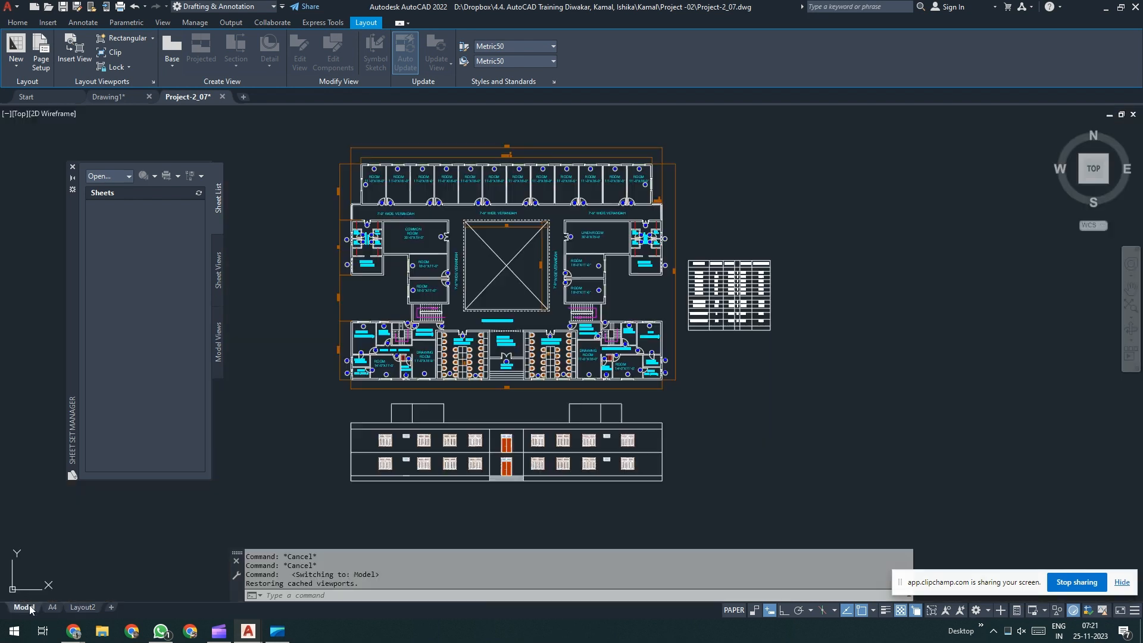
click(94, 608)
scroll(503, 391, up, 4)
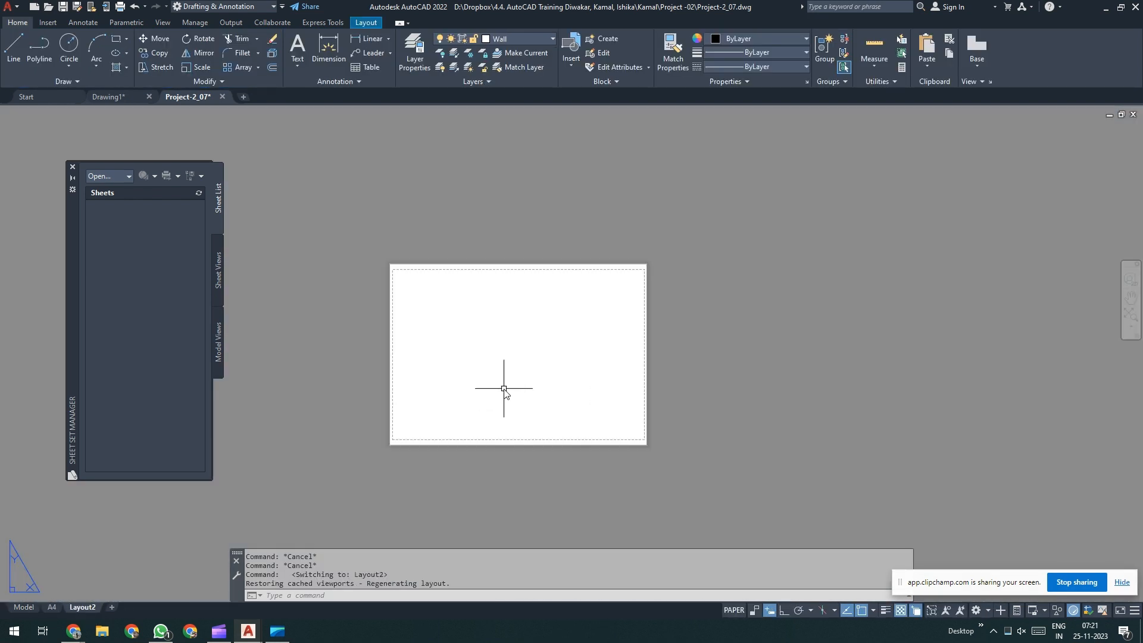
click(367, 24)
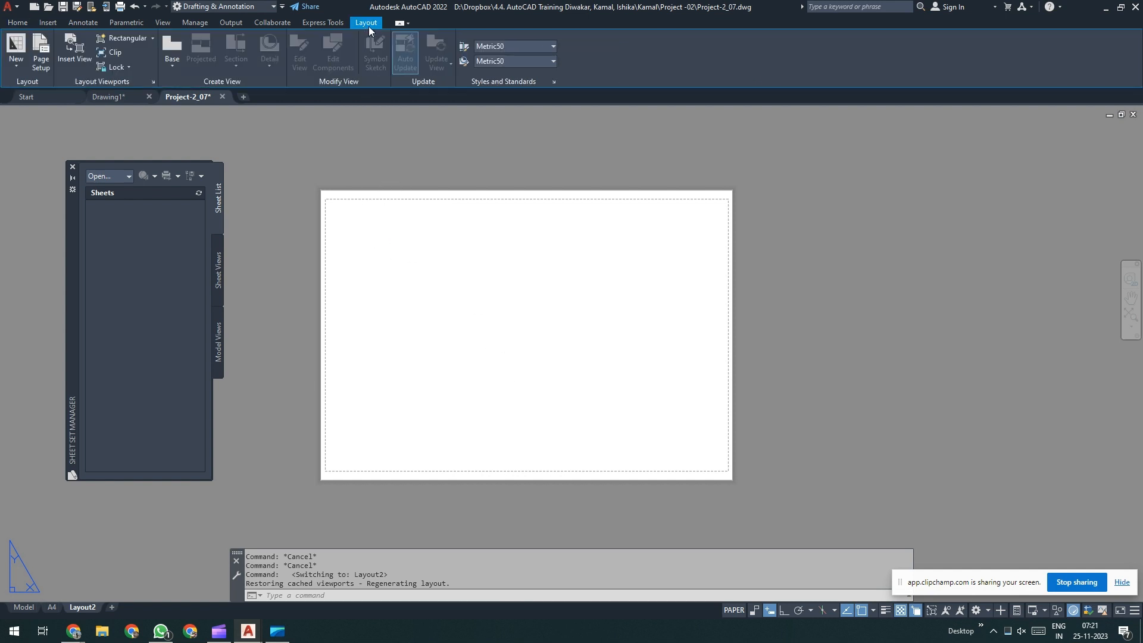
click(151, 40)
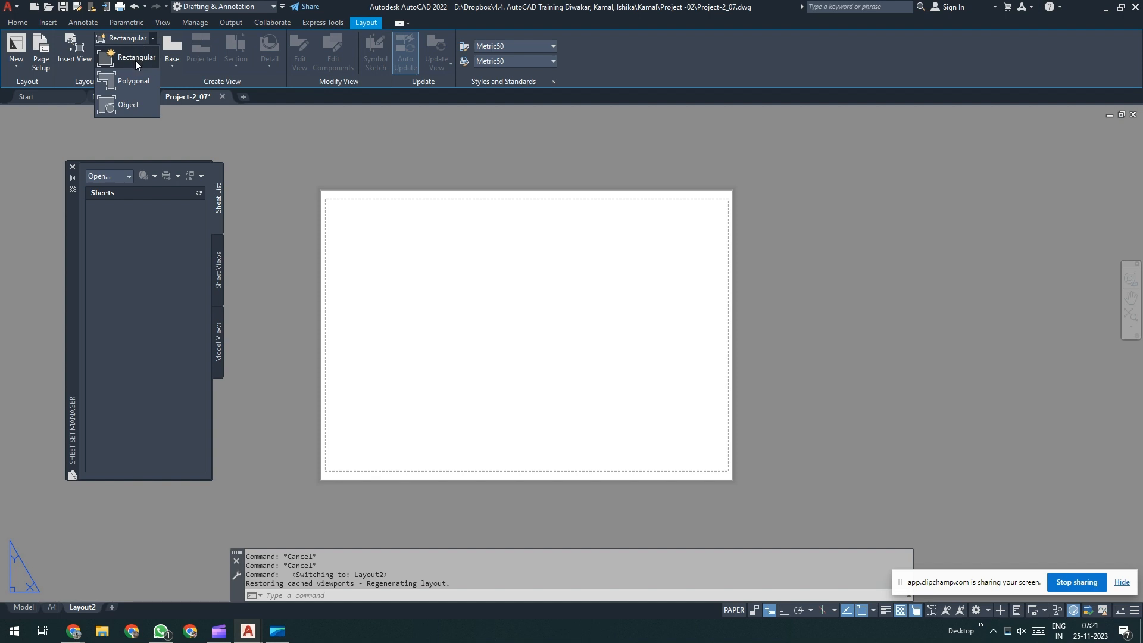
click(136, 60)
click(332, 206)
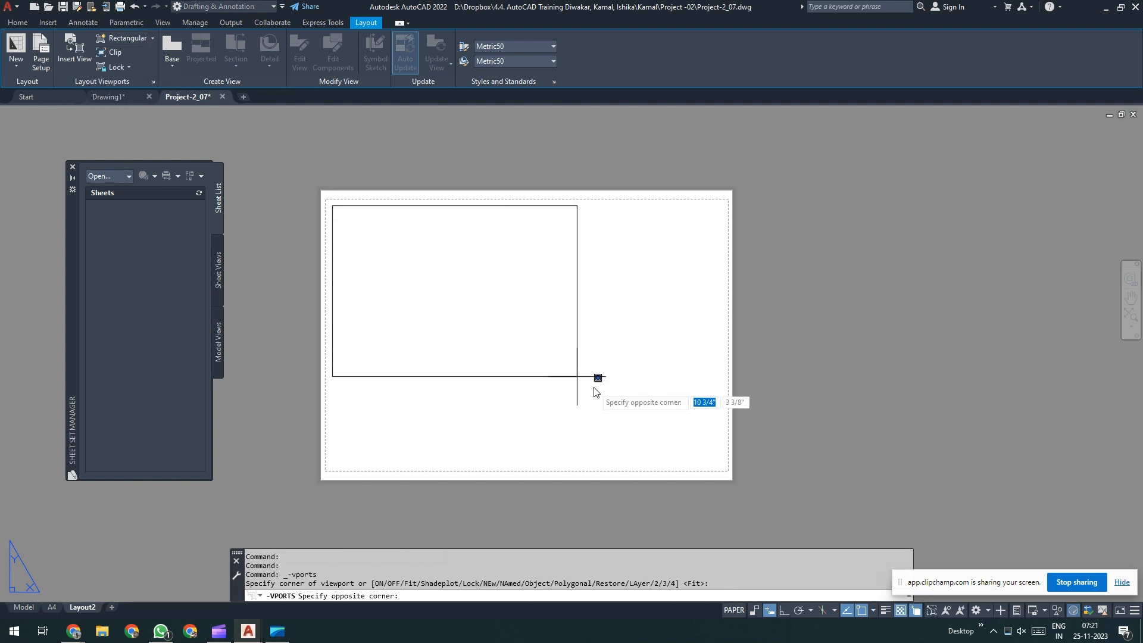
click(656, 464)
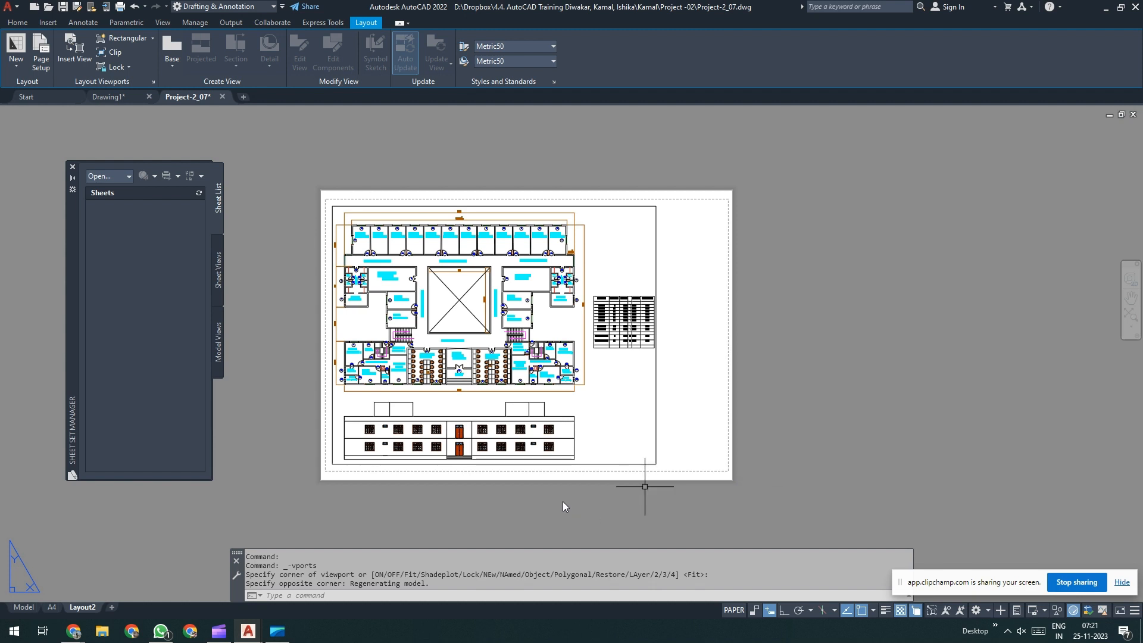
Step: Activate the new viewport and zoom its view to a window around the floor plan and front elevation
double_click(612, 386)
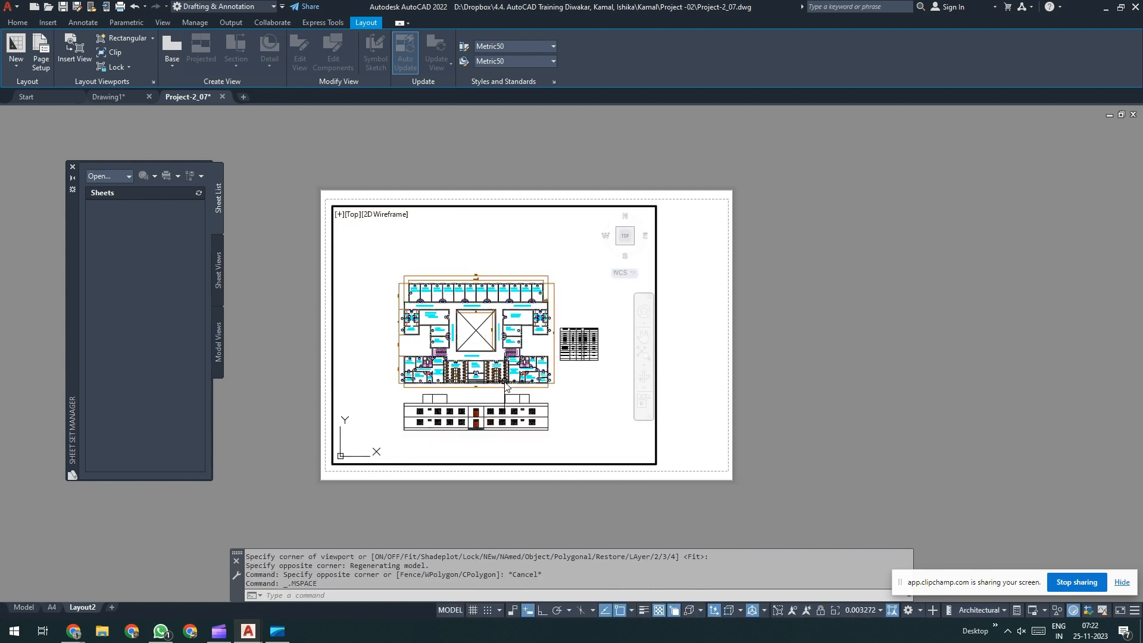
text(Z)
key(Return)
scroll(381, 271, down, 2)
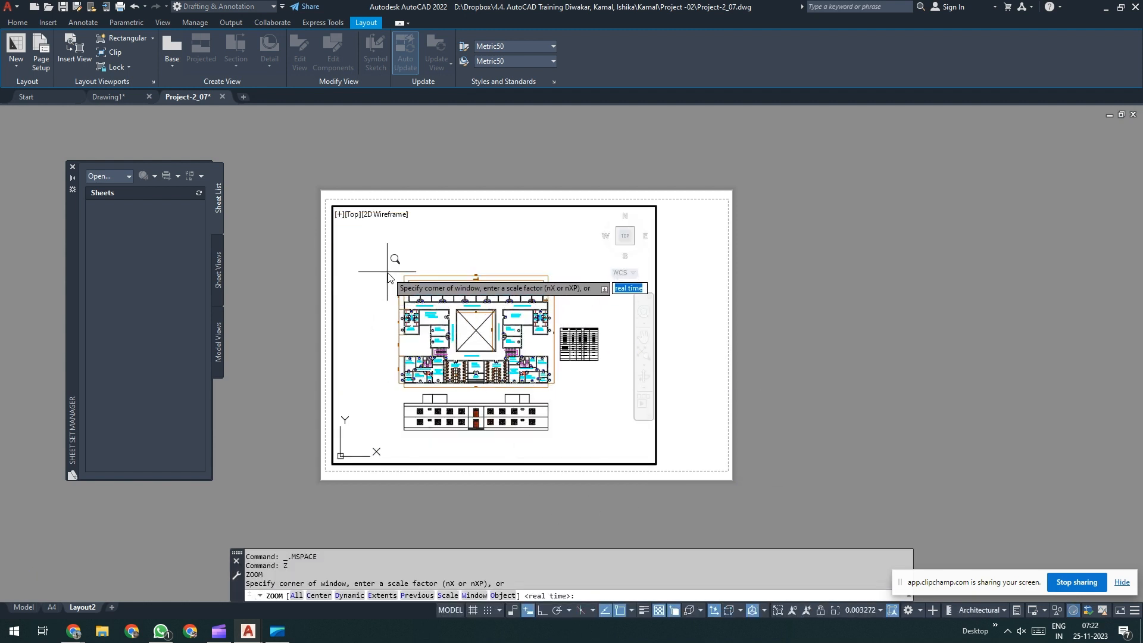
click(389, 272)
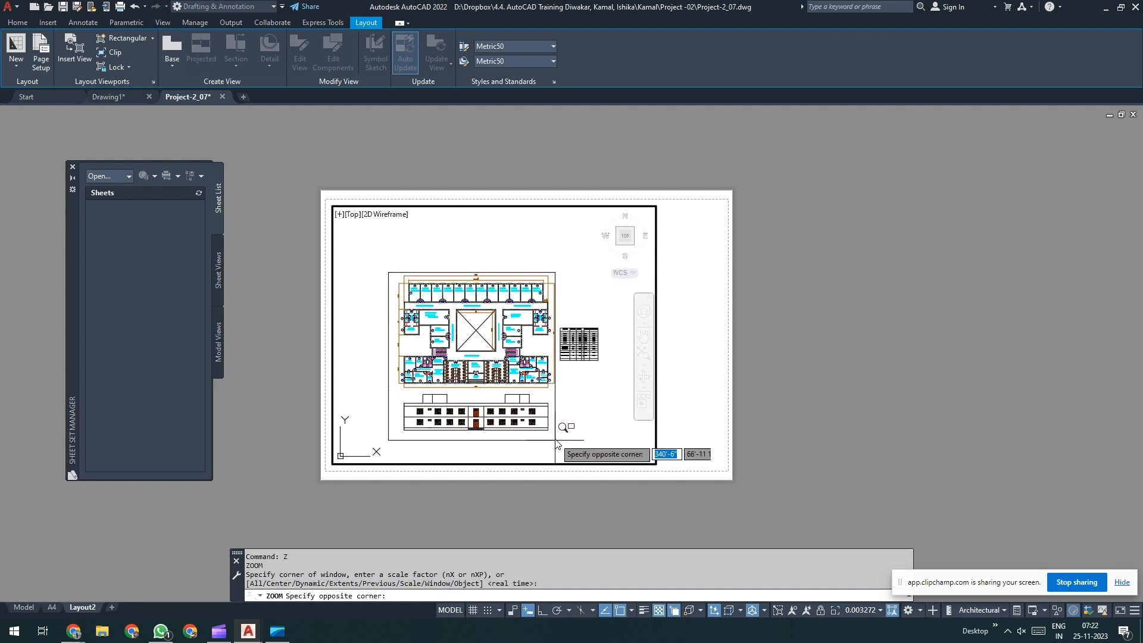
click(554, 437)
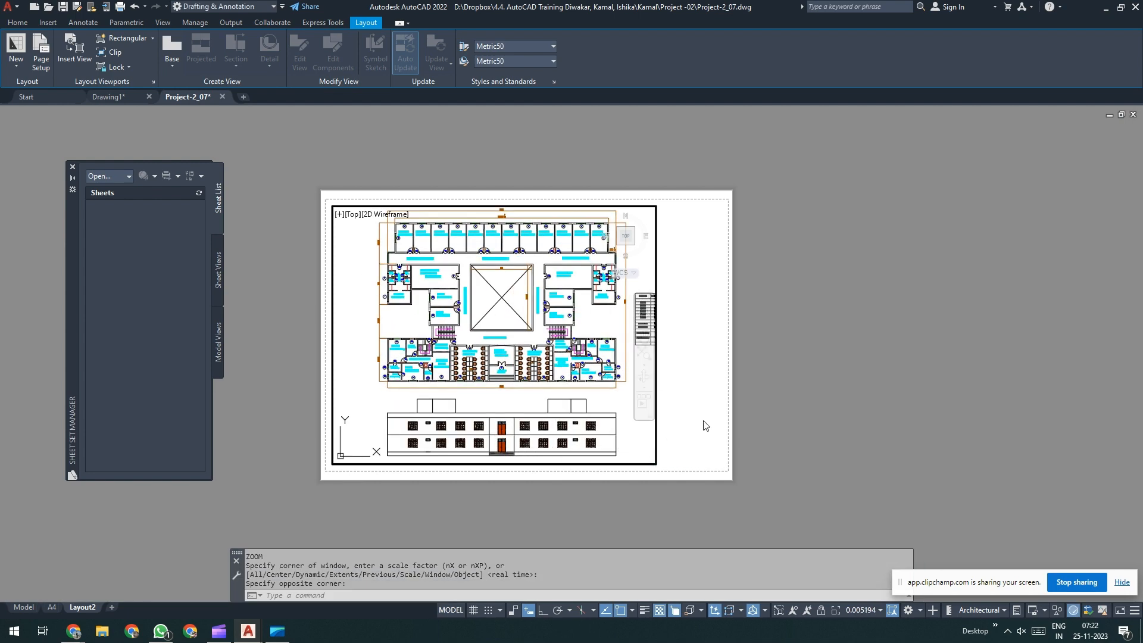
Step: Return to paper space and narrow the viewport by stretching its lower-right corner inward about 1 13/16 inches
double_click(683, 416)
click(655, 409)
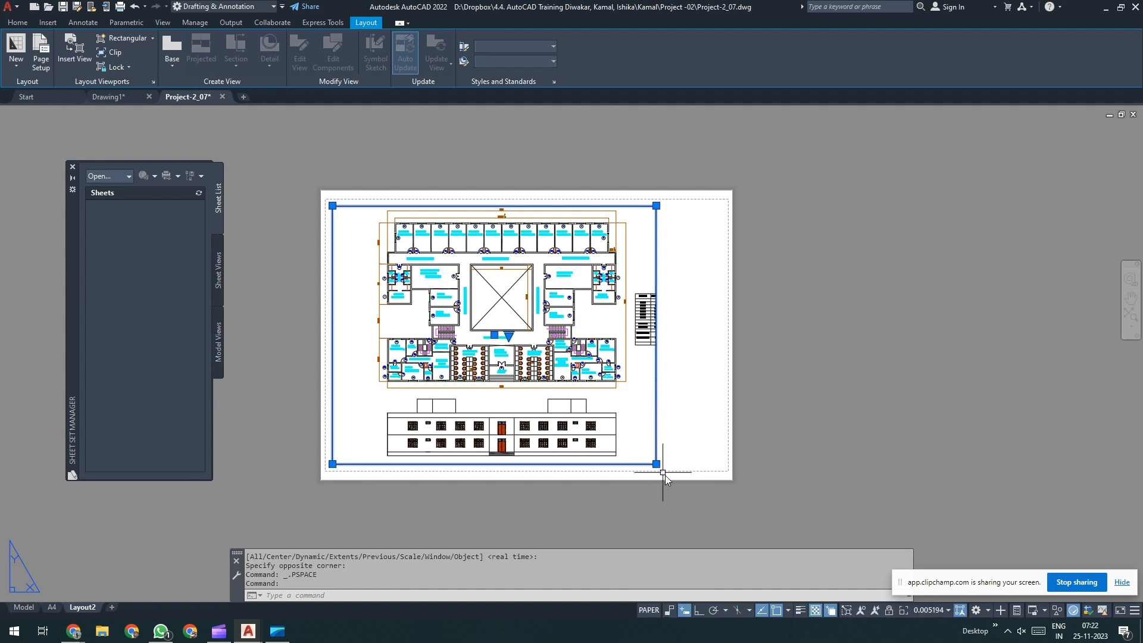
click(656, 463)
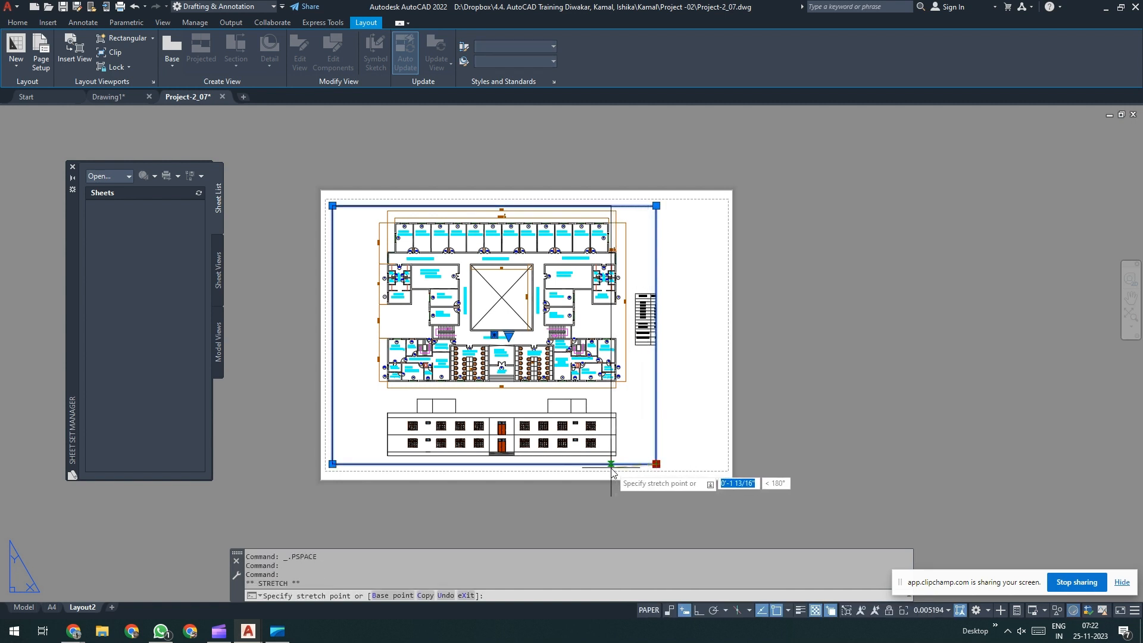
click(608, 464)
Step: Activate the narrowed viewport, shift its view so the whole floor plan and elevation fit, and return to paper space
click(361, 406)
double_click(361, 406)
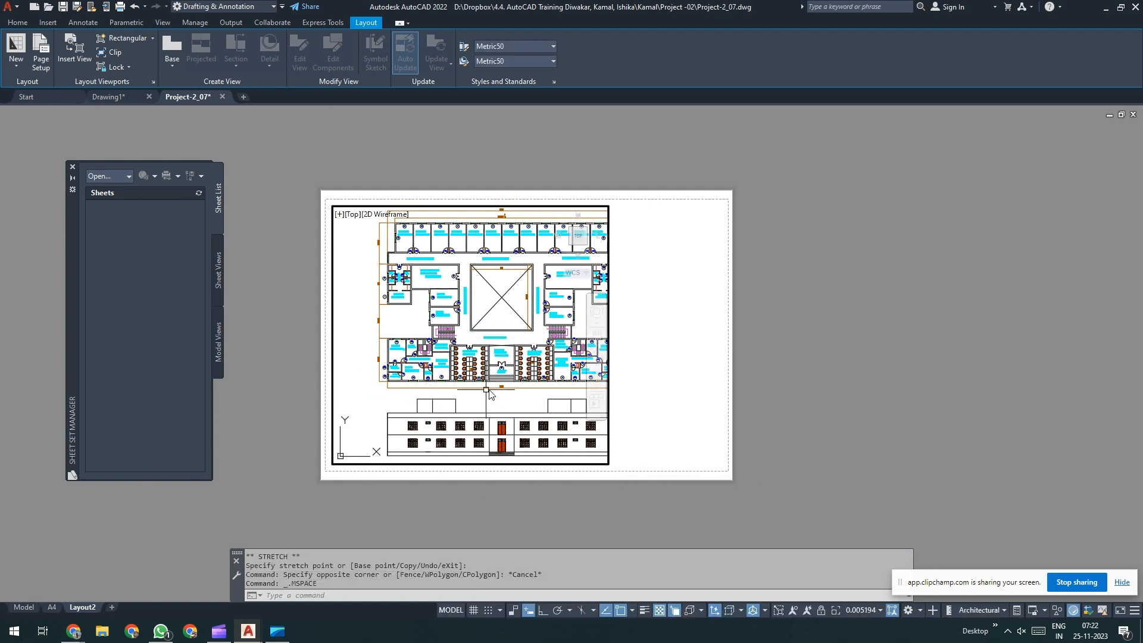
middle_drag(485, 391, 456, 393)
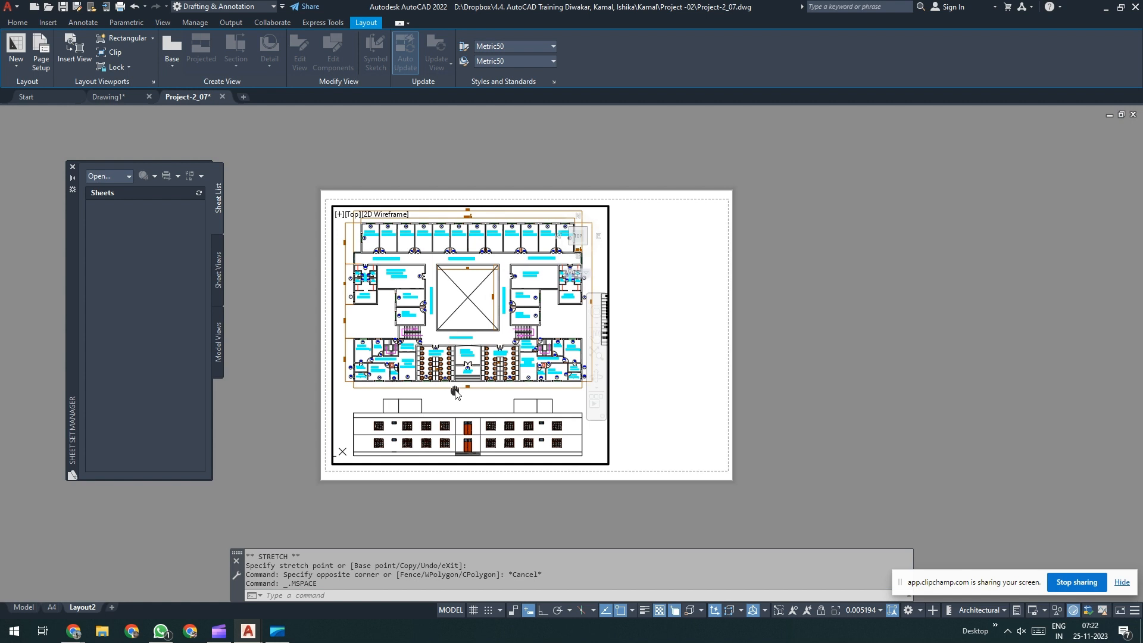
double_click(669, 325)
double_click(548, 356)
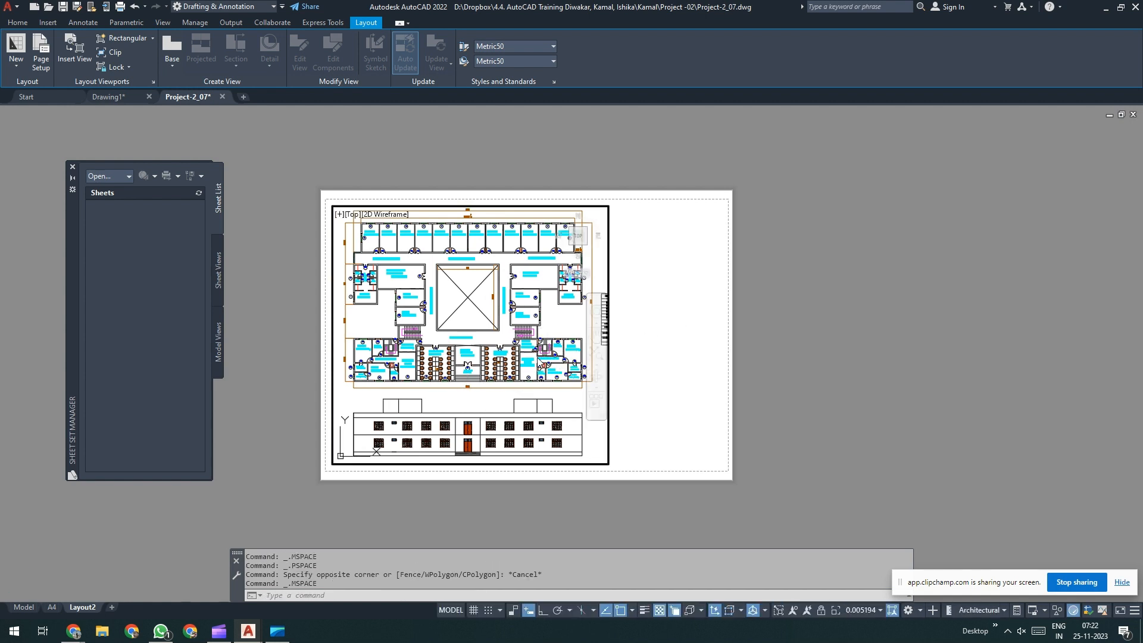
middle_drag(549, 356, 559, 356)
double_click(690, 308)
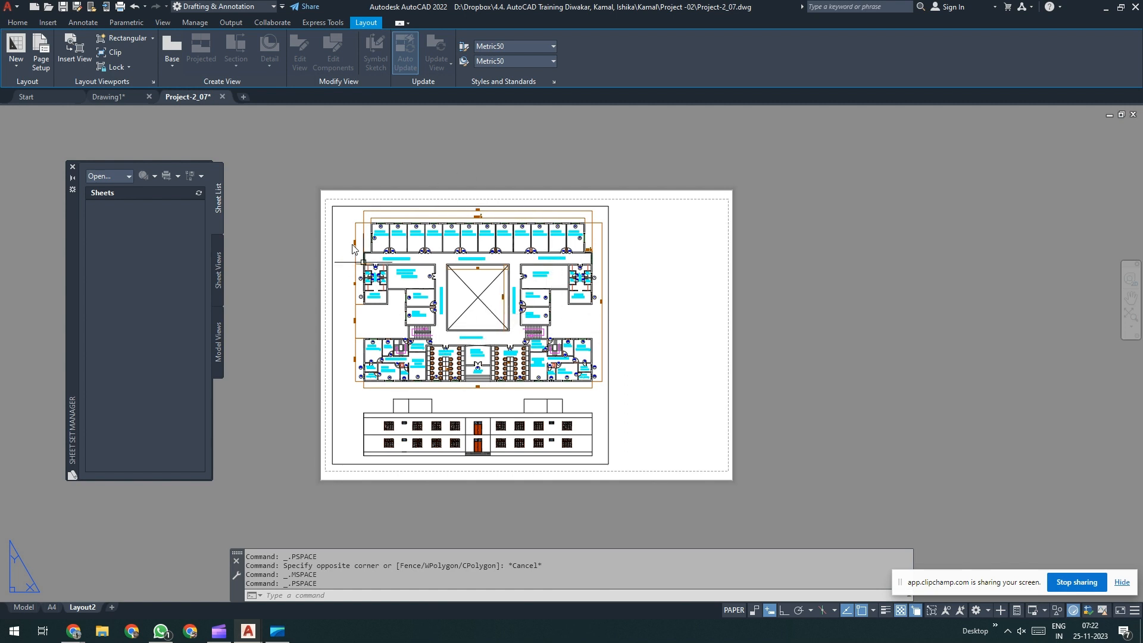
Step: Reactivate the viewport, fine-tune the position and scale of the plan and elevation inside it, and leave it
double_click(483, 284)
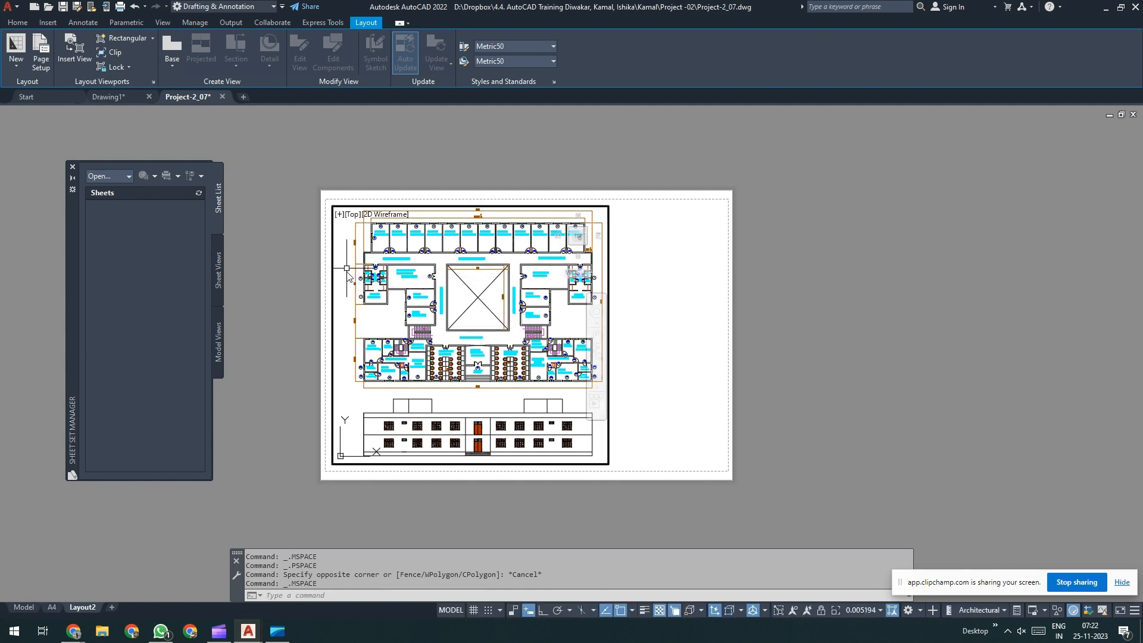
mouse_move(511, 322)
middle_down()
mouse_move(474, 339)
mouse_move(470, 268)
mouse_move(506, 369)
mouse_move(429, 378)
mouse_move(428, 309)
mouse_move(496, 278)
mouse_move(569, 322)
mouse_move(531, 381)
mouse_move(466, 319)
mouse_move(517, 294)
mouse_move(496, 327)
mouse_move(489, 319)
mouse_move(516, 325)
middle_up()
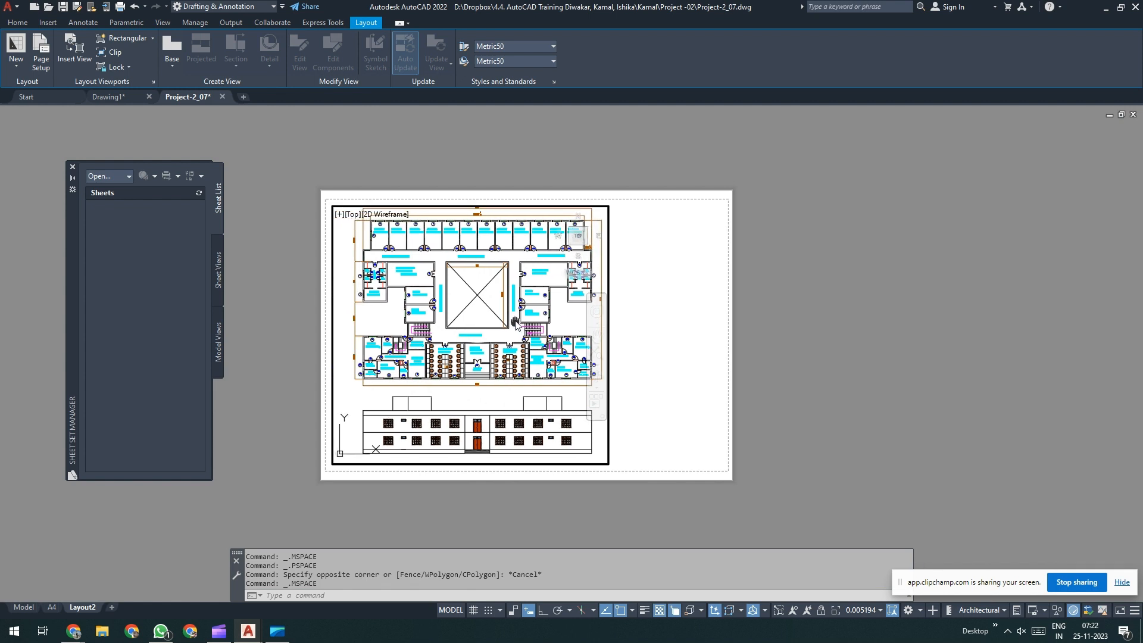
scroll(517, 325, down, 5)
scroll(517, 325, up, 5)
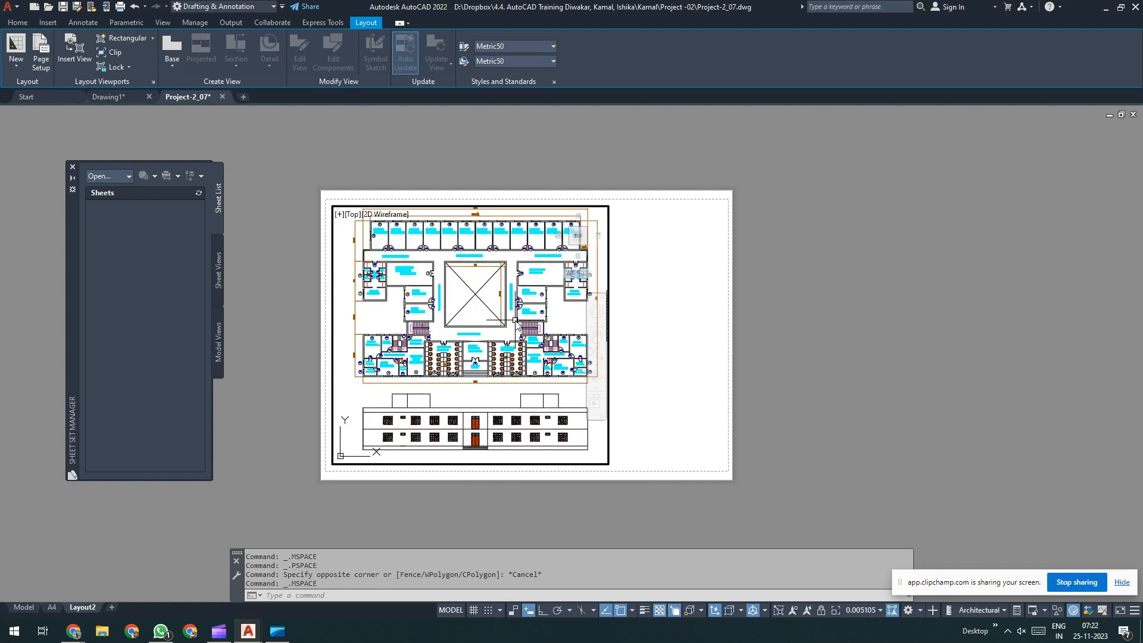
double_click(649, 258)
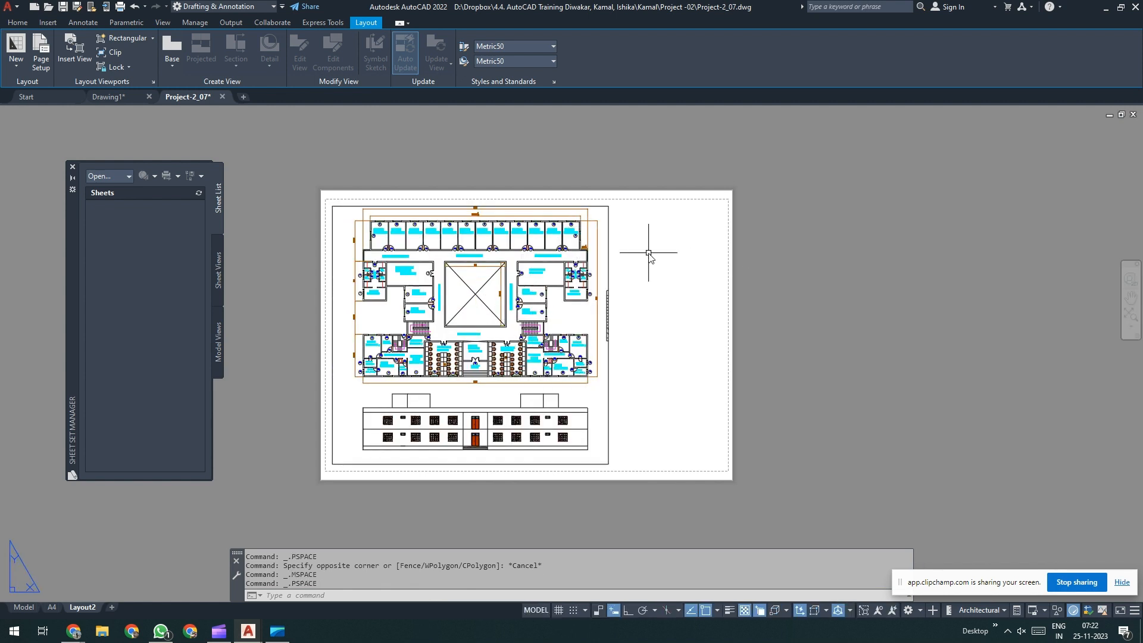
Step: Reposition the sheet in paper space, nudge the drawing slightly inside the viewport, and exit the viewport again
scroll(649, 257, down, 5)
scroll(646, 262, up, 5)
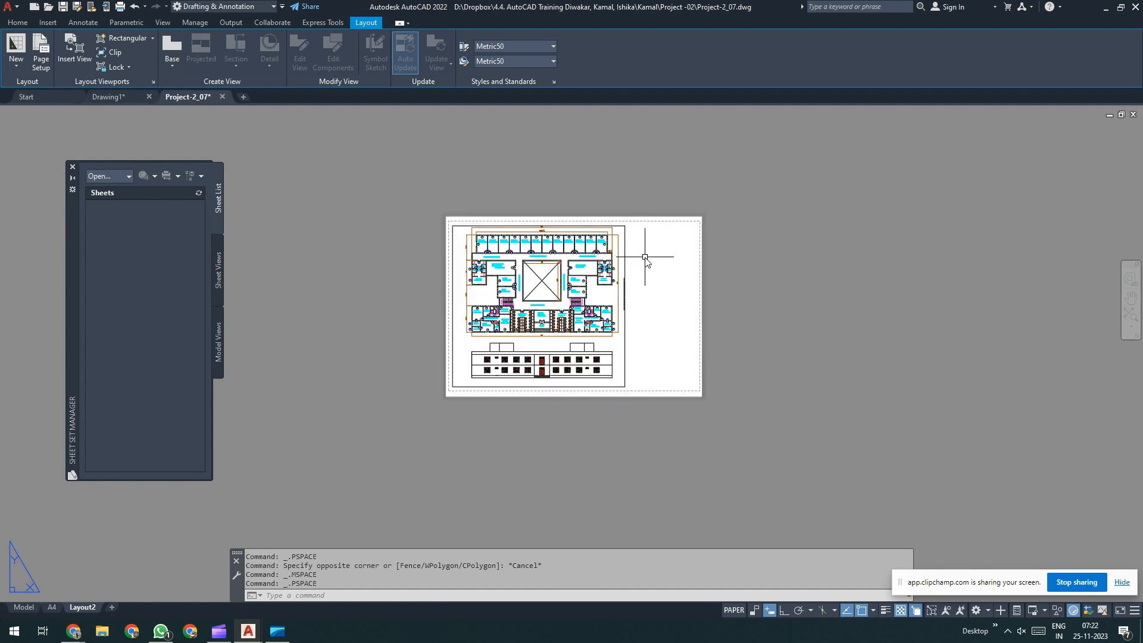
middle_drag(583, 318, 513, 337)
click(516, 329)
double_click(514, 340)
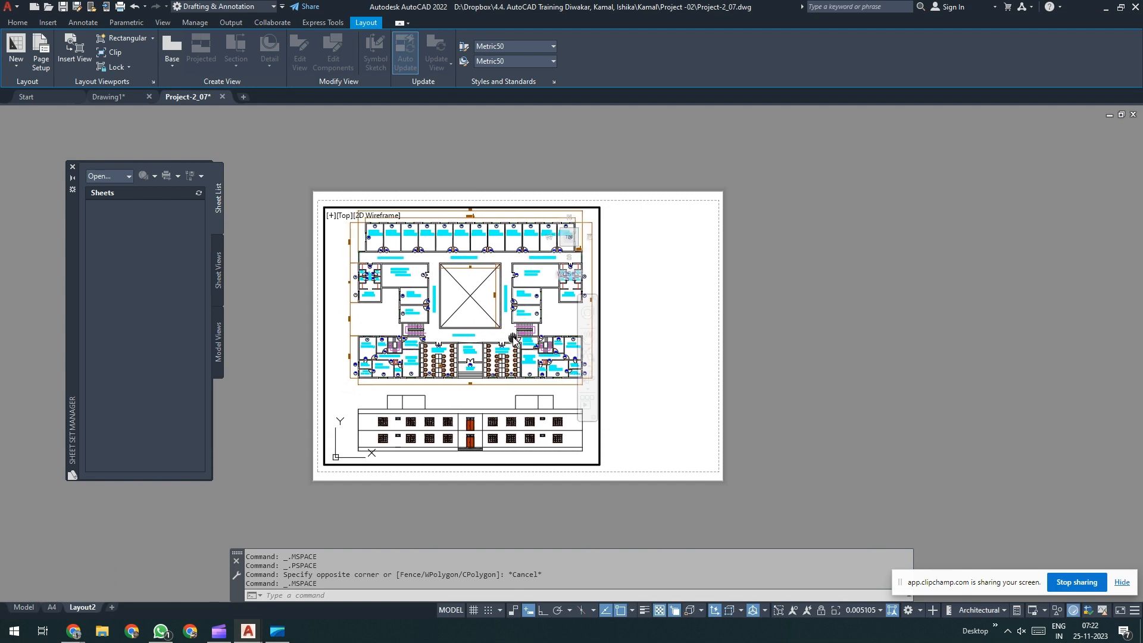
double_click(696, 269)
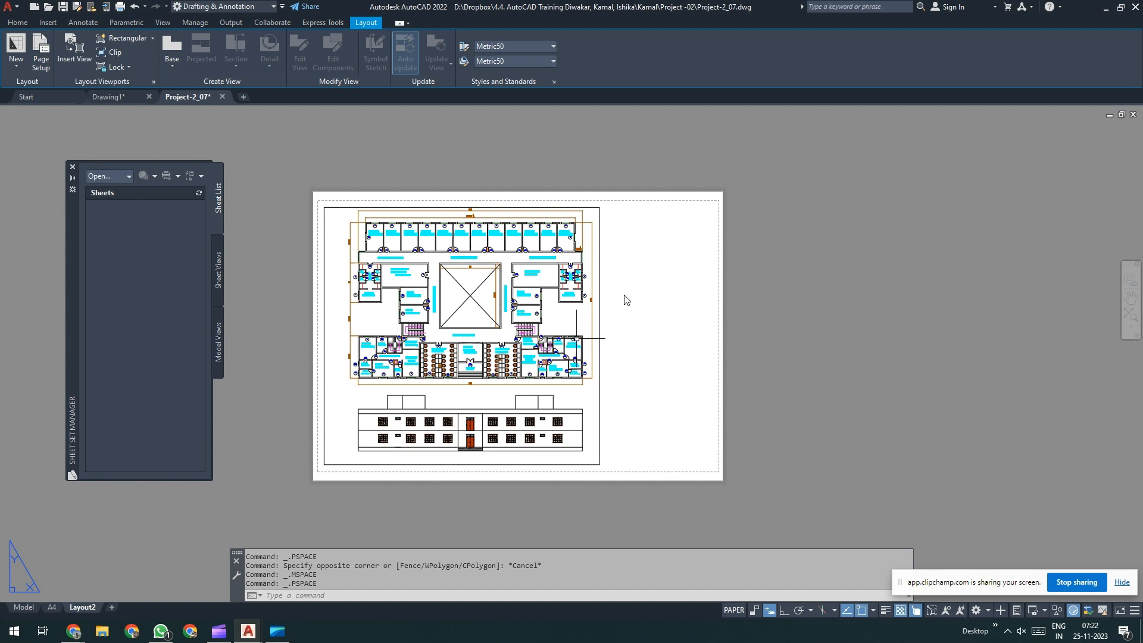
Step: Draw a rectangle filling the free strip beside the viewport, from its upper-right corner down to its lower edge level
text(rec)
key(Return)
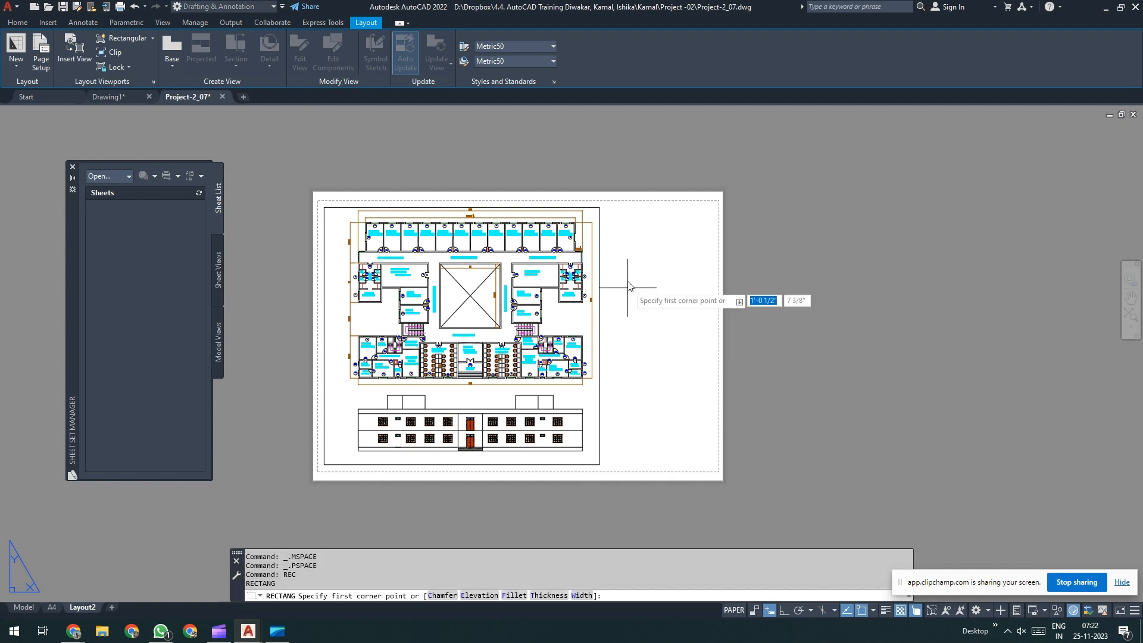
click(599, 207)
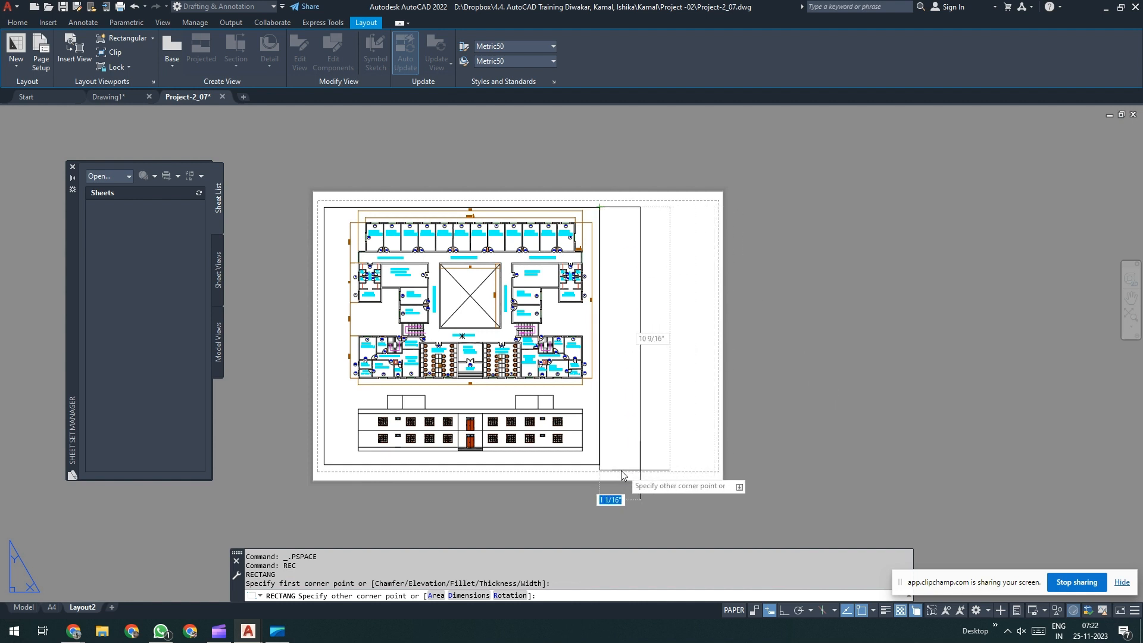
click(712, 465)
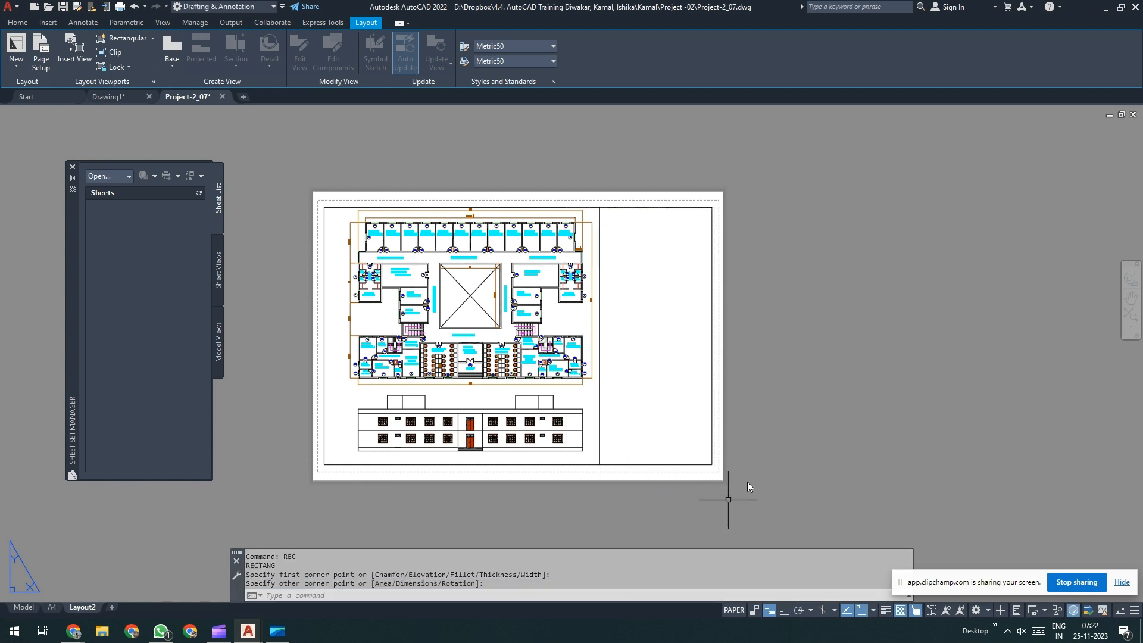
Step: Rename the Layout2 layout as A3
right_click(83, 608)
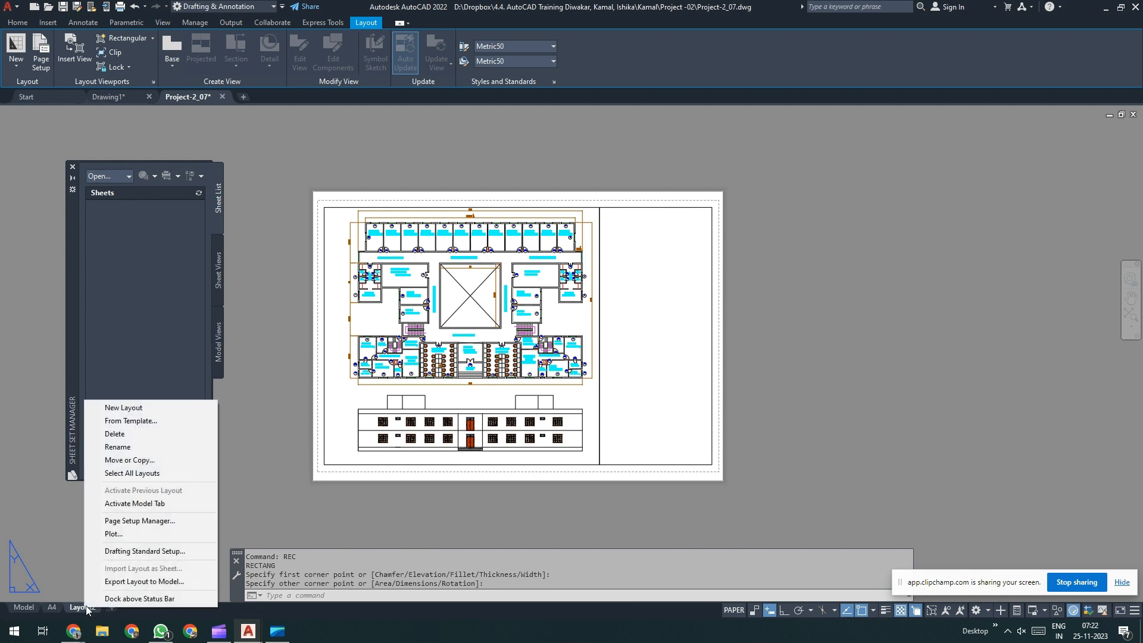
click(124, 447)
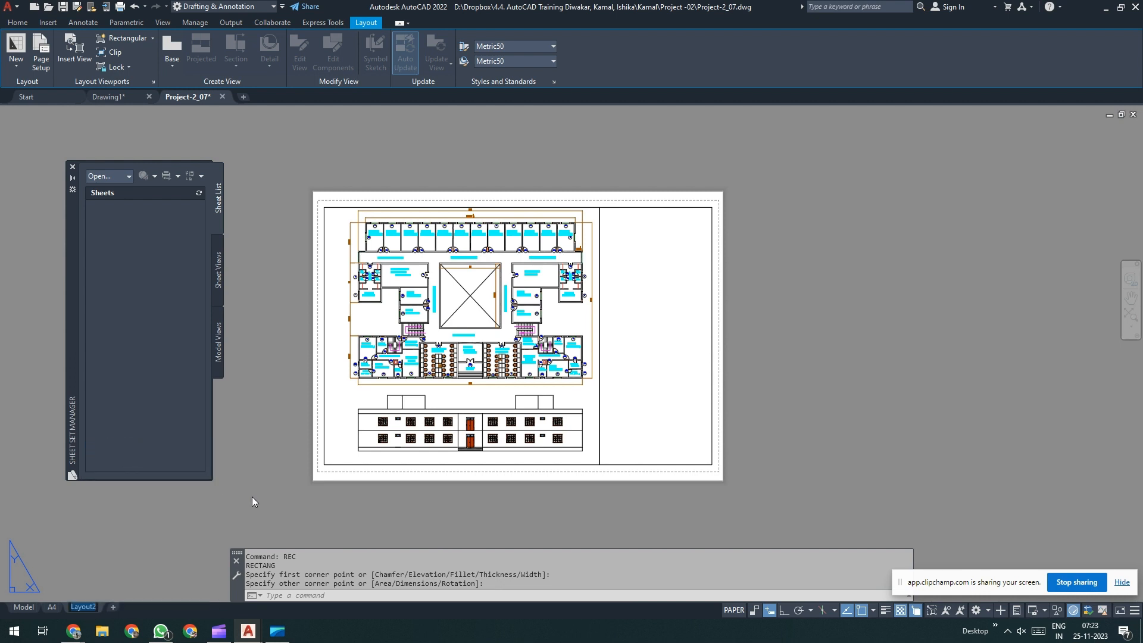
text(A3)
click(281, 452)
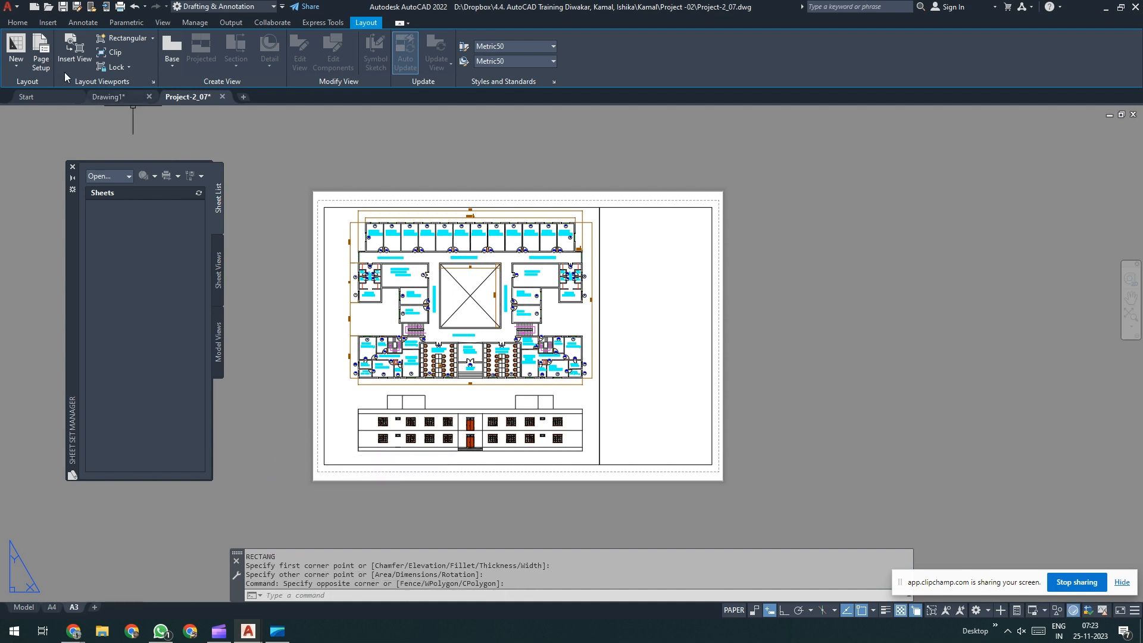
Step: Check the A3 layout's page setup for its paper size and plot scale, leaving the settings unmodified
click(42, 54)
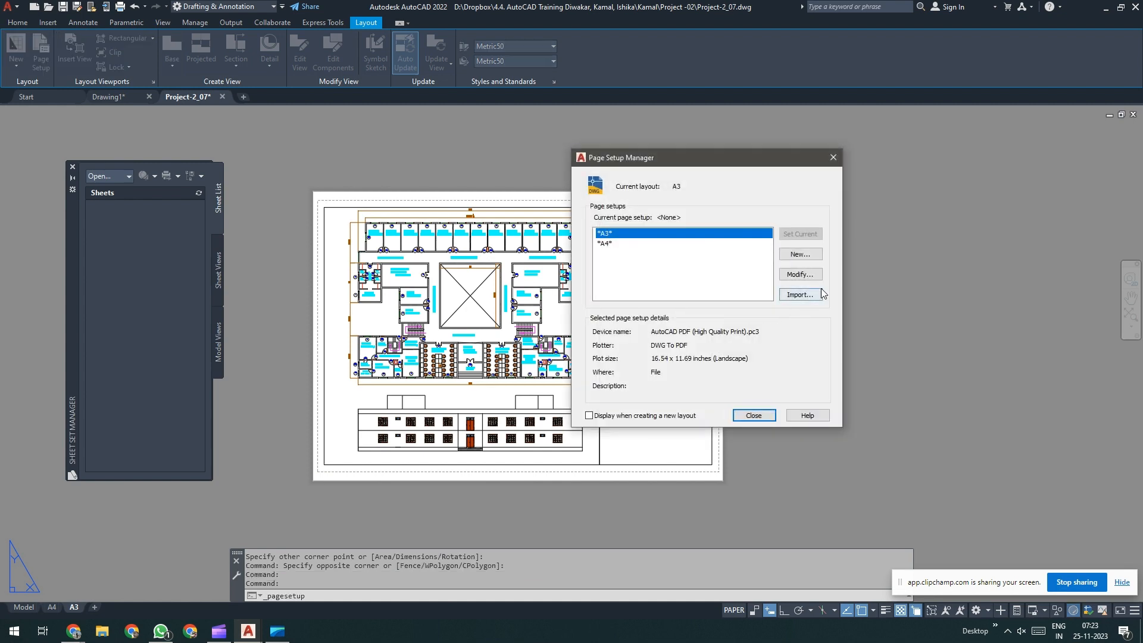
click(801, 273)
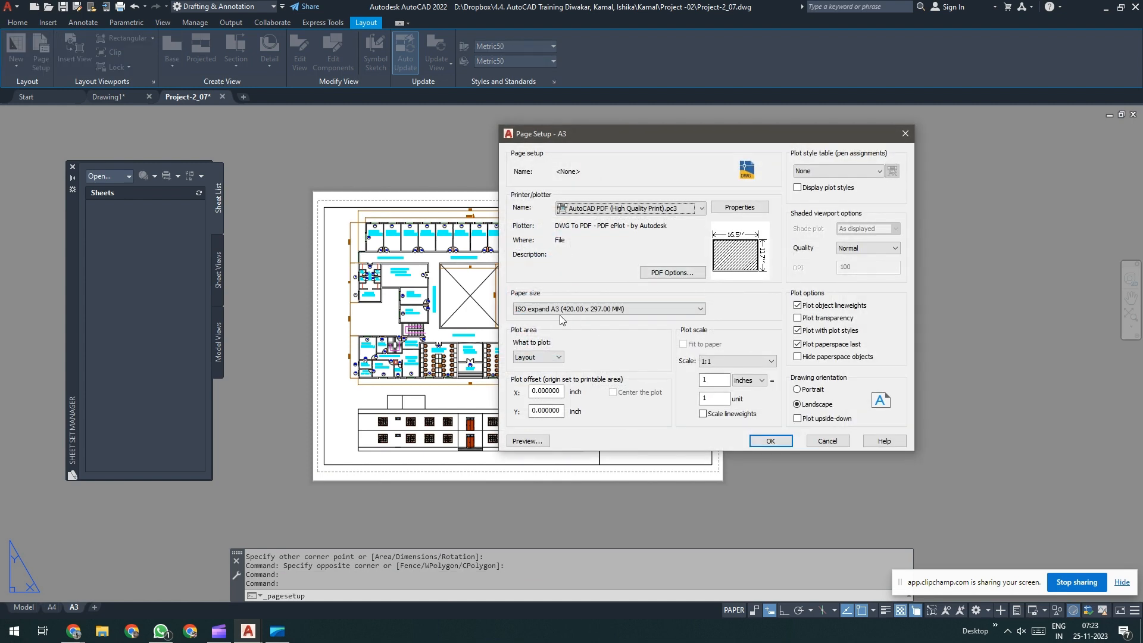
key(Escape)
key(Escape)
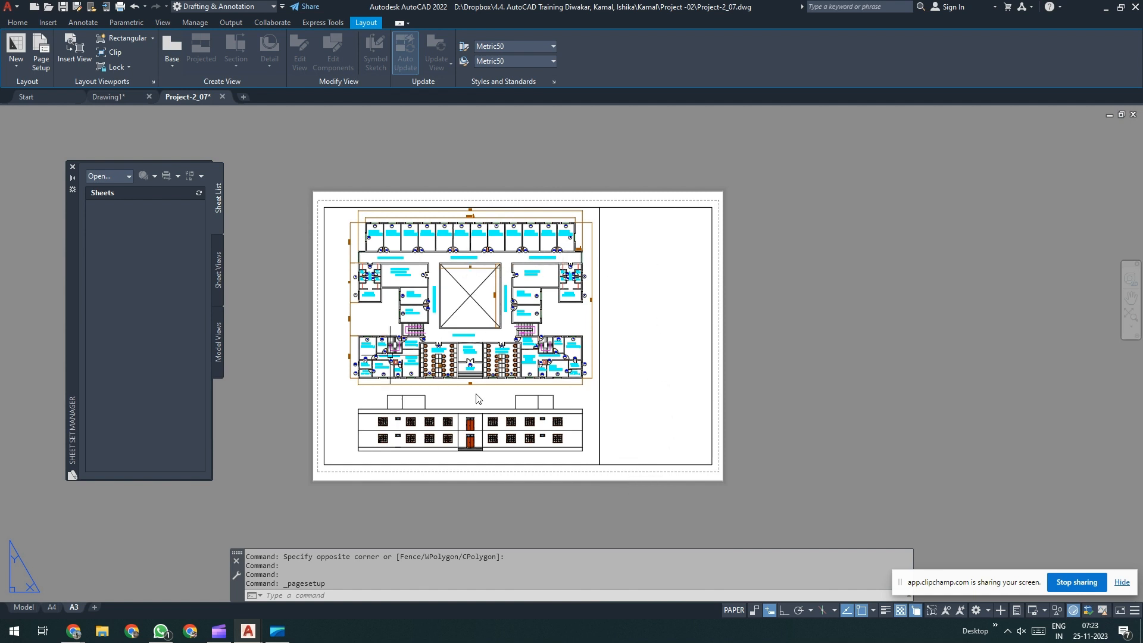
Step: Switch to the AutoCAD Reference Guide in the browser, examine the Printing & Layouts commands, and return to AutoCAD
mouse_move(73, 630)
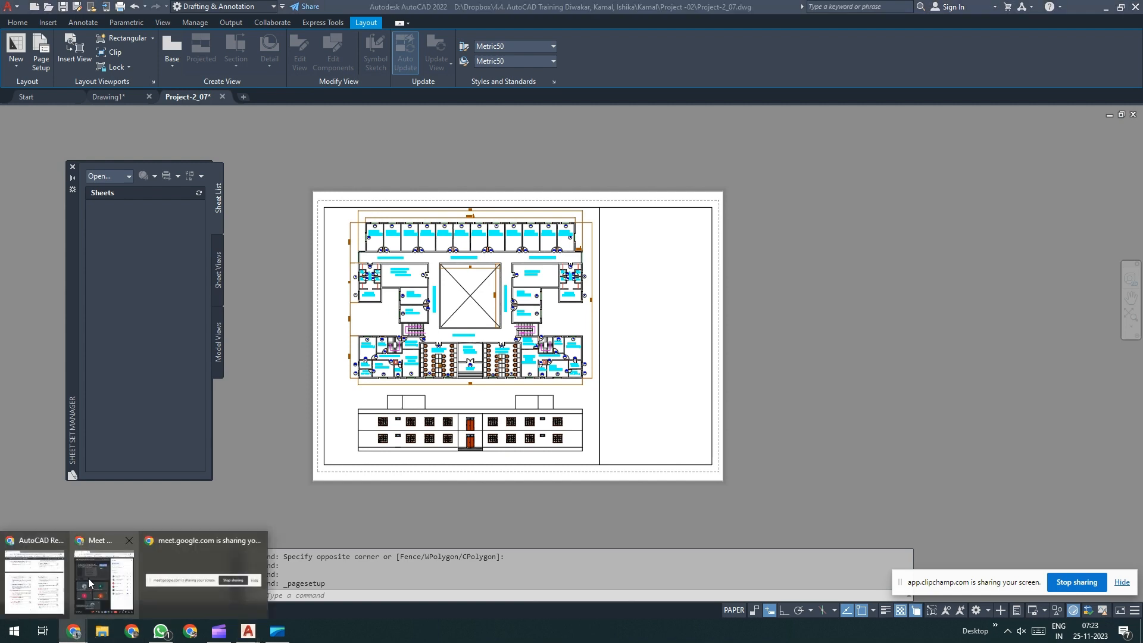
click(143, 571)
scroll(355, 402, down, 7)
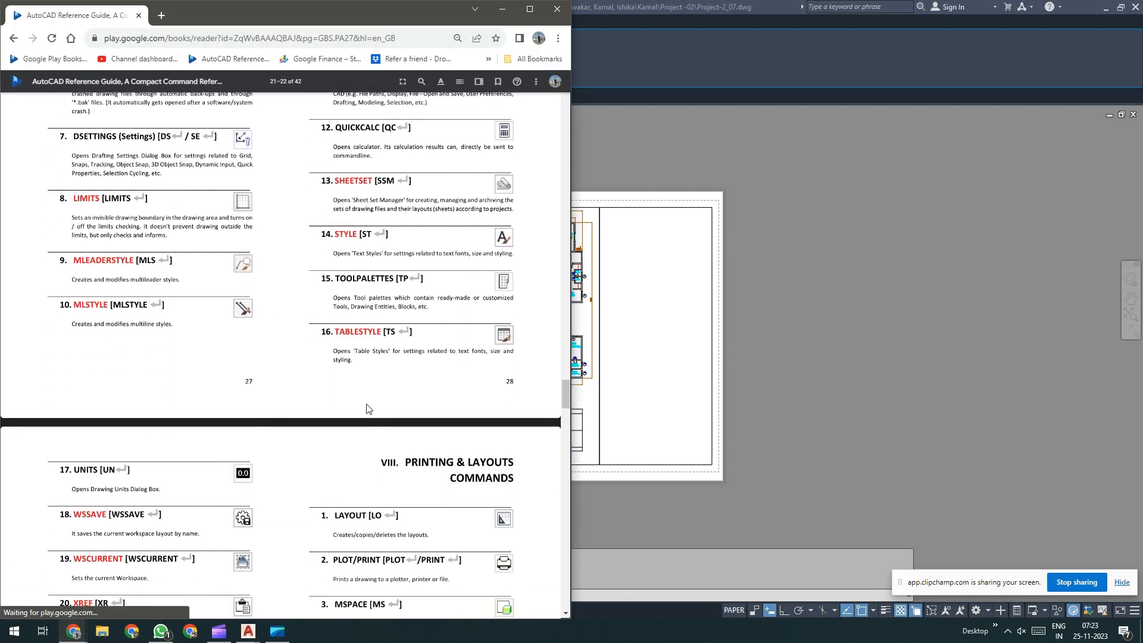
scroll(356, 323, up, 4)
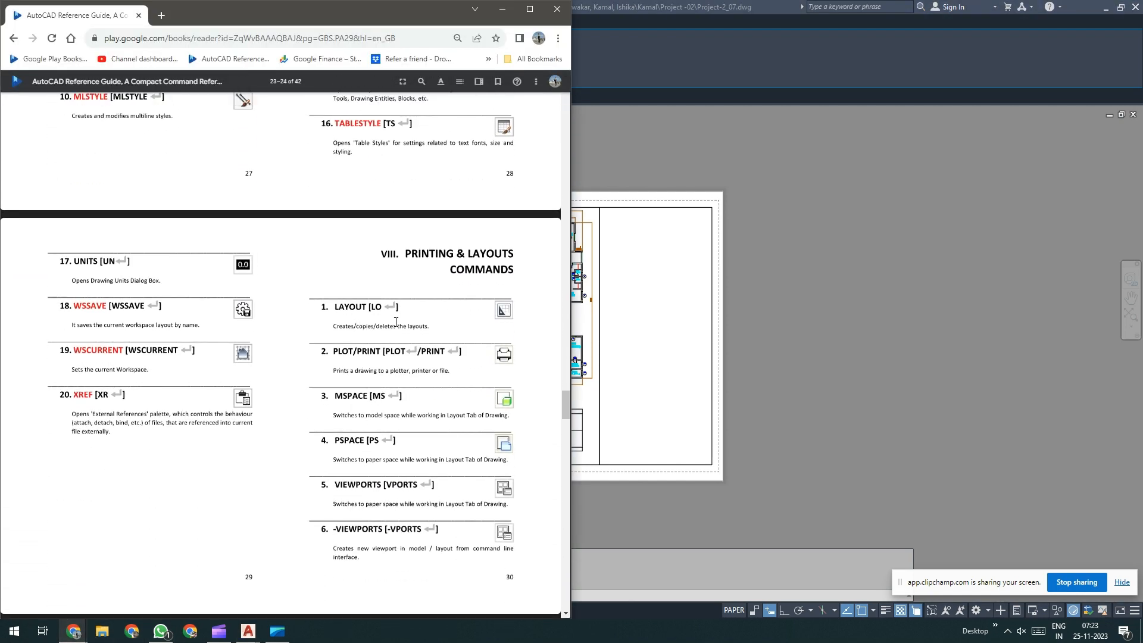
scroll(391, 332, down, 3)
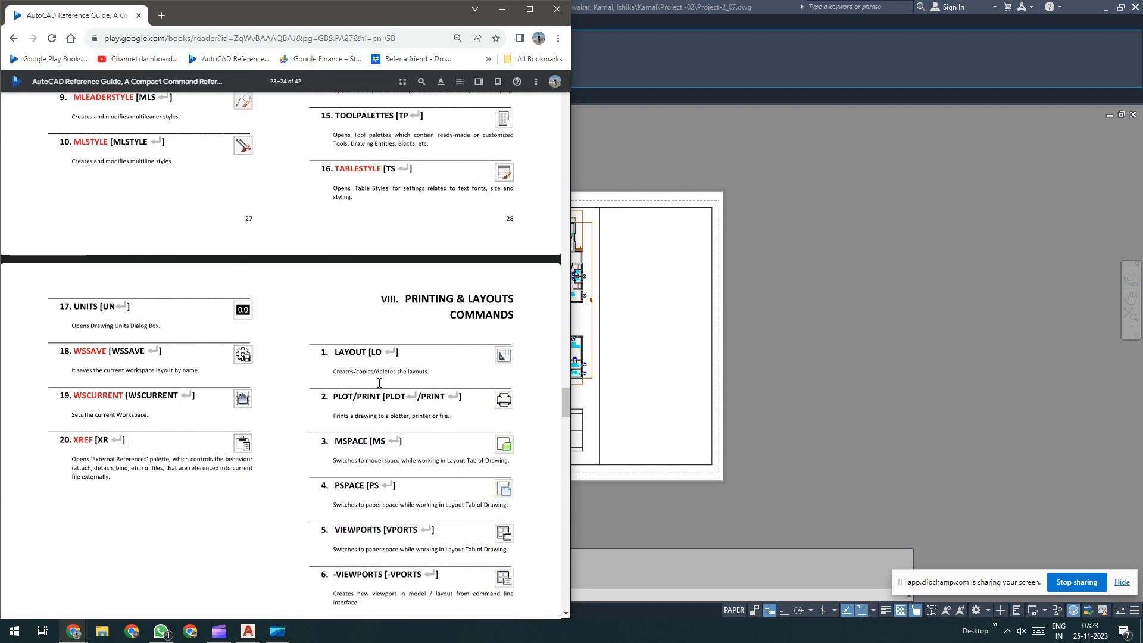
scroll(340, 362, down, 1)
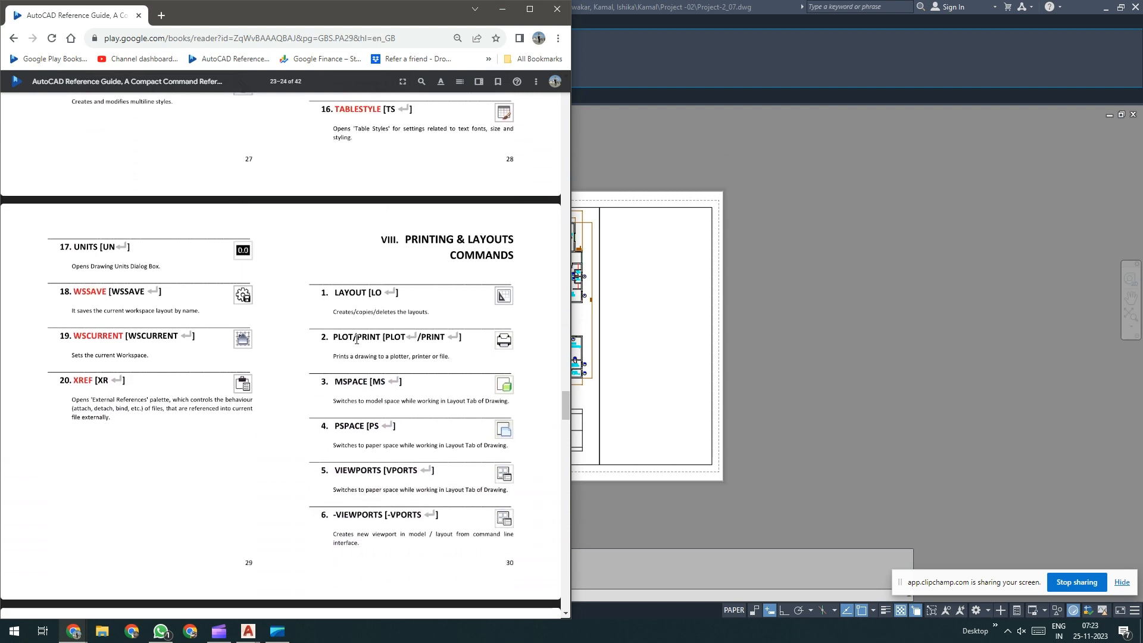
click(502, 9)
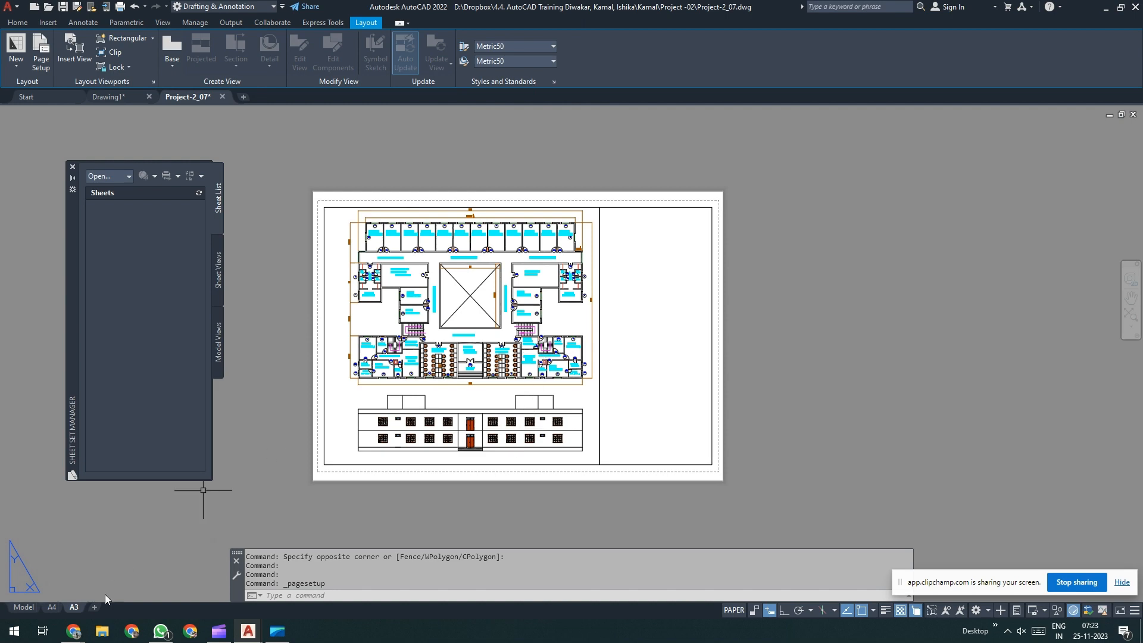
Step: Review model space and the prepared sheet layouts, ending in model space
click(24, 607)
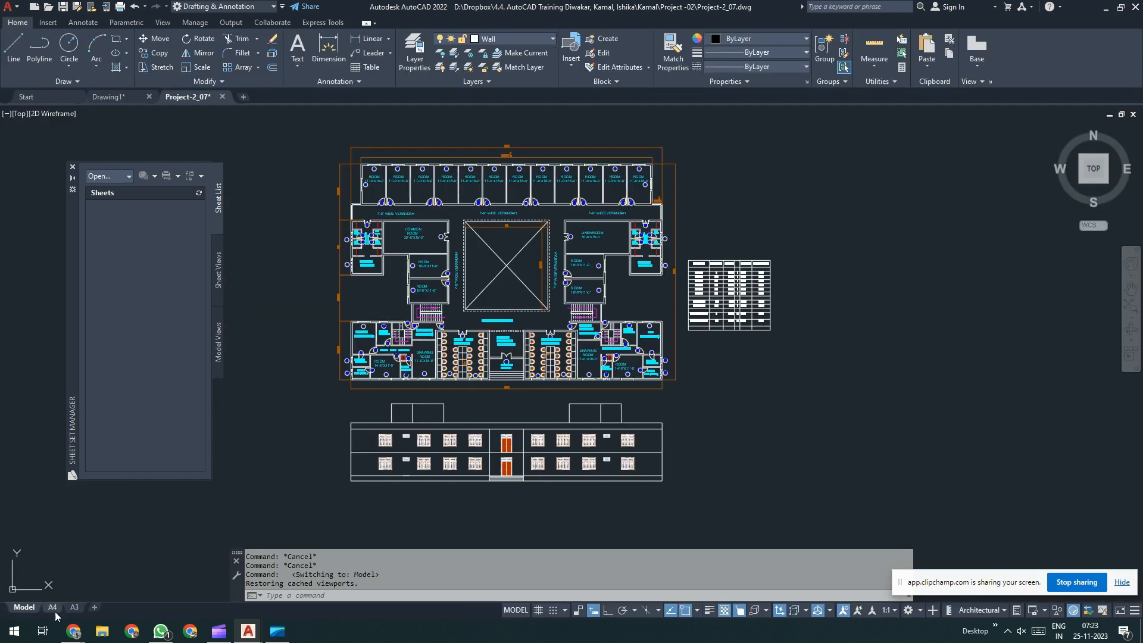
click(48, 608)
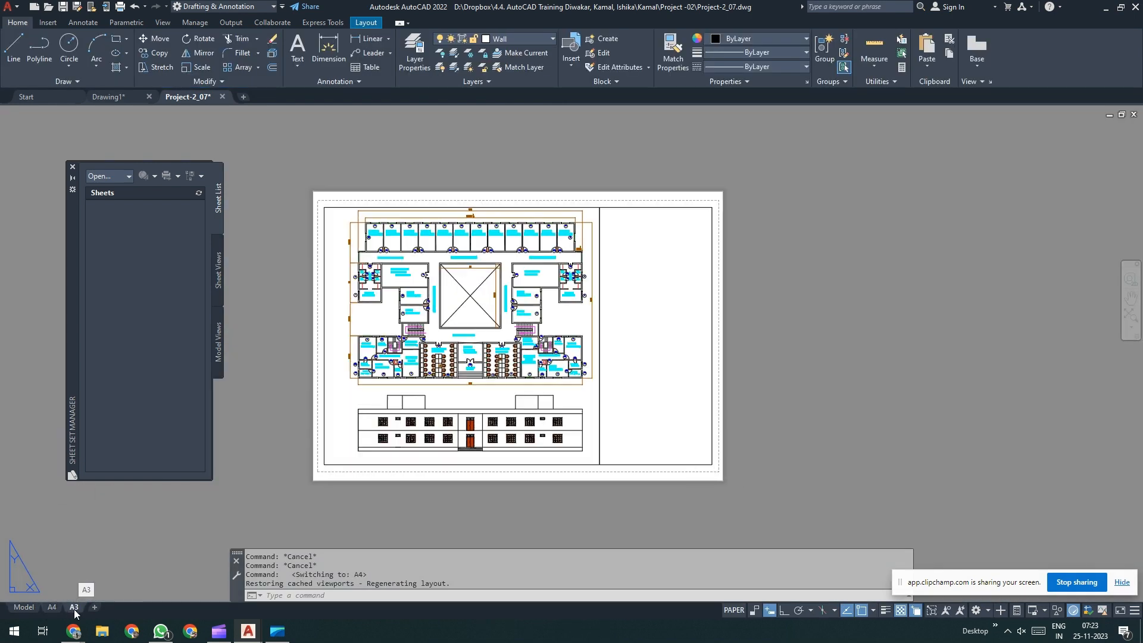
click(25, 607)
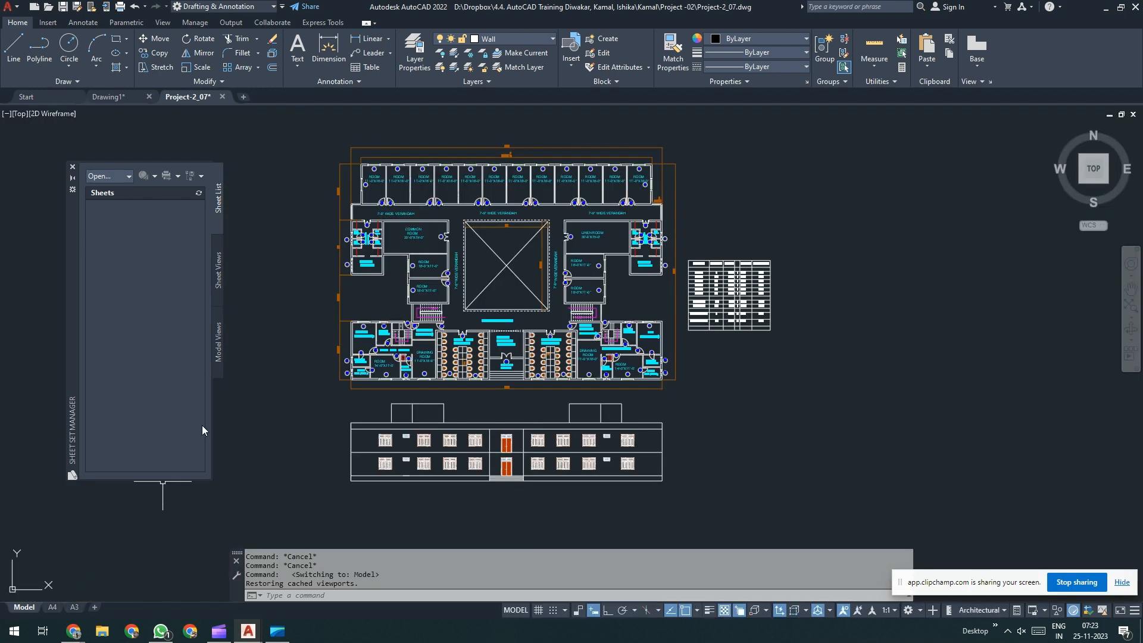
Step: Save the drawing as Project-2_07.dwg in the training subfolder listed after Study Material, replacing the existing file
click(7, 7)
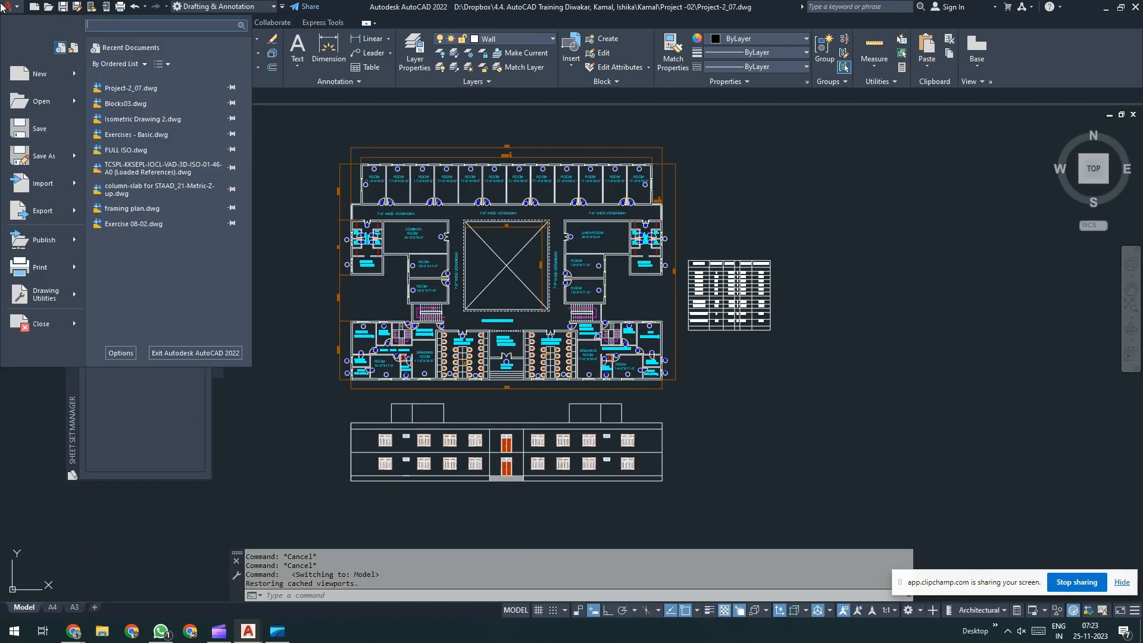
click(55, 159)
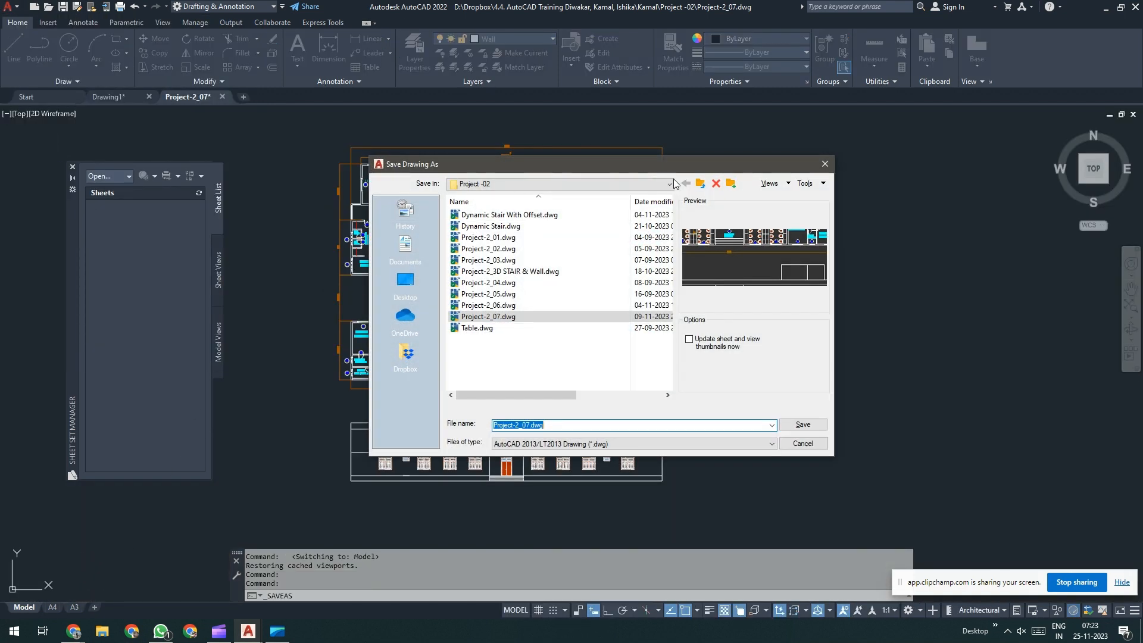
click(700, 184)
click(699, 184)
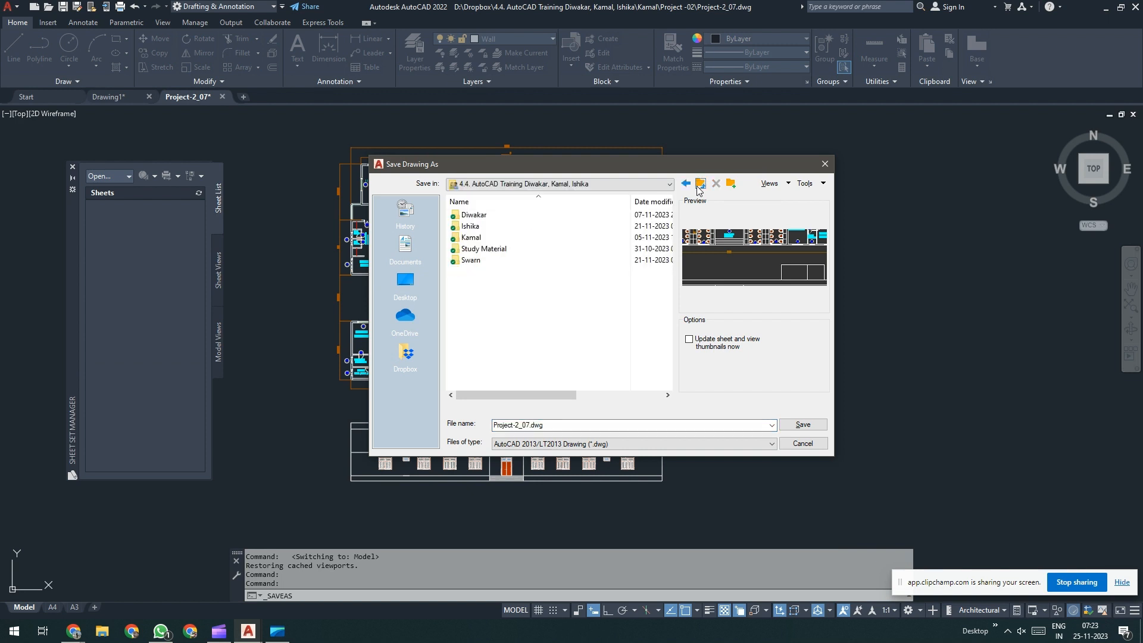
double_click(471, 260)
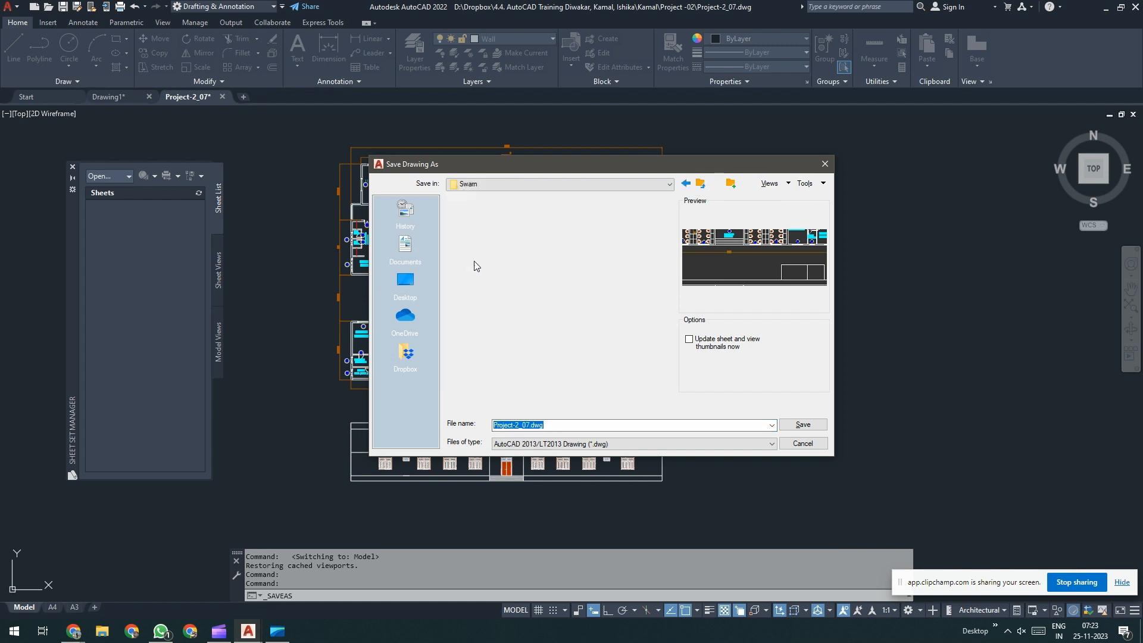
scroll(530, 350, down, 3)
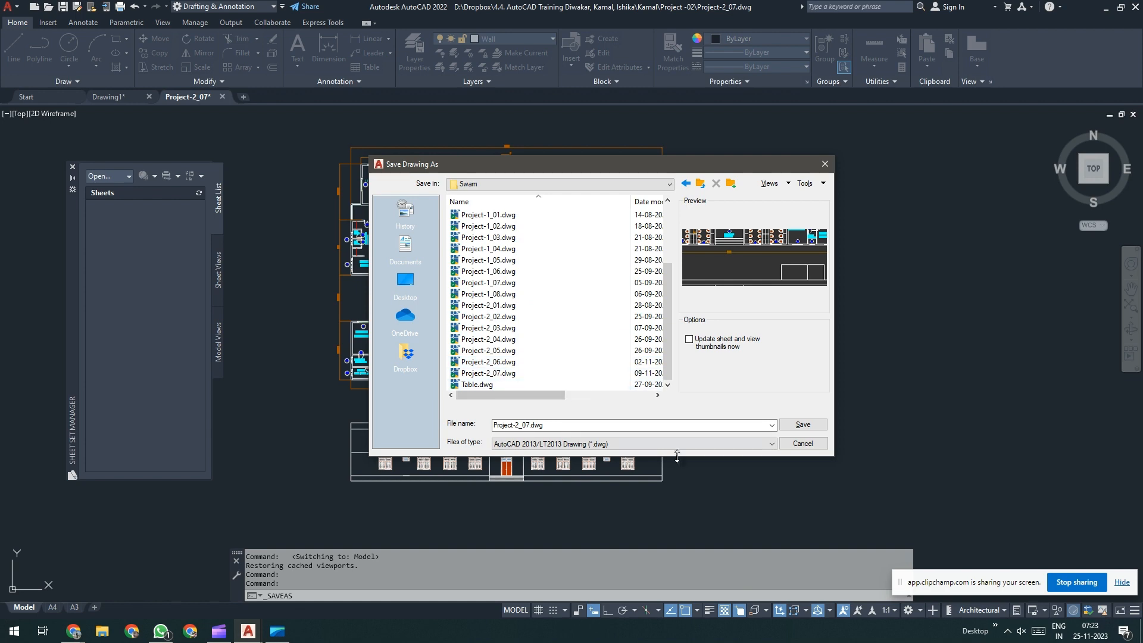
click(803, 424)
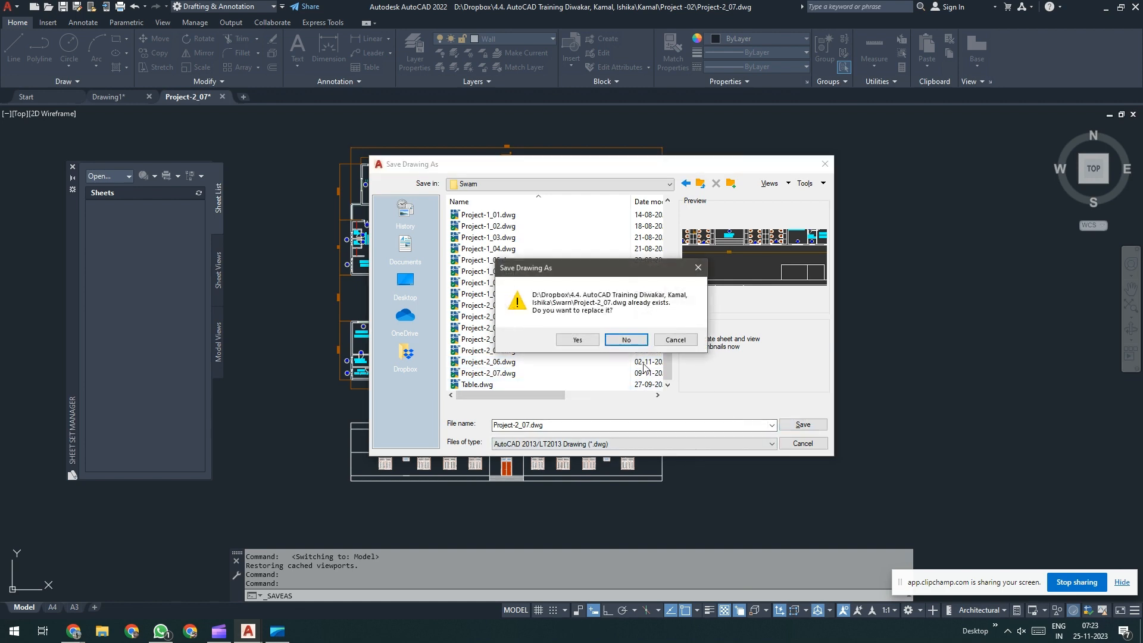
click(594, 341)
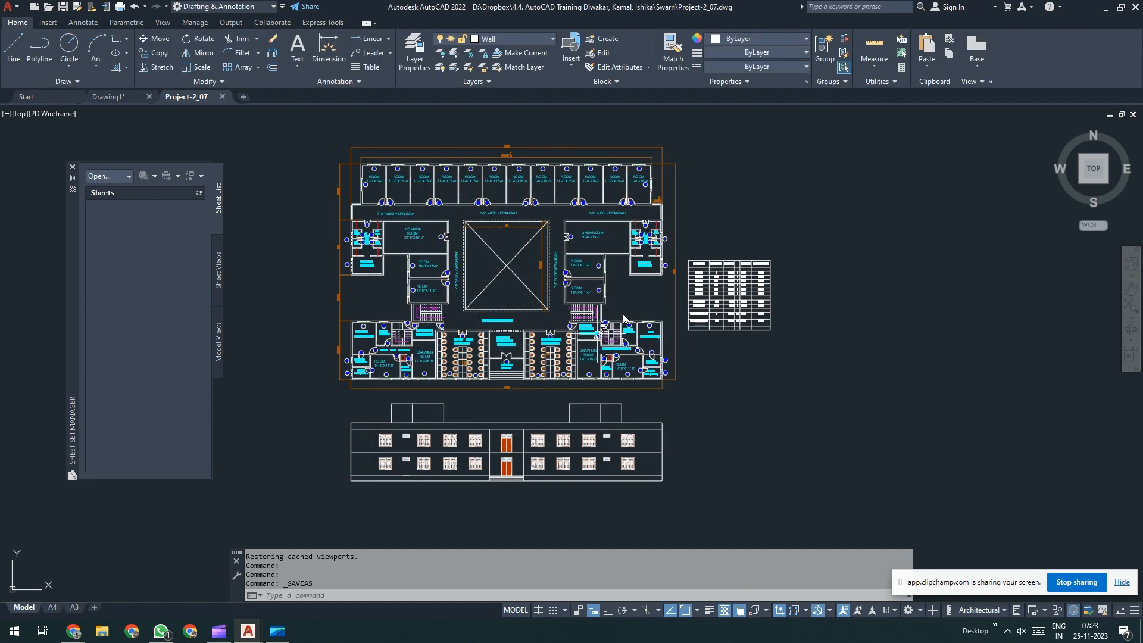
Step: Close the Project-2_07 drawing and erase the rectangle in Drawing1
click(222, 97)
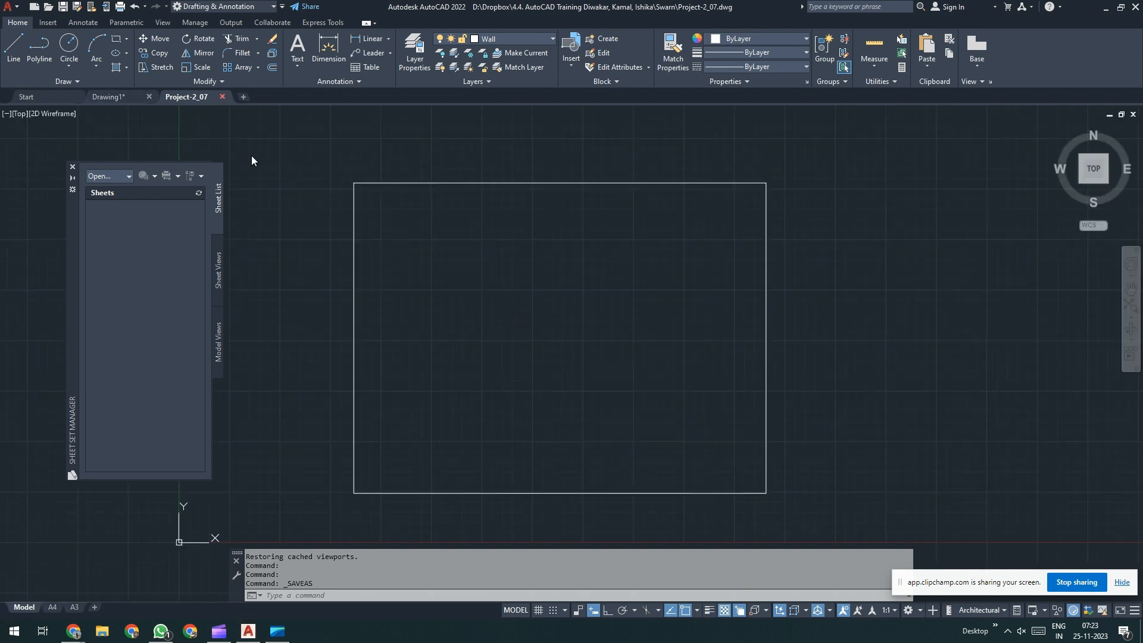
click(441, 144)
click(297, 241)
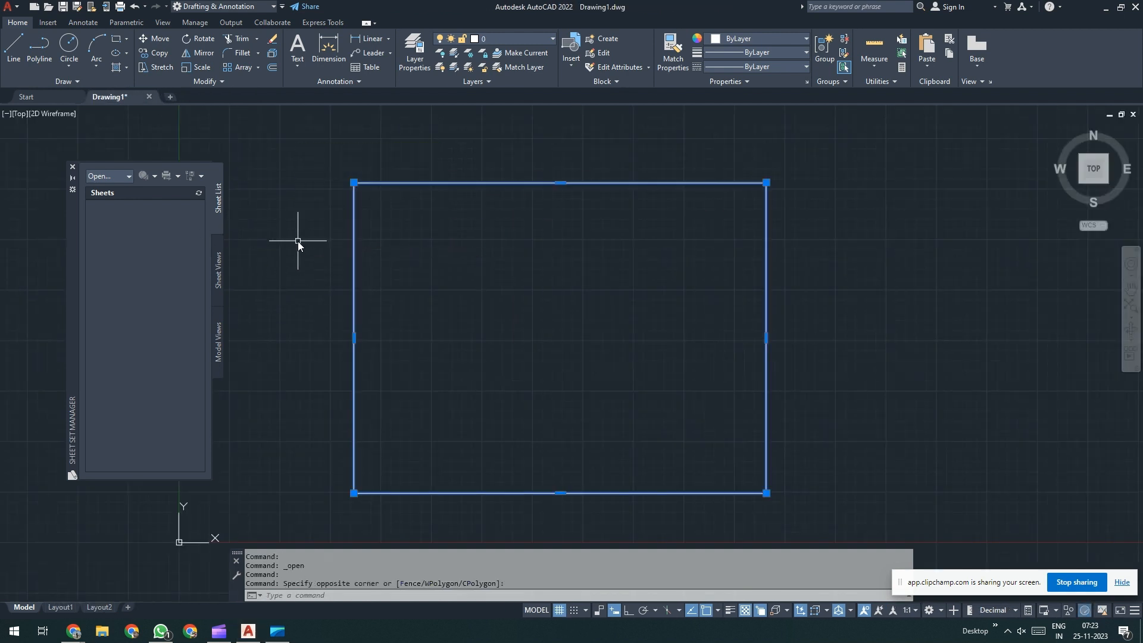
key(Delete)
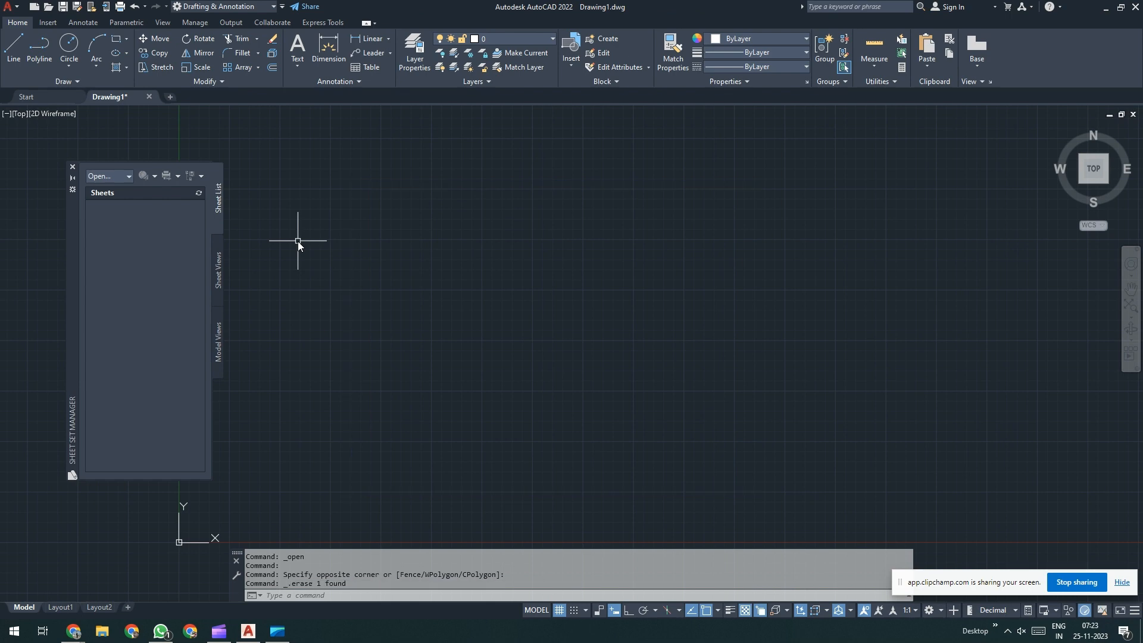
Step: Open project 1_05.dwg from the second trainee's folder in the AutoCAD Training directory
click(48, 8)
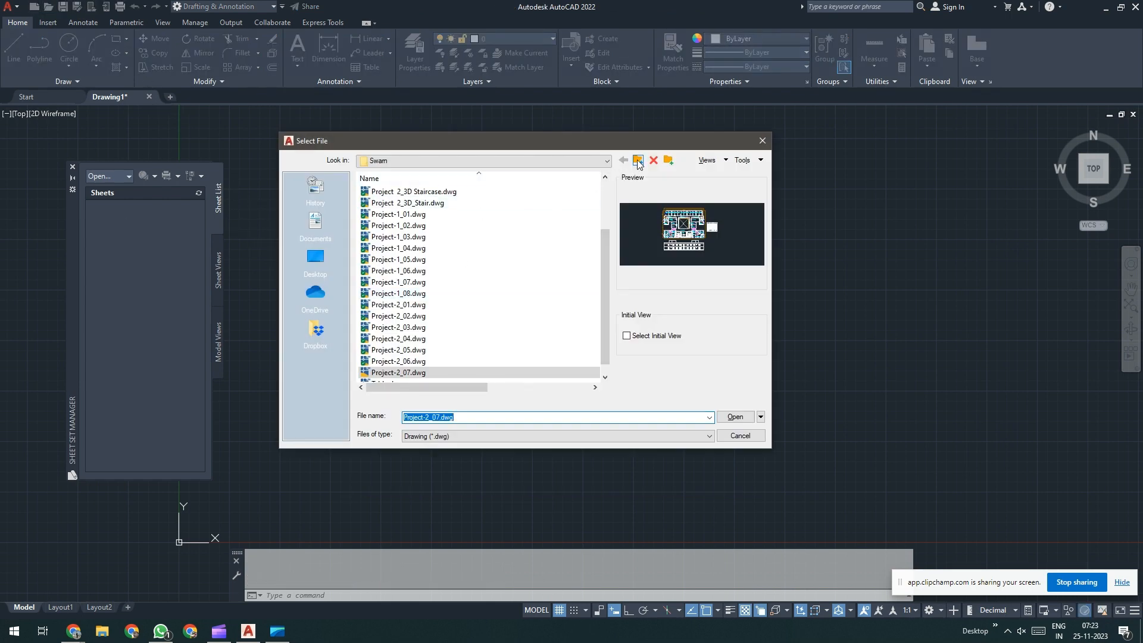
click(637, 161)
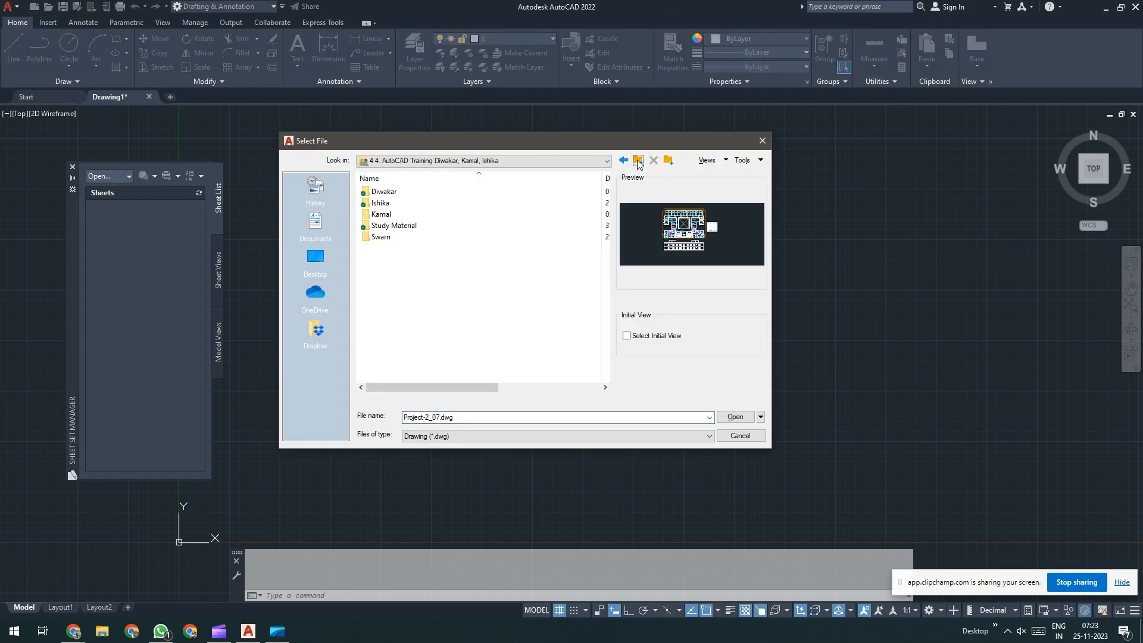
double_click(402, 204)
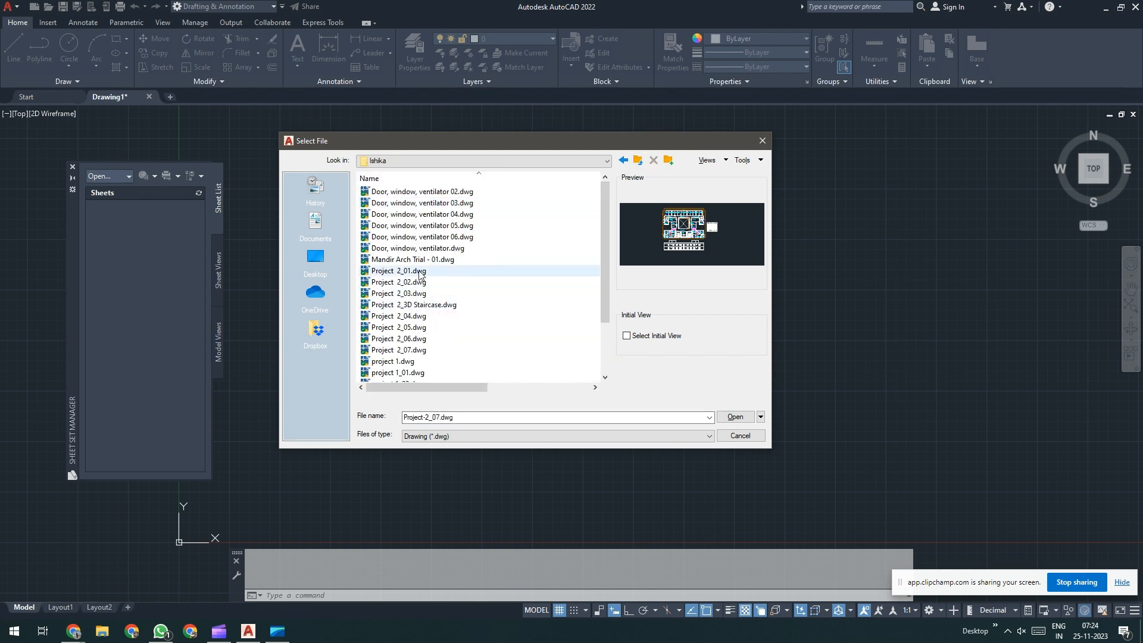
scroll(427, 295, down, 2)
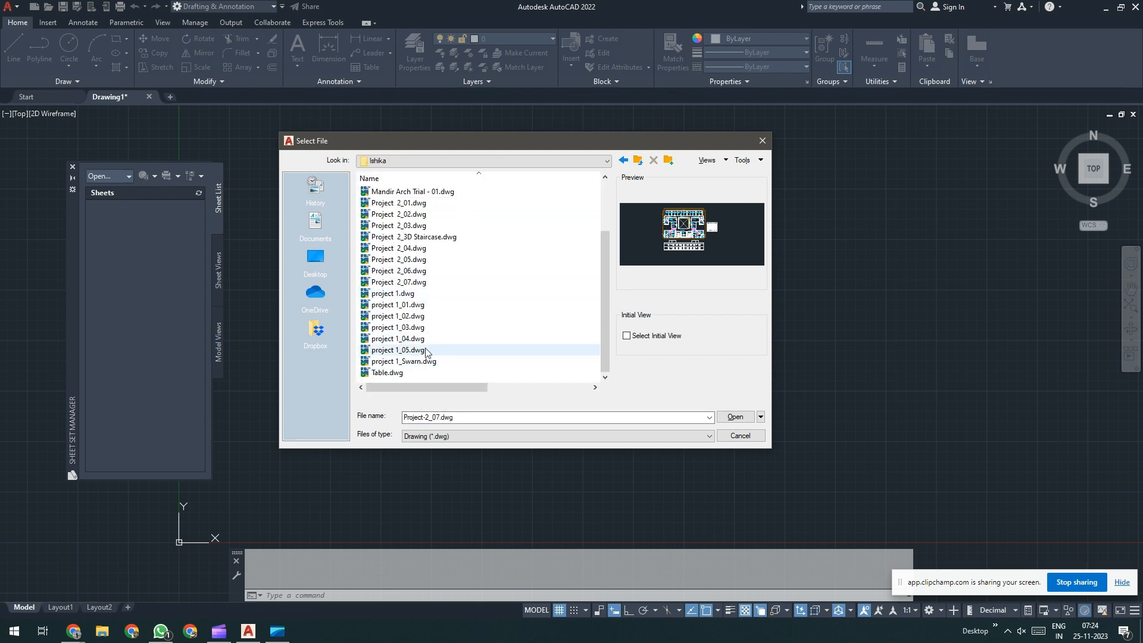
double_click(399, 350)
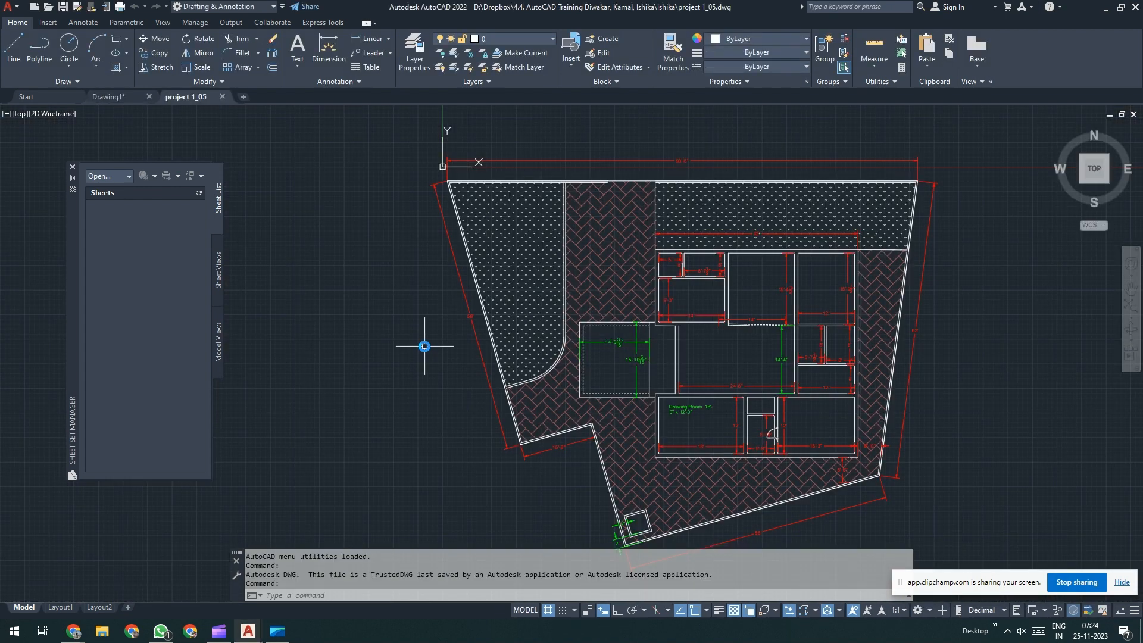
Step: Rename the Layout1 layout of project 1_05 as A4
click(60, 607)
right_click(63, 606)
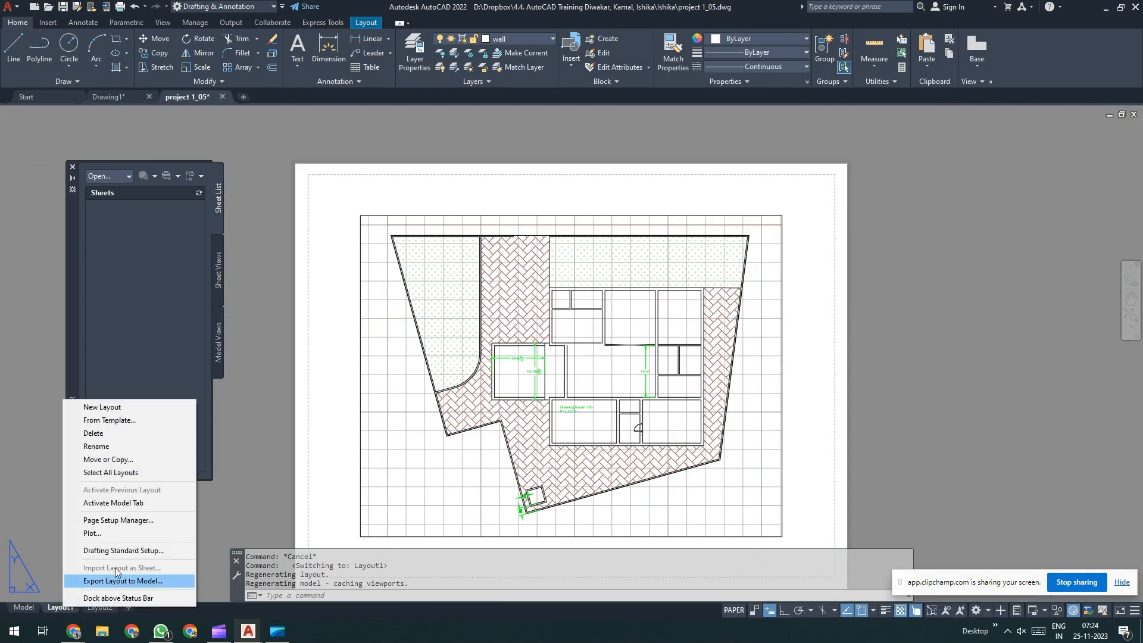
click(128, 448)
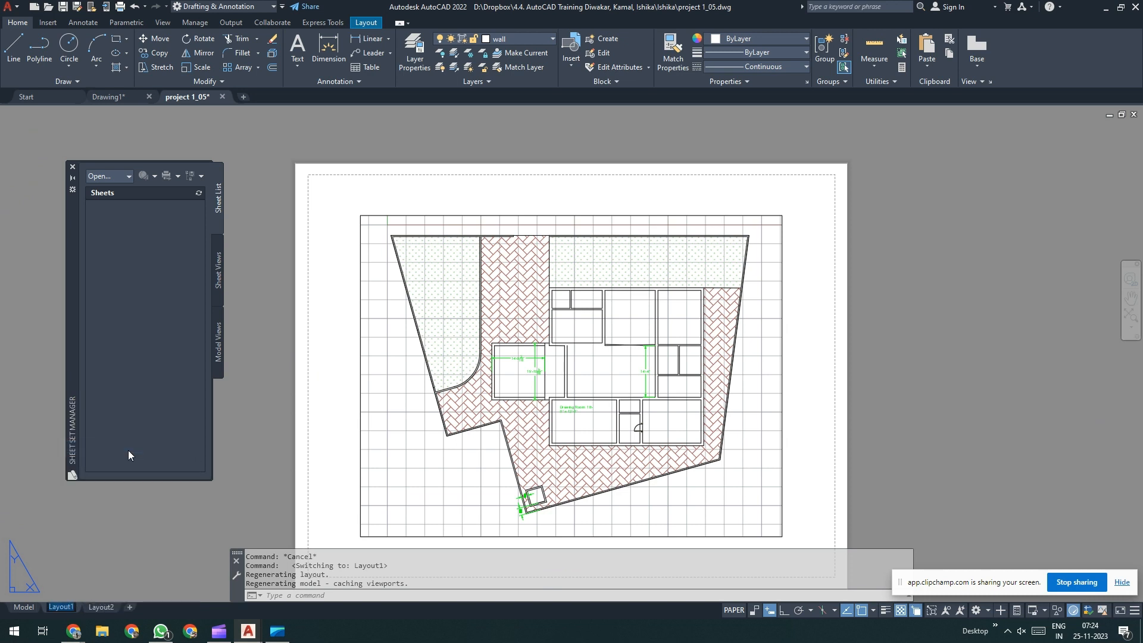
text(A4)
key(Return)
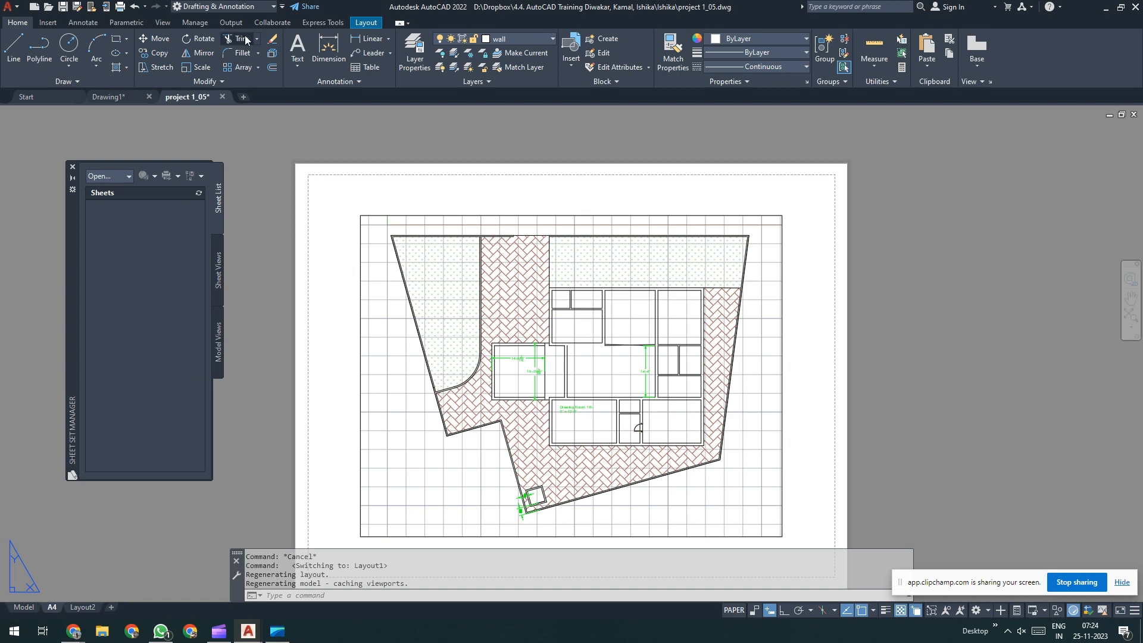
Step: Modify the A4 layout's page setup to use AutoCAD PDF (High Quality Print).pc3 with ISO expand A4 (297.00 x 210.00 MM) paper
click(374, 22)
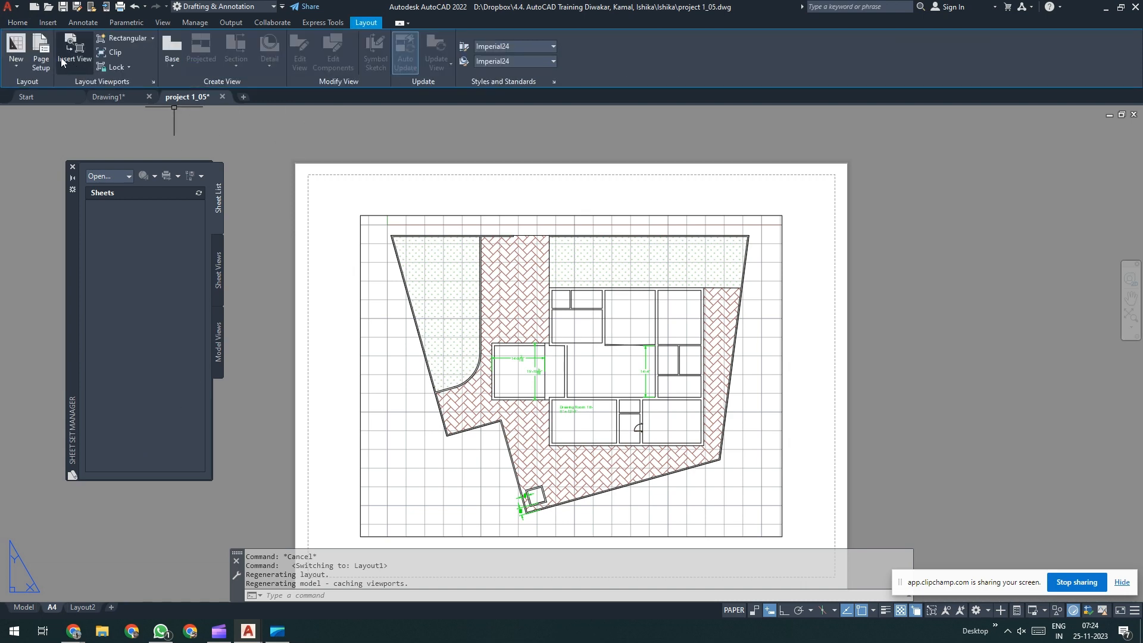
click(41, 51)
click(801, 275)
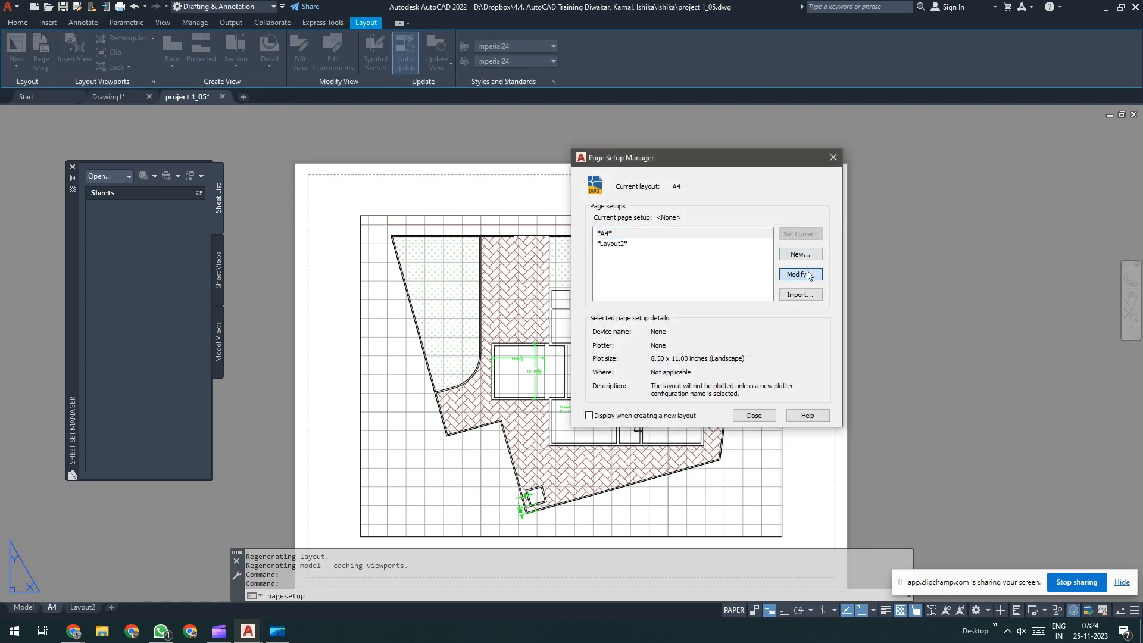
click(652, 208)
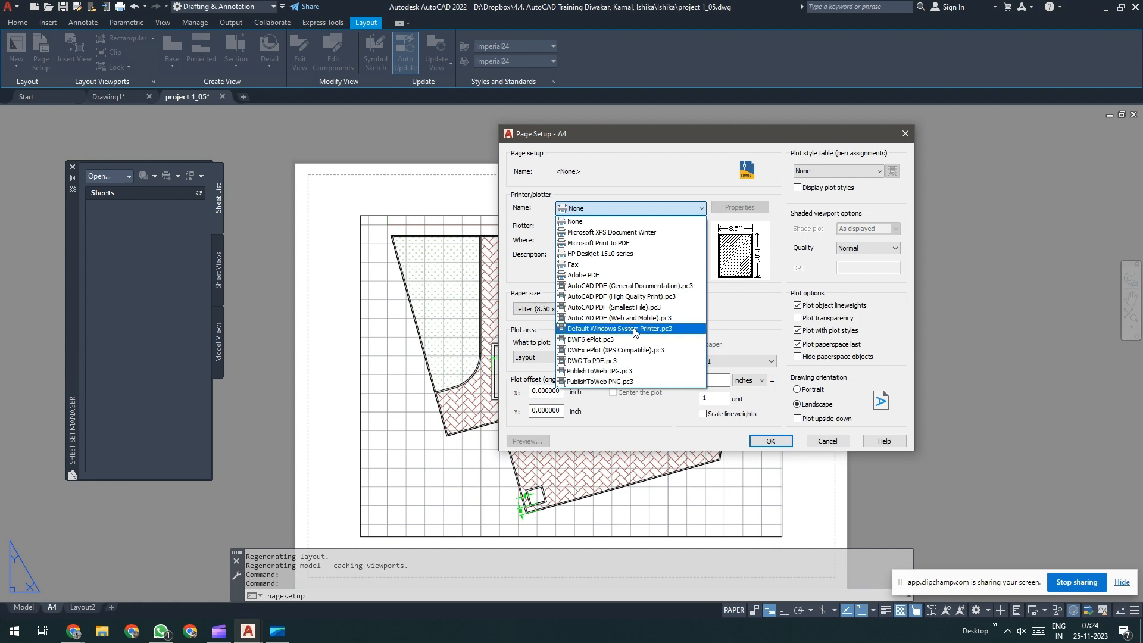
click(643, 297)
click(613, 310)
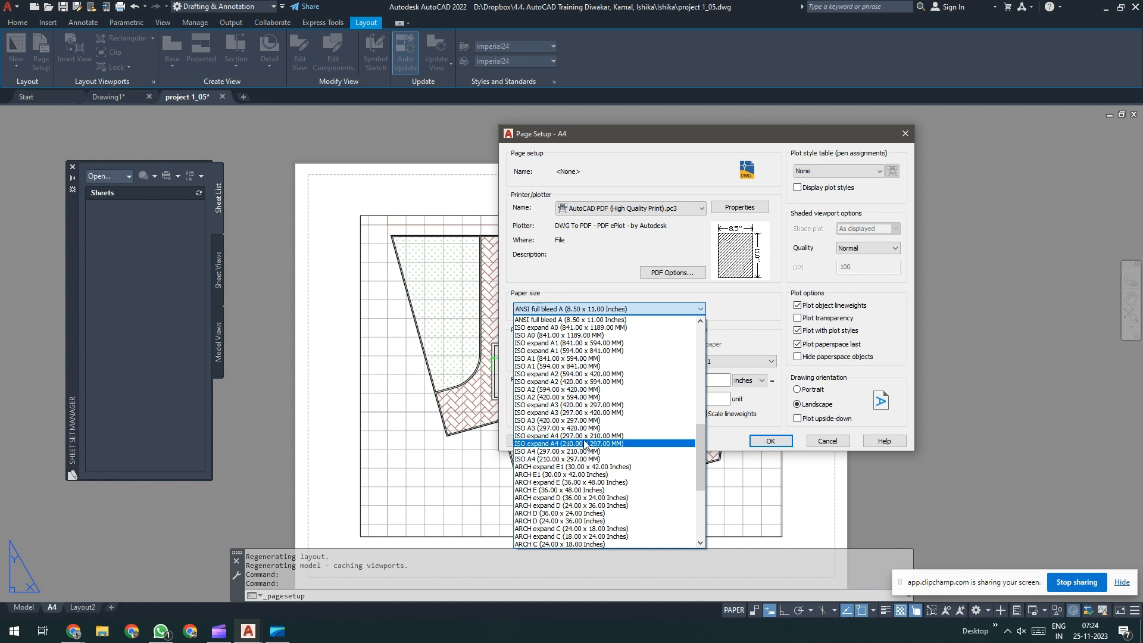
click(586, 437)
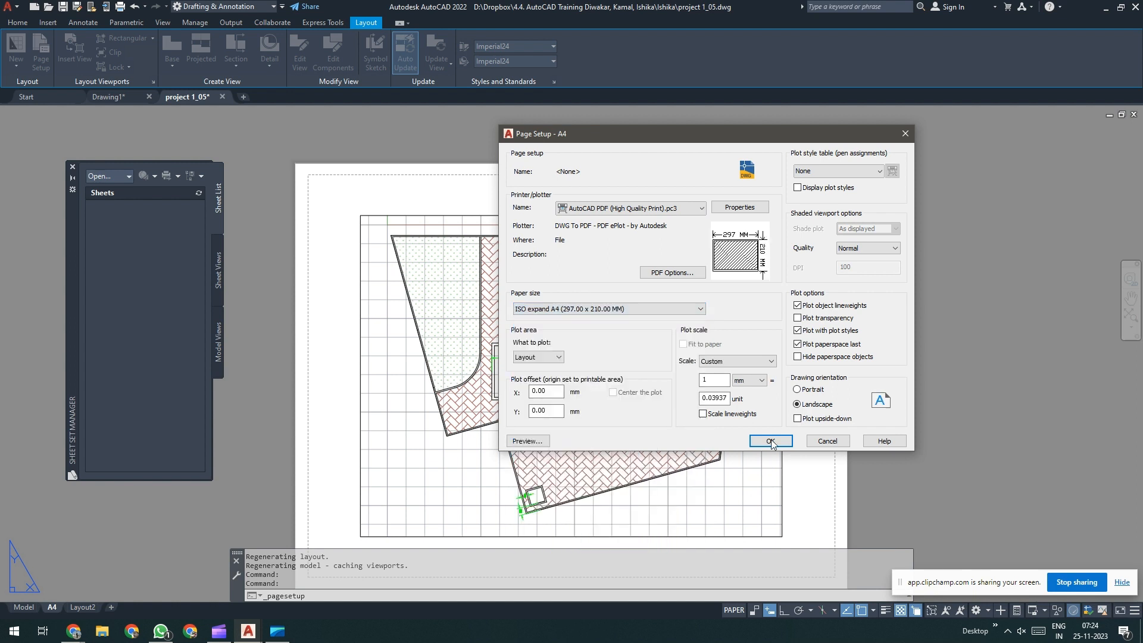
Step: Set the A4 page setup's plot scale units to inches at 1:1 and apply the setup
click(753, 384)
click(747, 391)
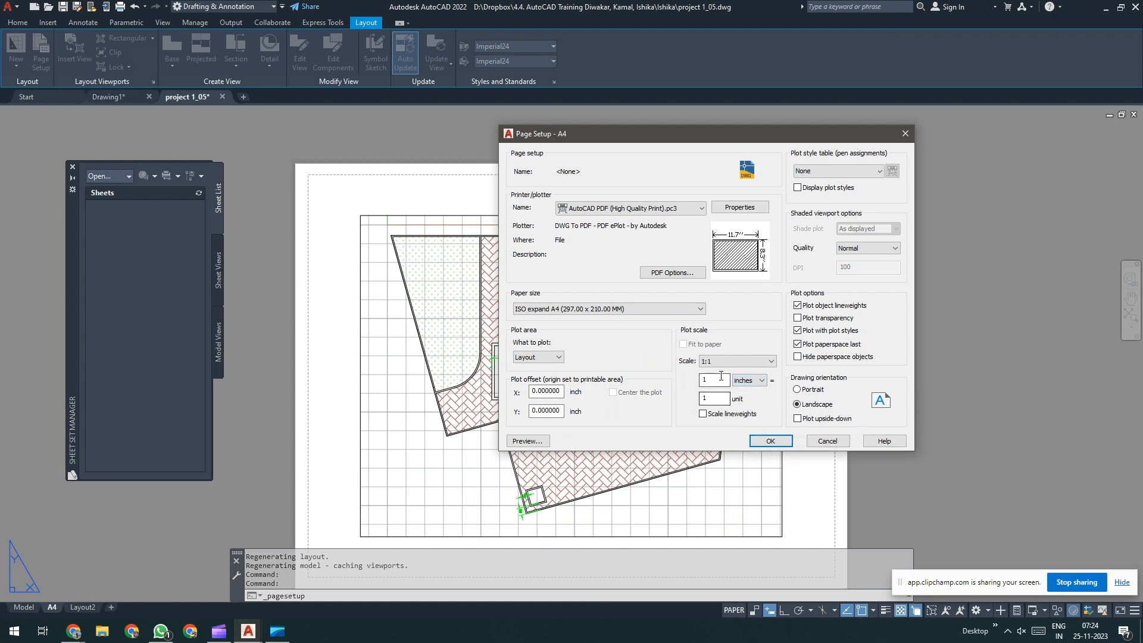
click(771, 441)
click(752, 415)
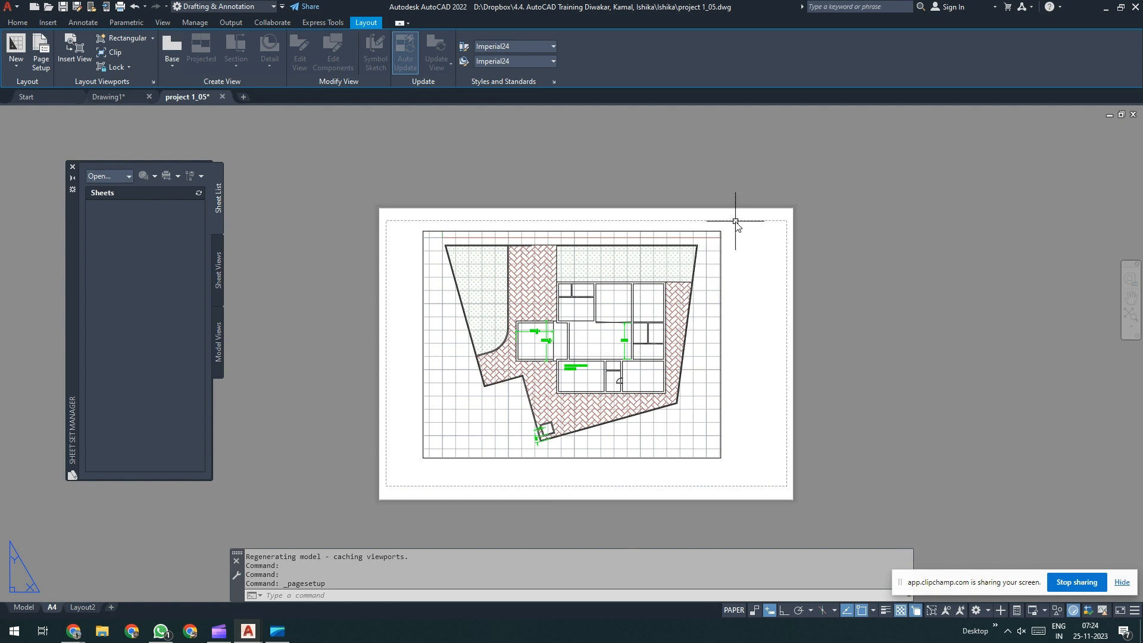
Step: Resize the A4 viewport by stretching its left and bottom edges towards the printable margin and pulling its right edge inward
click(736, 222)
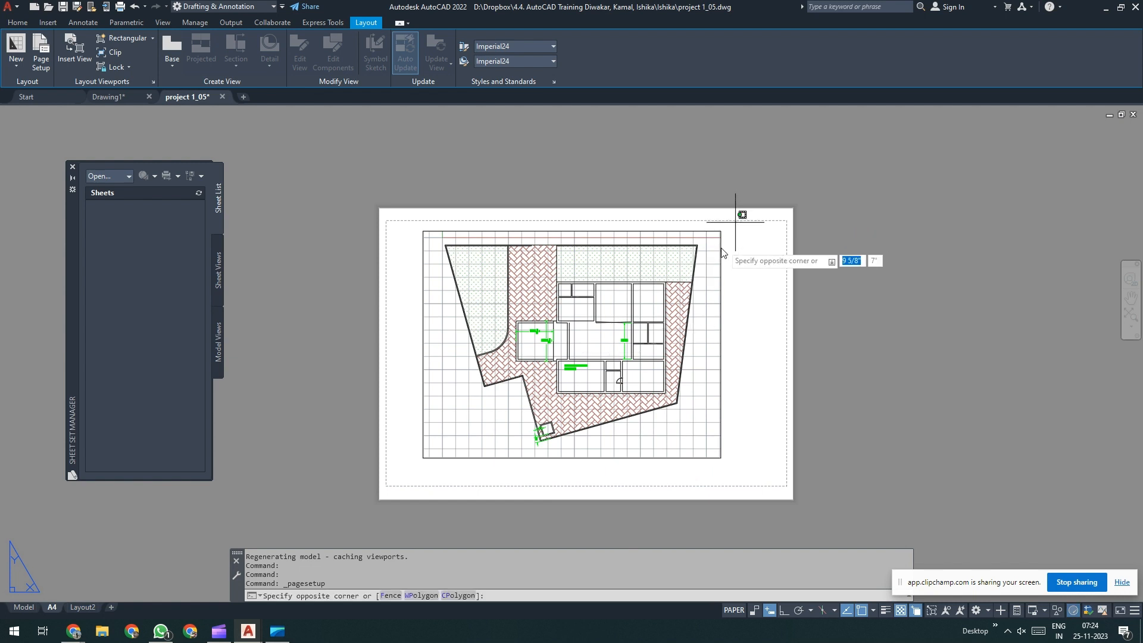
click(720, 248)
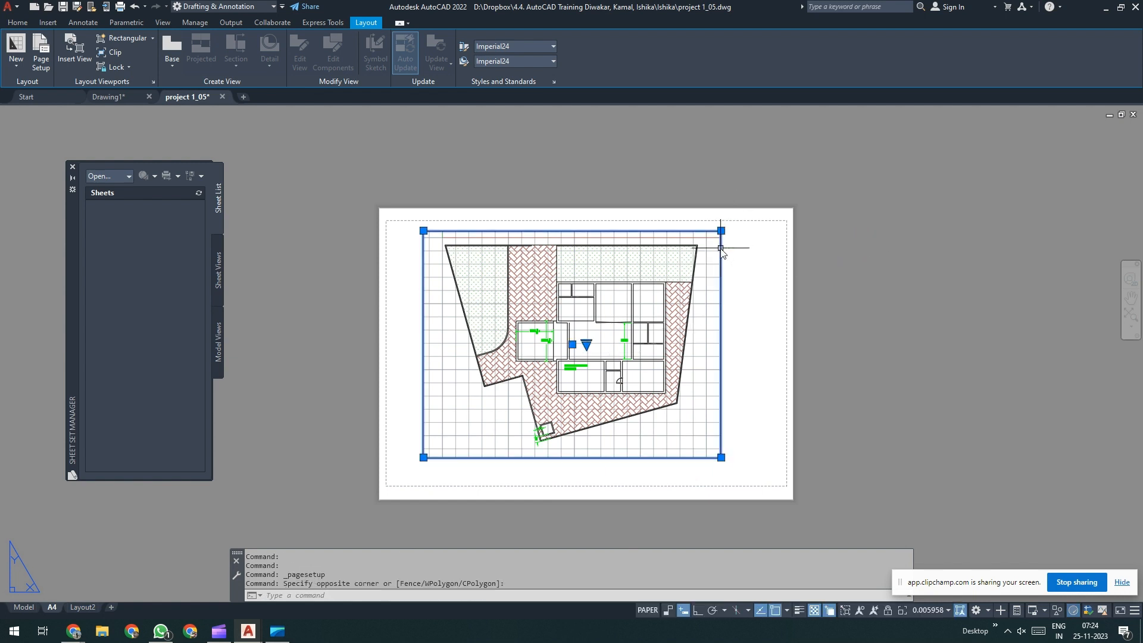
click(424, 230)
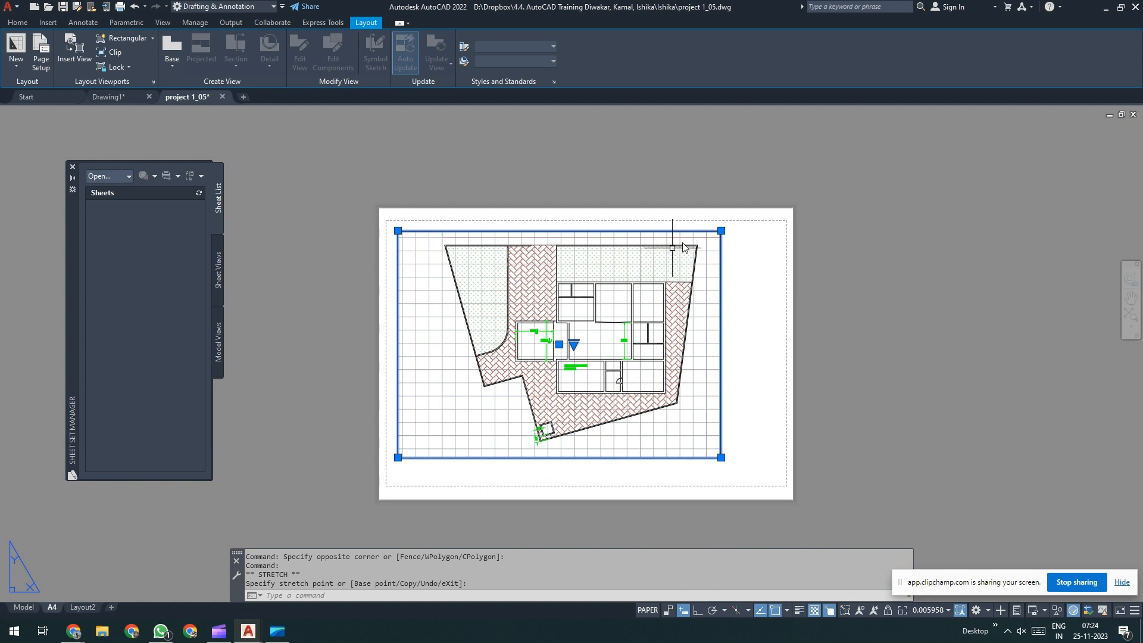
click(720, 230)
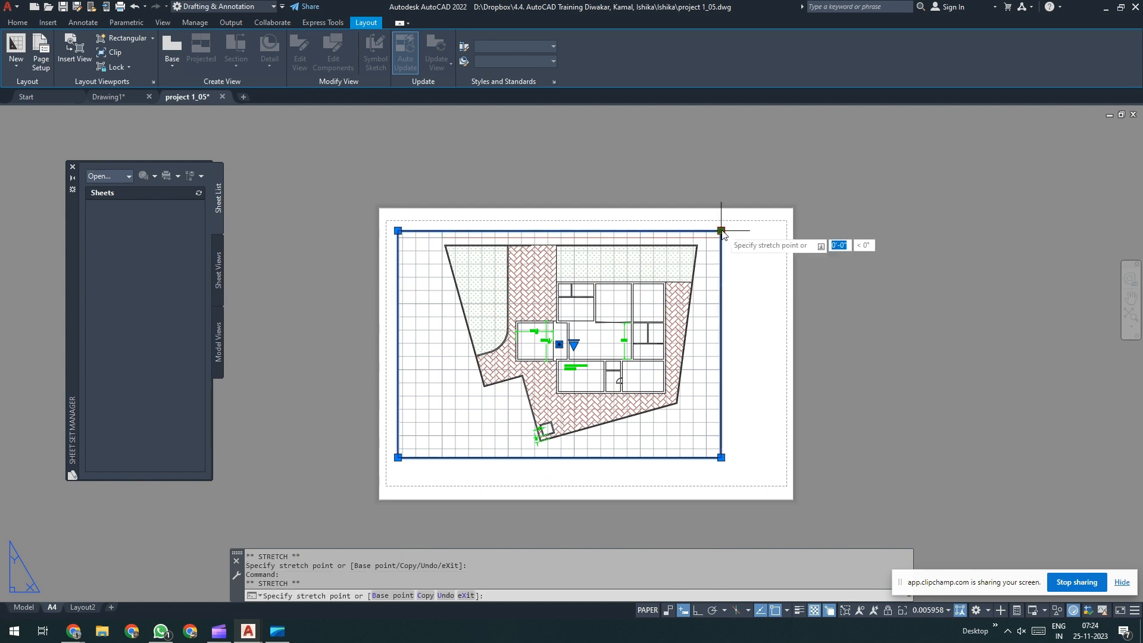
click(690, 231)
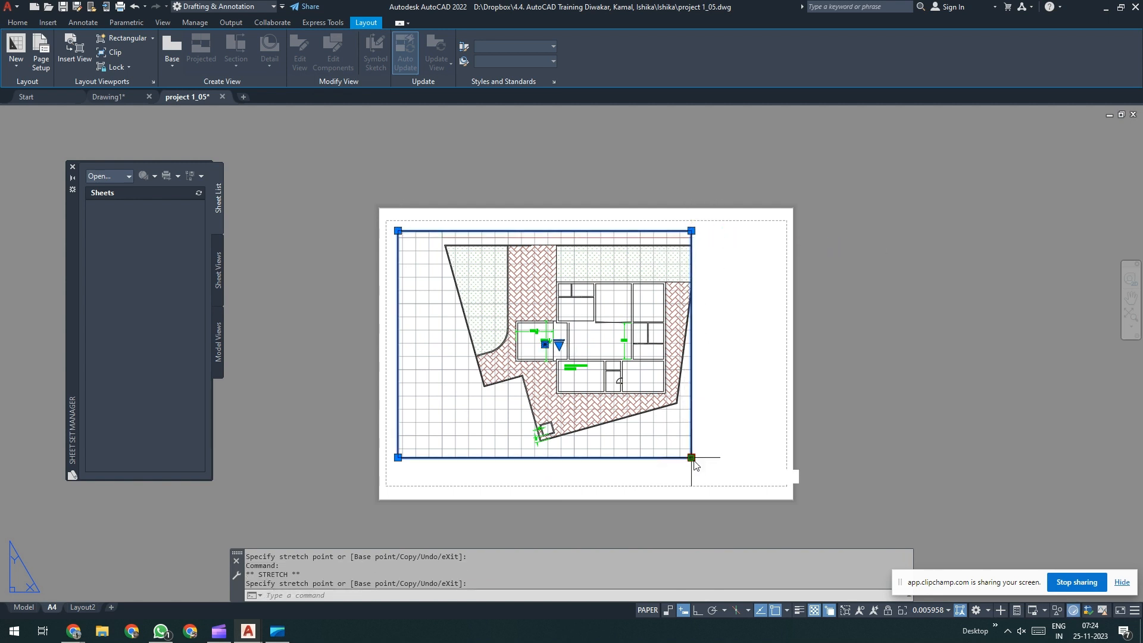
click(691, 457)
click(691, 483)
Step: Reposition the site plan inside the A4 viewport so the whole plot fits within its frame, and return to paper space
double_click(495, 426)
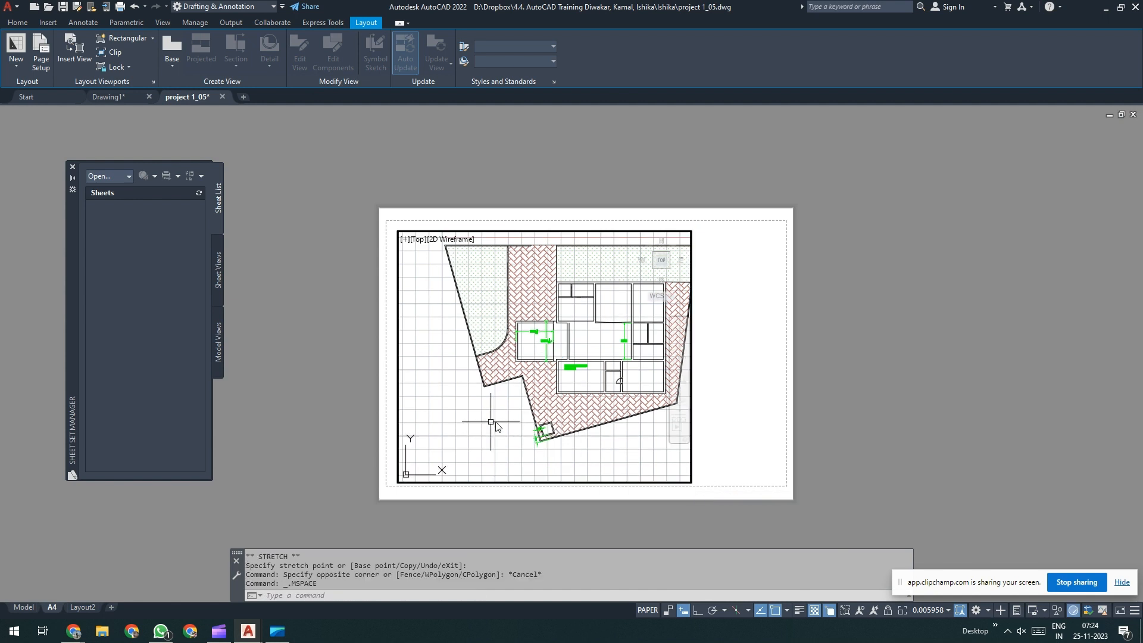
middle_drag(589, 377, 549, 398)
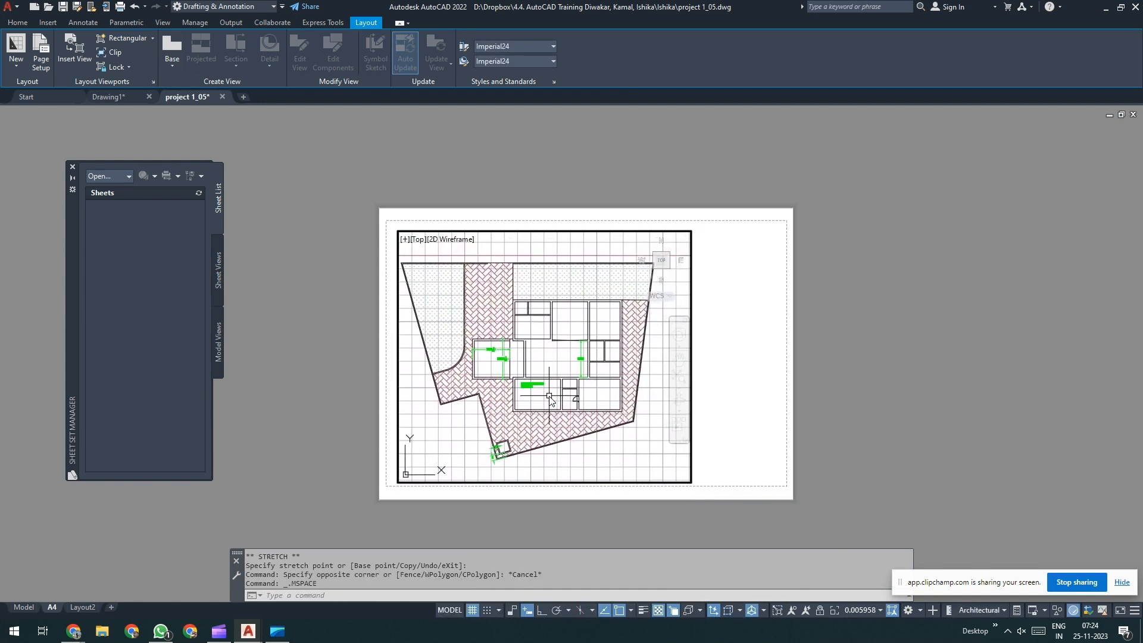
double_click(726, 324)
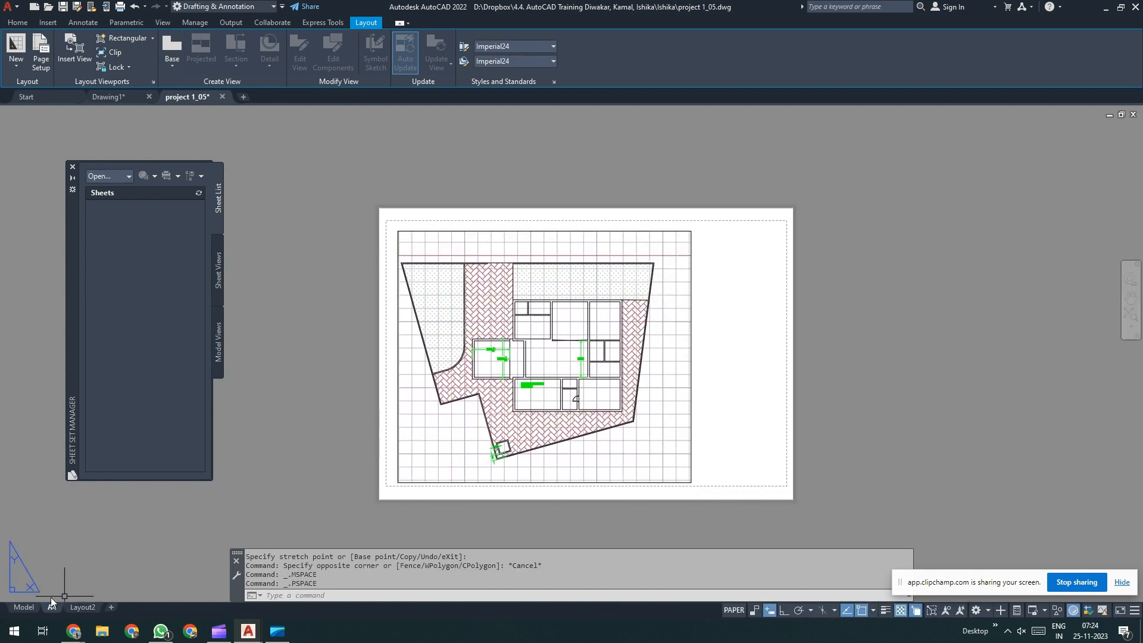
Step: Draw a rectangle about 2 5/8" by 7 1/8" on the A4 layout, filling the blank strip beside the viewport at the viewport's full height
click(24, 608)
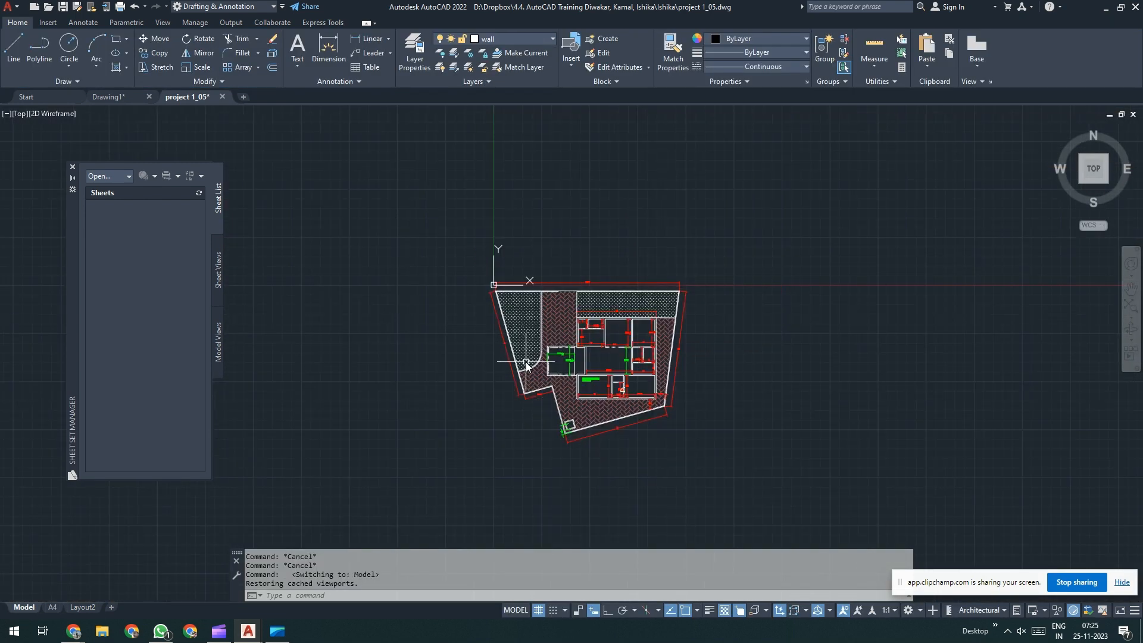
scroll(526, 366, up, 2)
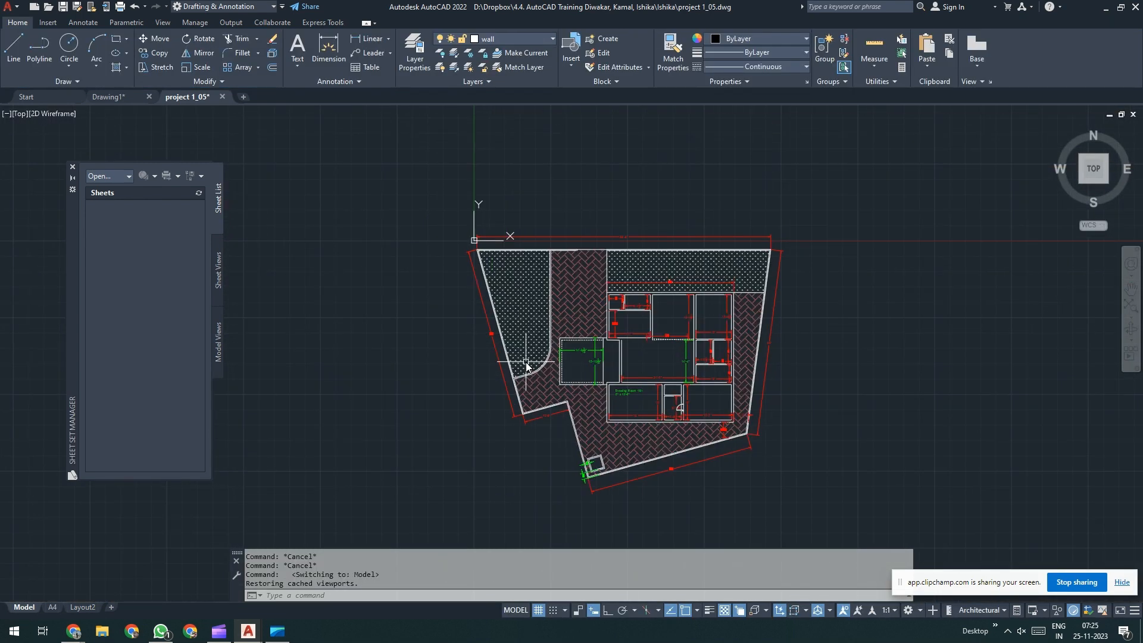
click(53, 608)
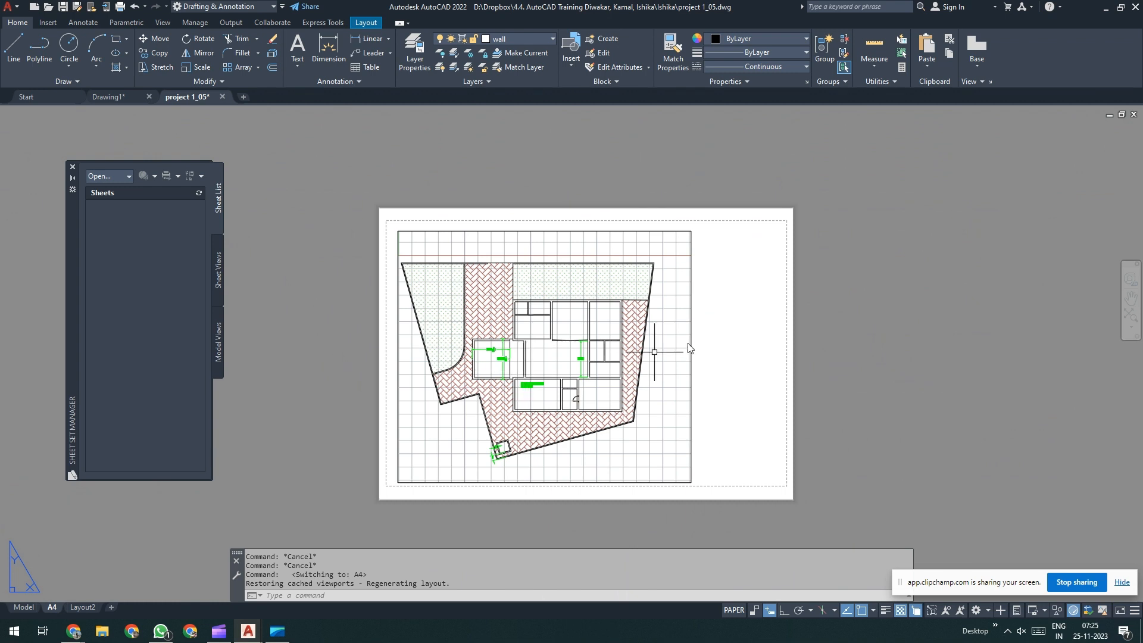
key(Return)
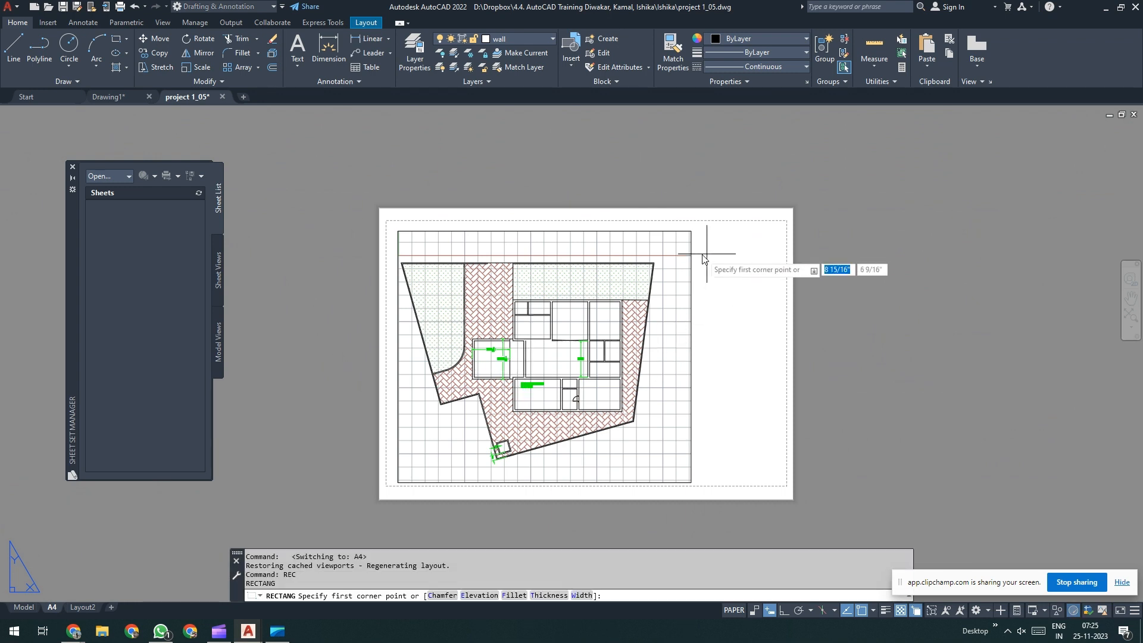
click(692, 231)
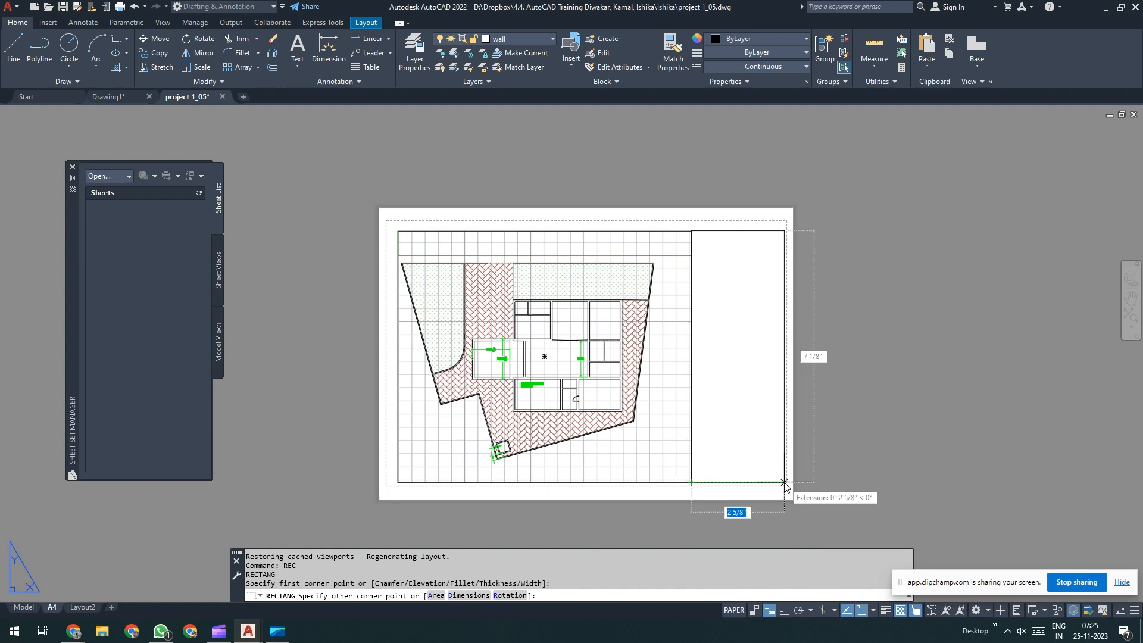
click(784, 484)
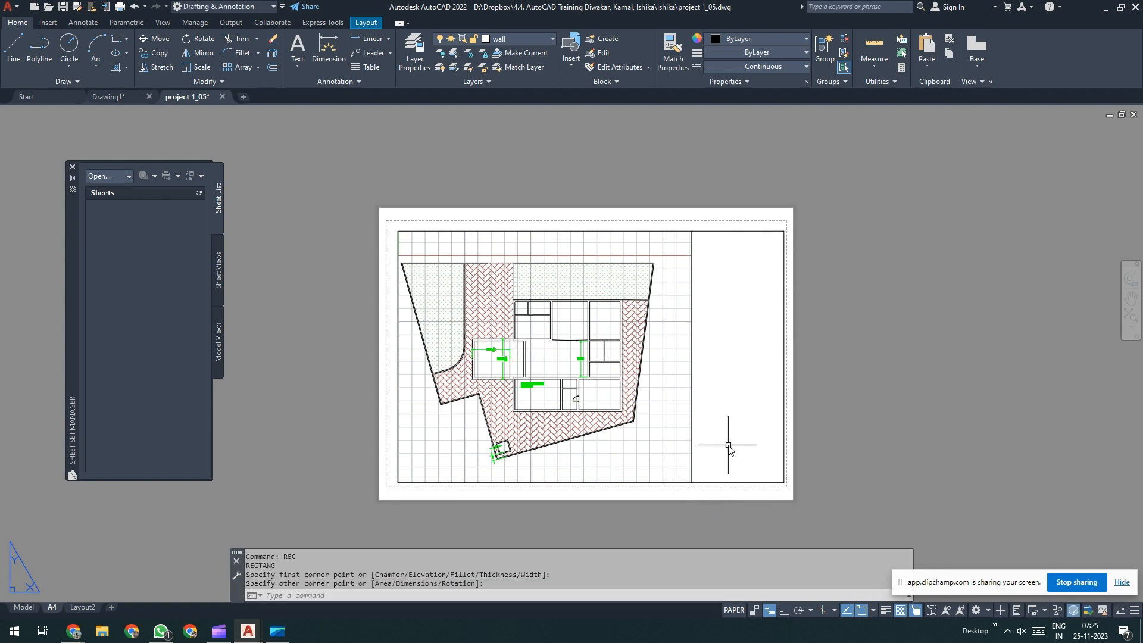
scroll(734, 369, up, 2)
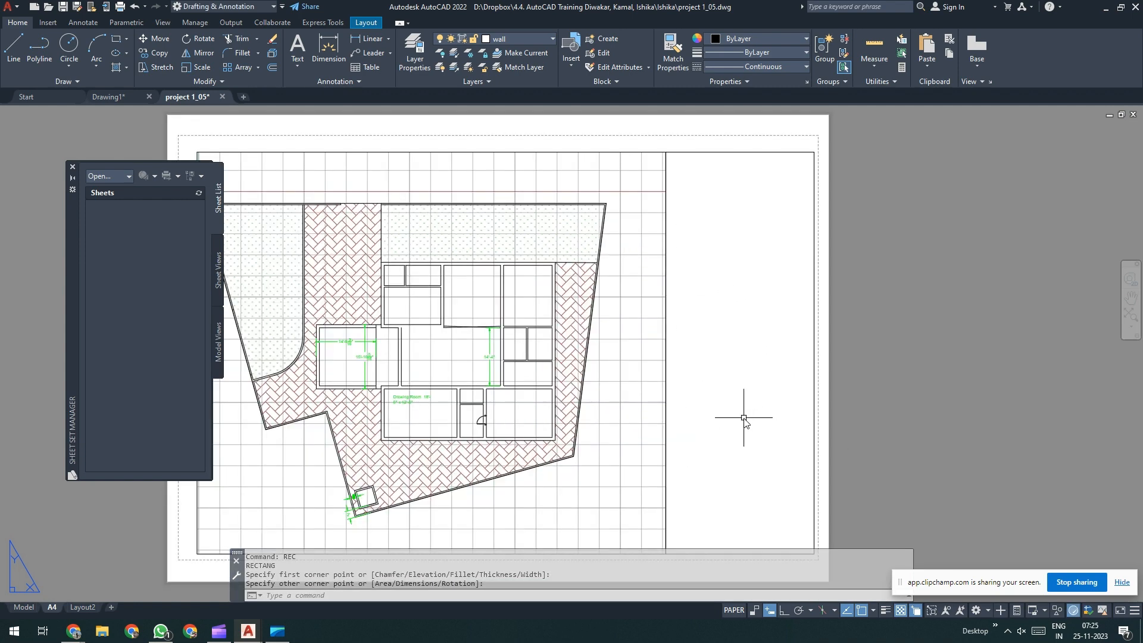
scroll(742, 411, down, 2)
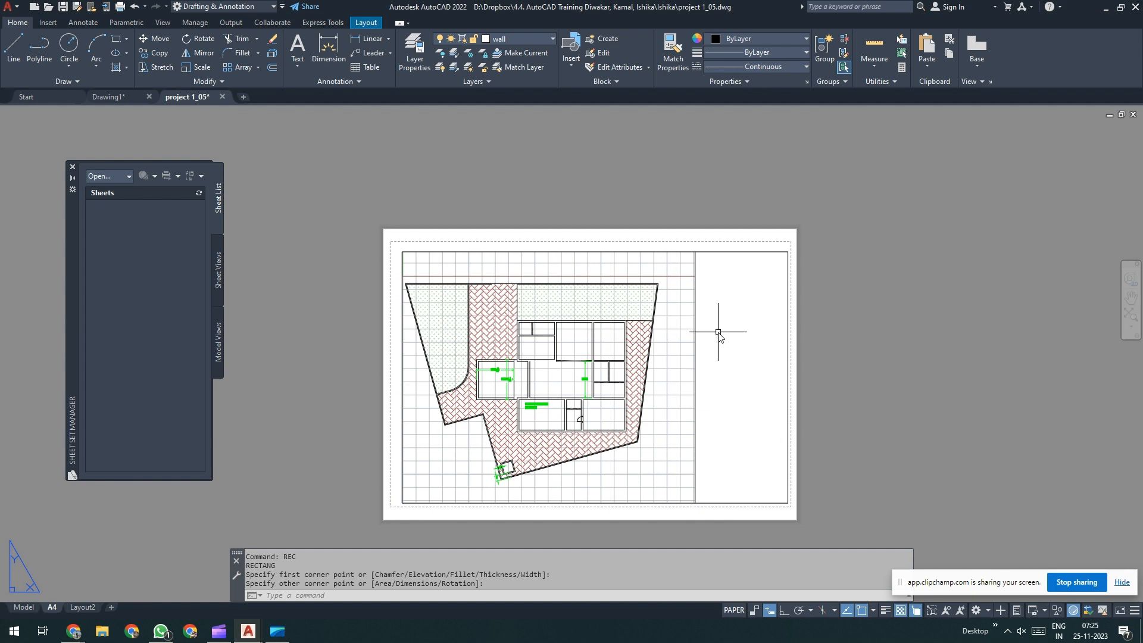
middle_drag(739, 378, 734, 352)
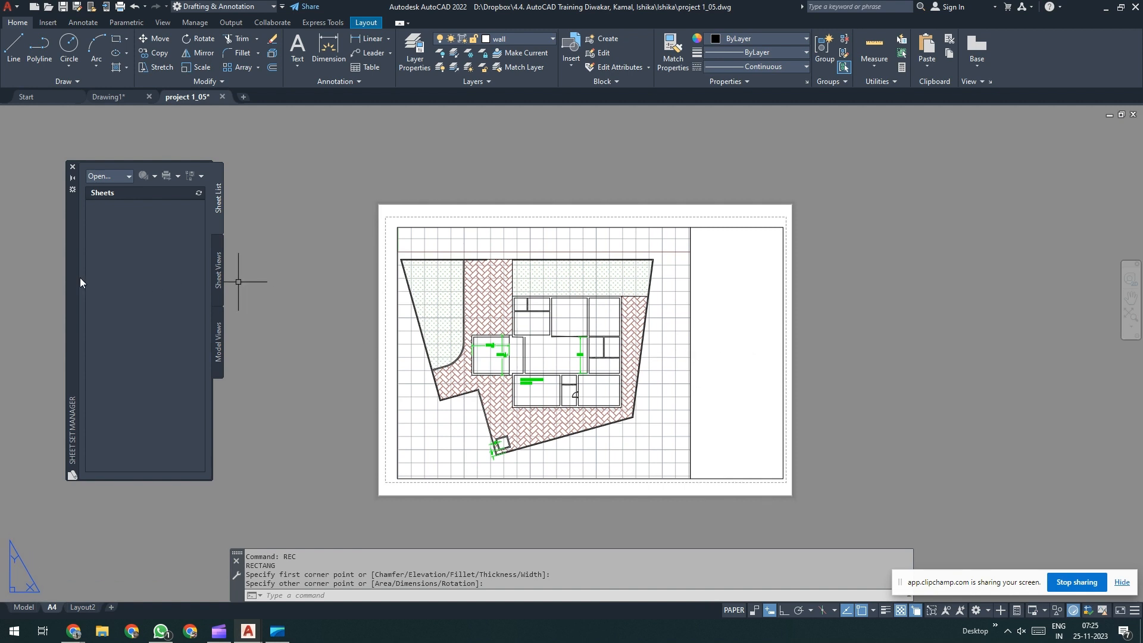
drag(82, 277, 124, 278)
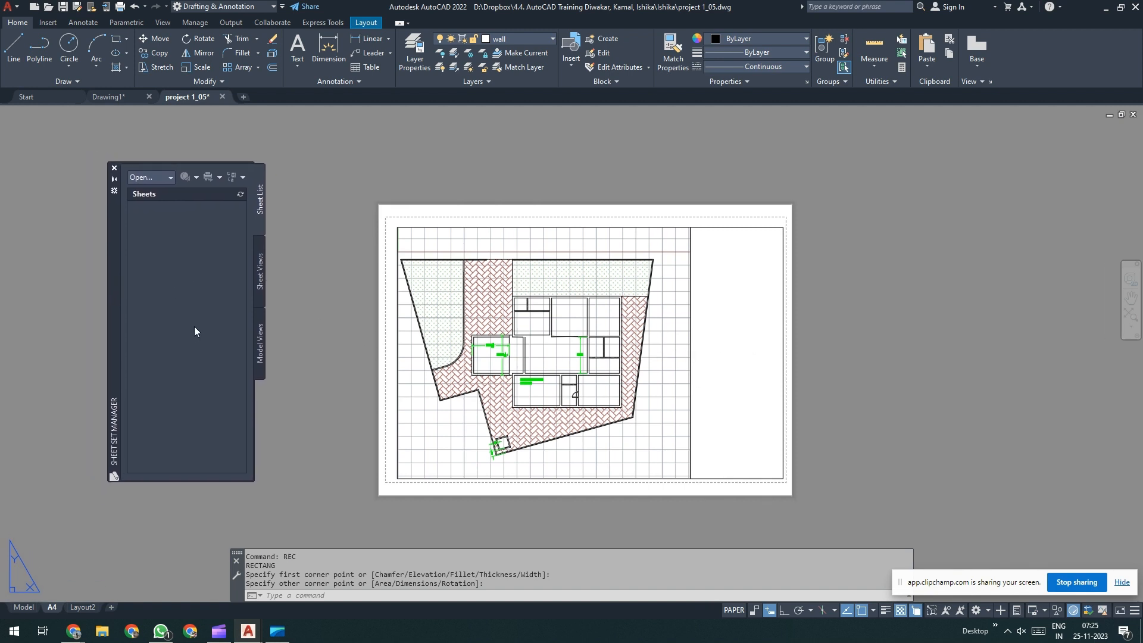
Step: Save the drawing as Project-1_08.dwg in the training subfolder that already holds that file, replacing the existing one
click(11, 6)
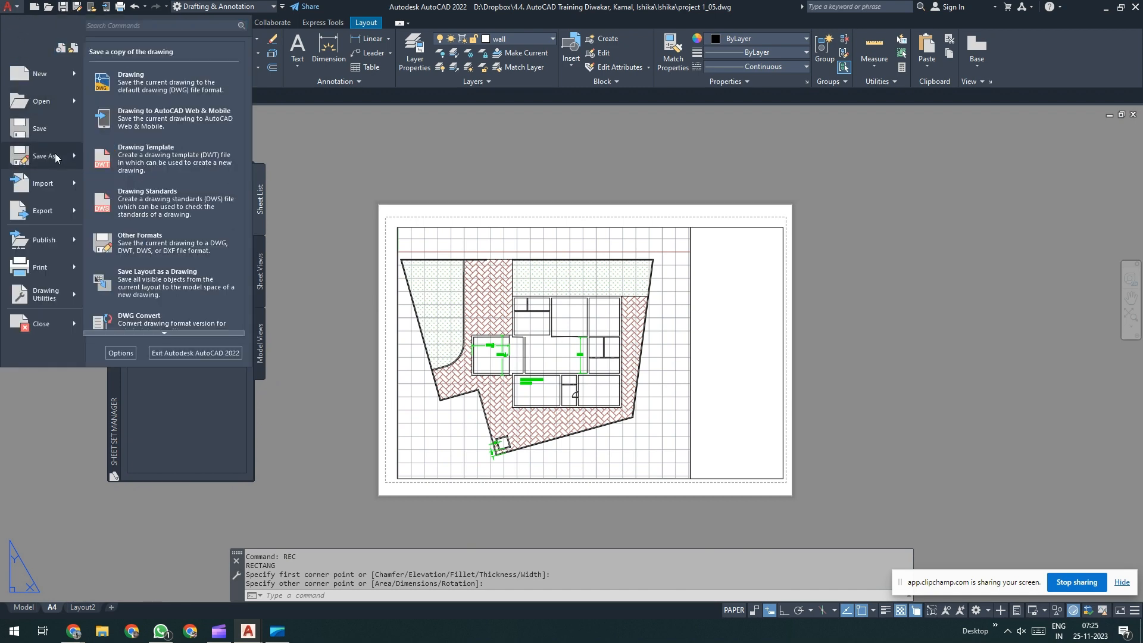
click(56, 157)
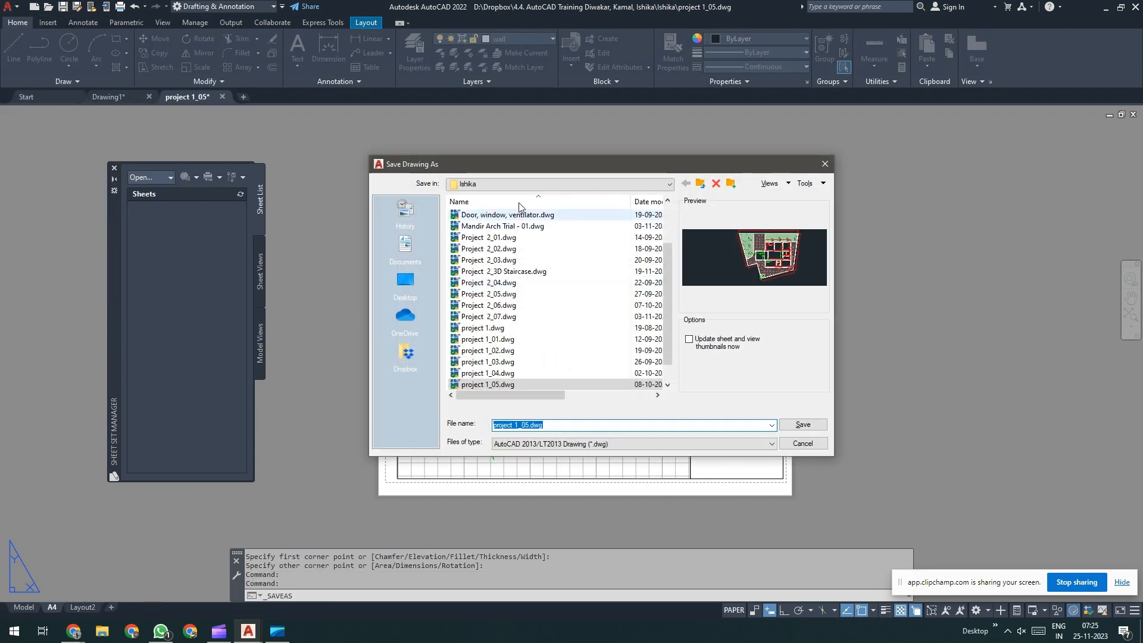
click(602, 184)
click(520, 244)
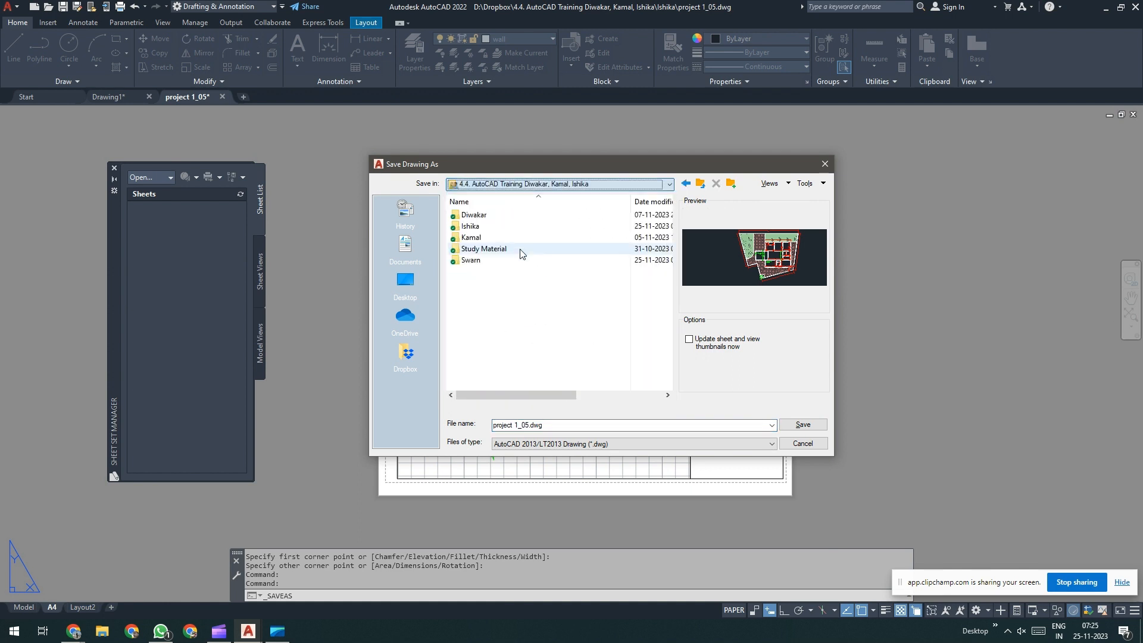
double_click(480, 260)
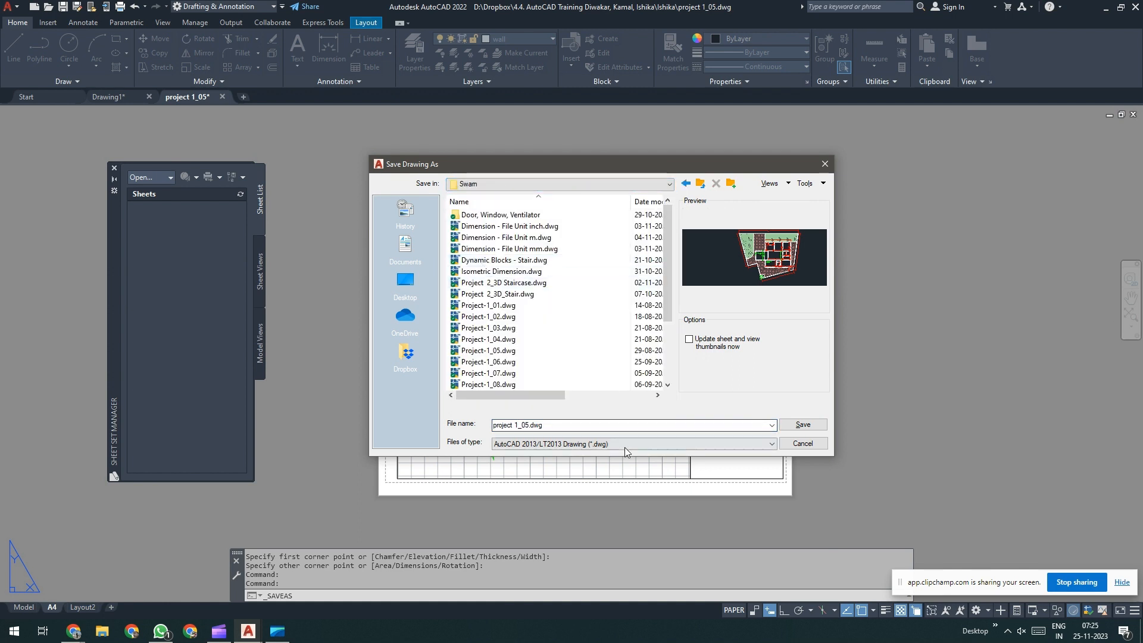
scroll(528, 352, down, 2)
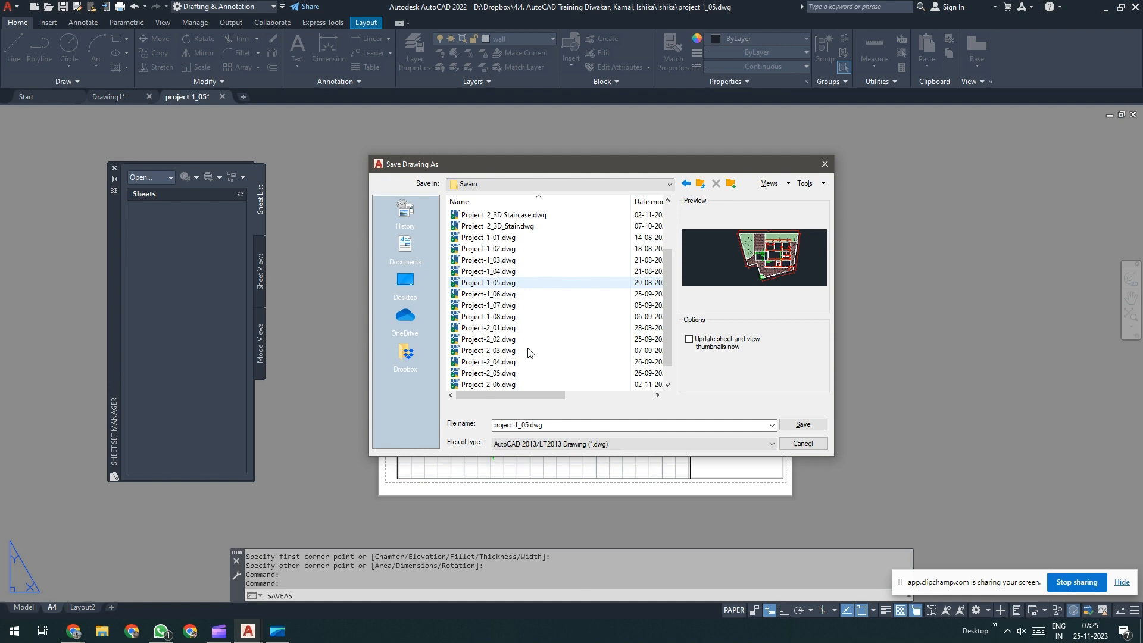
click(489, 317)
click(802, 425)
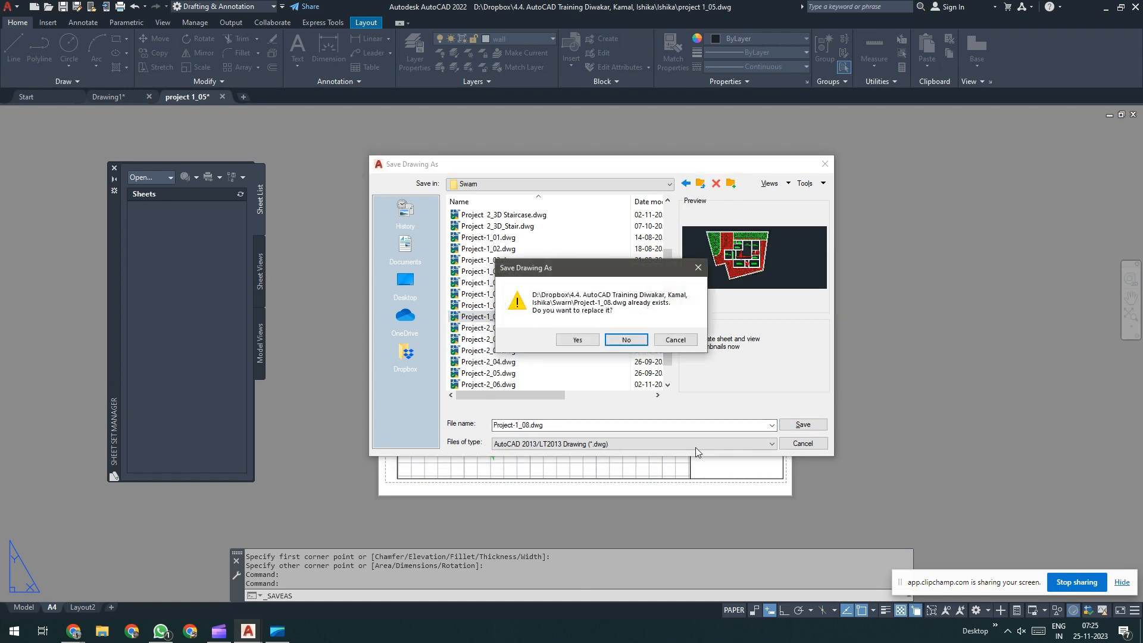
click(576, 339)
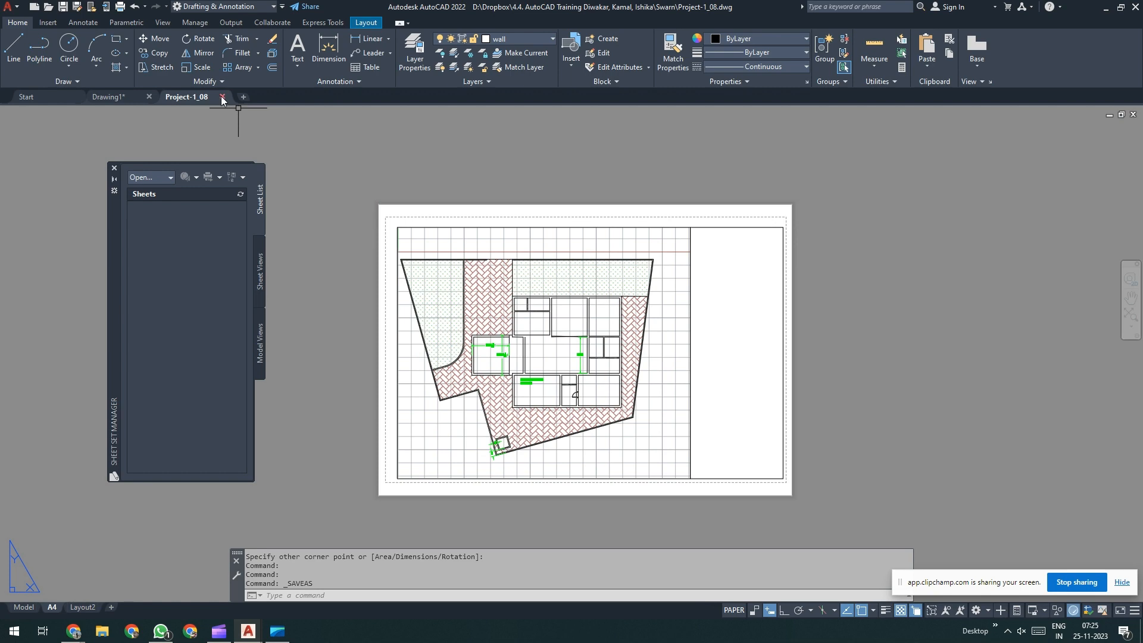
Step: Close Project-1_08 and open Door, Window, Ventilator_07.dwg from the training subfolder that contains the Door, Window, Ventilator drawings
click(222, 97)
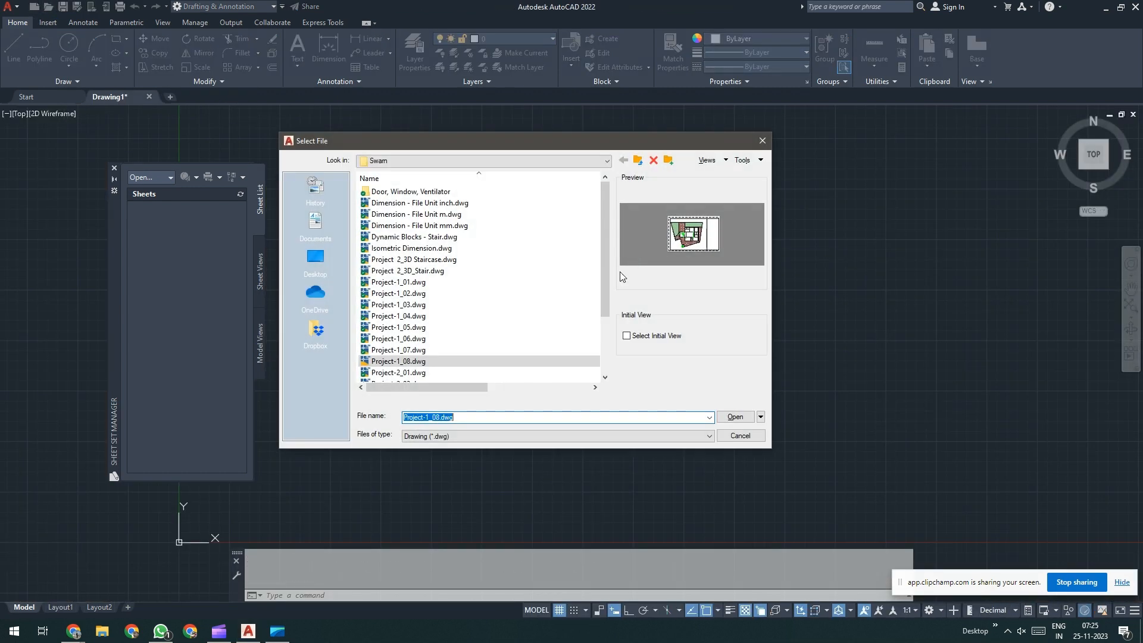
click(519, 162)
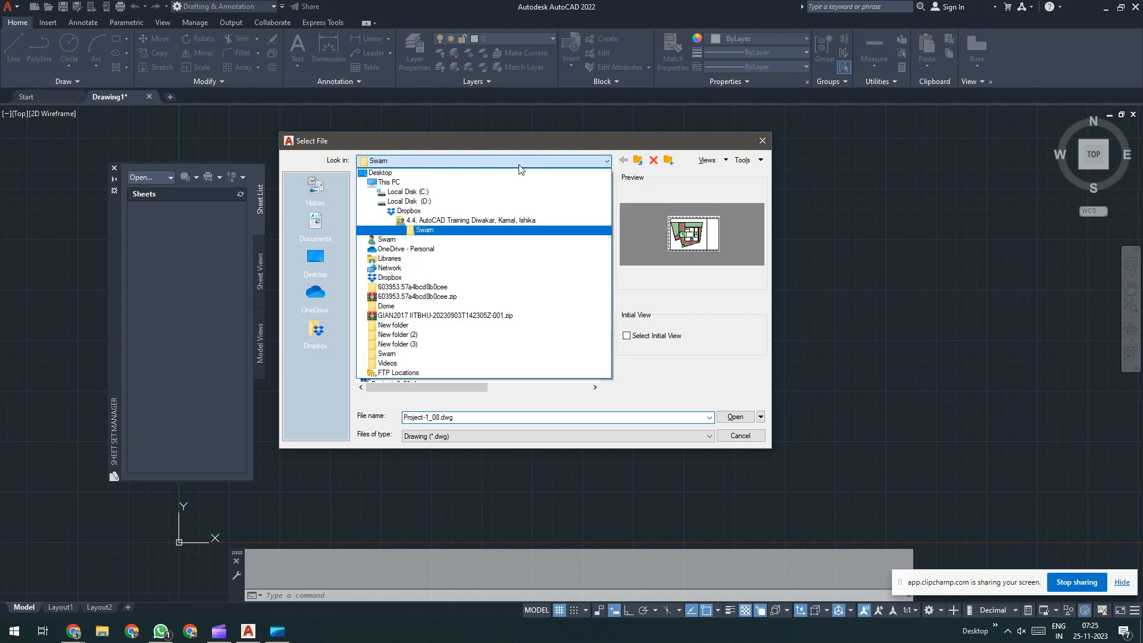
click(444, 221)
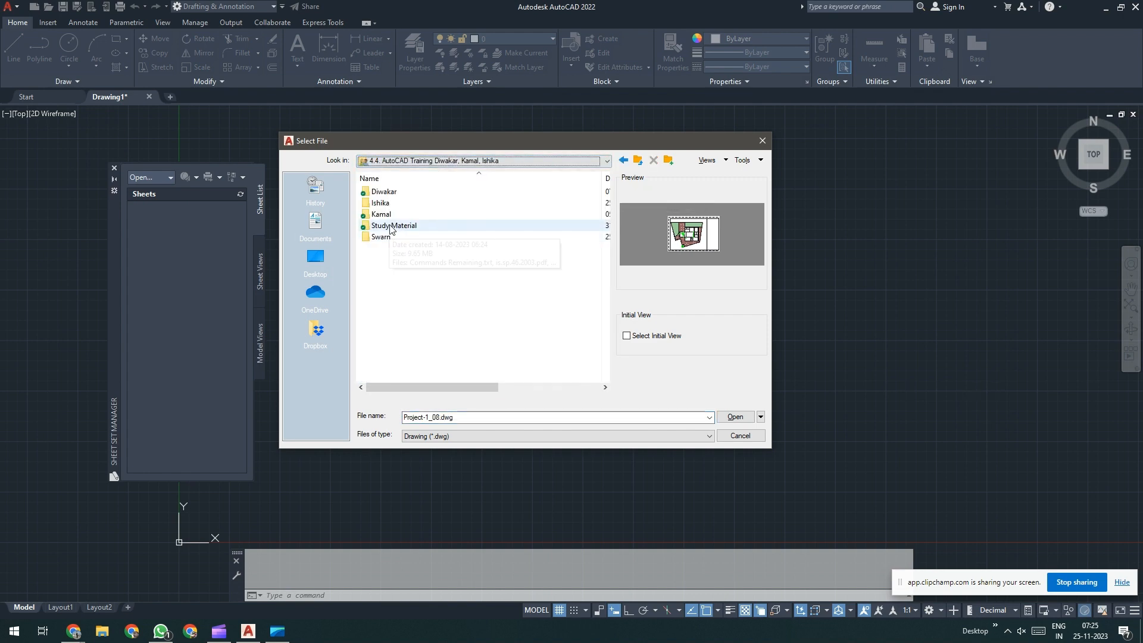
click(389, 194)
double_click(390, 196)
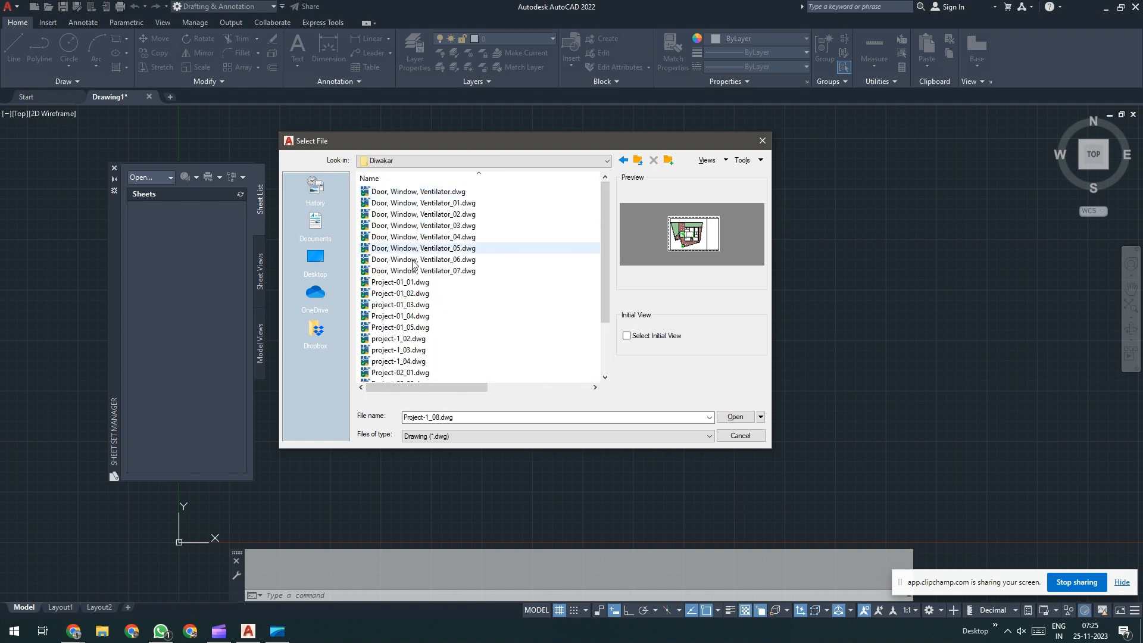
scroll(462, 319, down, 2)
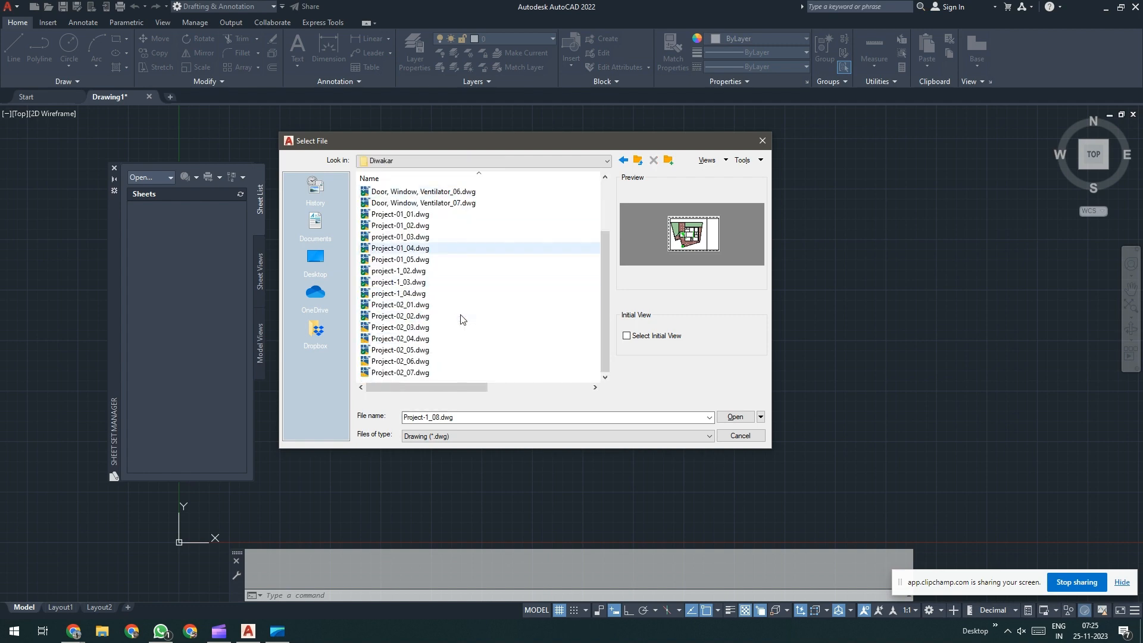
scroll(445, 340, up, 2)
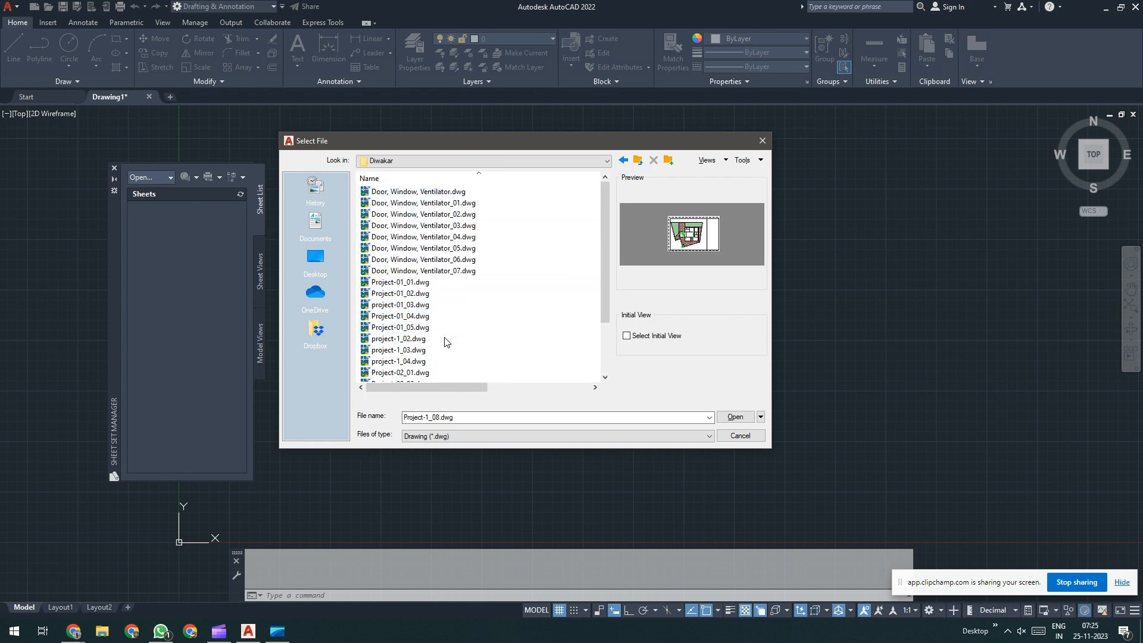
double_click(451, 271)
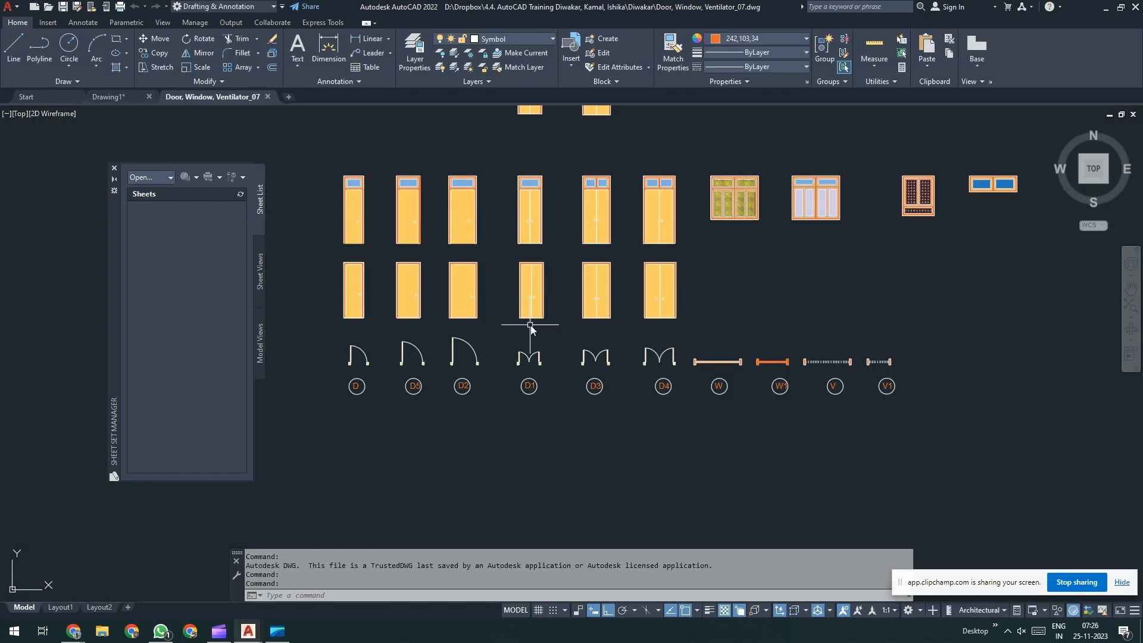
scroll(530, 327, down, 2)
scroll(658, 285, up, 2)
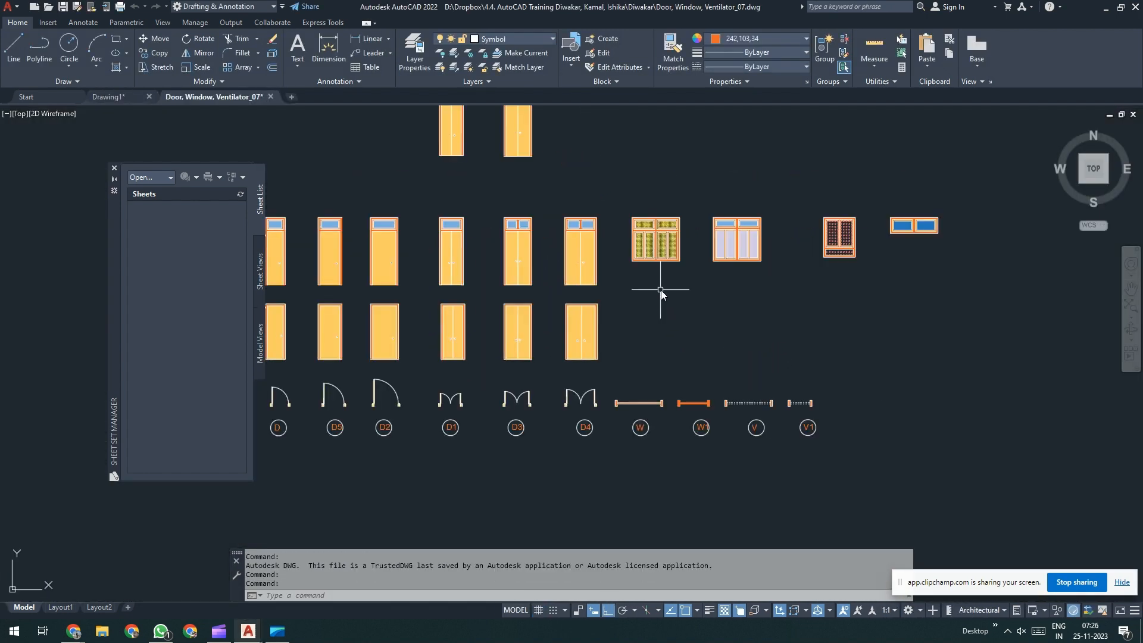
scroll(695, 316, down, 1)
scroll(637, 339, up, 1)
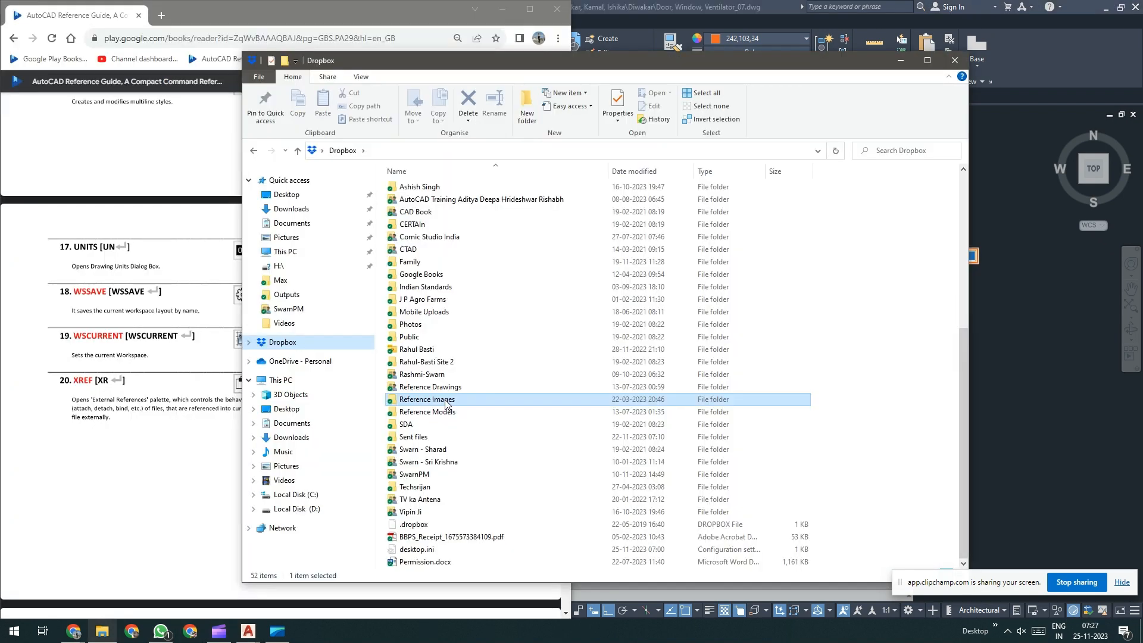
Step: Bring Door_01.jpg from the Doors subfolder of Reference Images in Dropbox into the Door, Window, Ventilator_07 drawing as an image
double_click(445, 404)
double_click(474, 209)
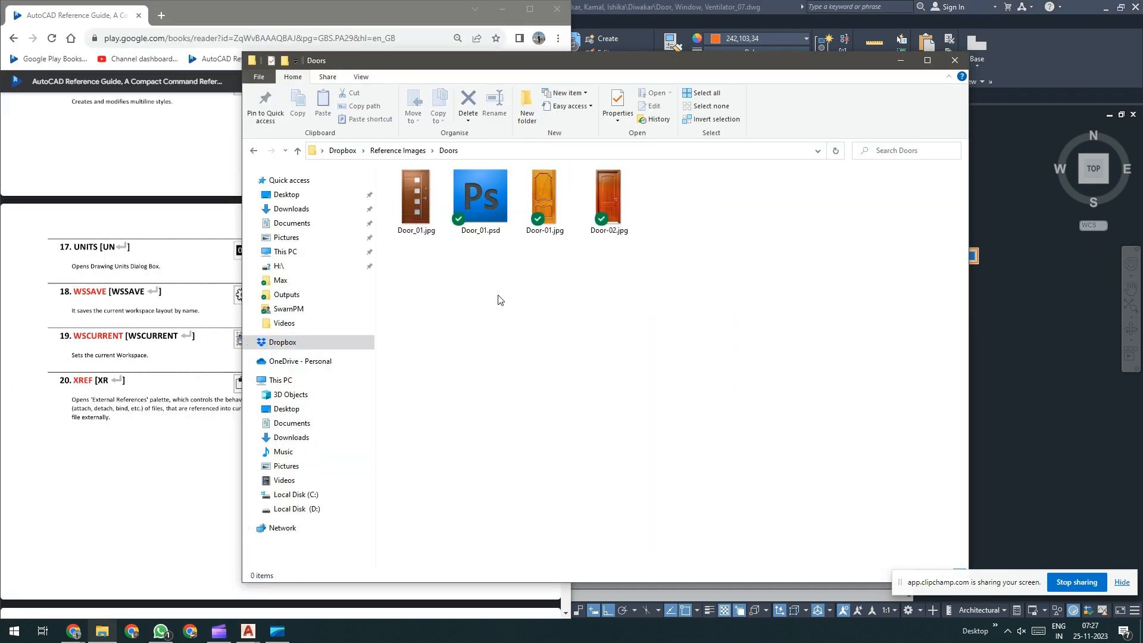
ctrl+scroll(523, 250, up, 5)
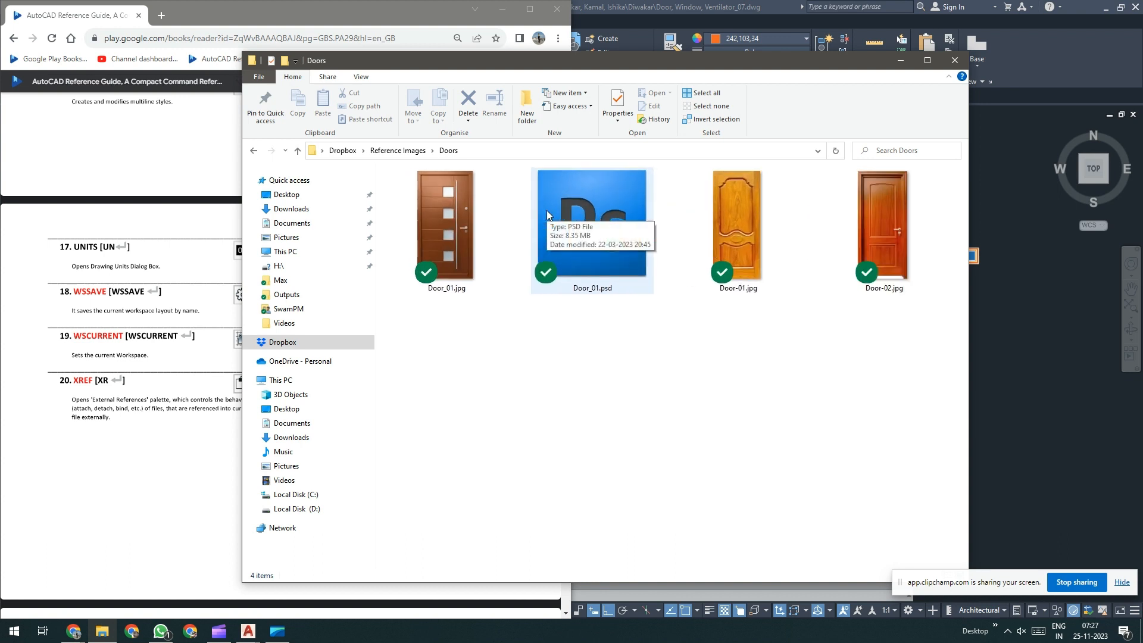
click(467, 250)
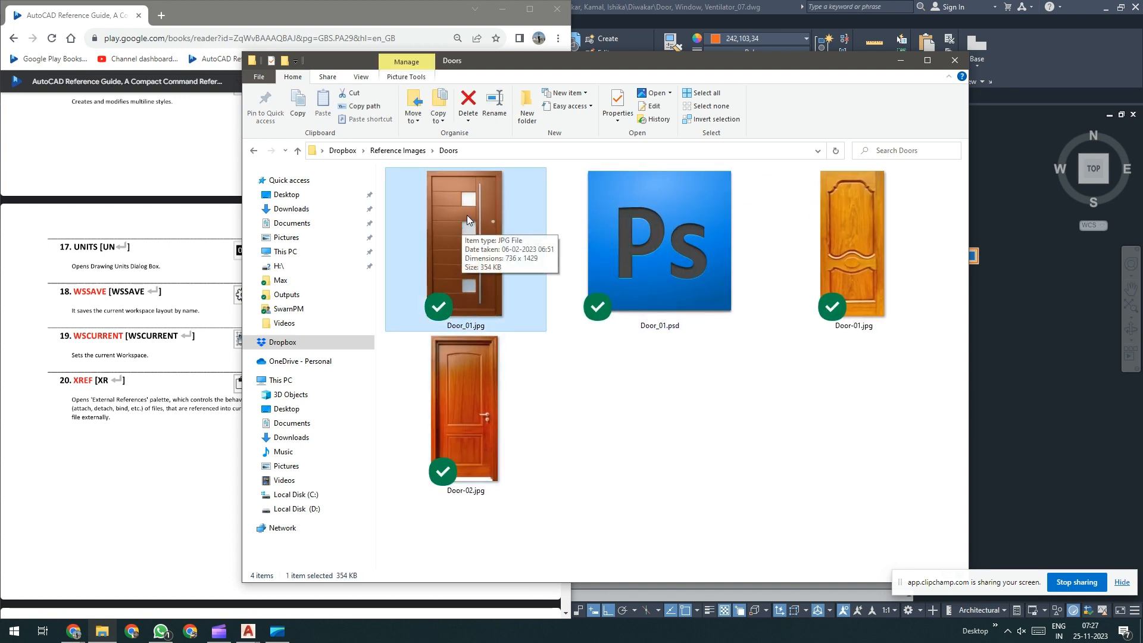
mouse_move(480, 248)
mouse_down()
mouse_move(434, 456)
mouse_move(251, 634)
mouse_move(691, 420)
mouse_move(696, 376)
mouse_up()
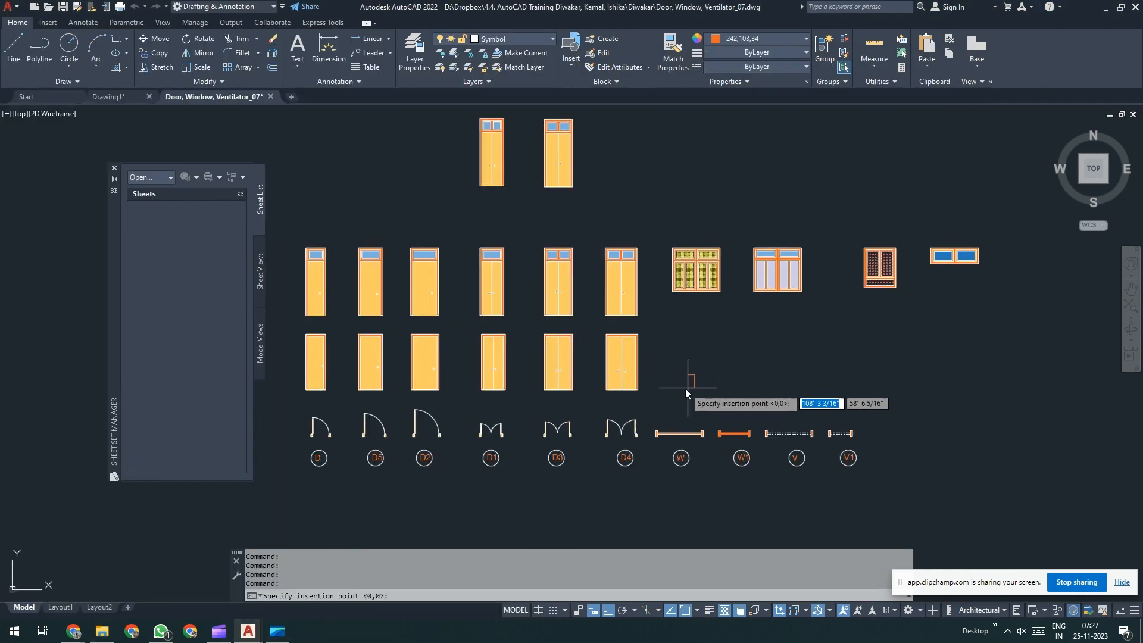
Step: Place the Door_01 image just above the third door elevation with a ventilator, picking its insertion point, scale and upright rotation
scroll(685, 388, up, 4)
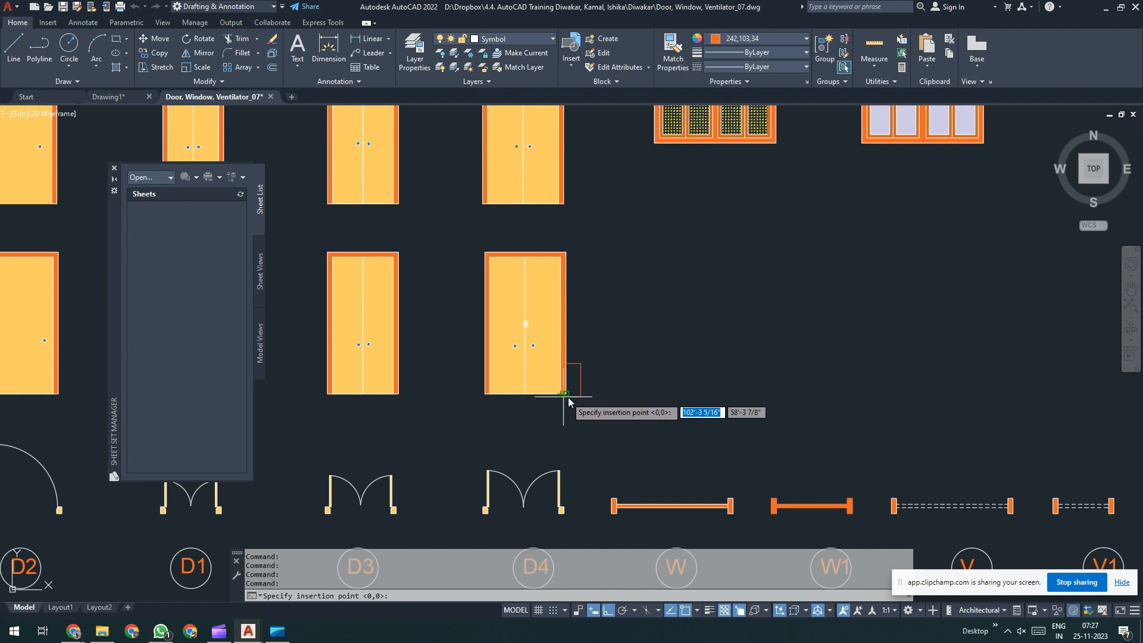
scroll(570, 393, down, 7)
scroll(463, 344, up, 2)
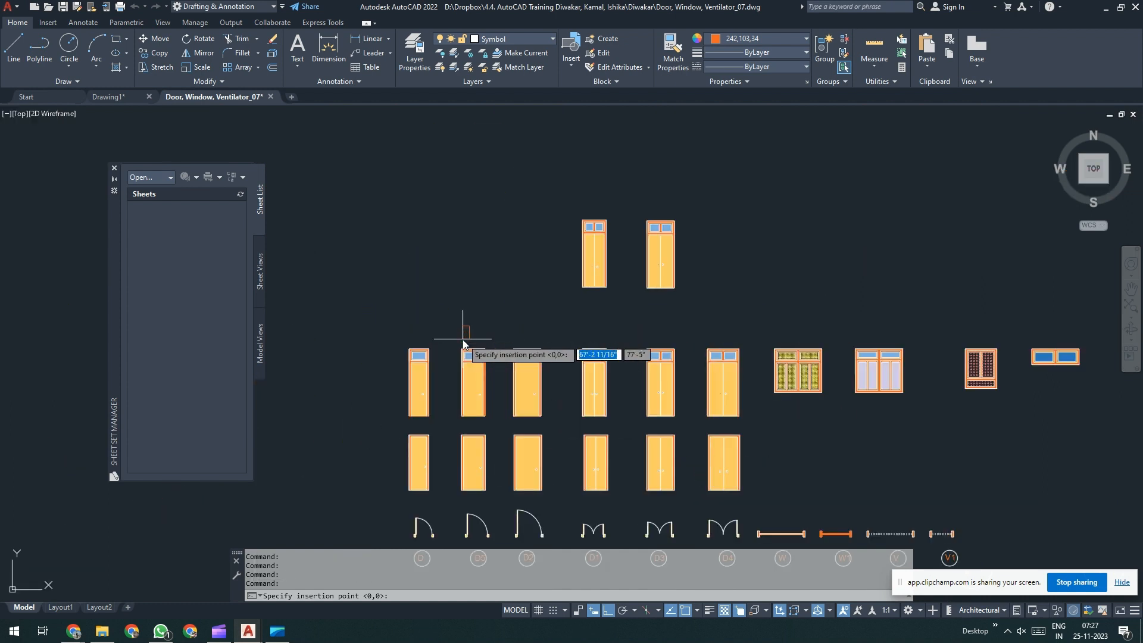
middle_drag(529, 387, 539, 304)
scroll(528, 253, up, 4)
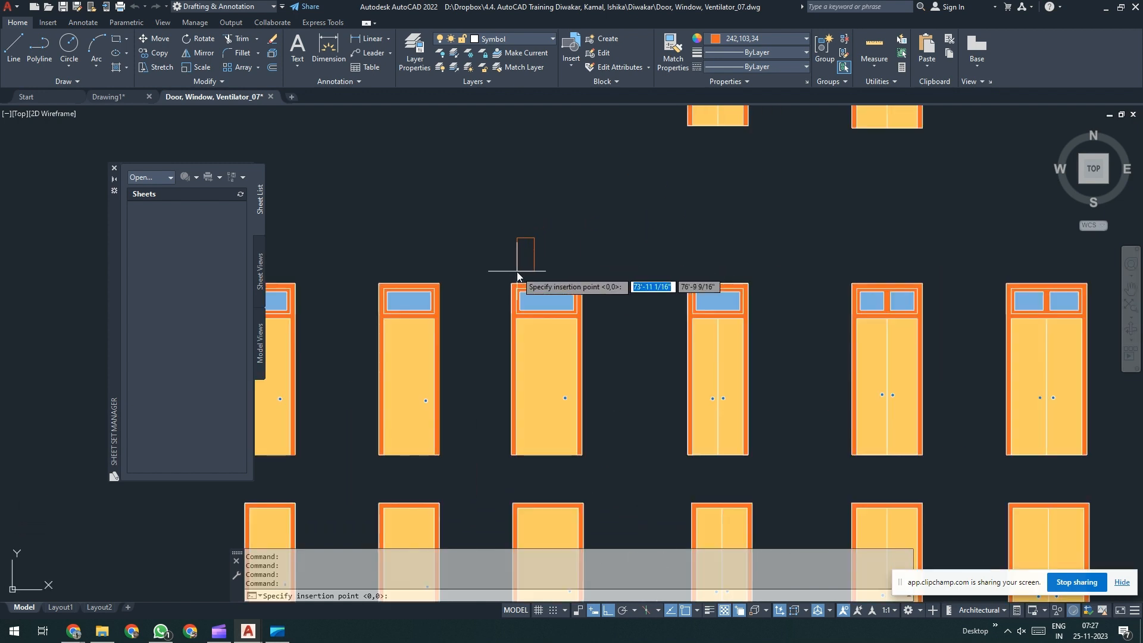
click(512, 227)
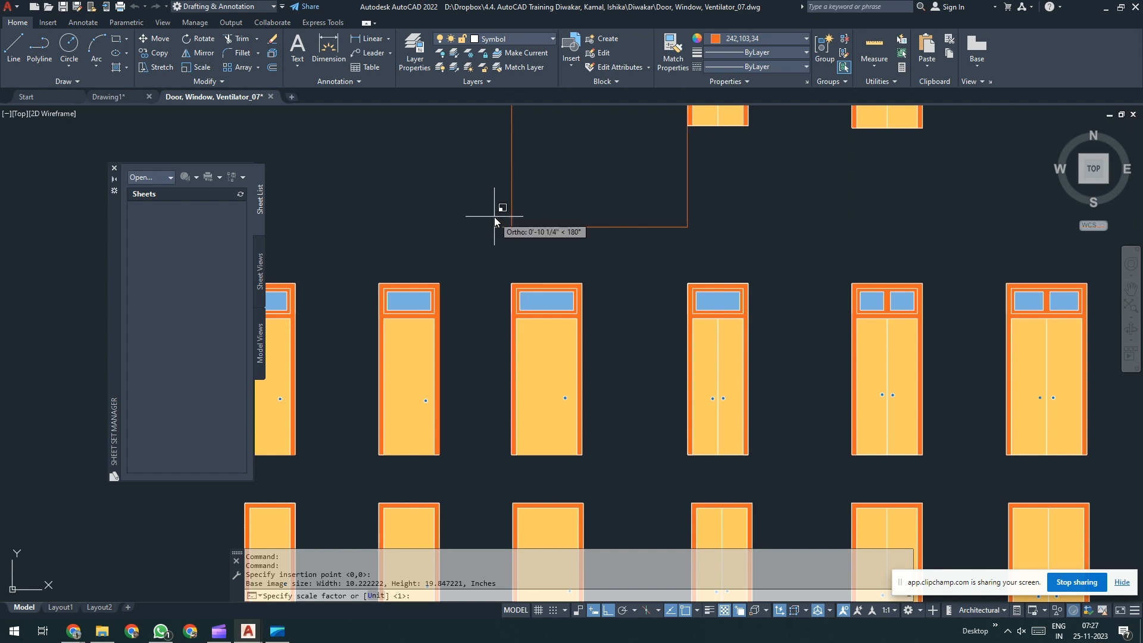
click(524, 260)
click(581, 225)
scroll(588, 237, down, 2)
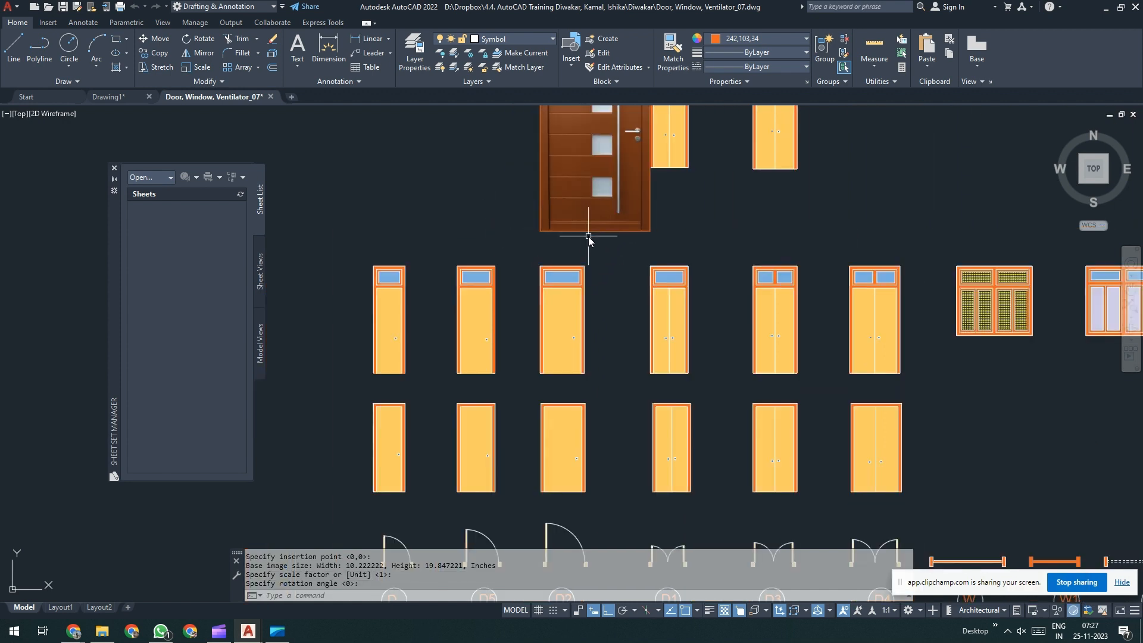
Step: Scale the Door_01 image by reference from its lower-left corner, using its bottom edge as reference length and 3'6 as the new length
scroll(586, 231, up, 2)
text(sc)
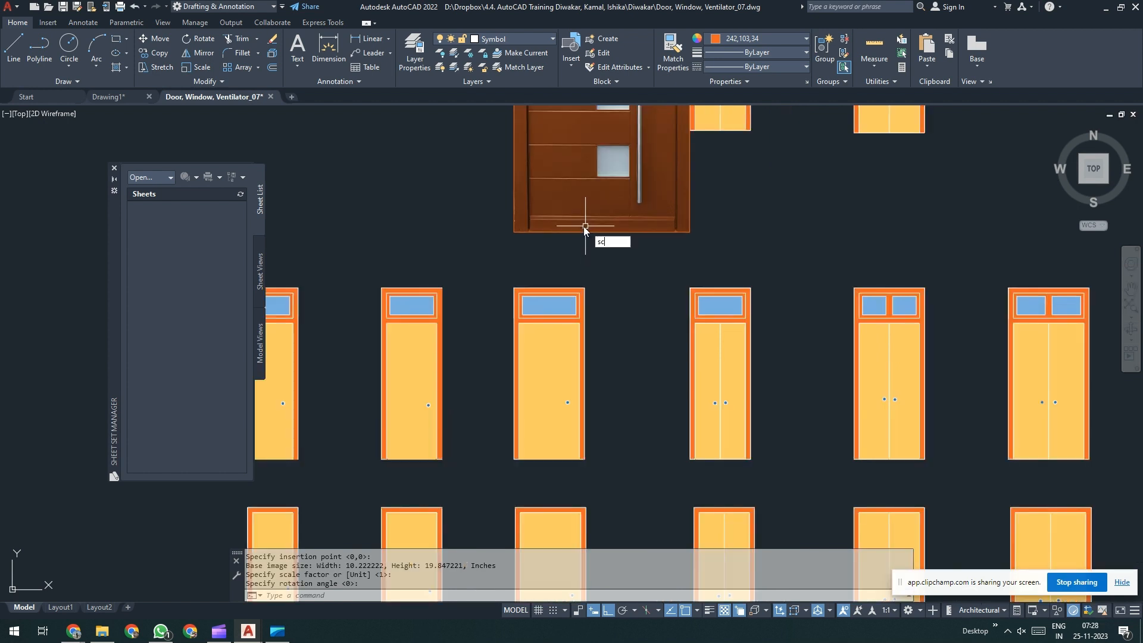
key(Return)
click(700, 216)
click(620, 244)
key(Return)
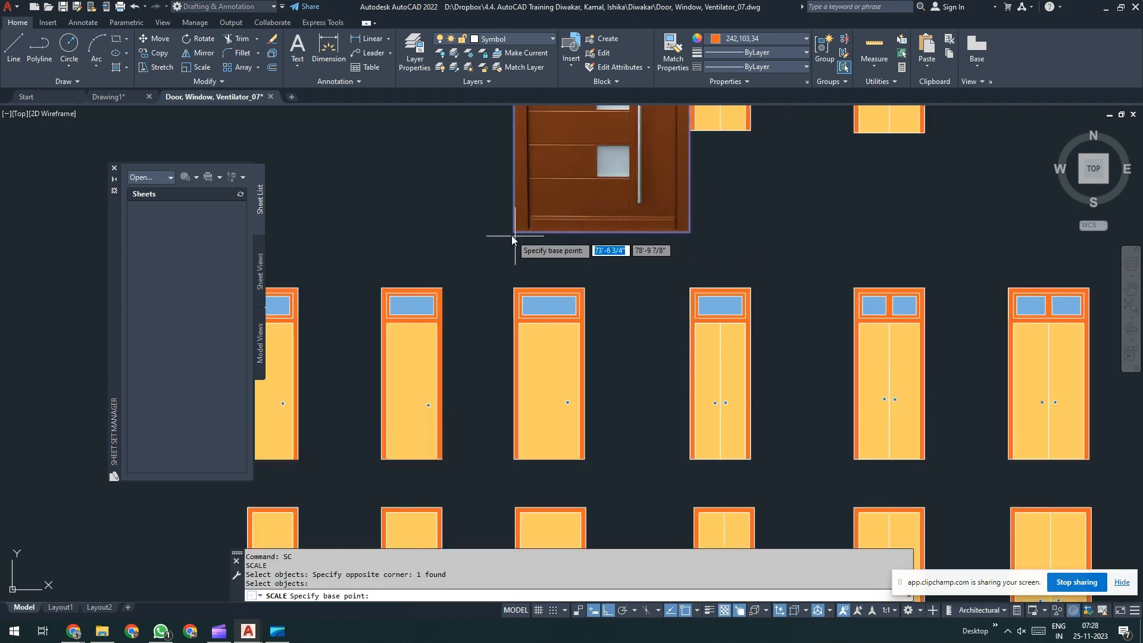
click(514, 233)
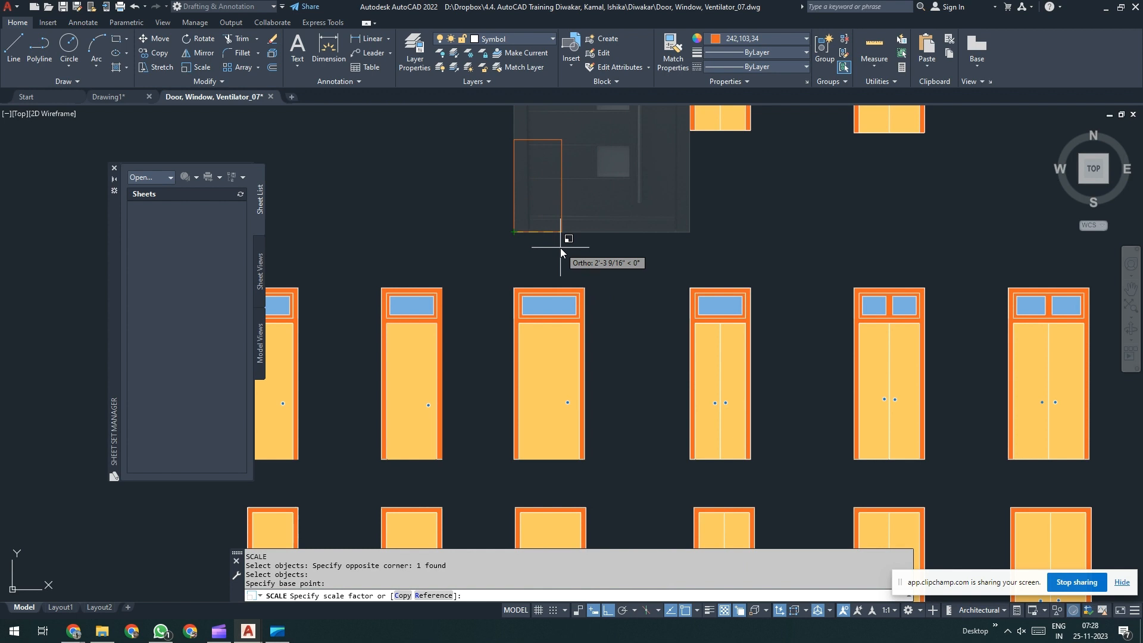
text(r)
key(Return)
click(514, 232)
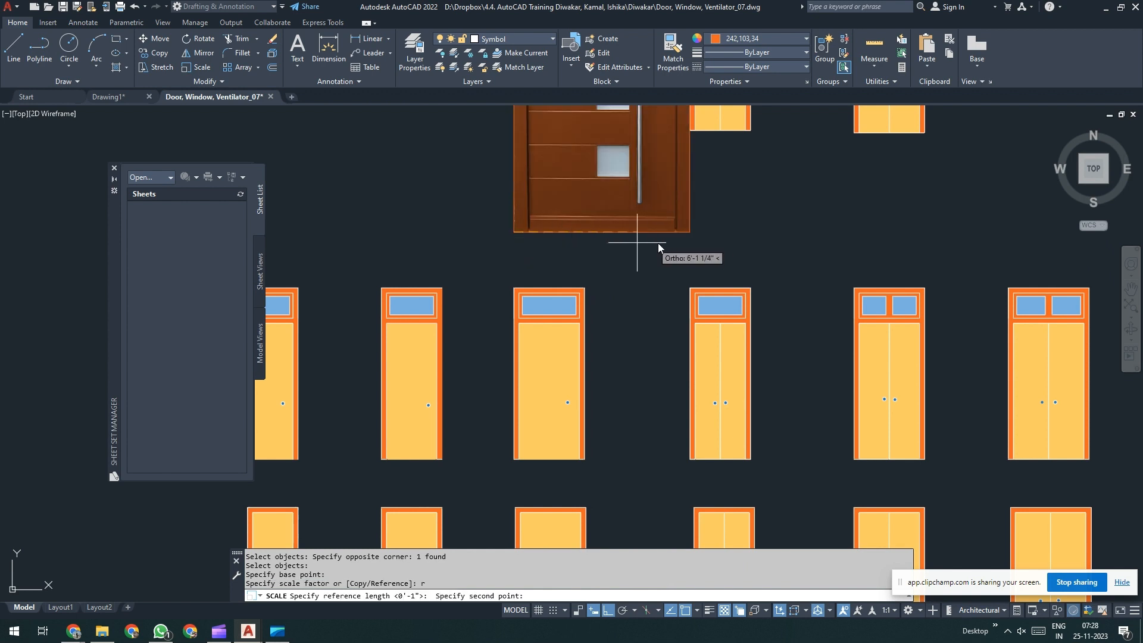
click(692, 231)
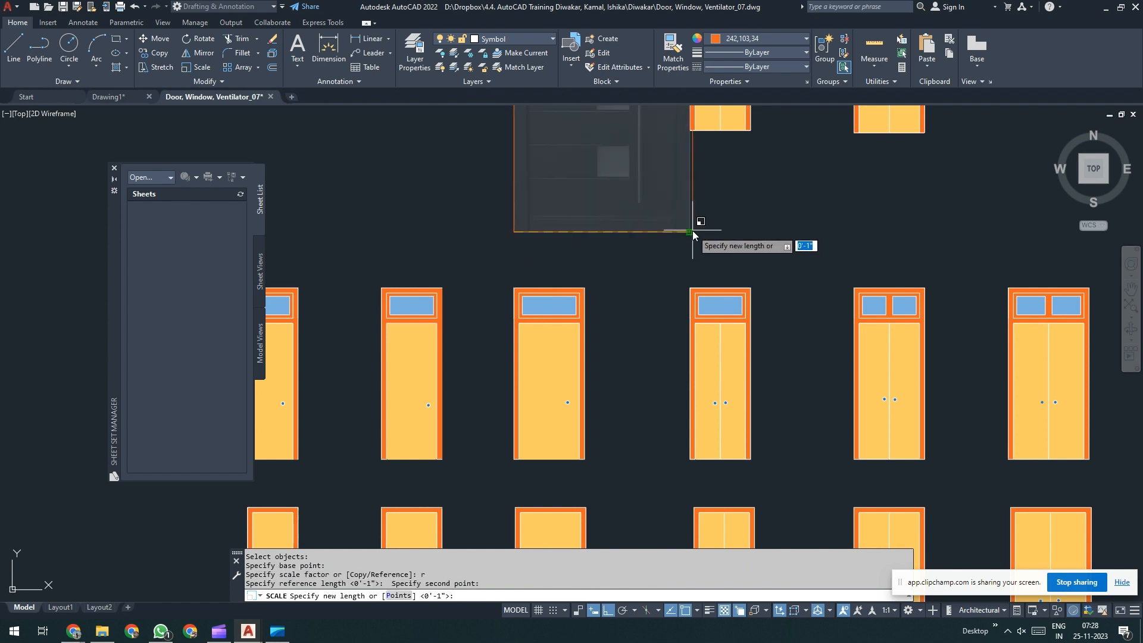
text(3)
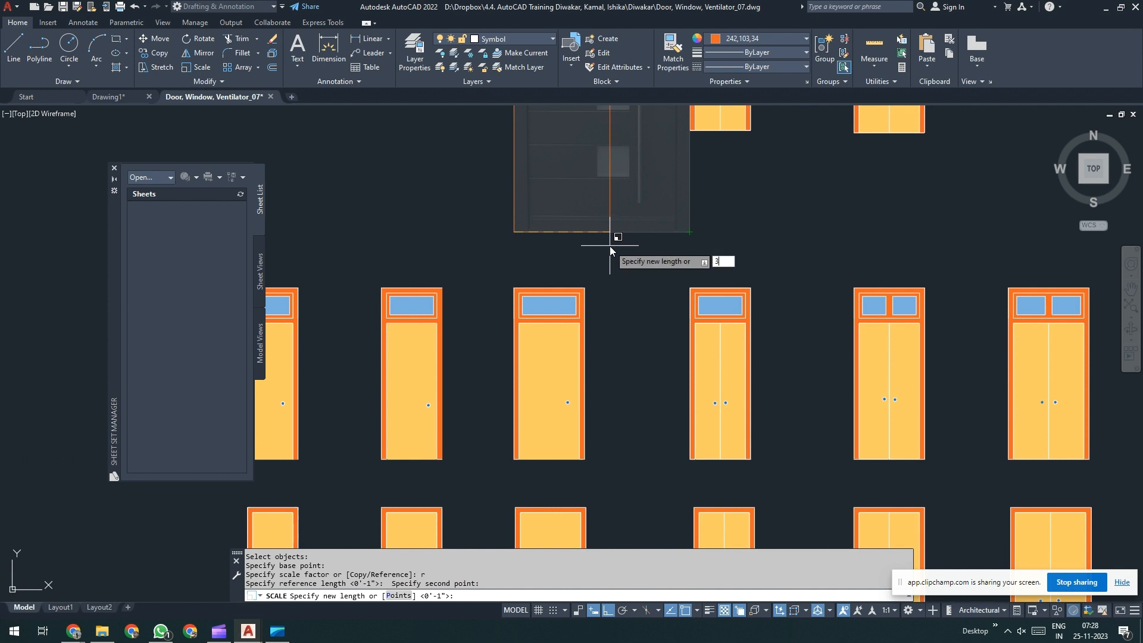
text('6)
key(Return)
scroll(610, 249, down, 2)
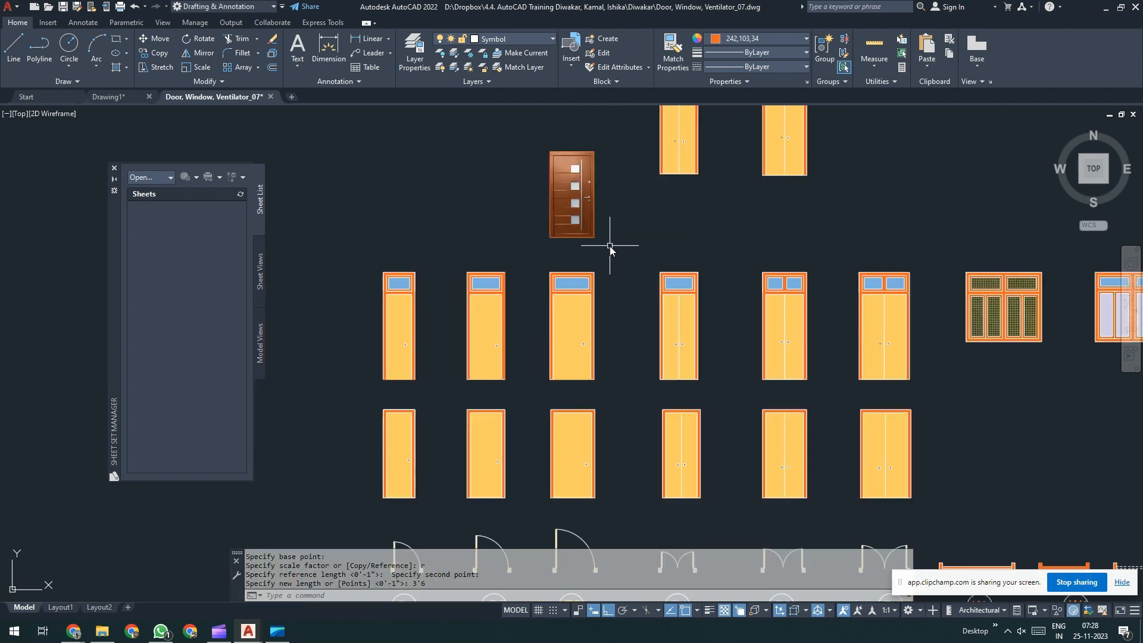
middle_drag(639, 238, 595, 246)
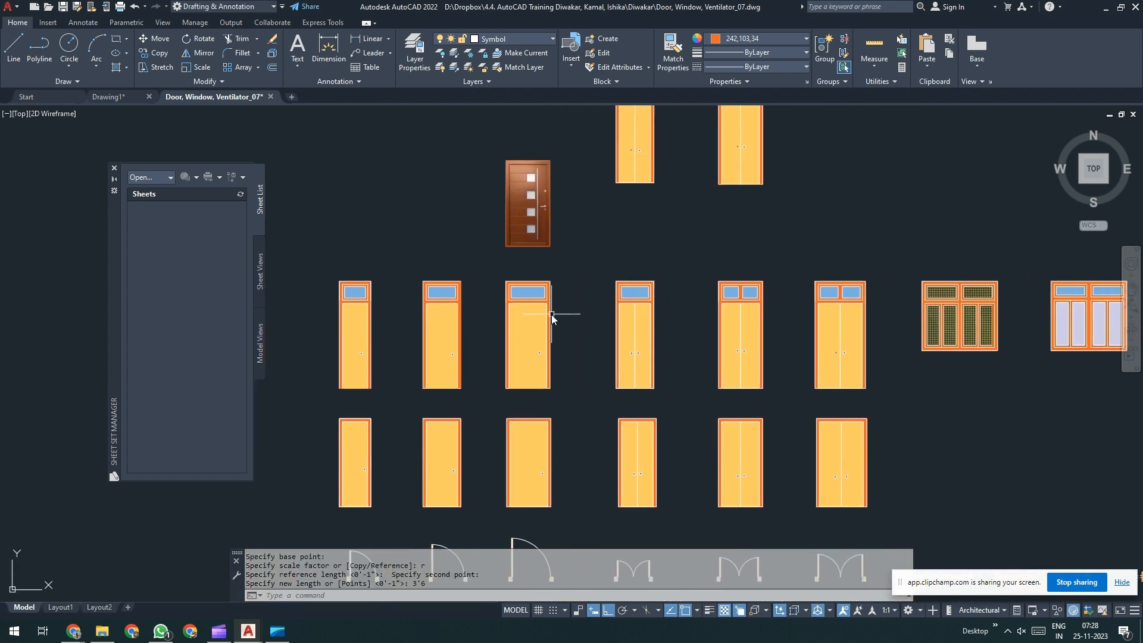
middle_drag(548, 277, 496, 294)
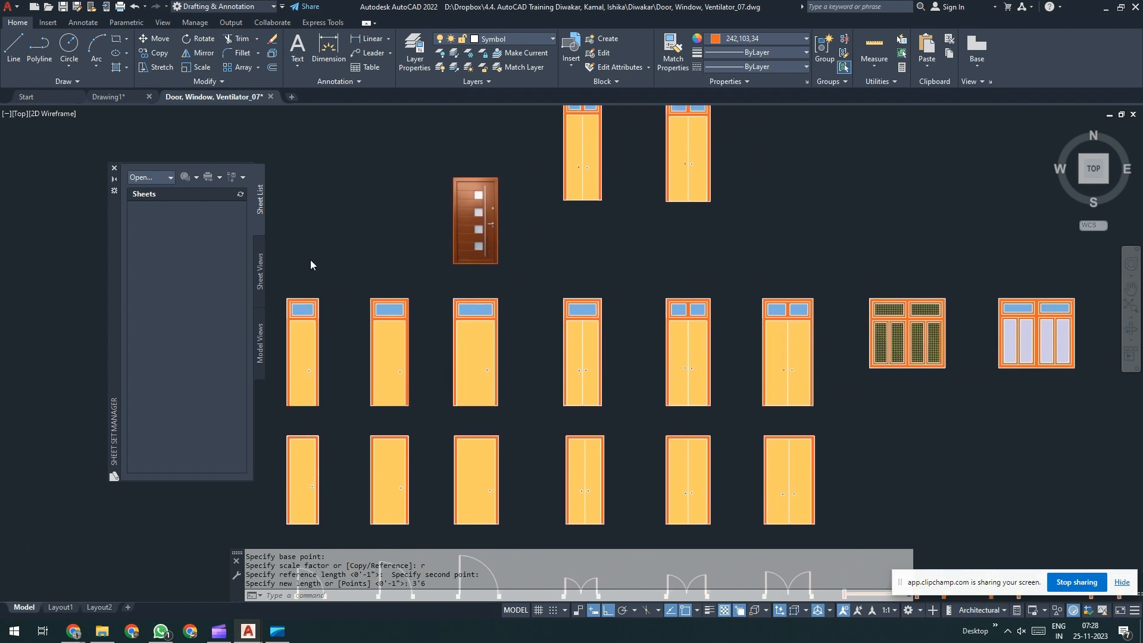
Step: Switch to Layout1 and widen its viewport by stretching the upper-left corner outward to the left
click(60, 607)
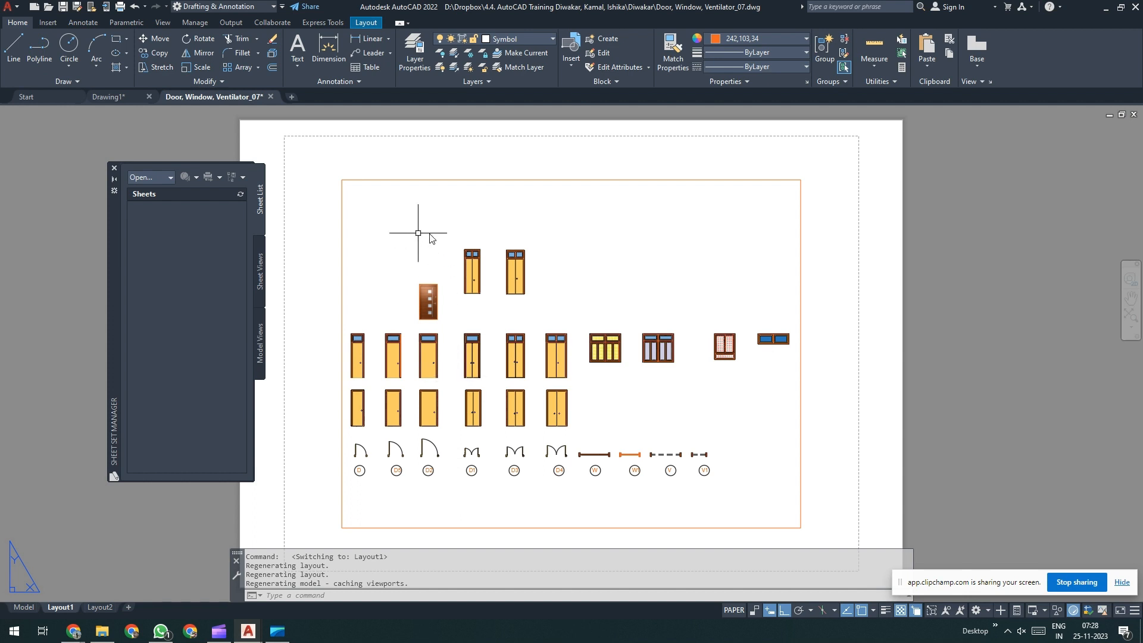
middle_drag(419, 233, 468, 228)
click(419, 185)
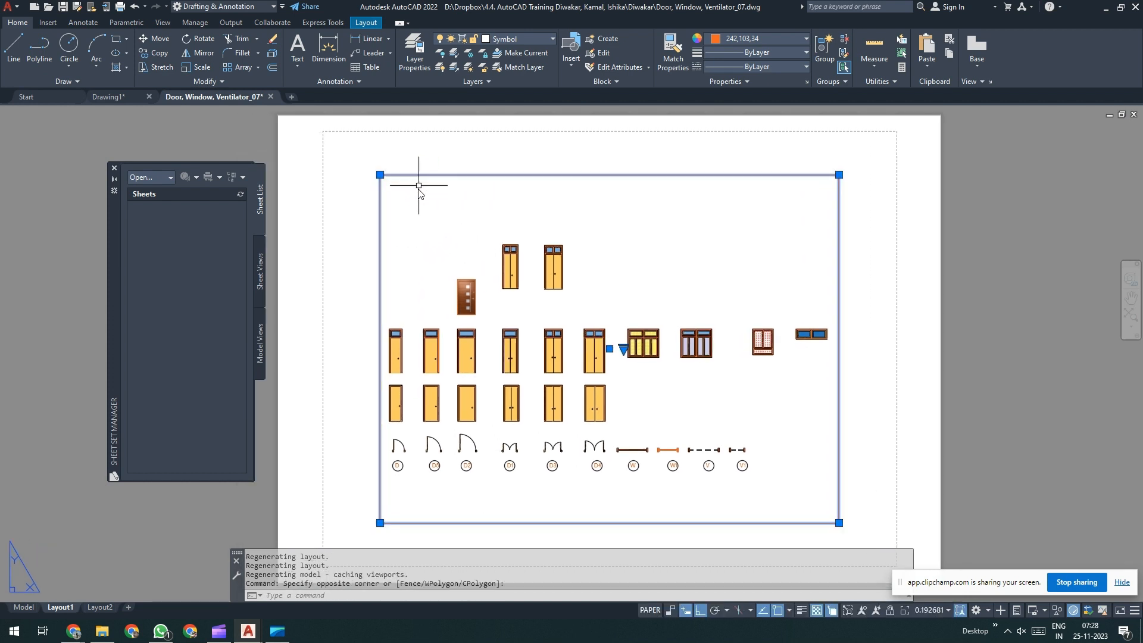
click(380, 174)
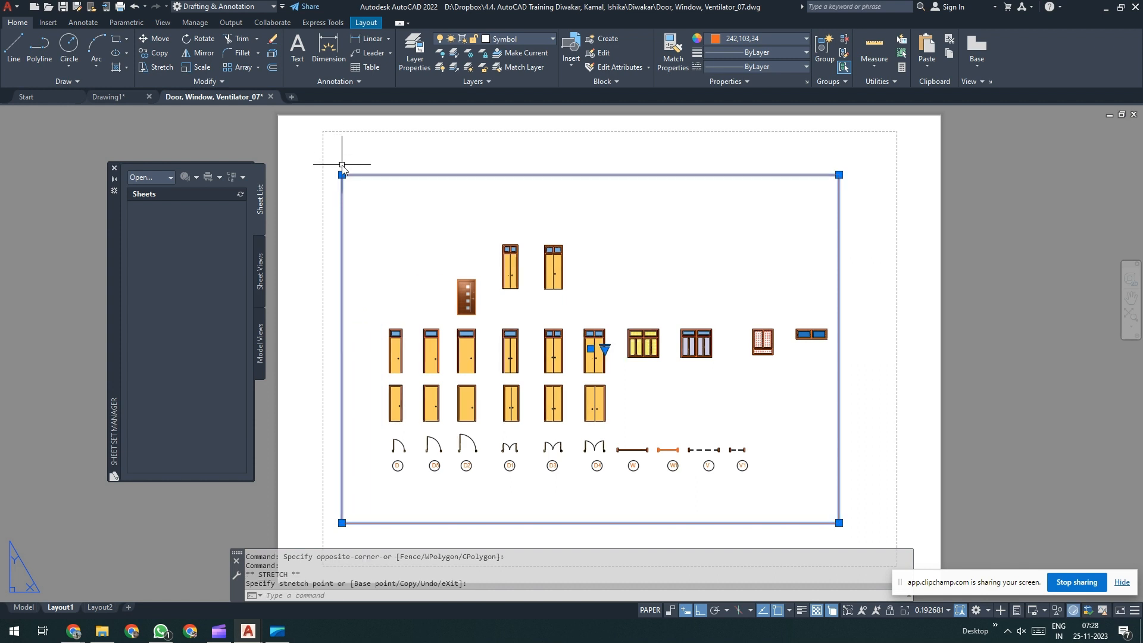
Step: Modify the page setup of Layout1 to use the AutoCAD PDF (High Quality Print).pc3 plotter
click(366, 22)
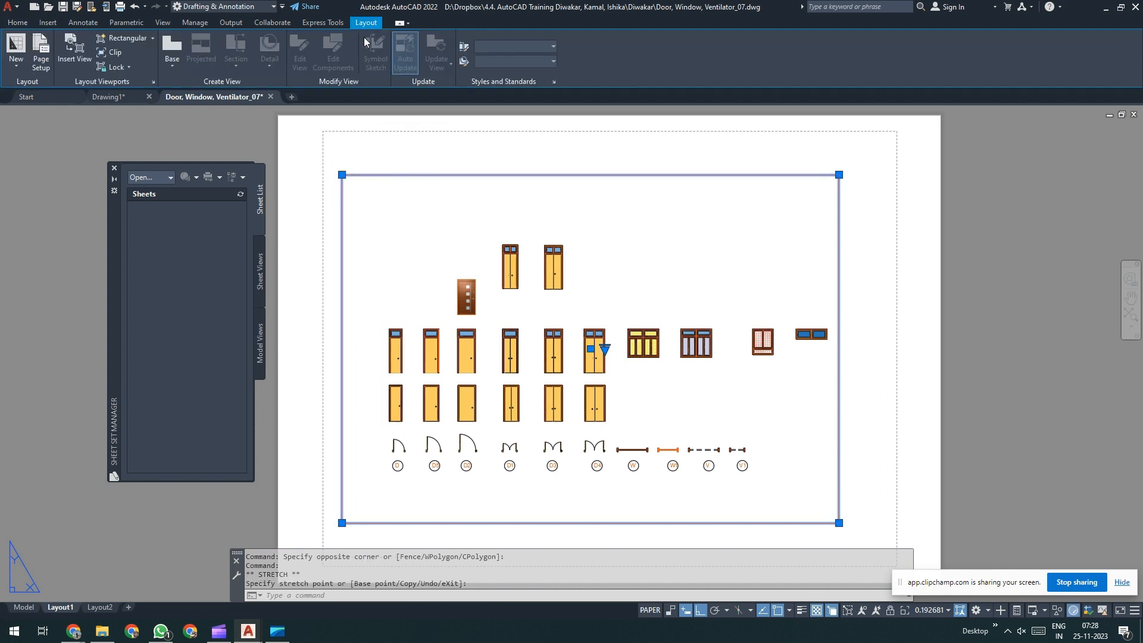
click(41, 57)
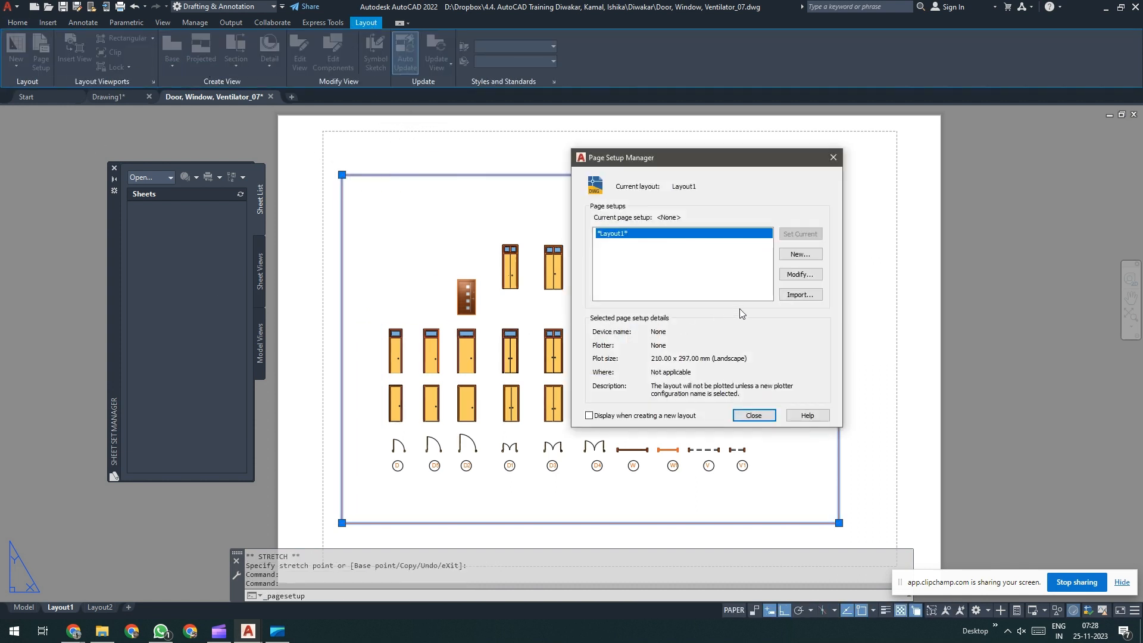
click(806, 277)
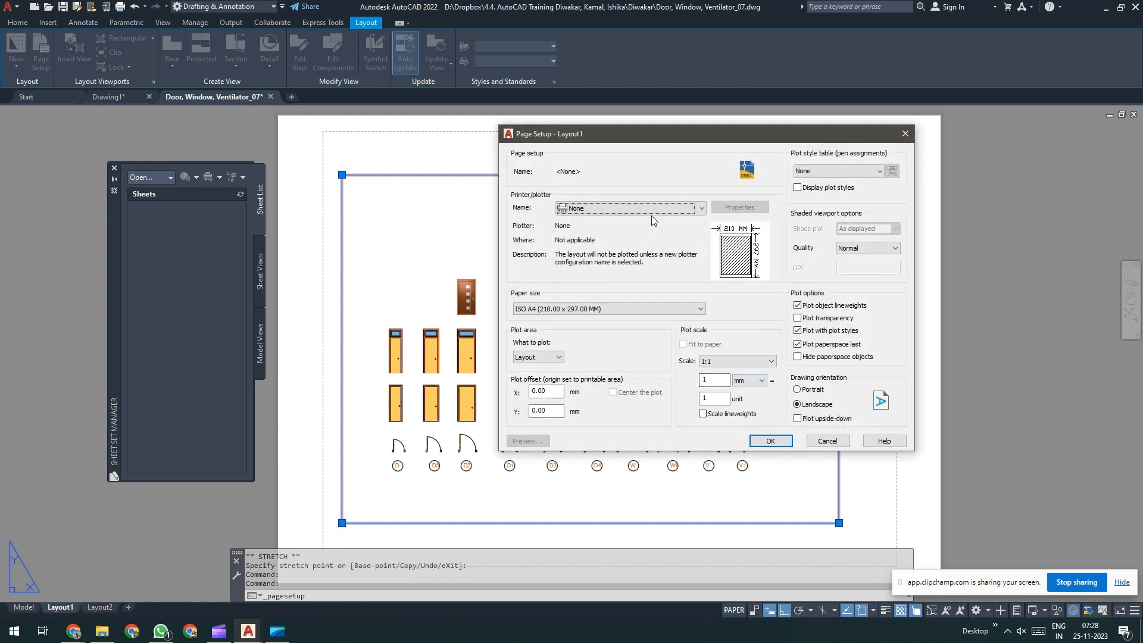
click(652, 209)
click(619, 302)
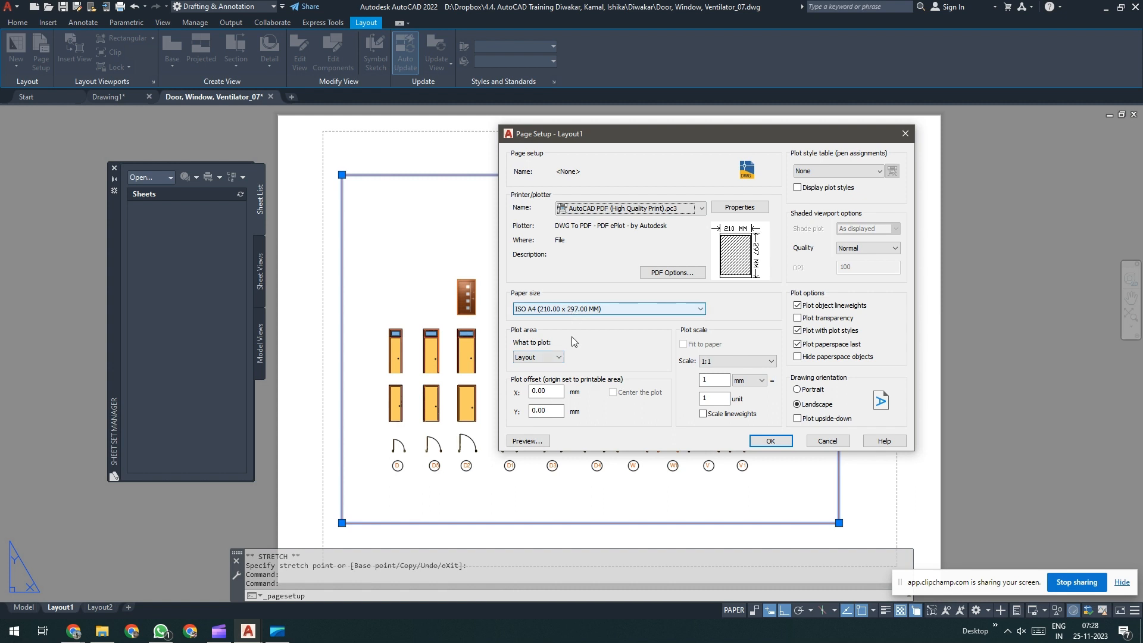
Step: Set the plot units of Layout1 to inches at a scale of 1:1 and finish the page setup
click(770, 360)
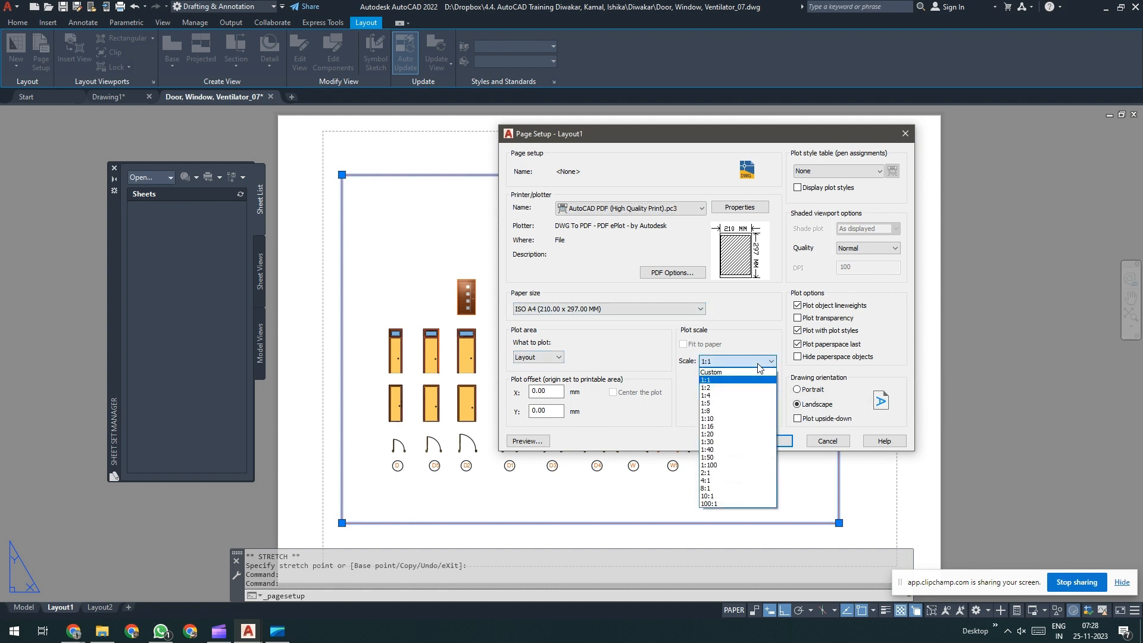
click(755, 380)
click(755, 379)
click(745, 392)
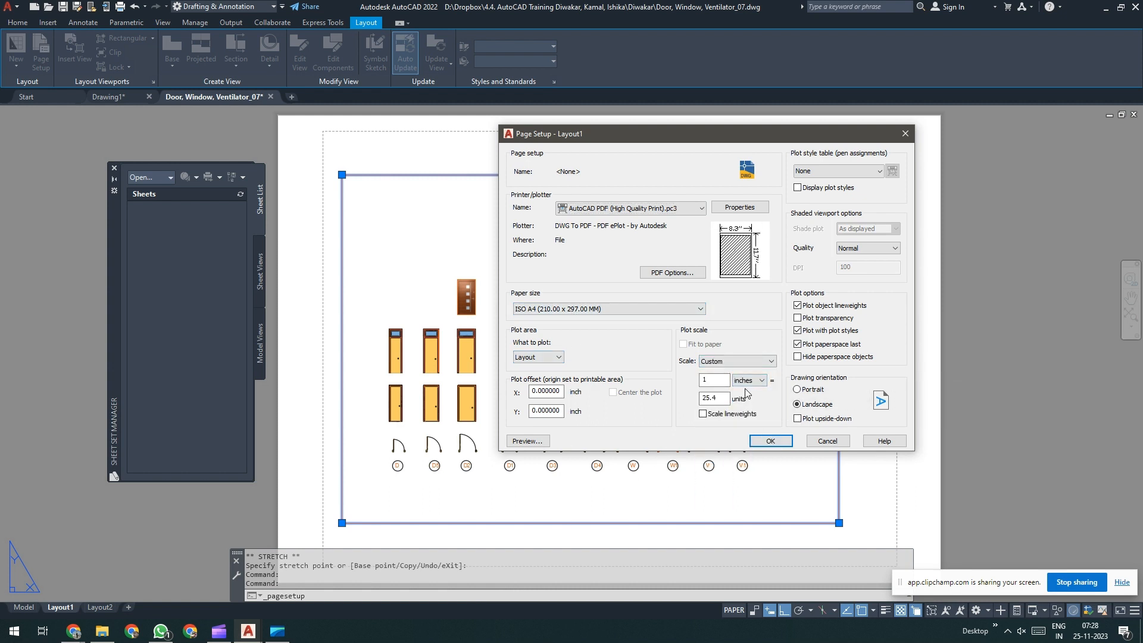
click(722, 364)
click(721, 378)
click(769, 442)
click(753, 415)
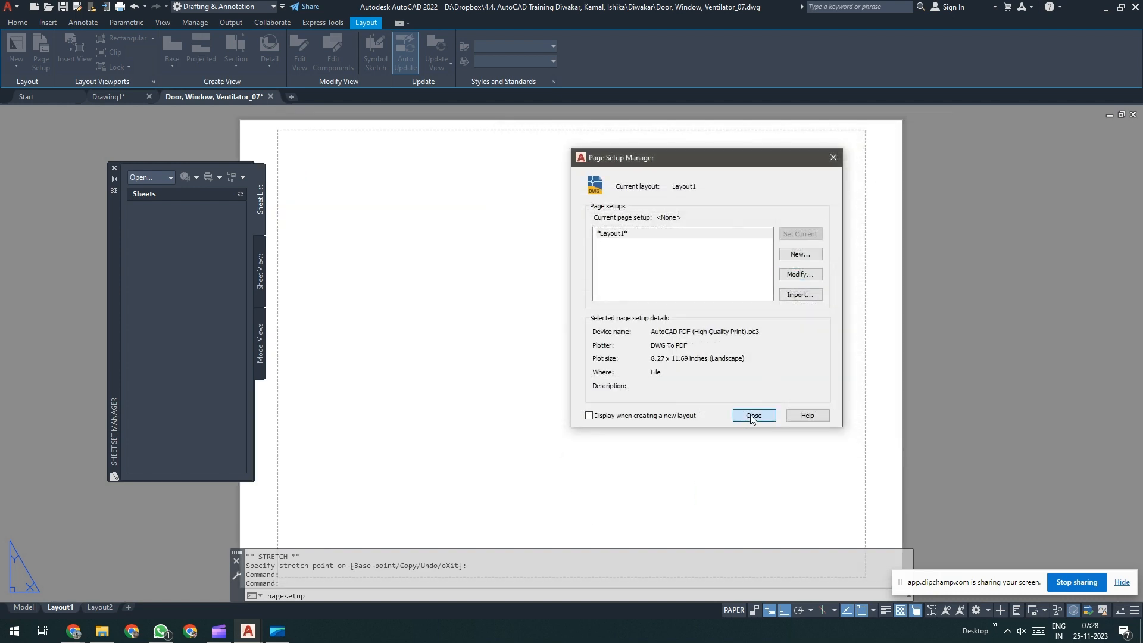
Step: Delete the oversized existing viewport from Layout1
scroll(661, 378, down, 15)
scroll(662, 378, down, 2)
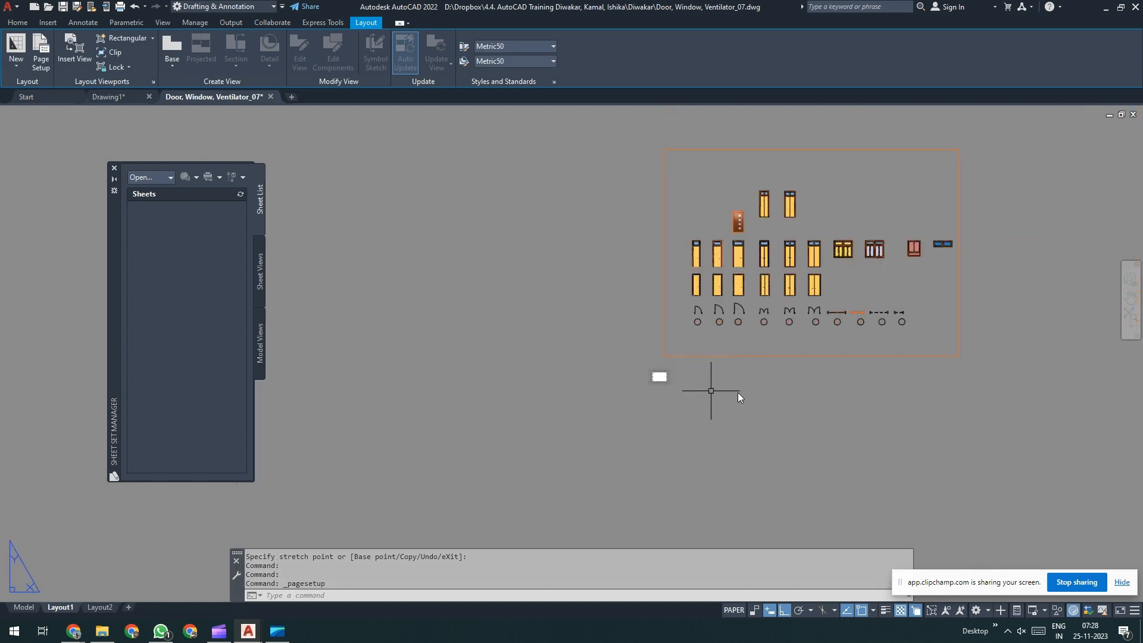
click(740, 391)
click(648, 324)
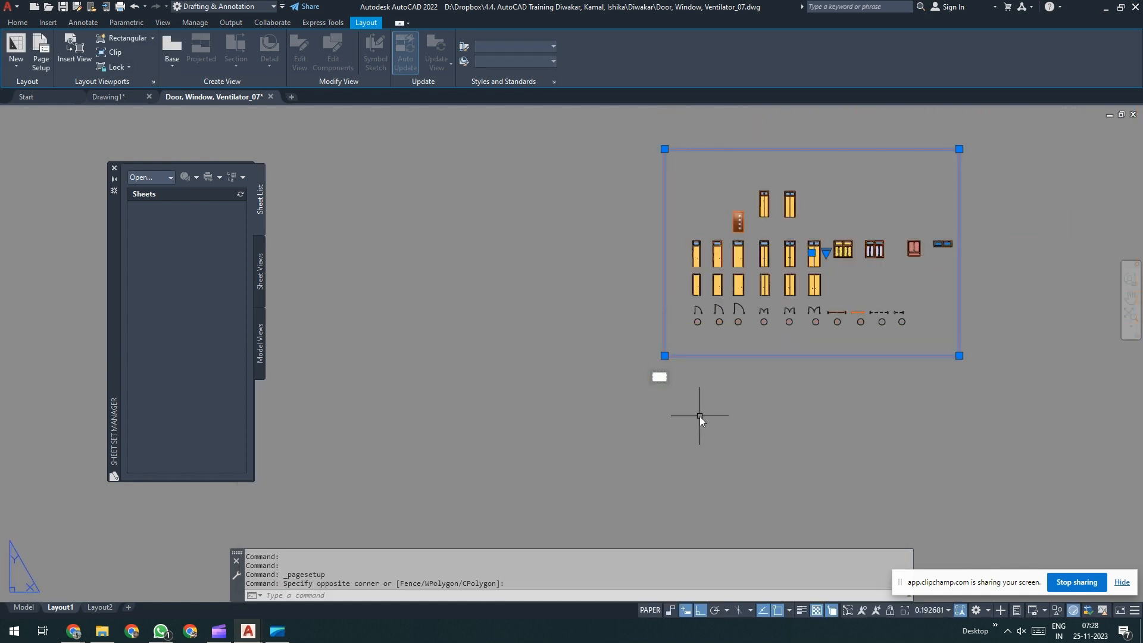
key(Delete)
Step: Draw a rectangular viewport over about the left two thirds of the sheet, just inside the printable area
scroll(641, 369, up, 6)
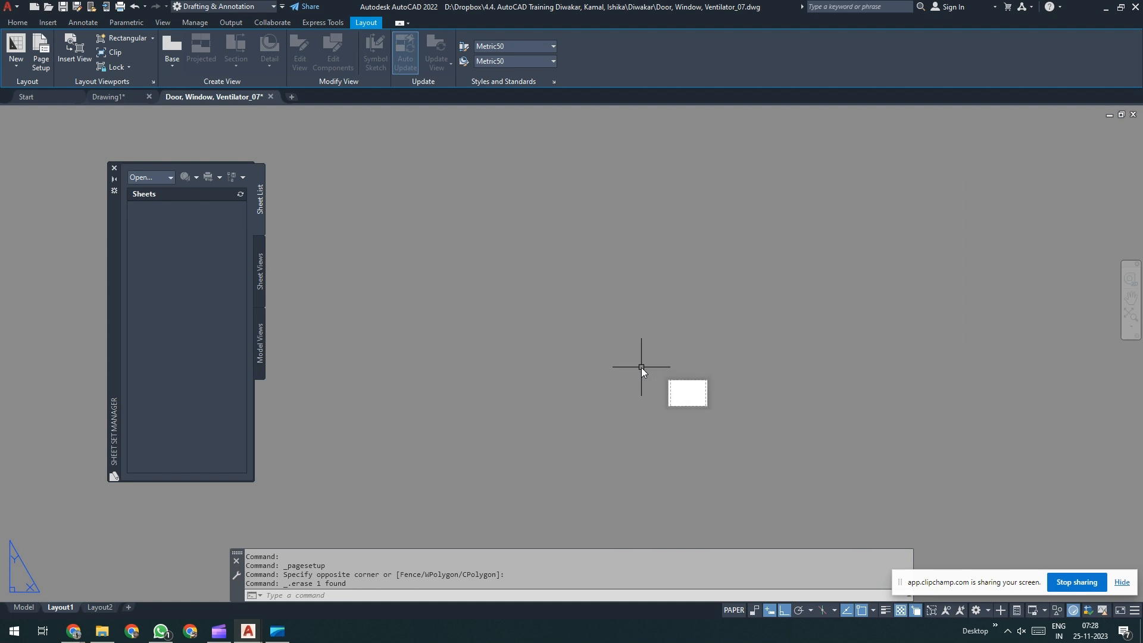
click(131, 39)
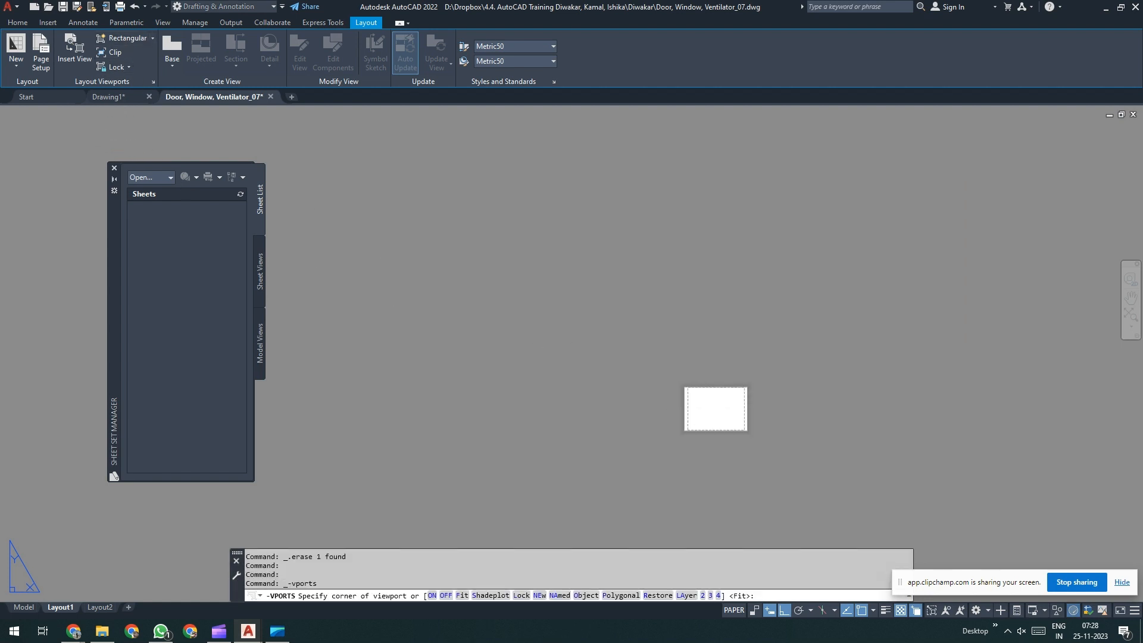
scroll(684, 403, up, 6)
scroll(731, 441, up, 3)
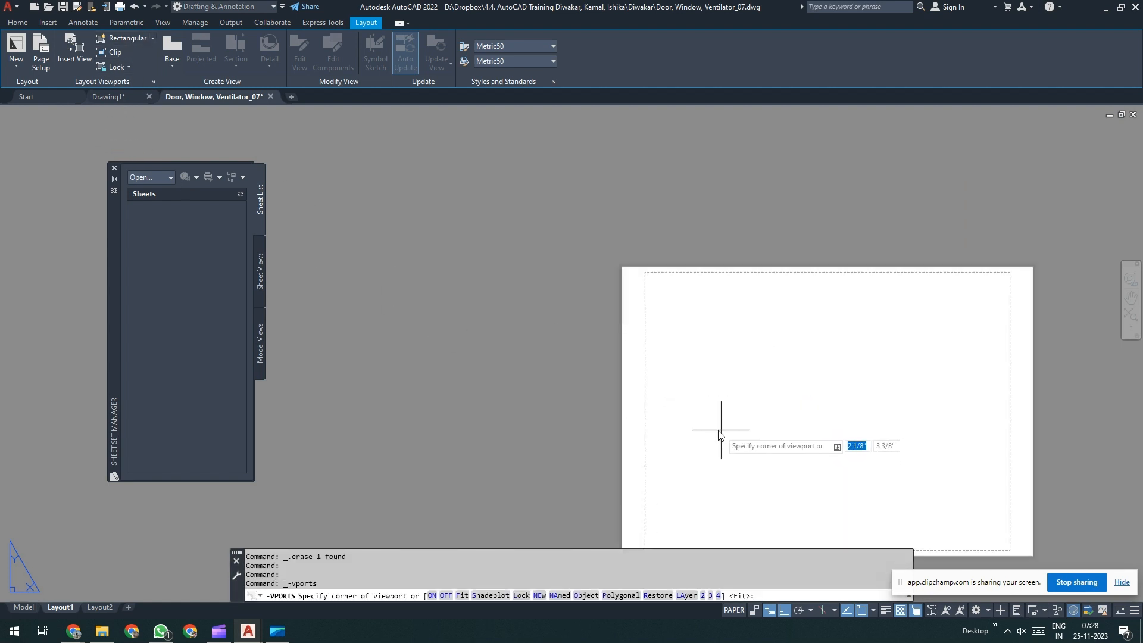
middle_drag(722, 439, 485, 301)
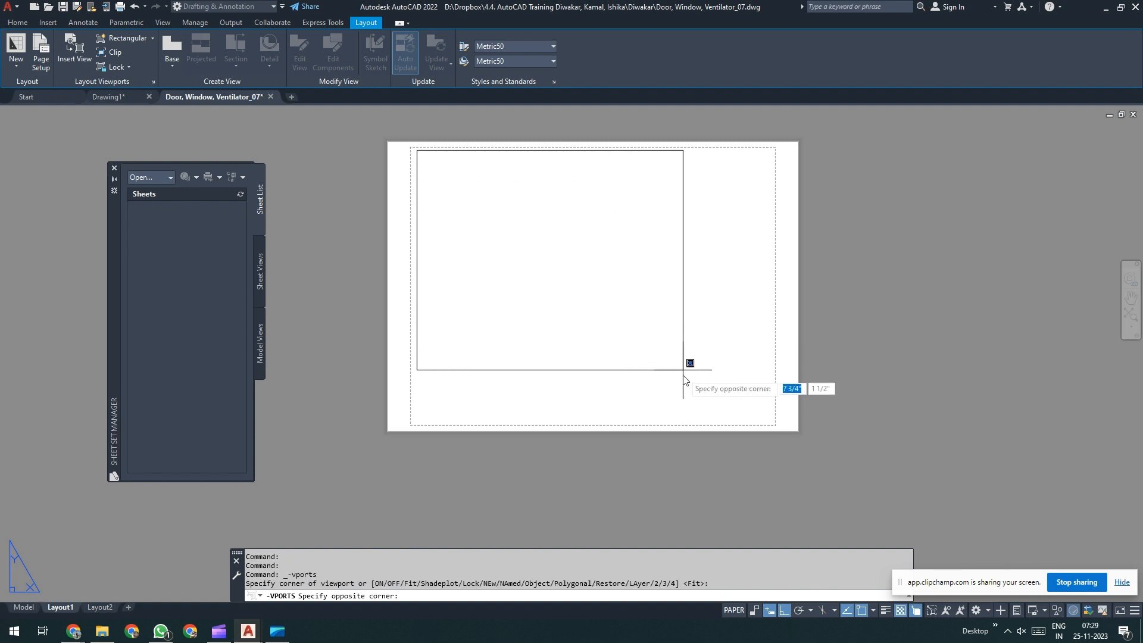
click(675, 422)
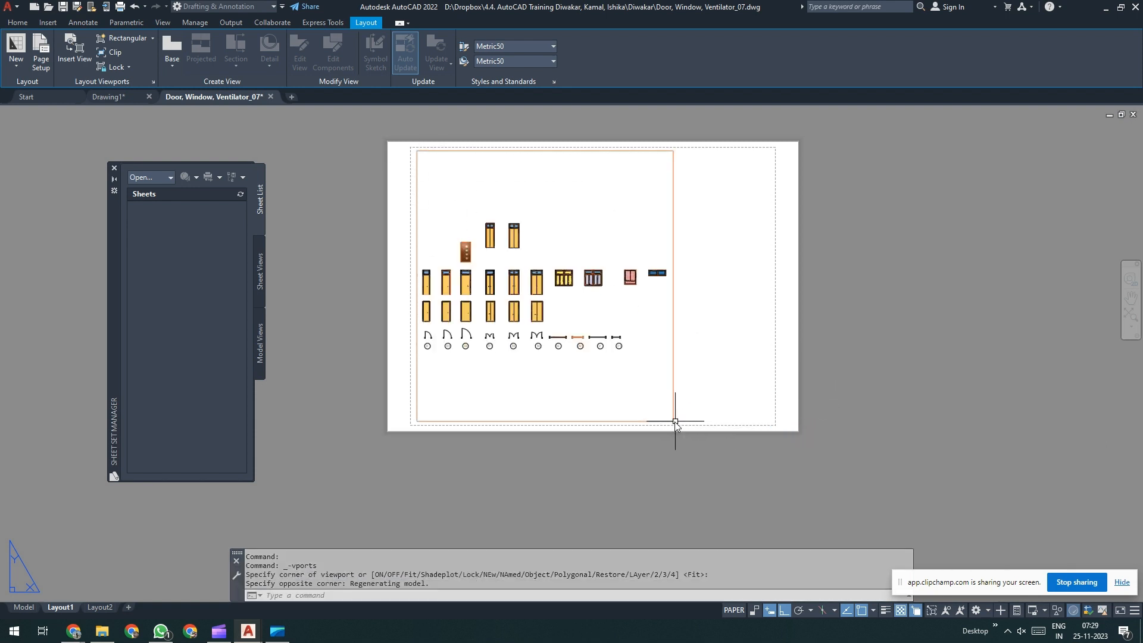
Step: Activate the new viewport and enlarge its view of the single-leaf door elevations
double_click(542, 375)
scroll(445, 298, up, 2)
middle_drag(457, 294, 494, 308)
scroll(532, 308, up, 2)
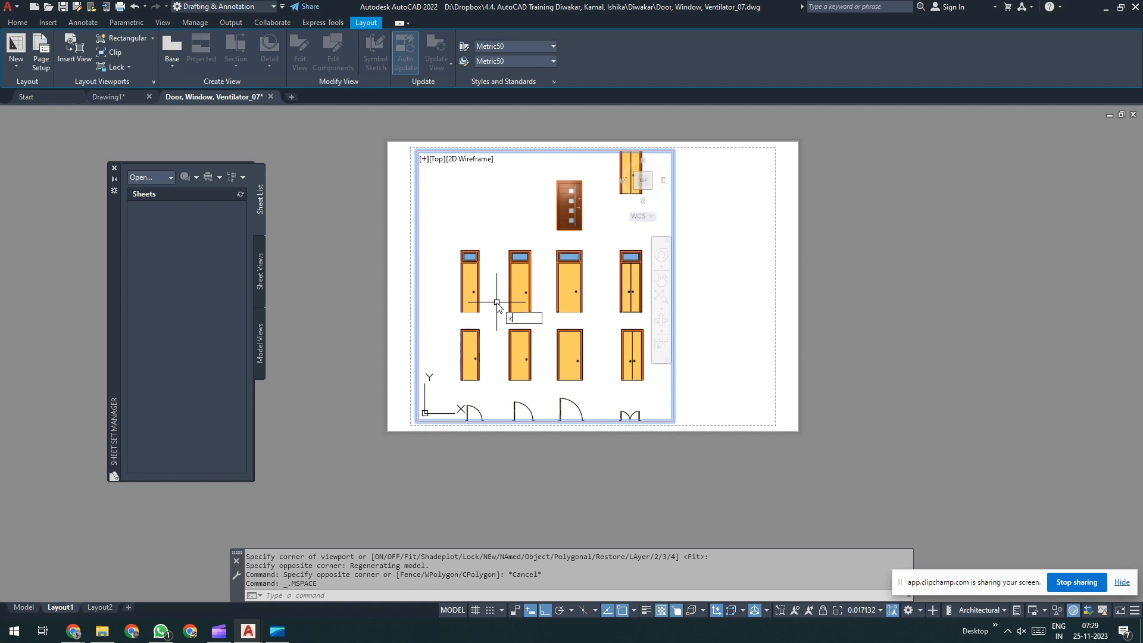
key(Return)
scroll(500, 307, down, 2)
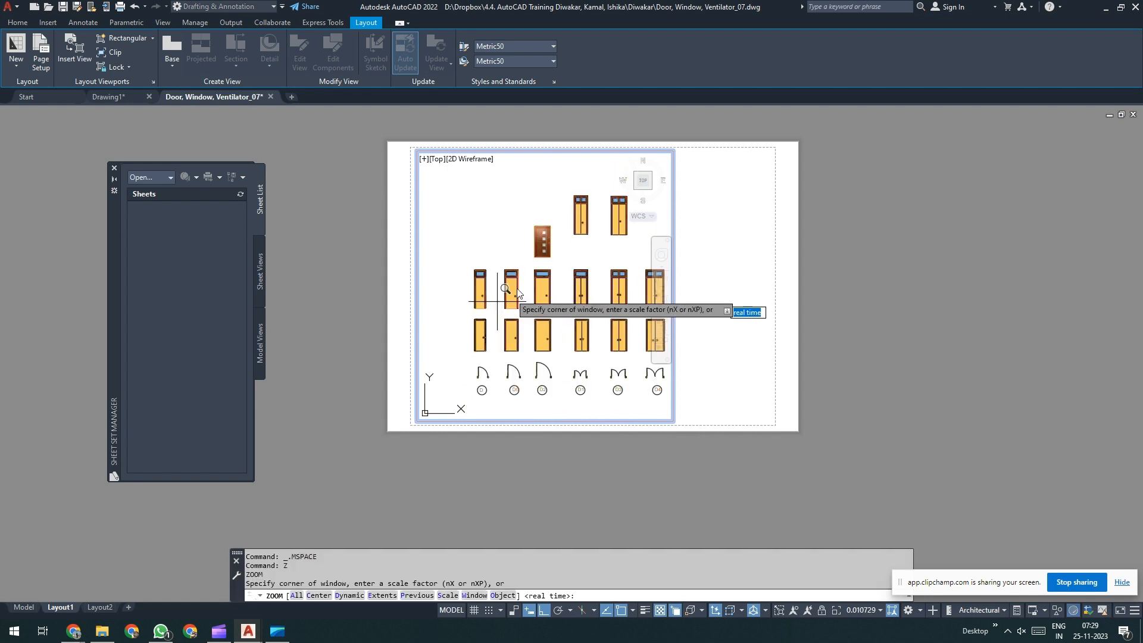
click(558, 224)
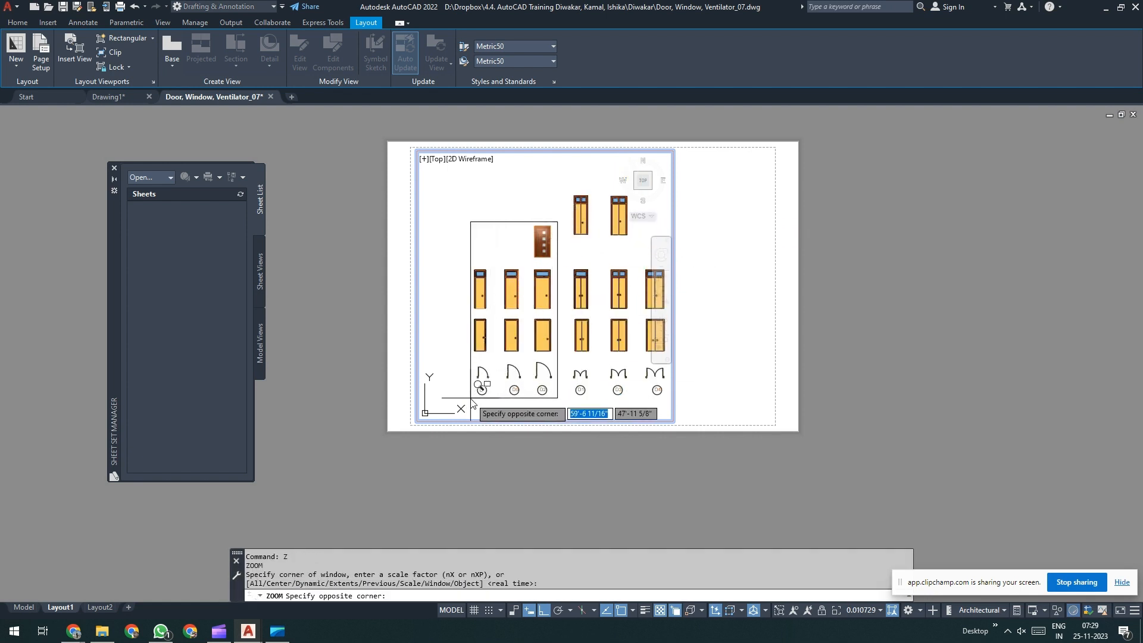
key(Escape)
key(Escape)
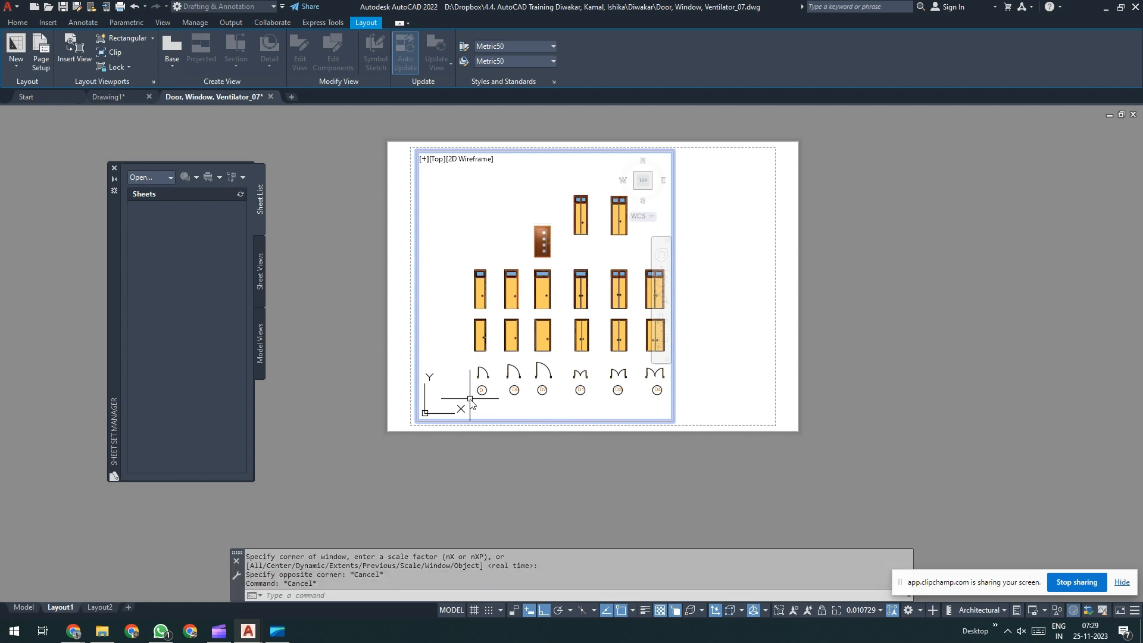
Step: Fit the viewport to the six columns of doors and their plan symbols with a window zoom and return to paper space
scroll(479, 387, down, 2)
key(space)
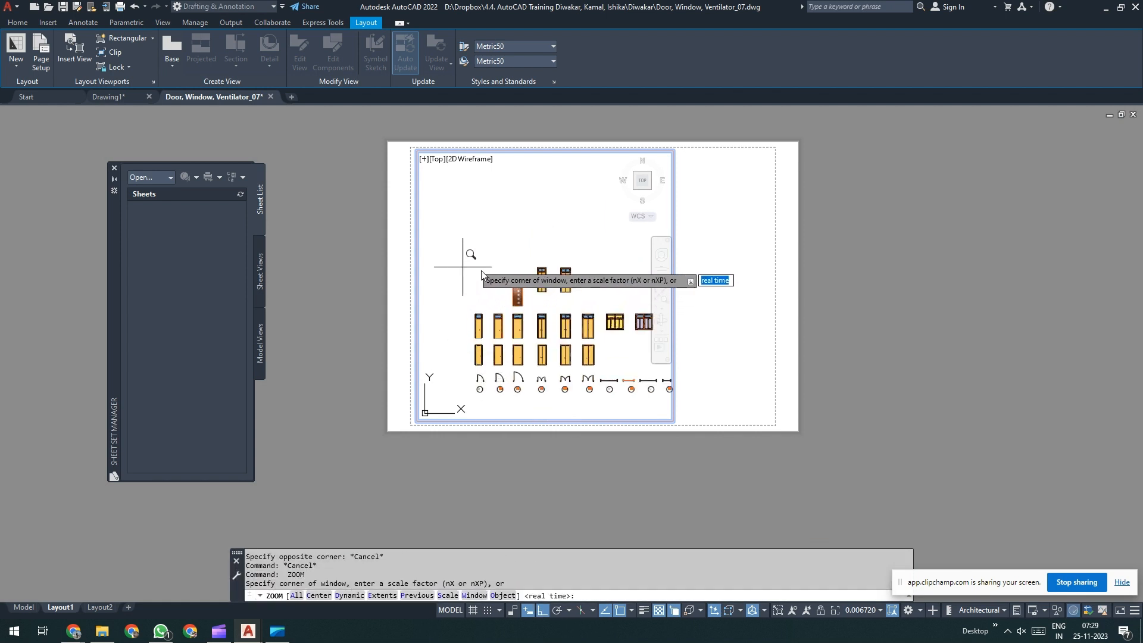
click(600, 402)
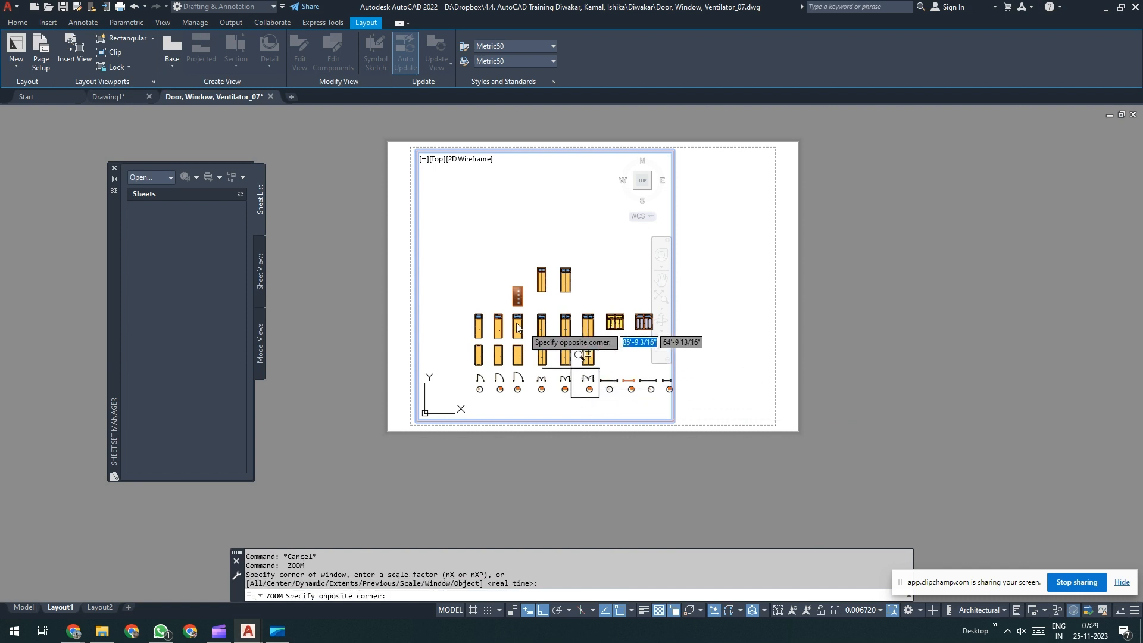
click(451, 257)
double_click(712, 288)
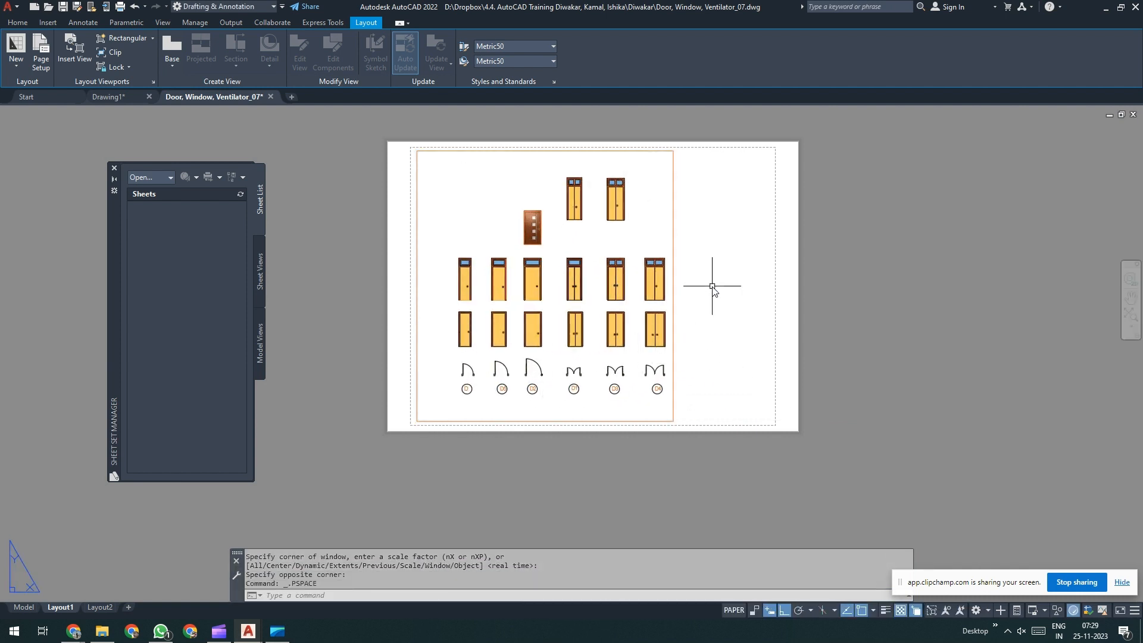
Step: Narrow the door viewport by pulling its right edge inward about 7/8 inch
click(673, 229)
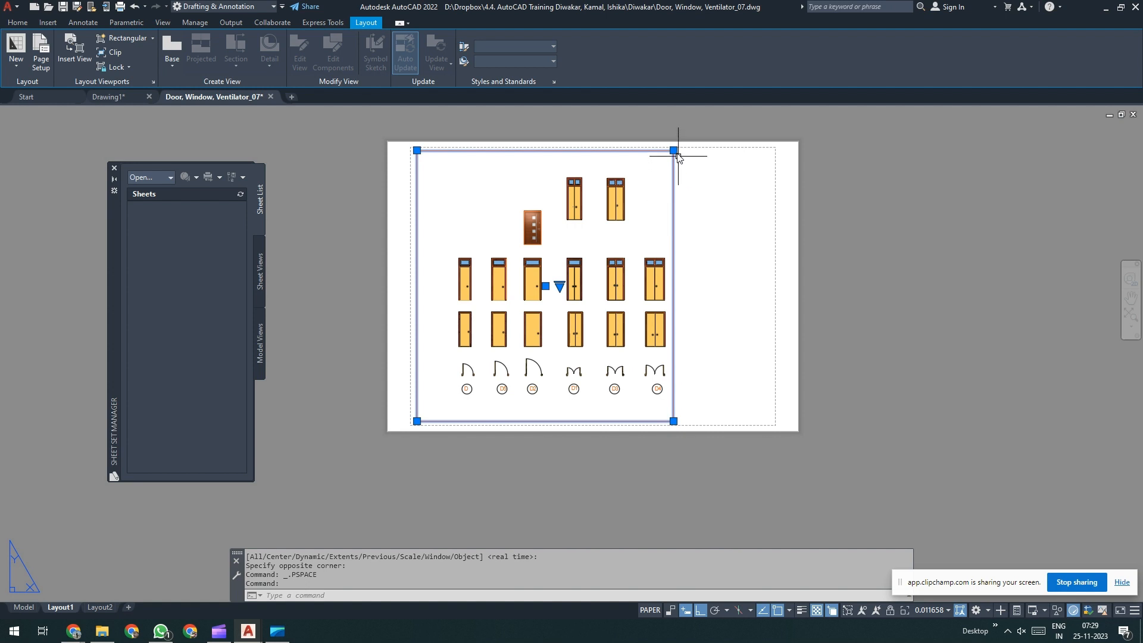
click(673, 150)
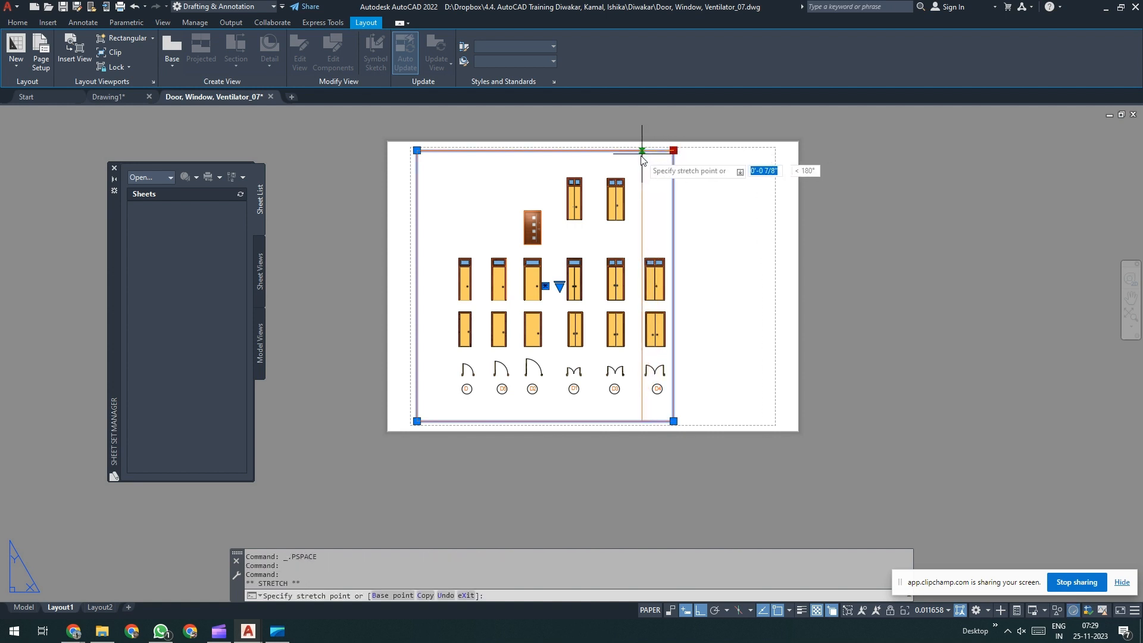
click(640, 155)
Step: Shift the view inside the narrowed viewport so all six door columns fit, and return to paper space
double_click(524, 225)
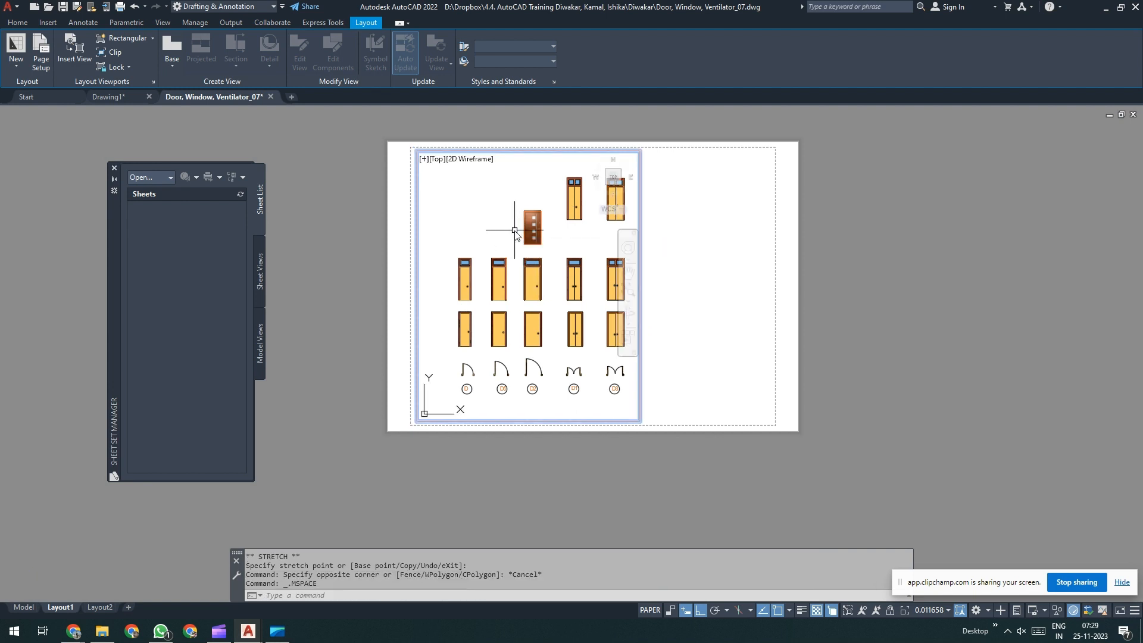
mouse_move(568, 291)
middle_down()
mouse_move(516, 298)
mouse_move(534, 294)
middle_up()
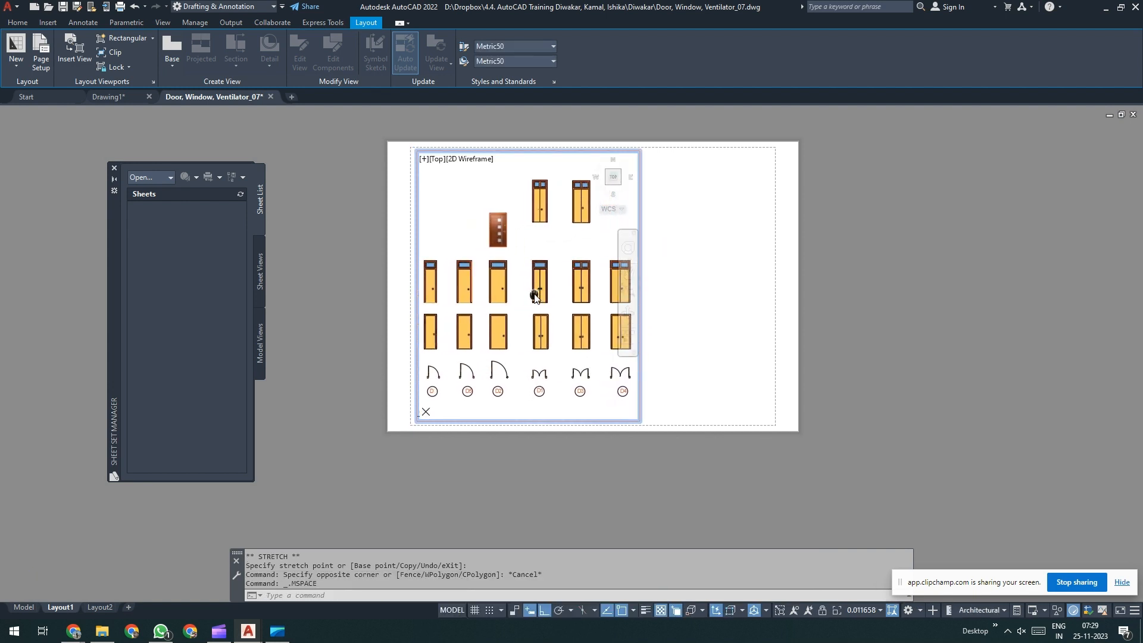
double_click(669, 235)
key(Escape)
key(Escape)
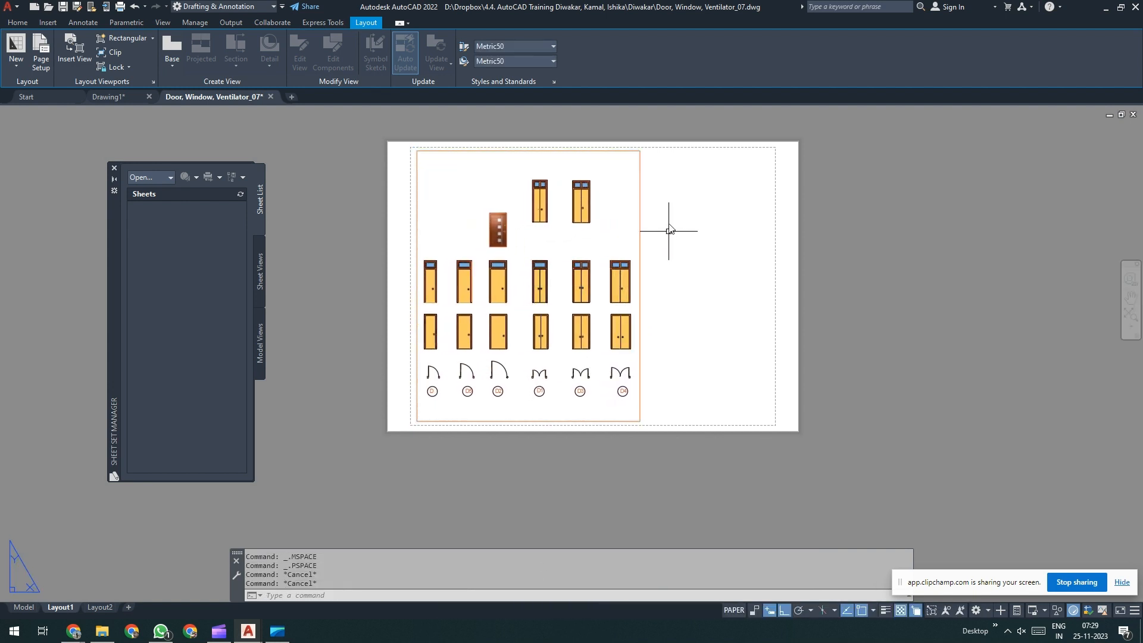
Step: Draw a second rectangular viewport from the door viewport's upper-right corner to the printable area's right side, about two thirds of its height
click(658, 192)
click(574, 228)
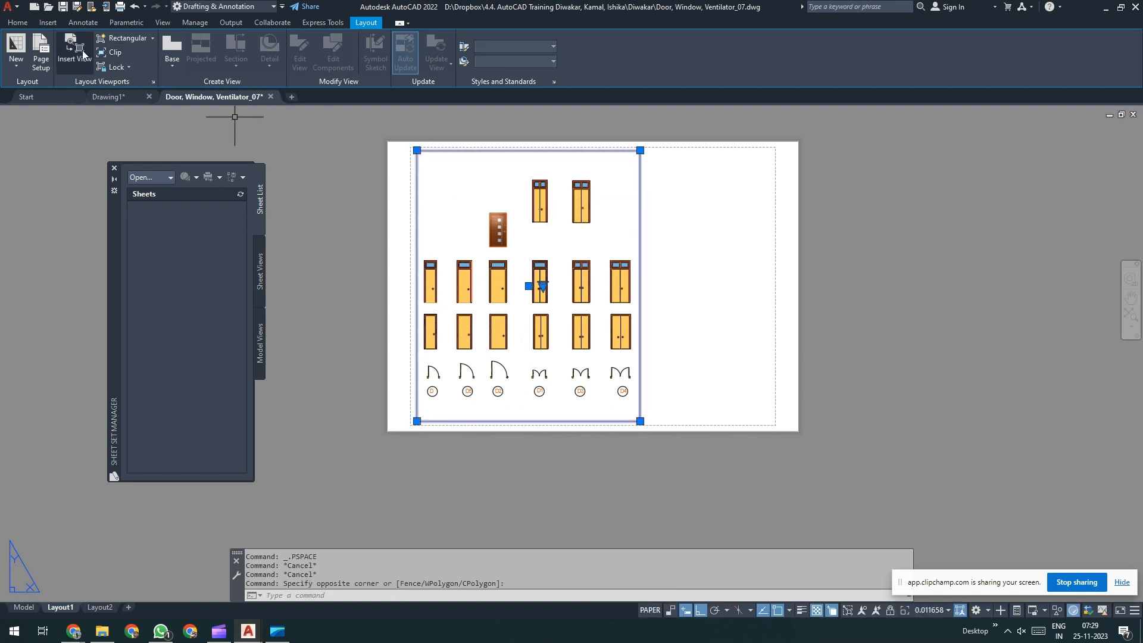
key(Escape)
click(122, 38)
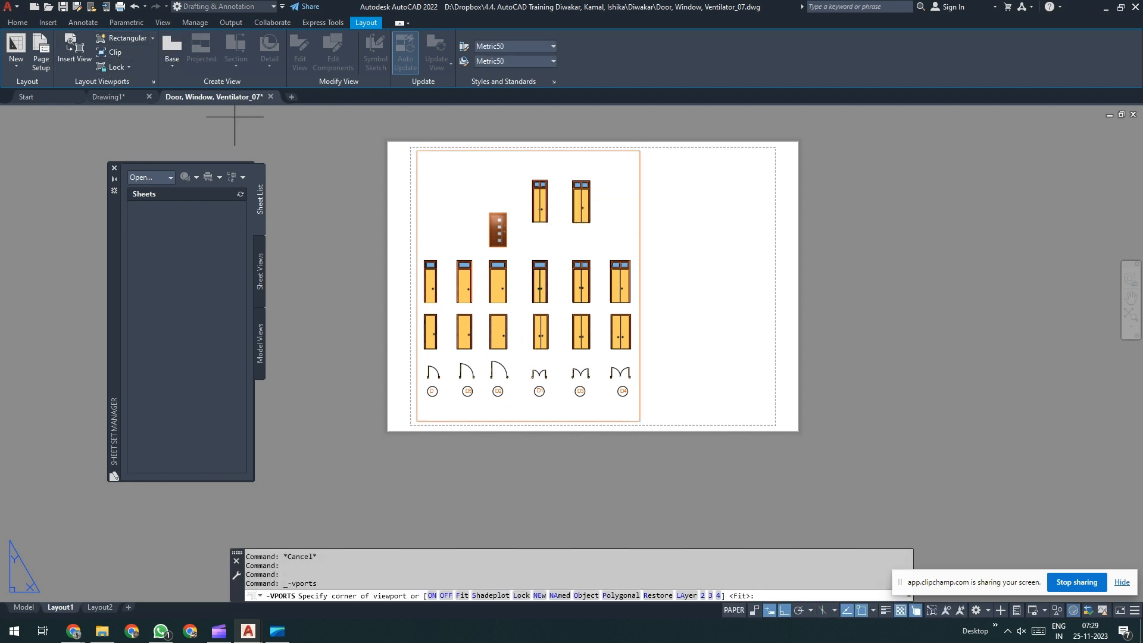
click(639, 151)
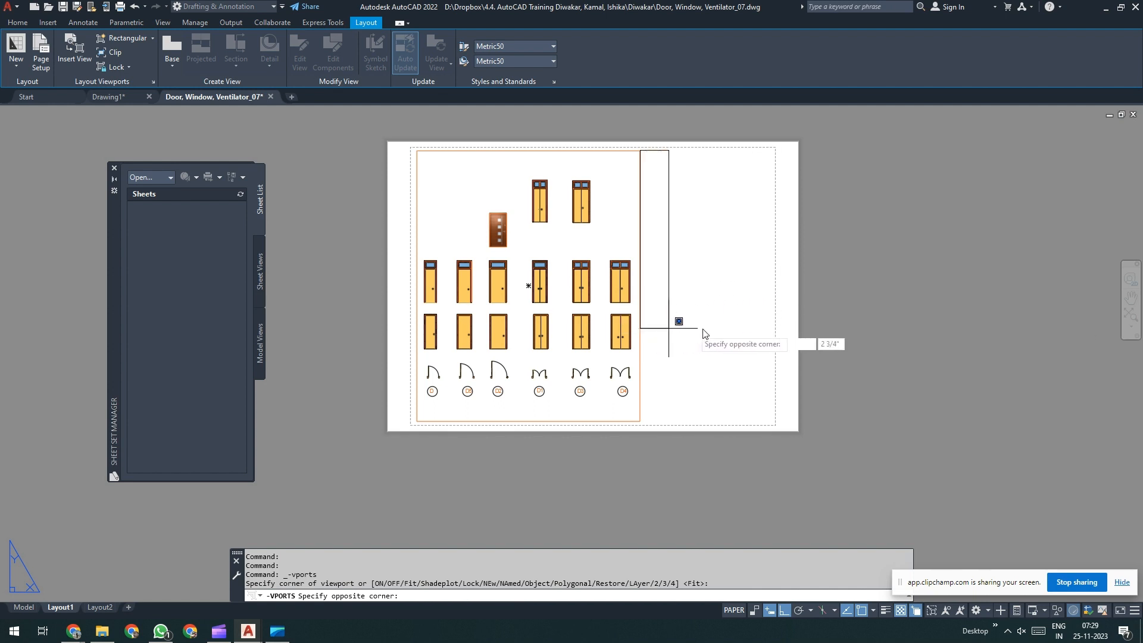
click(766, 324)
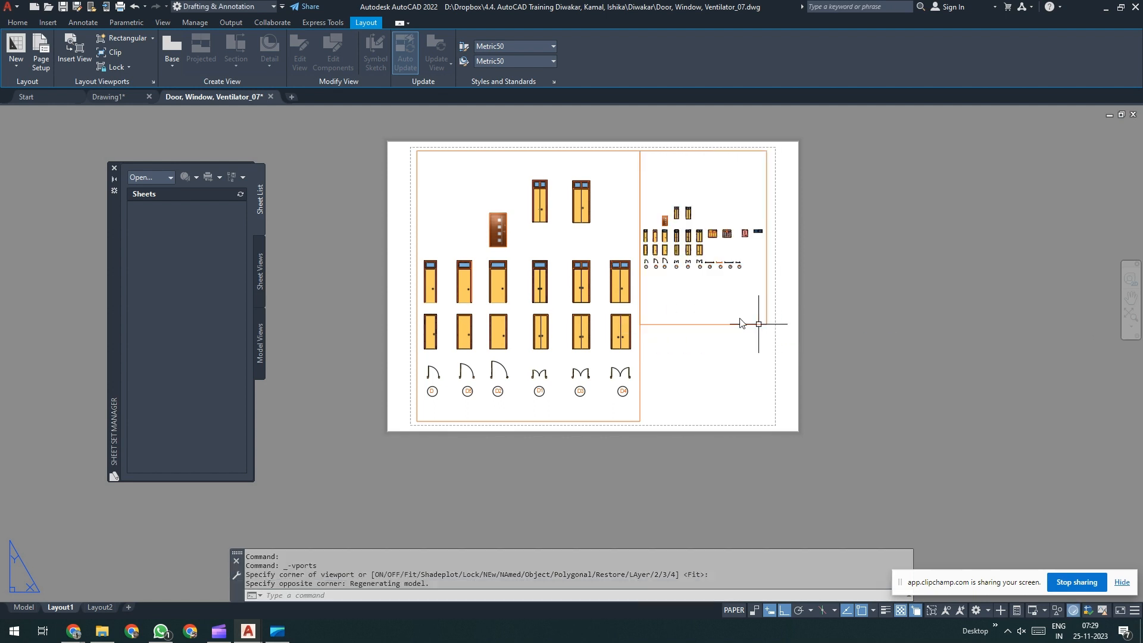
Step: Activate the second viewport, enlarge its view, and window-zoom on the window elevations and their plan symbols beside the doors
double_click(712, 302)
scroll(706, 286, up, 3)
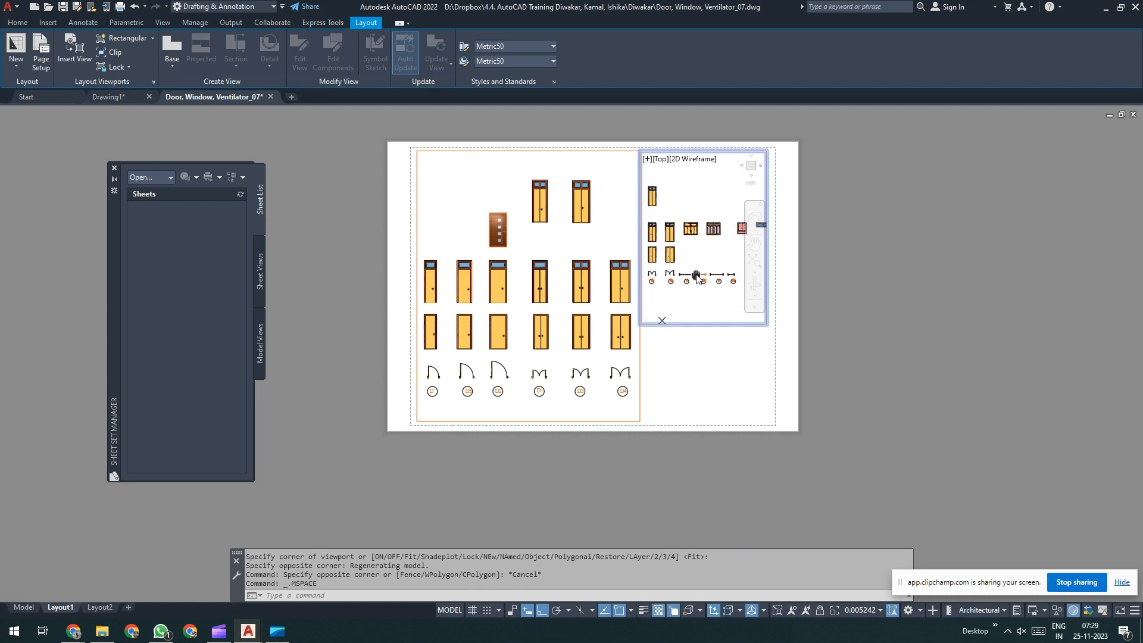
middle_drag(697, 276, 696, 275)
key(Return)
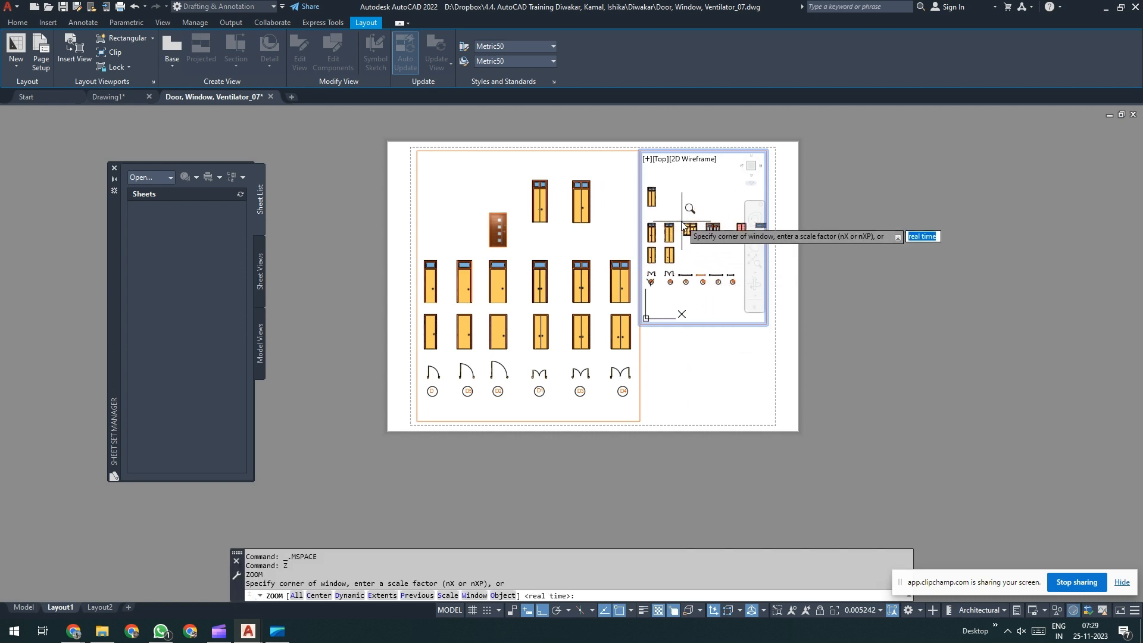
click(649, 223)
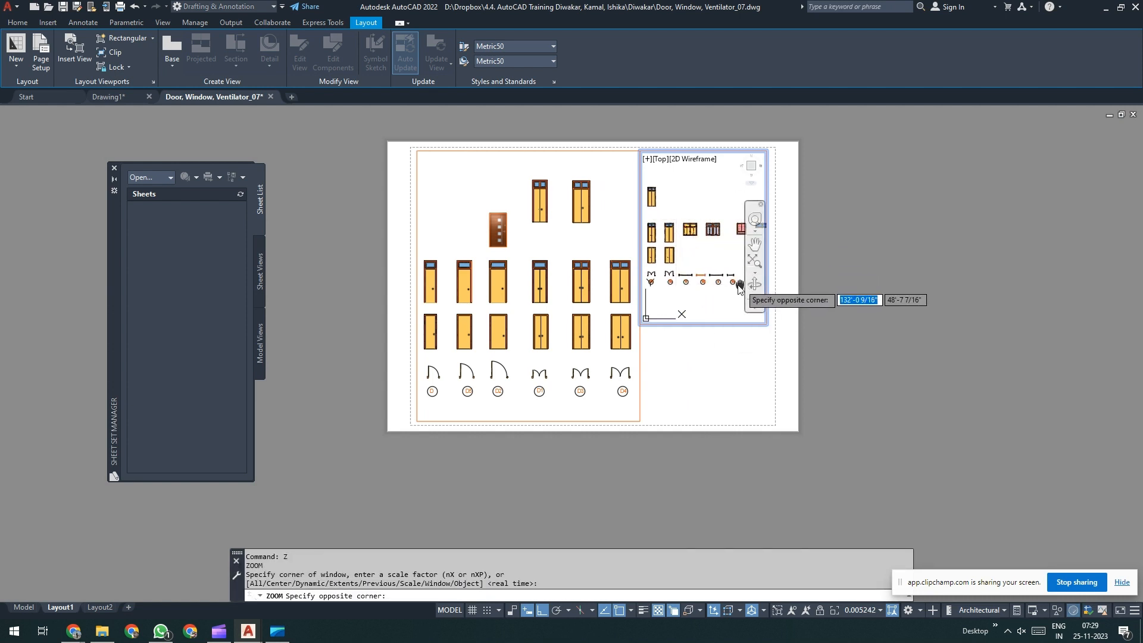
Step: Window-zoom the narrower viewport beside the doors onto the windows and ventilators, and return to paper space
click(730, 301)
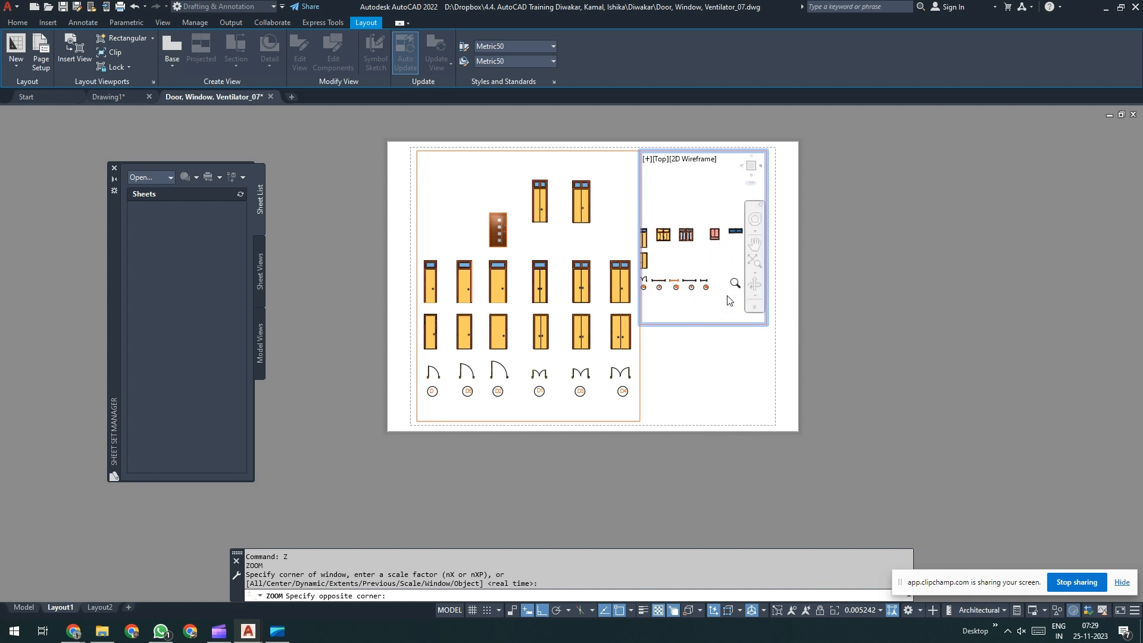
double_click(713, 379)
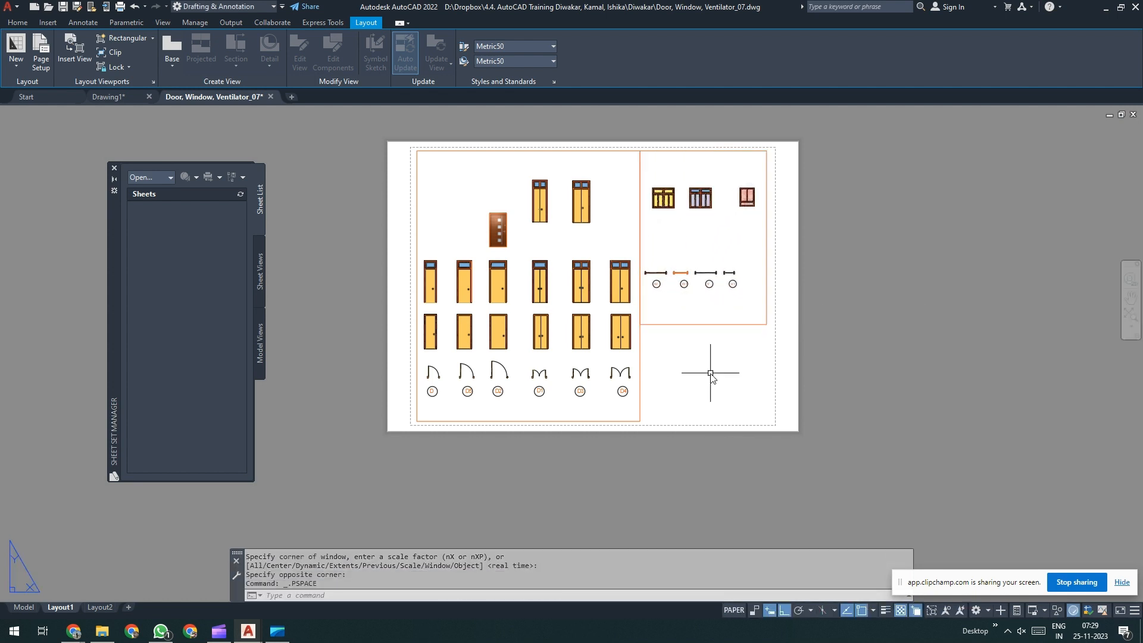
Step: Draw a rectangle filling the empty area below the windows viewport, flush with the edges of both viewports
key(Return)
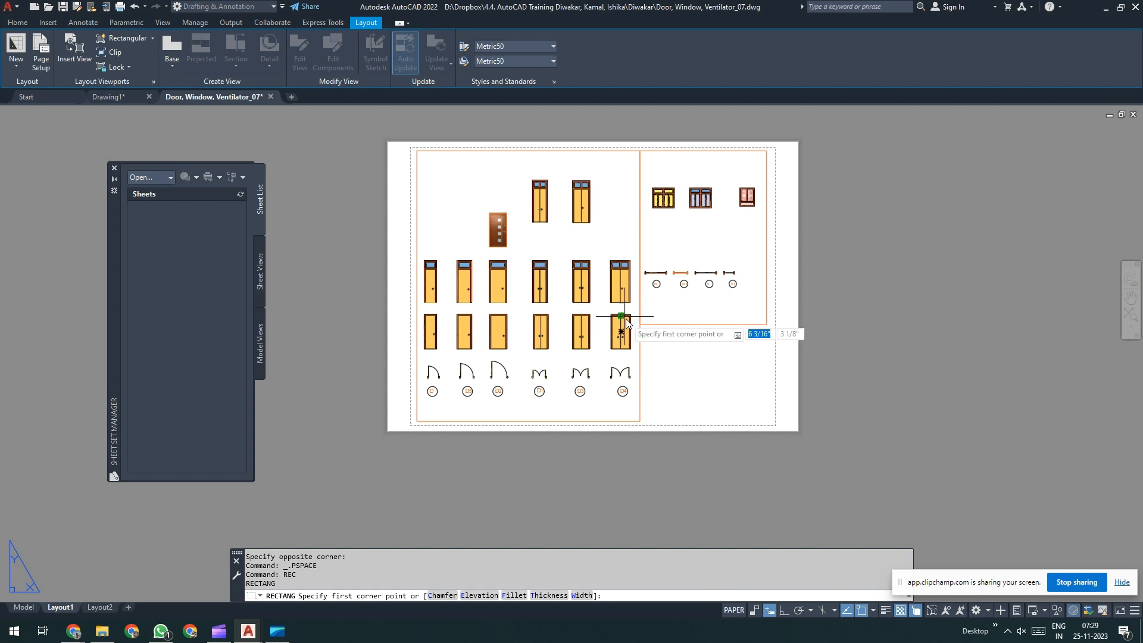
click(642, 327)
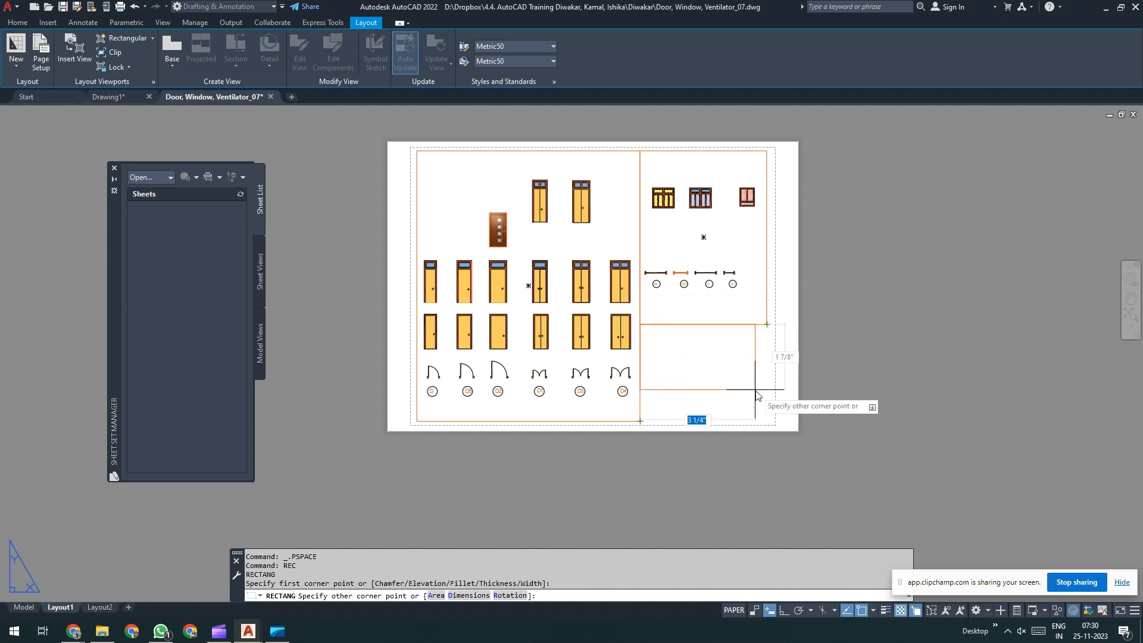
click(767, 421)
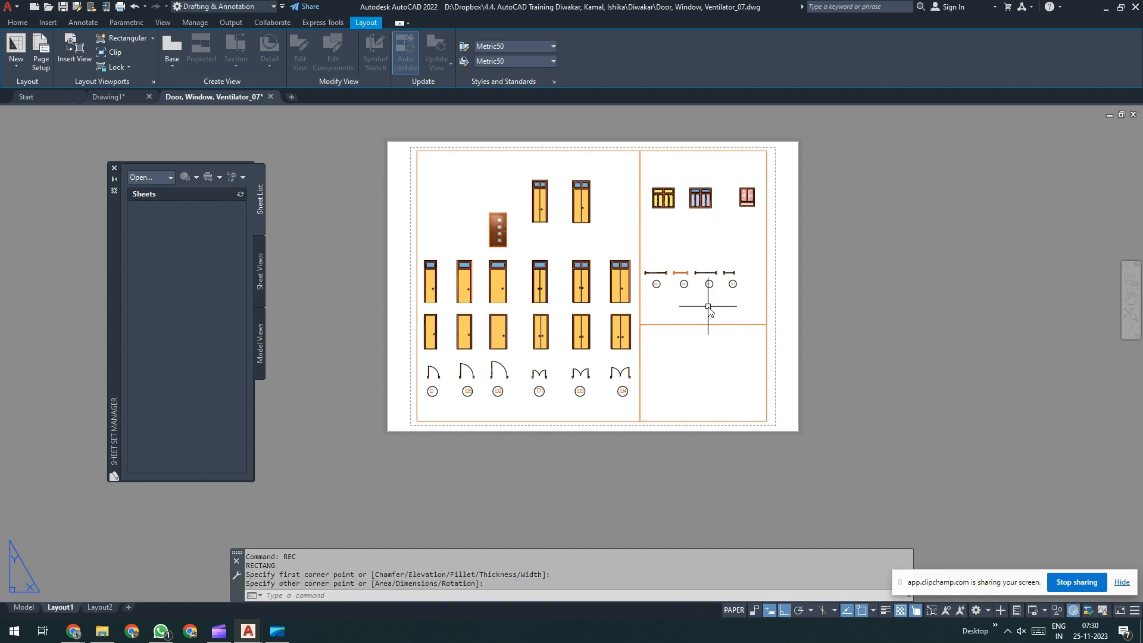
Step: Set the color of both viewport borders and the new rectangle to ByLayer
middle_drag(668, 238, 670, 256)
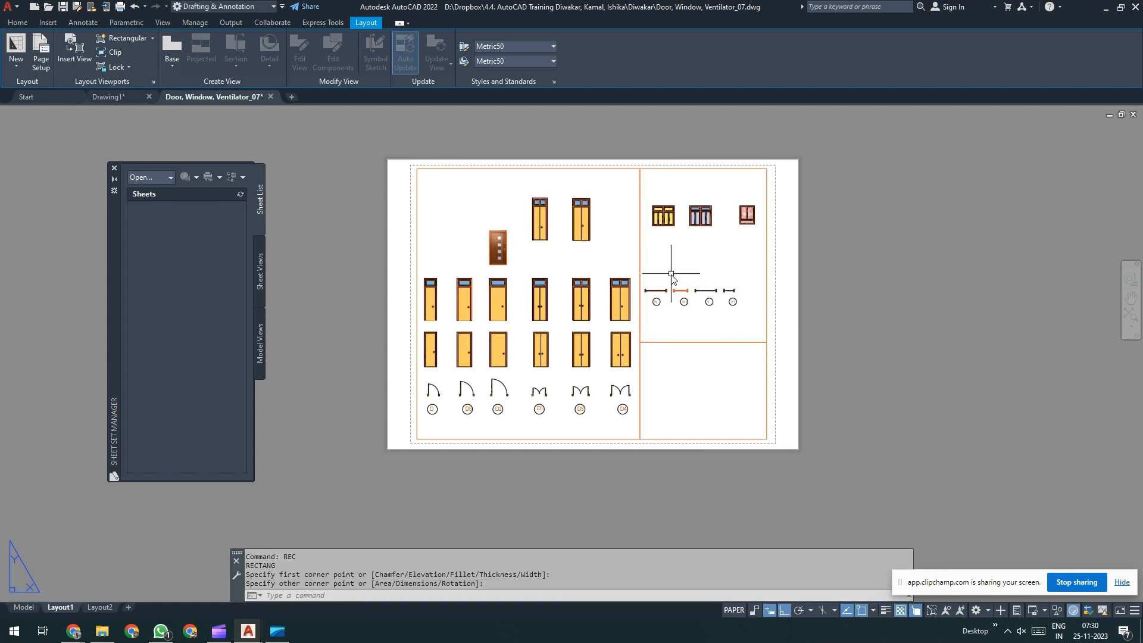
click(671, 322)
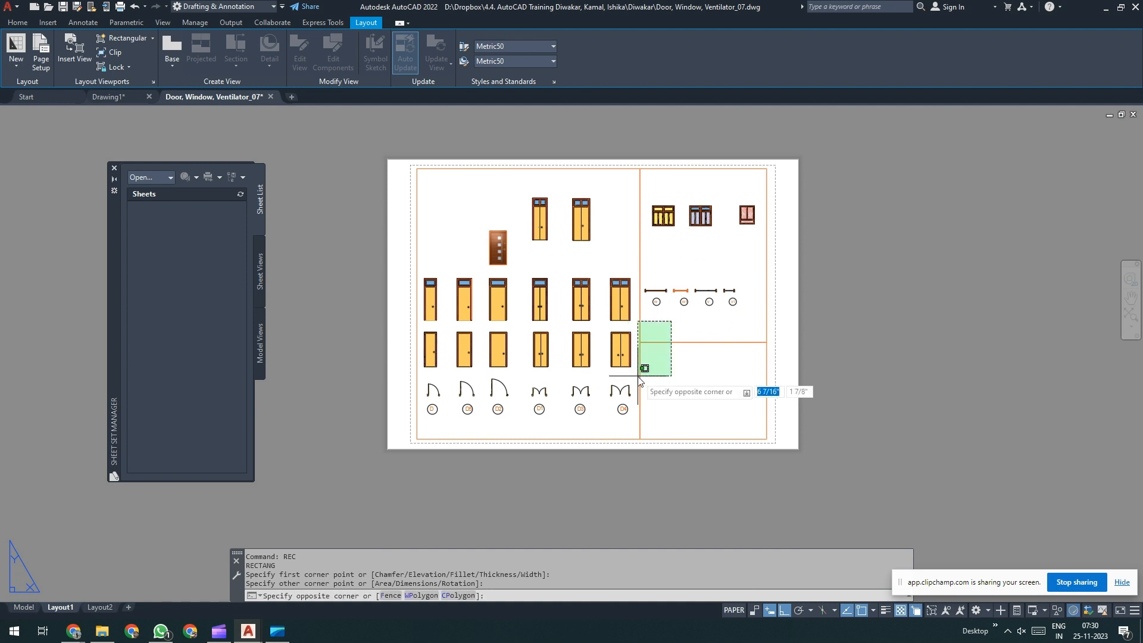
click(633, 383)
click(17, 22)
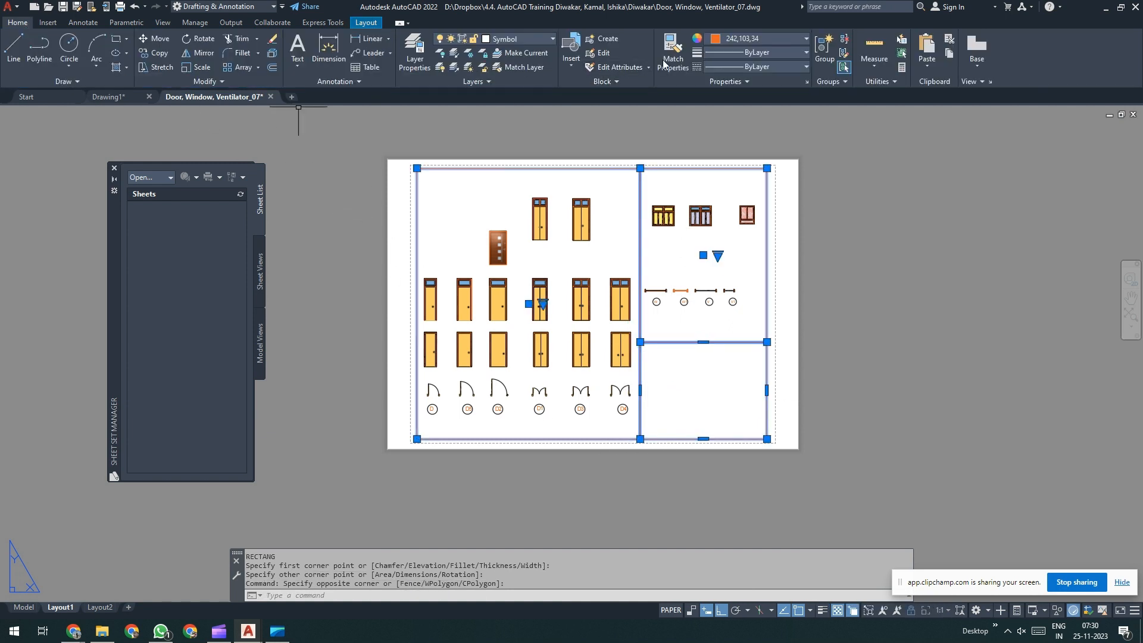
click(755, 38)
click(753, 55)
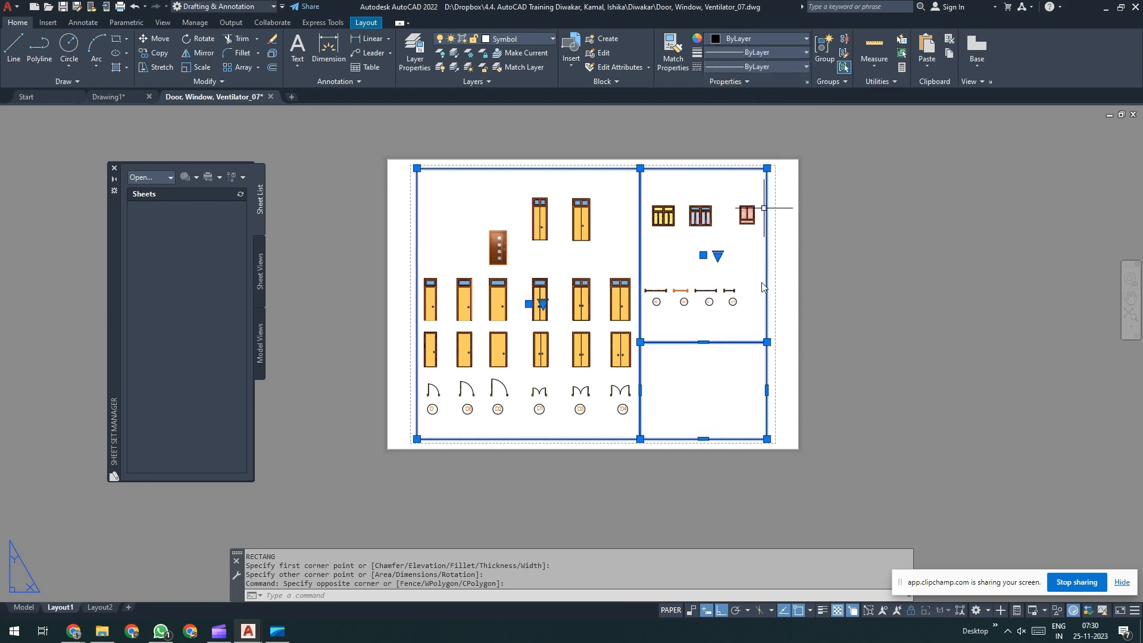
key(Escape)
key(Escape)
key(Escape)
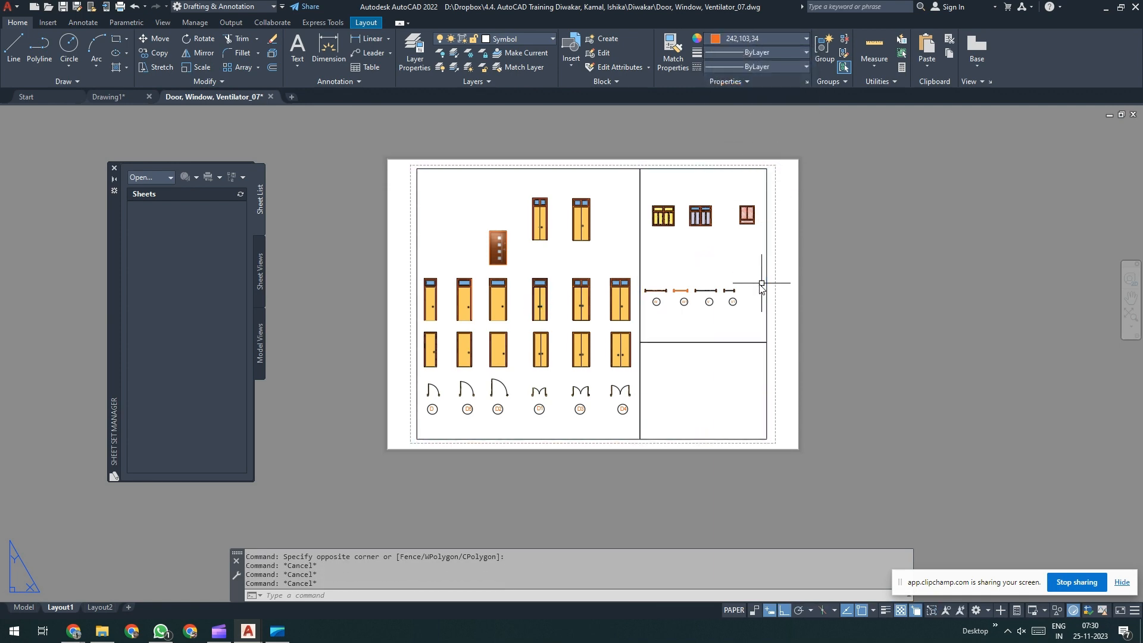
Step: Save the drawing as Door, Window, Ventilator_08.dwg in the Door, Window, Ventilator folder, replacing the existing file and updating relative paths
click(11, 9)
click(53, 156)
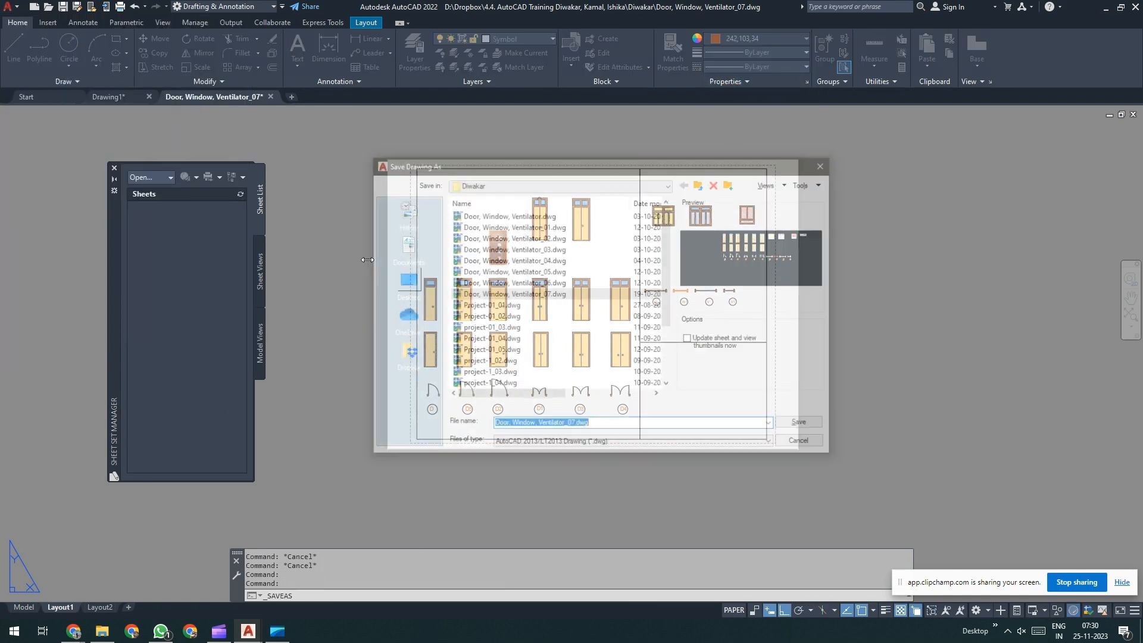
click(538, 185)
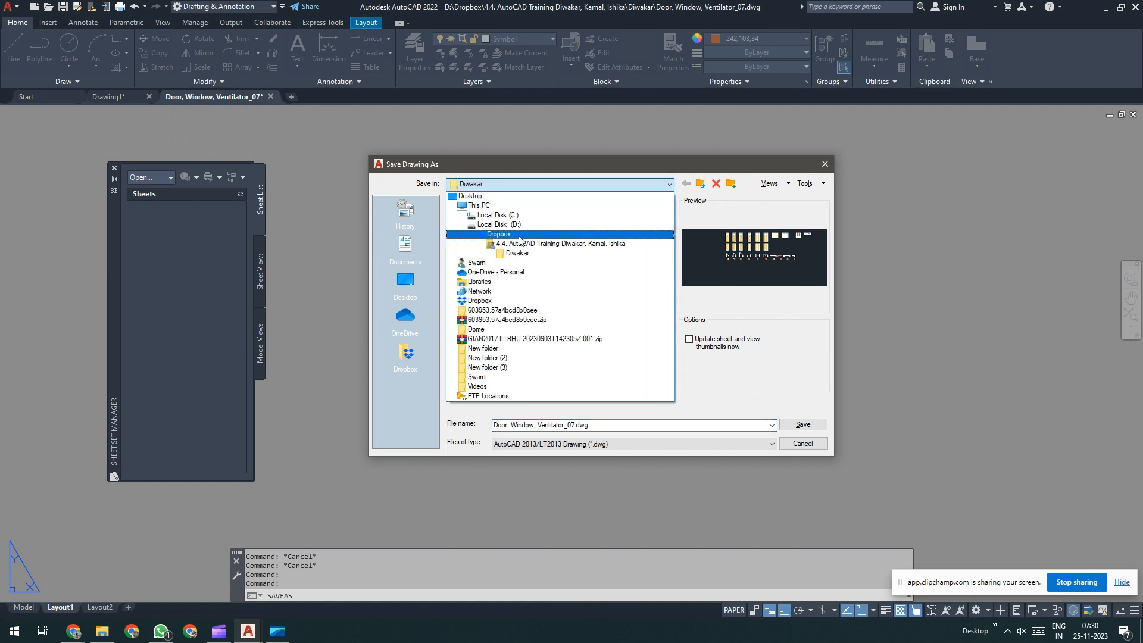
click(521, 243)
double_click(471, 261)
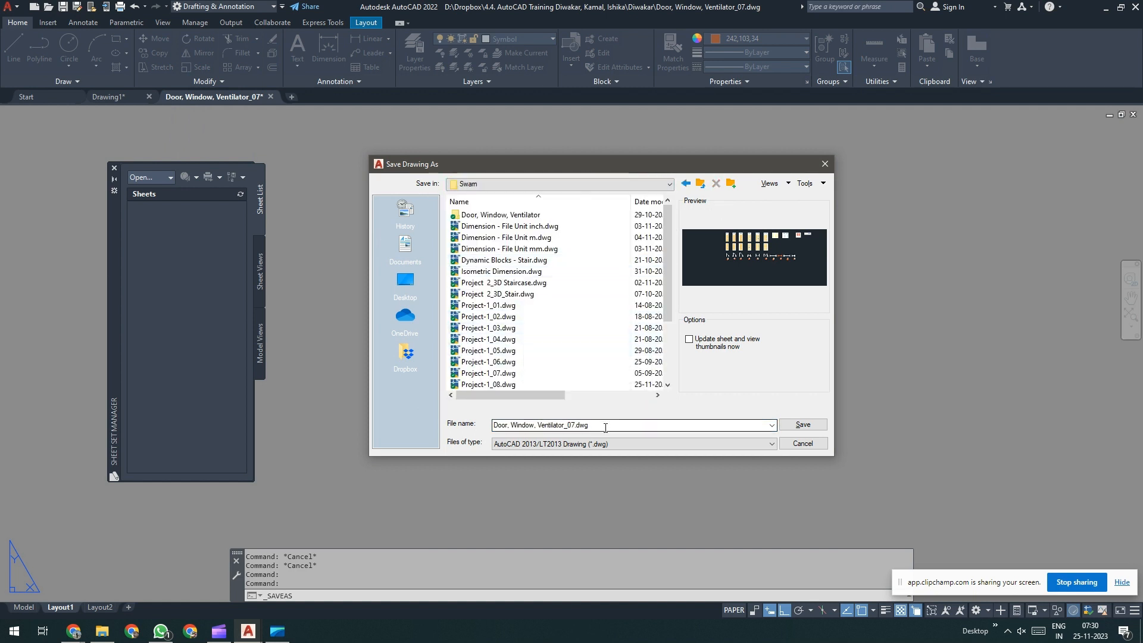
double_click(518, 215)
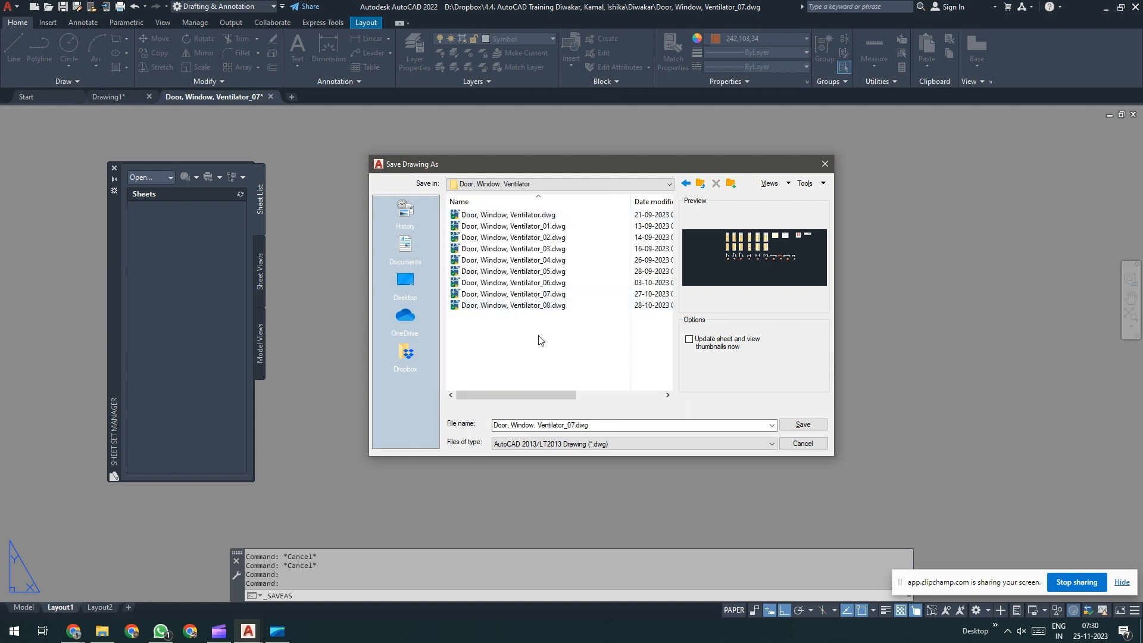
click(535, 305)
click(802, 424)
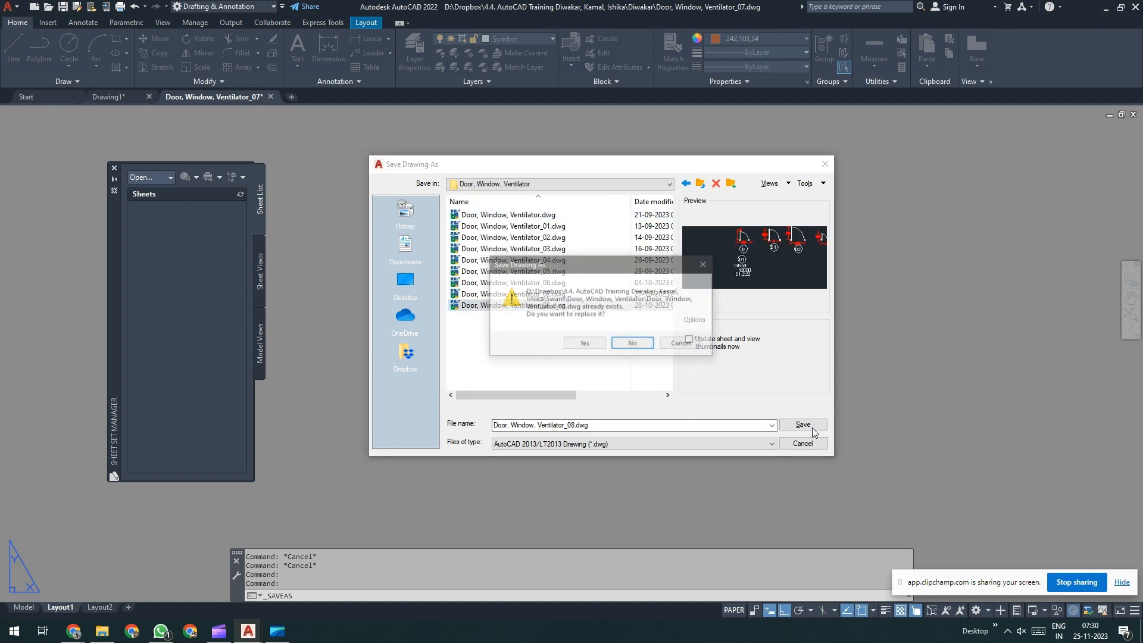
click(583, 344)
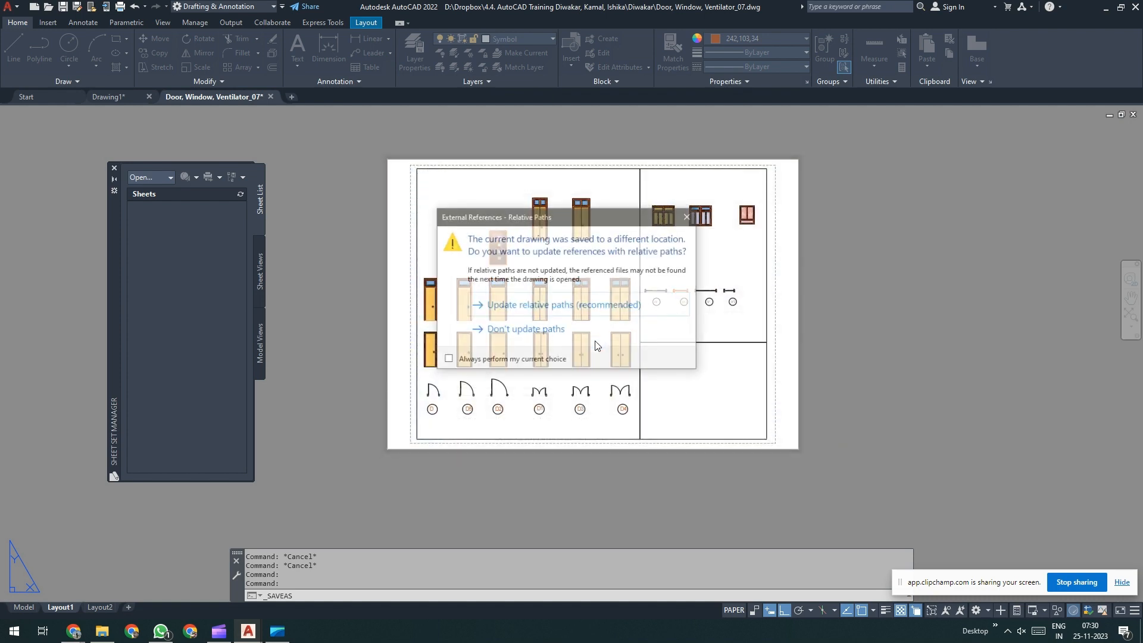
click(568, 306)
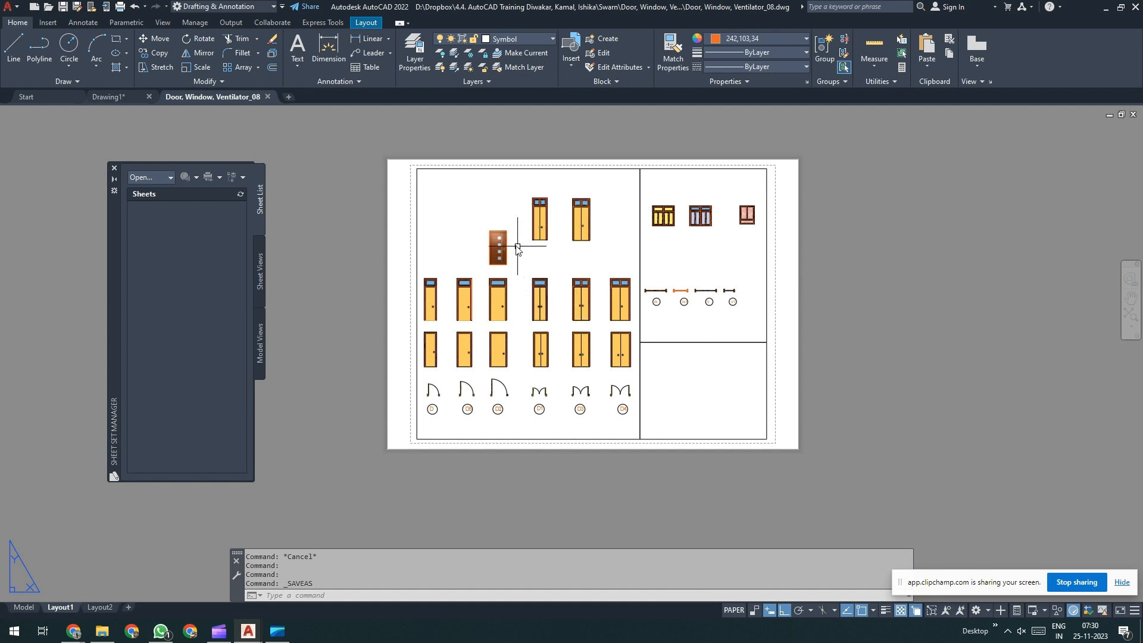
Step: Close the Door, Window, Ventilator_08 drawing with its changes saved, and close the Sheet Set Manager
scroll(505, 244, up, 4)
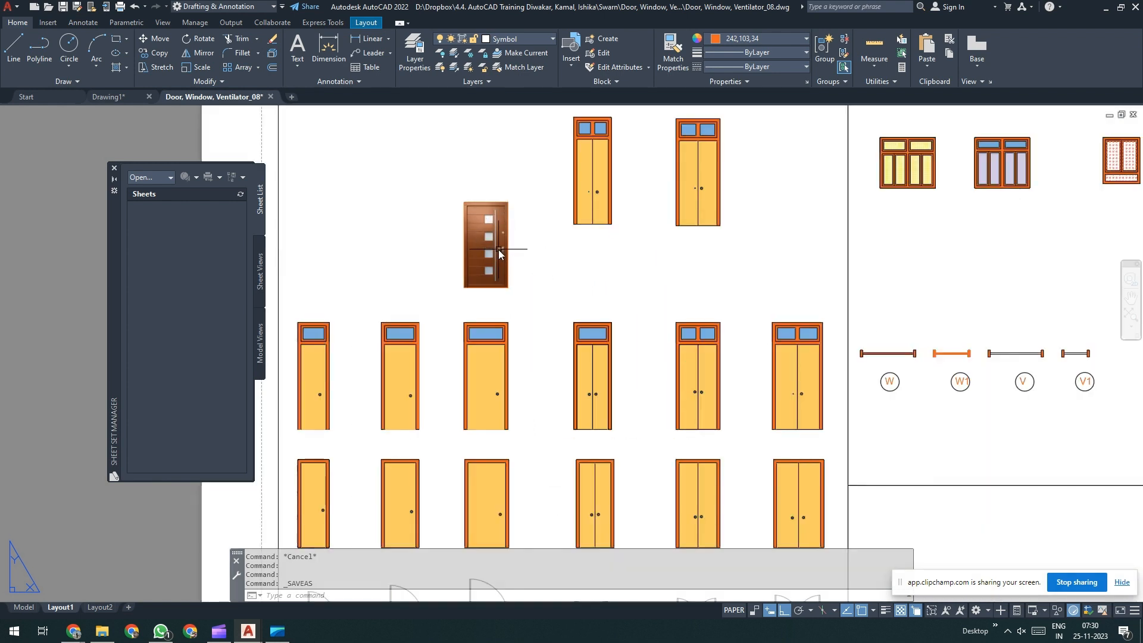
scroll(498, 249, down, 2)
scroll(498, 249, down, 2)
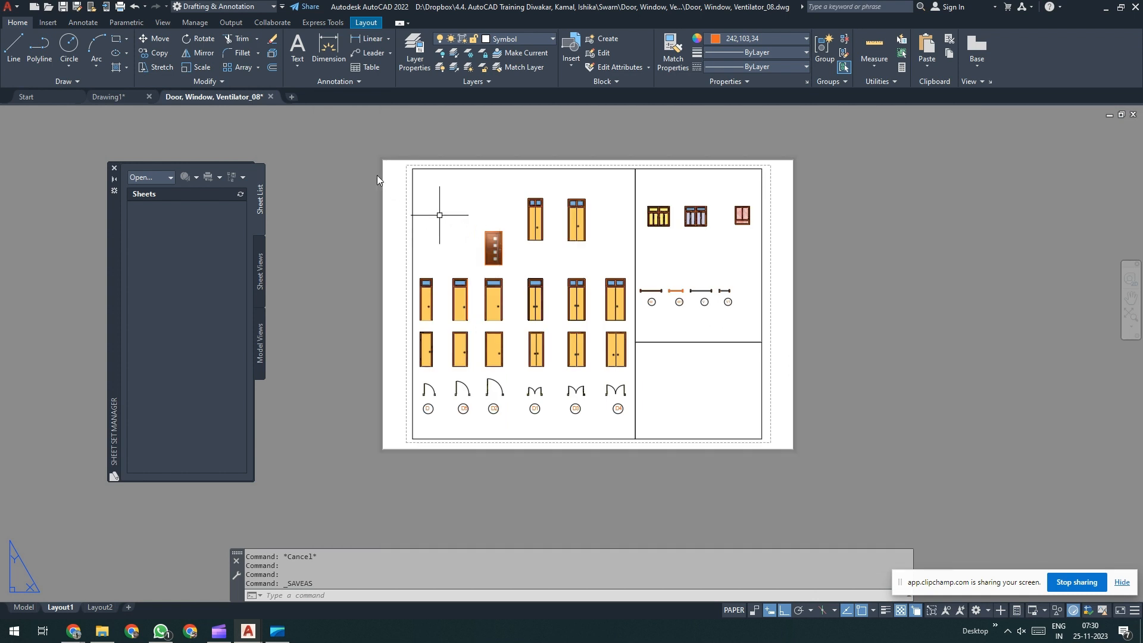
click(271, 97)
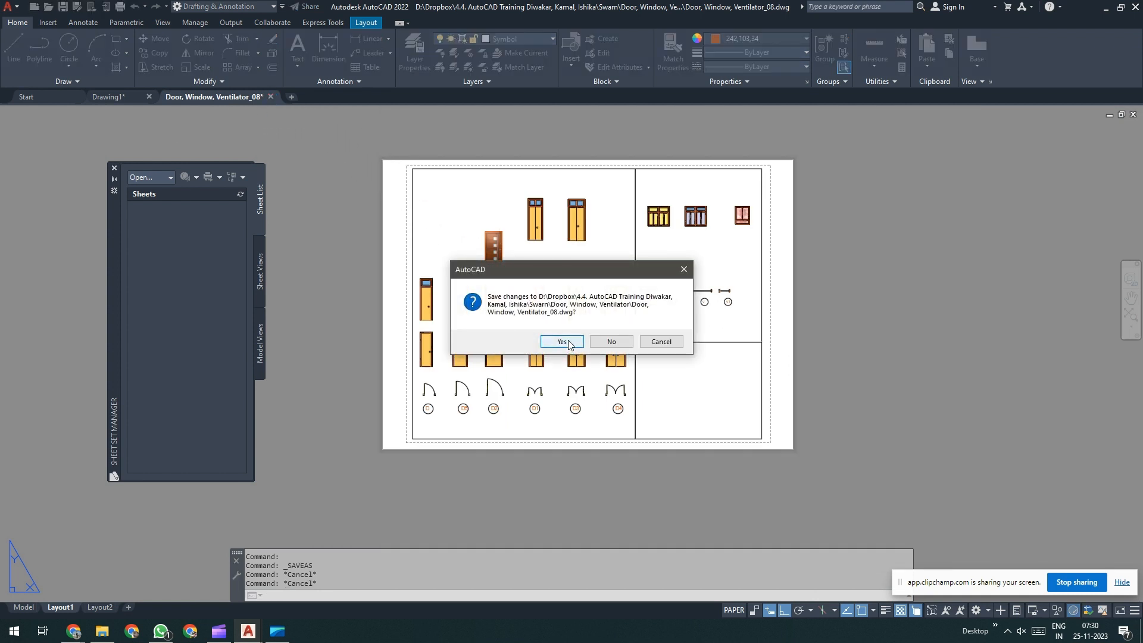
click(568, 344)
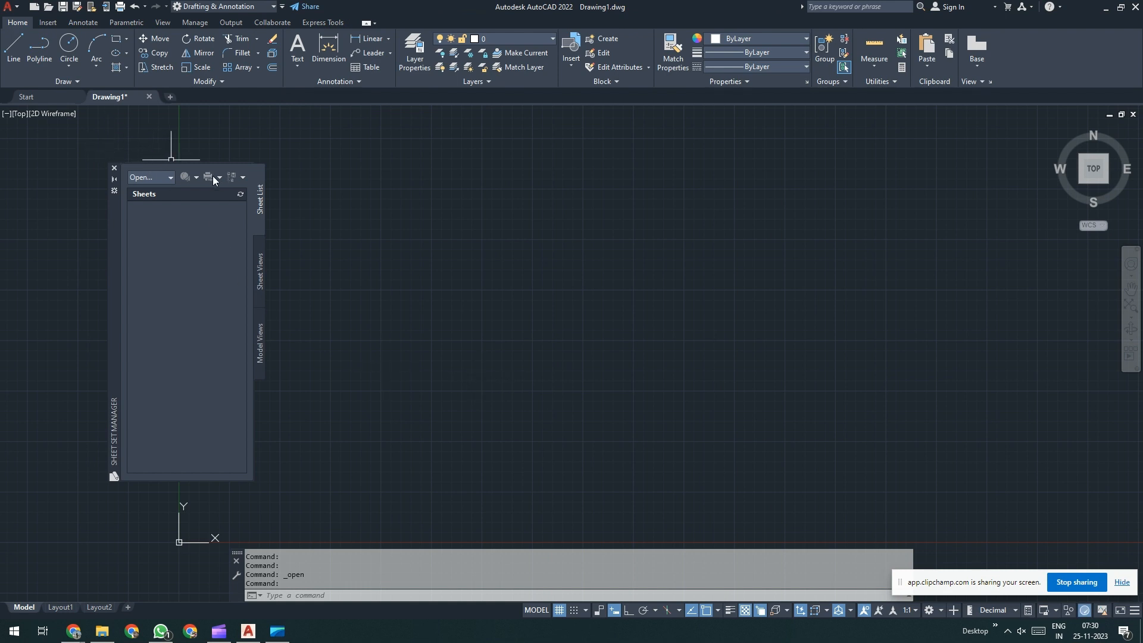
click(115, 170)
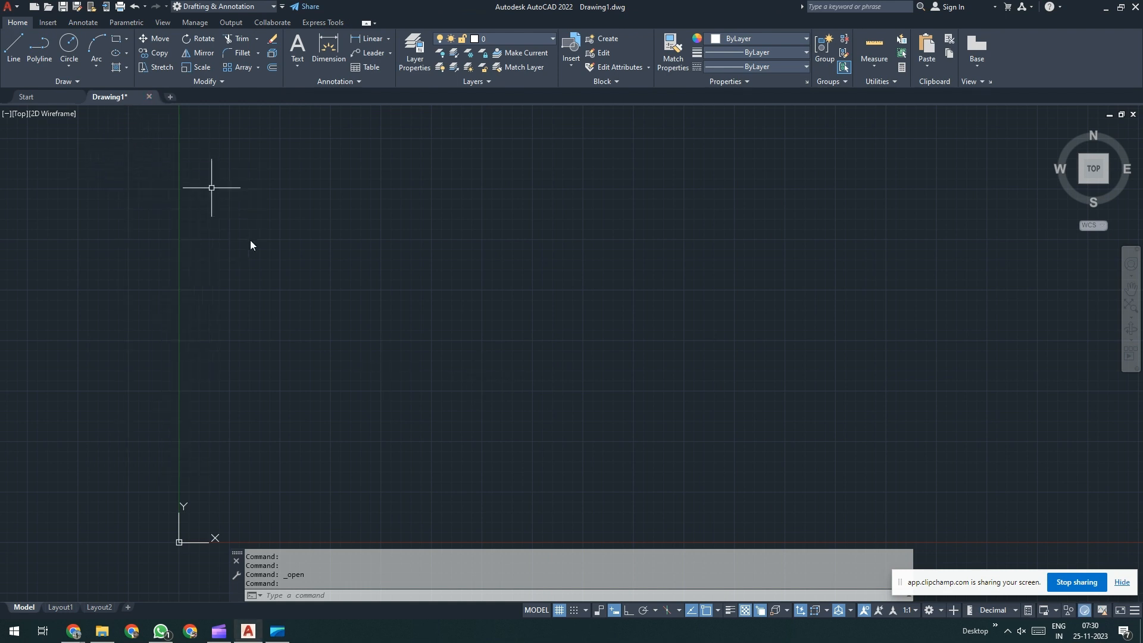
Step: Switch to File Explorer, delete Door_01.jpg from the Doors reference folder and everywhere in Dropbox, and minimize the window
click(101, 631)
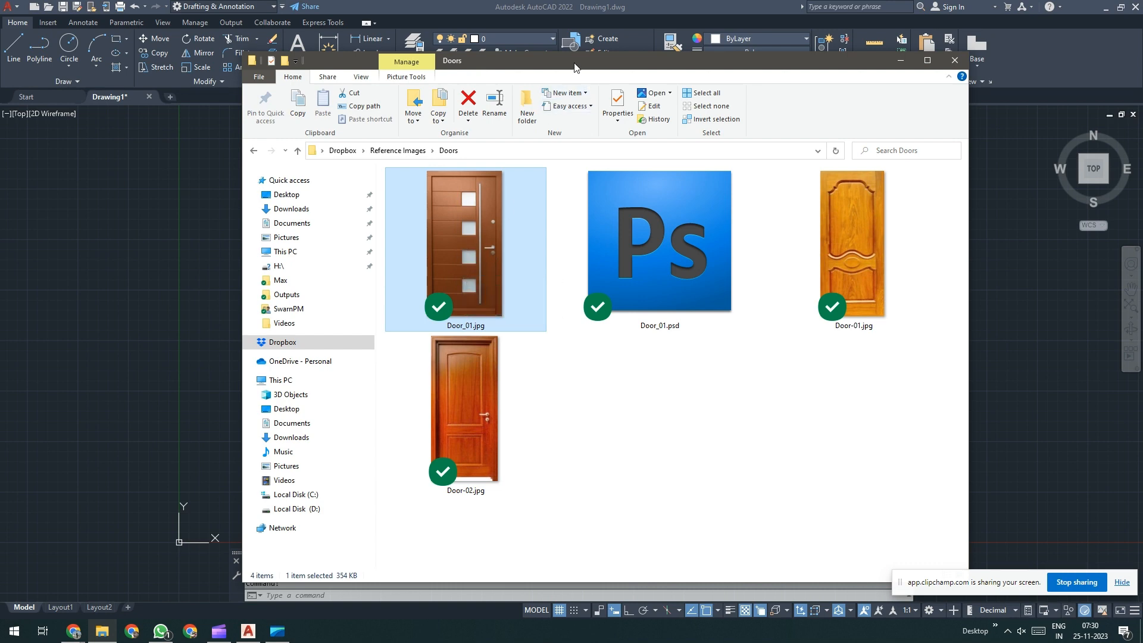
drag(574, 64, 627, 64)
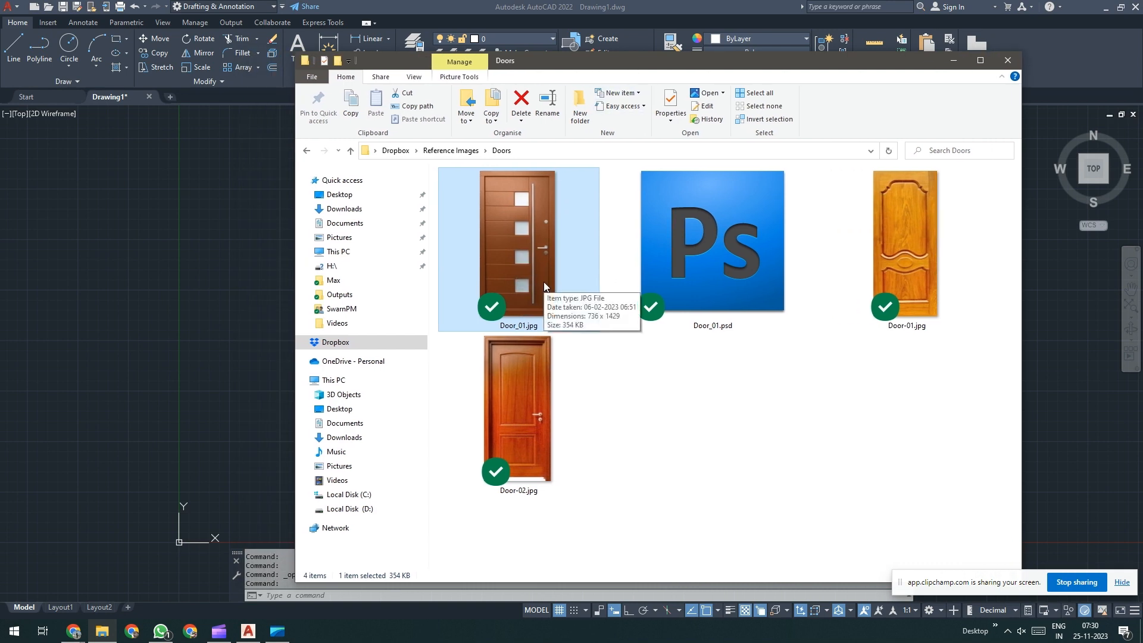
key(Delete)
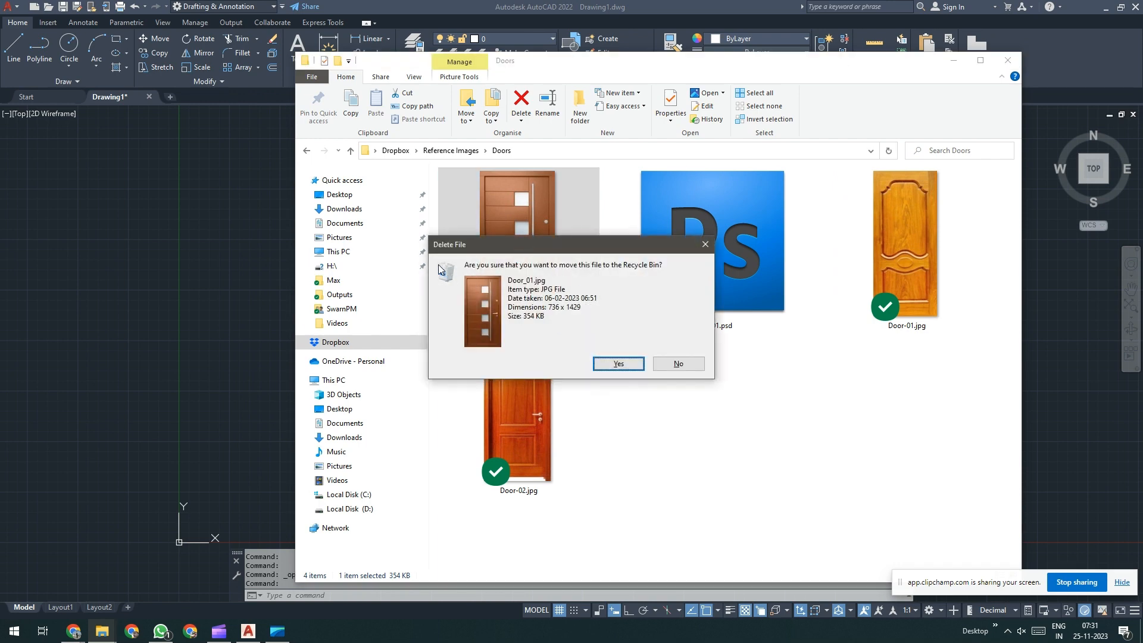
click(617, 364)
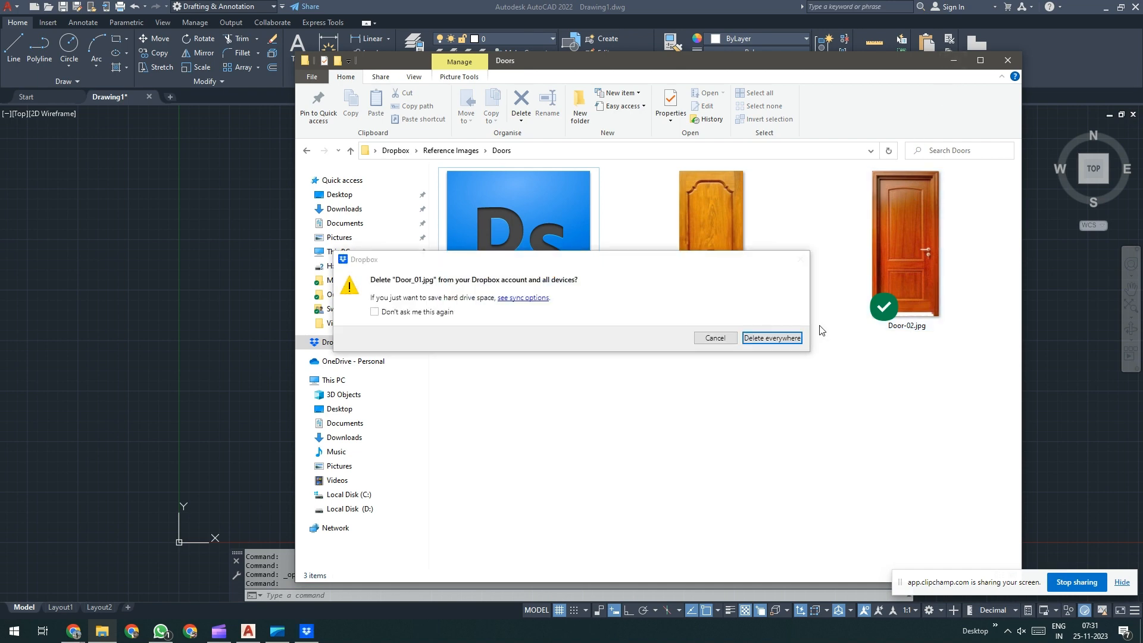
click(773, 339)
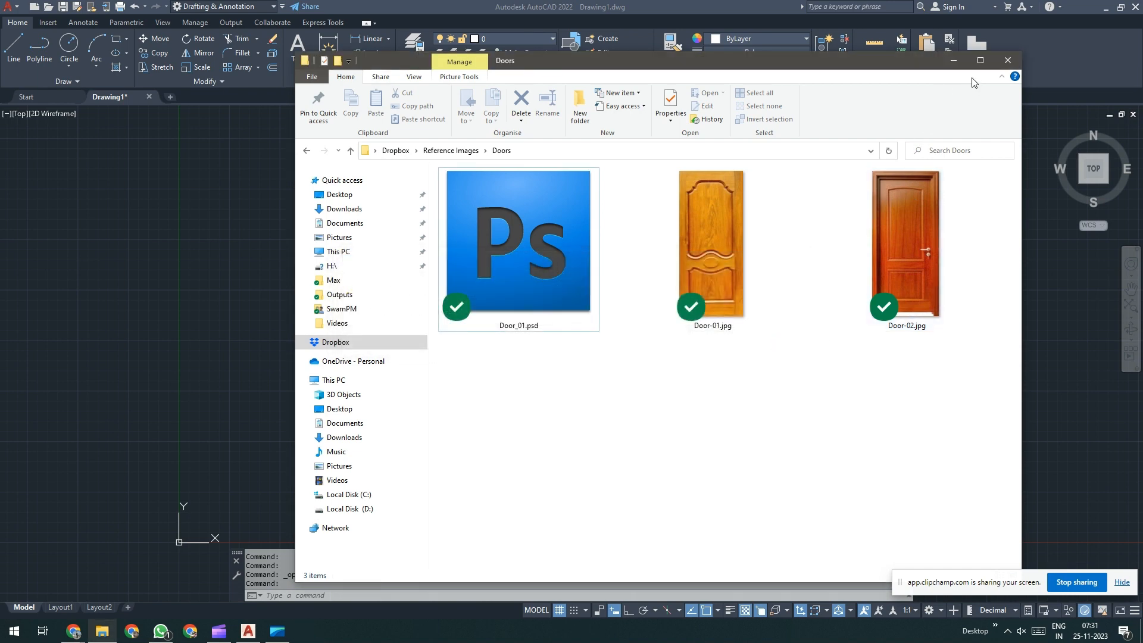
click(953, 60)
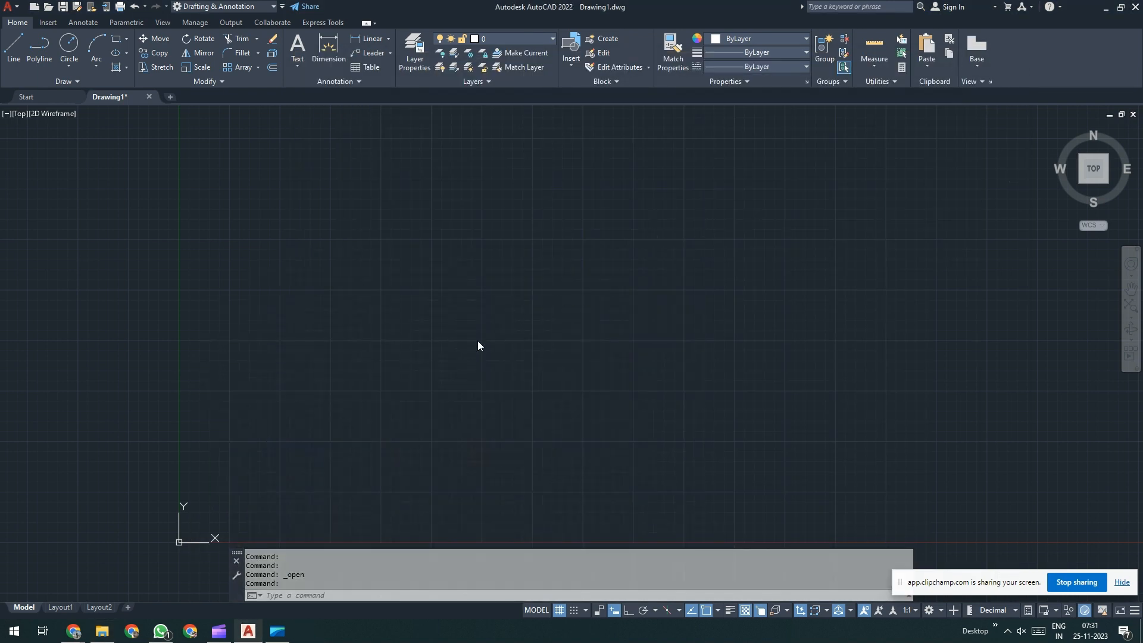
Step: Reopen Door, Window, Ventilator_08.dwg, check the unresolved reference in the External References palette, and close the palette
click(9, 7)
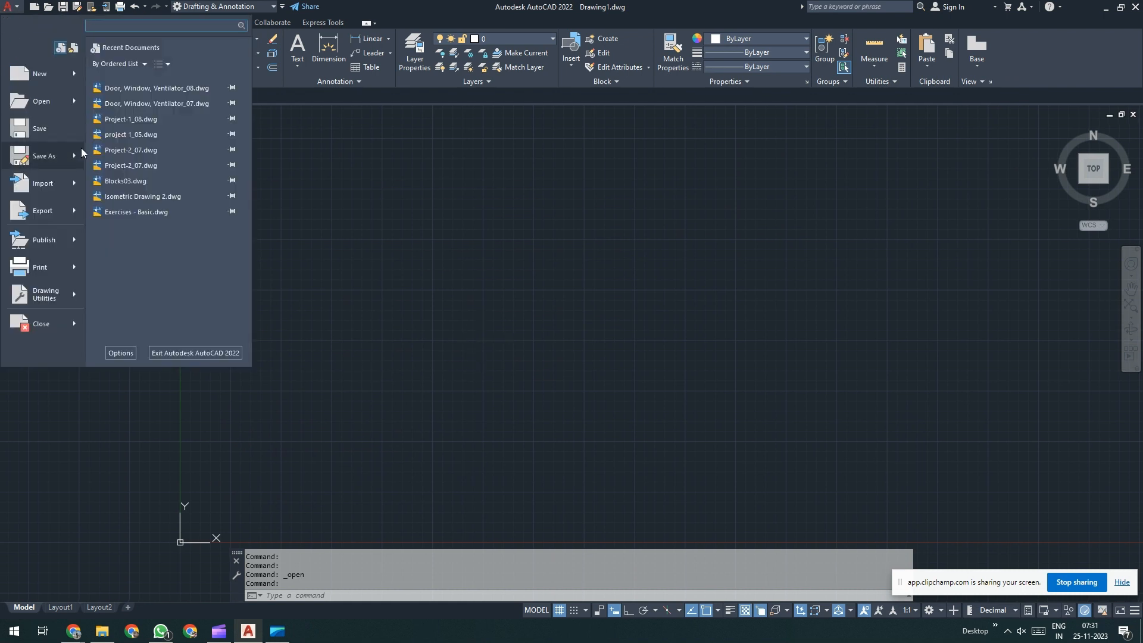
click(159, 91)
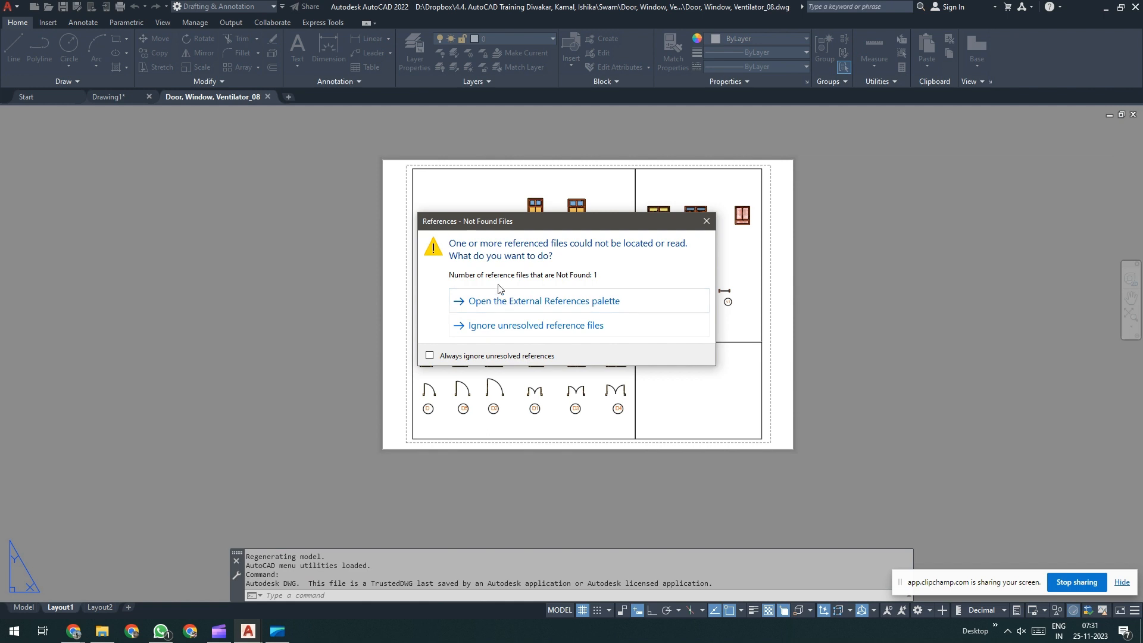
drag(551, 224, 308, 232)
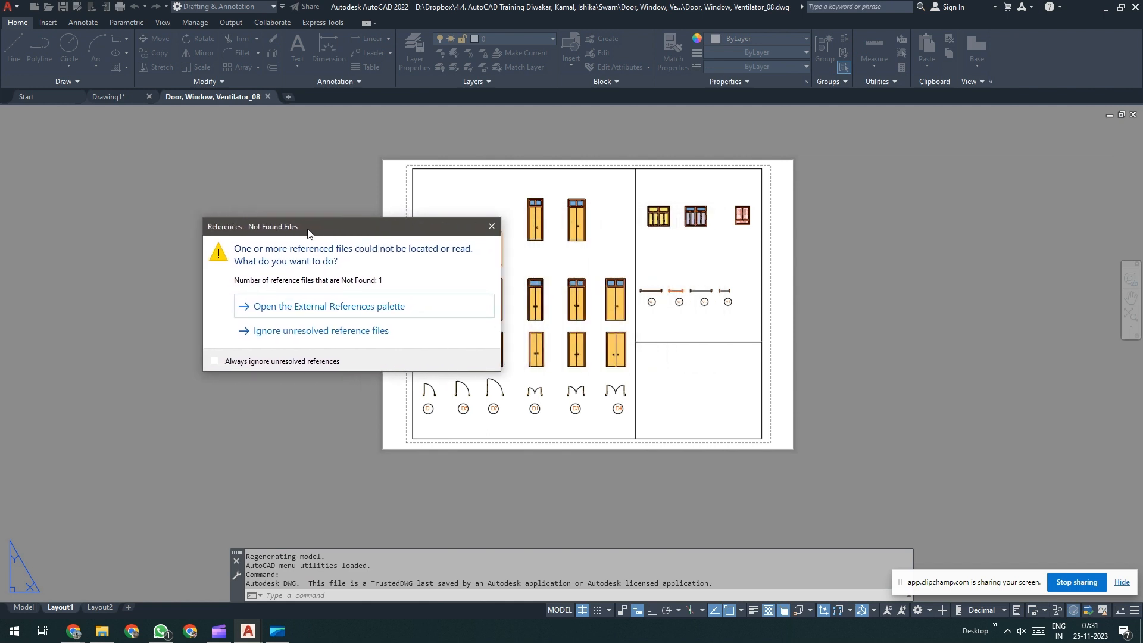
click(341, 311)
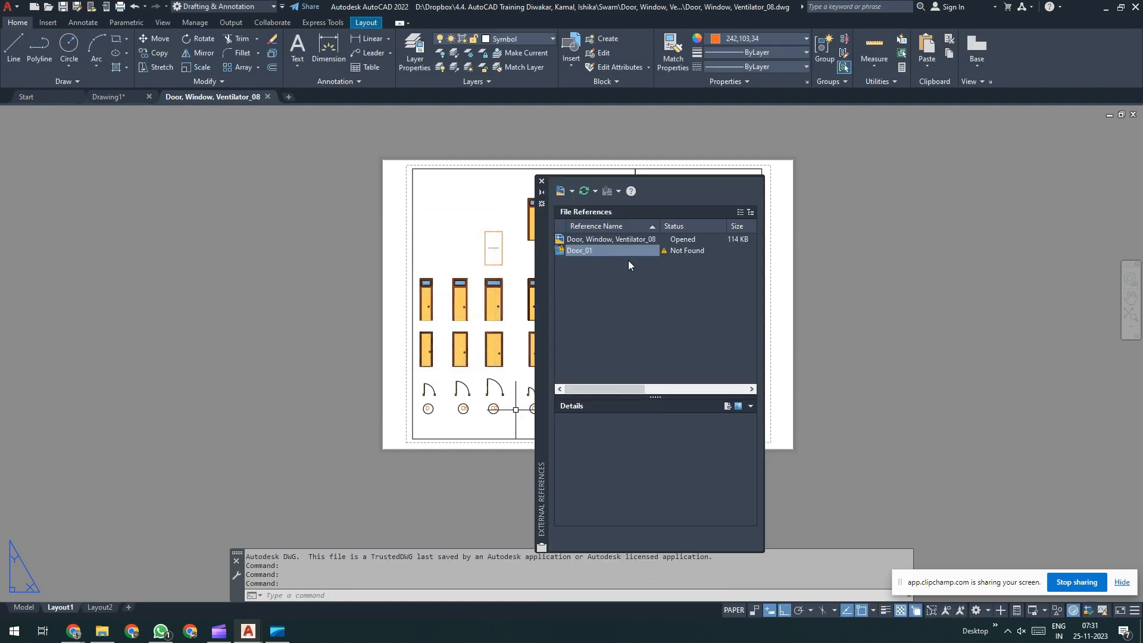
click(542, 182)
Step: Examine the file path shown in the placeholder of the missing door image above the door elevations
scroll(500, 245, up, 8)
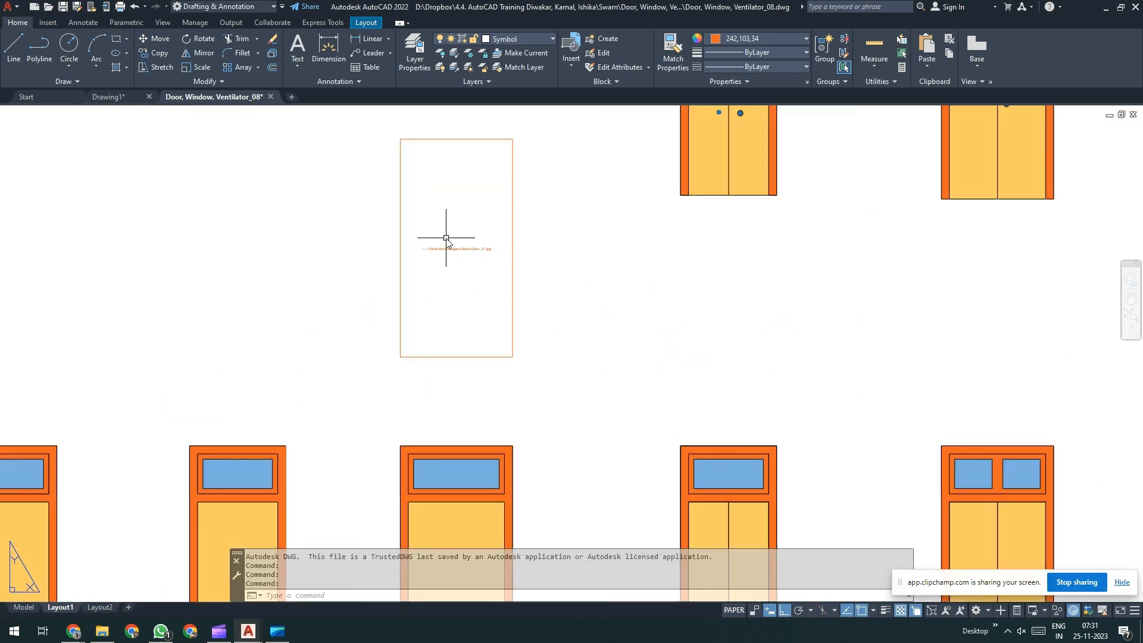
scroll(446, 238, up, 8)
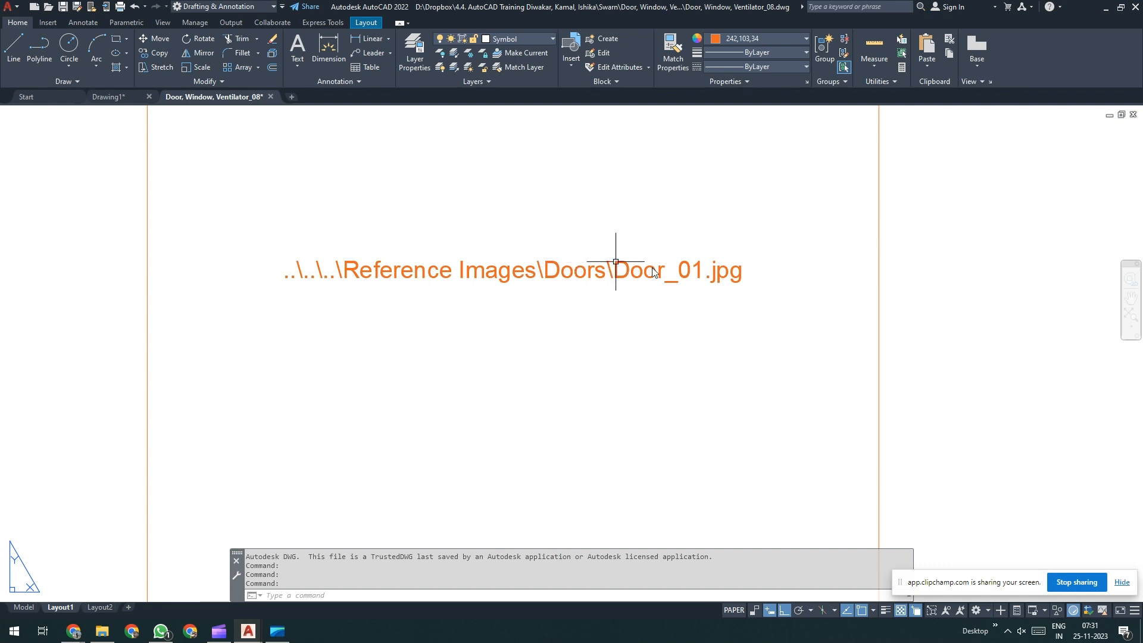
scroll(565, 308, down, 10)
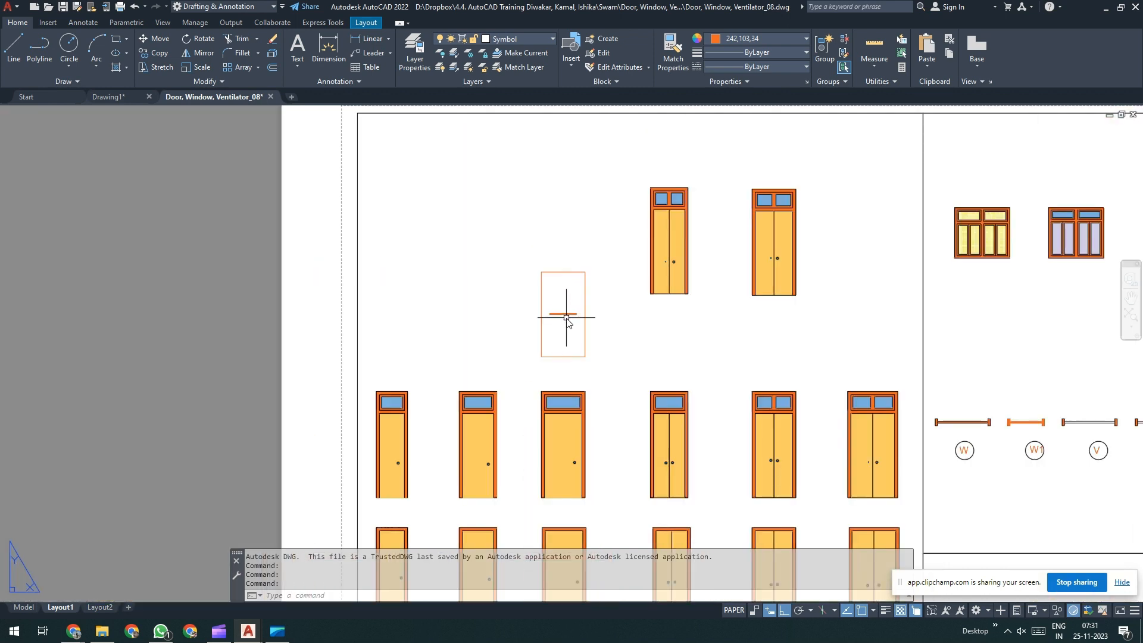
Step: Inspect the data link option for inserting a table from external data, and close the dialog without inserting a table
scroll(538, 296, down, 2)
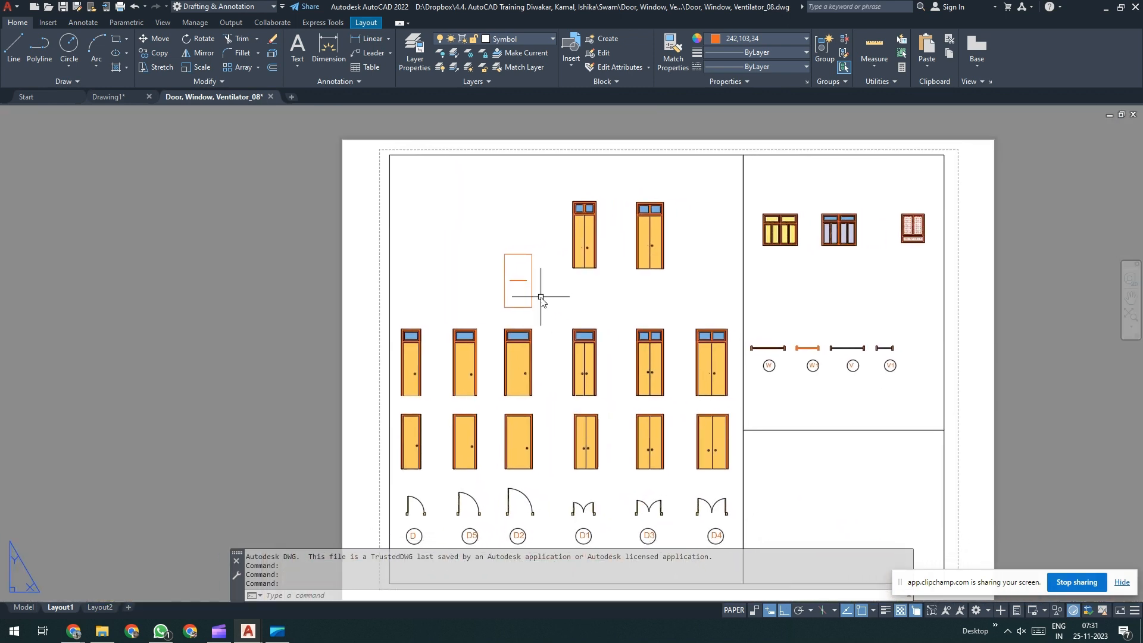
scroll(531, 293, down, 2)
scroll(539, 294, up, 4)
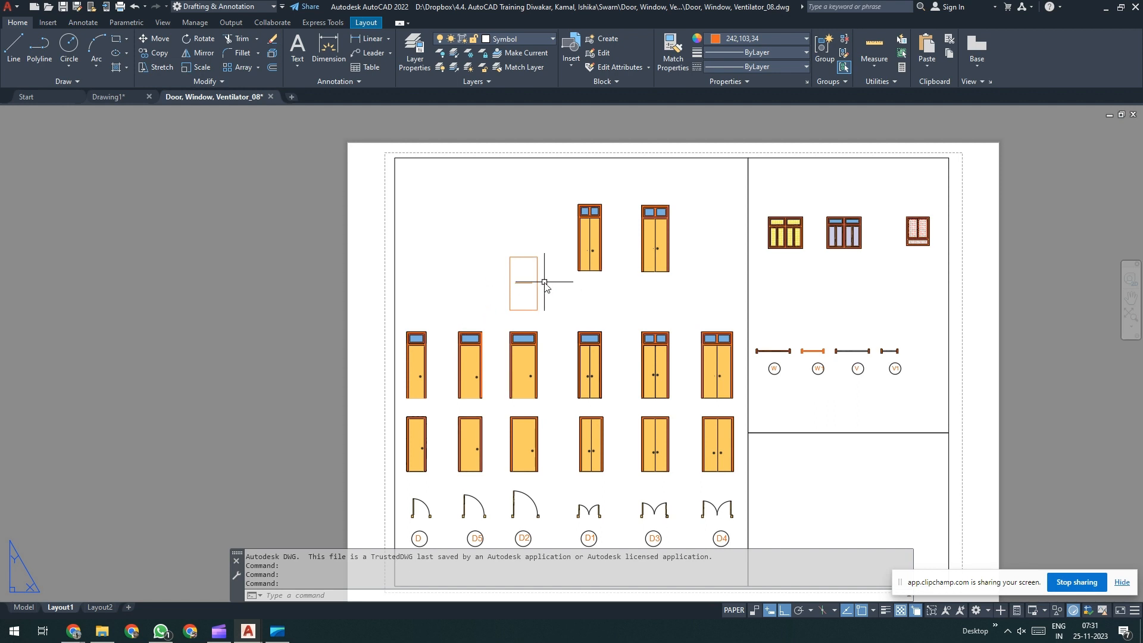
text(TB)
key(Return)
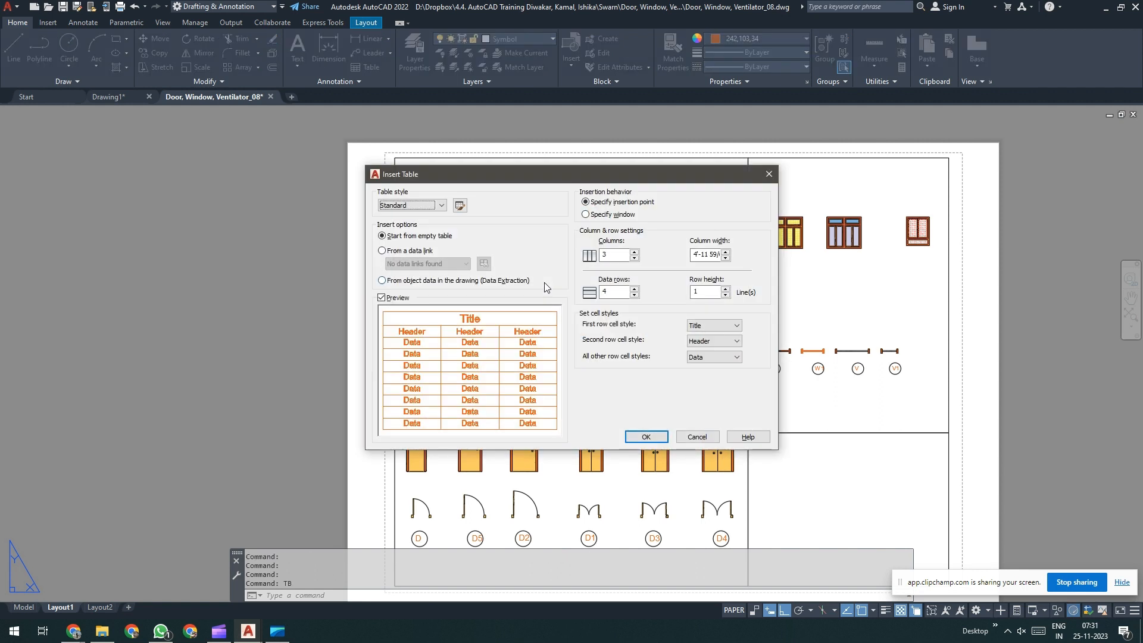
click(415, 253)
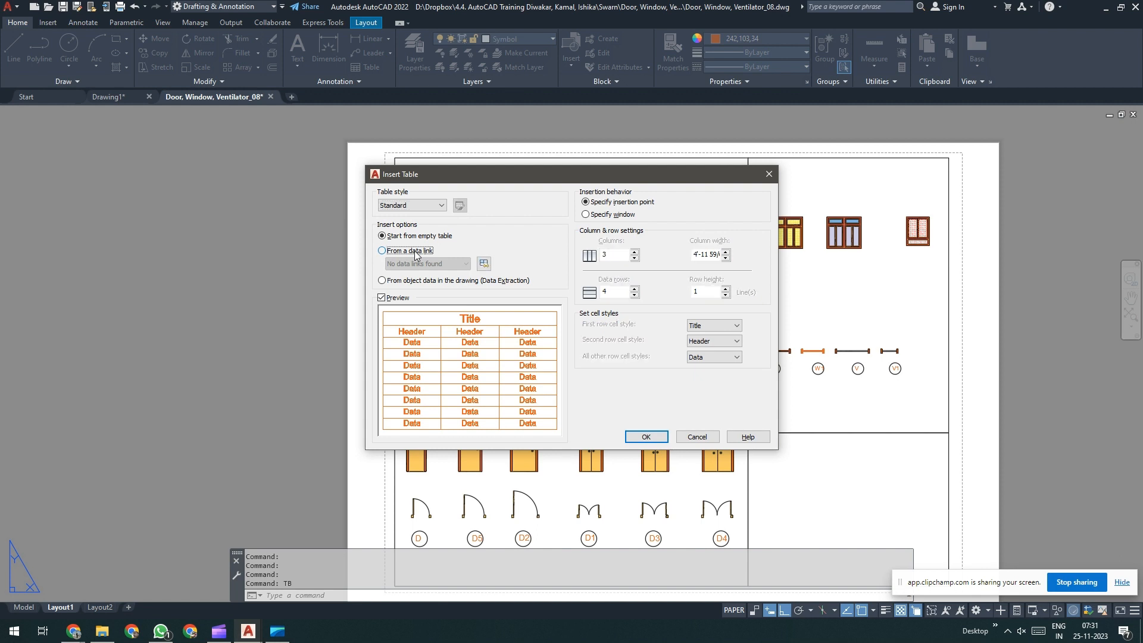
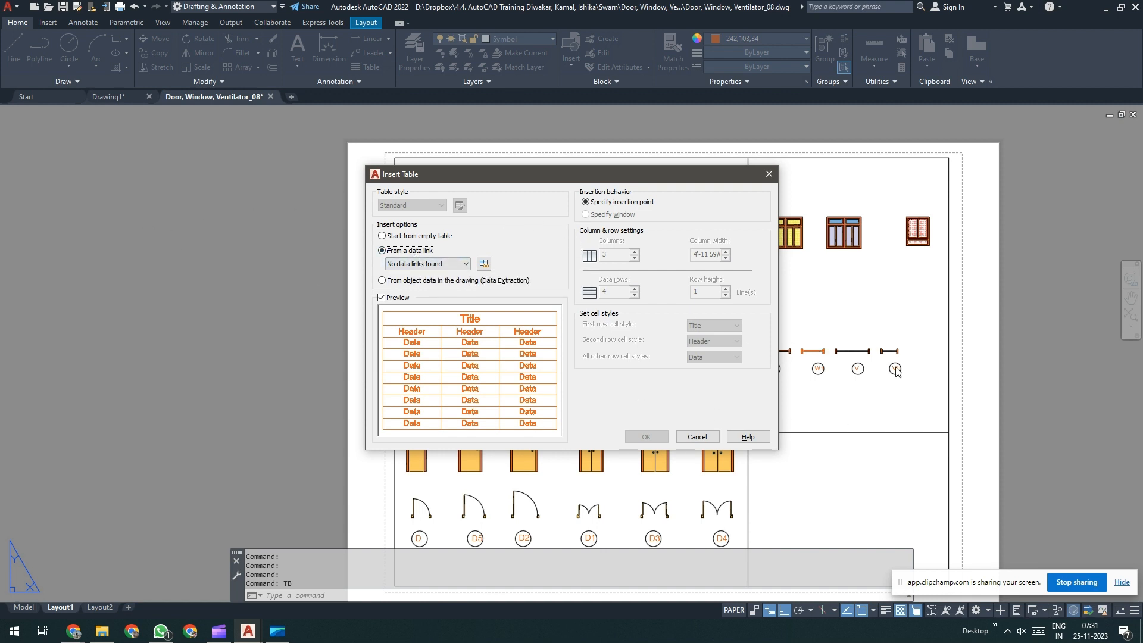
key(Escape)
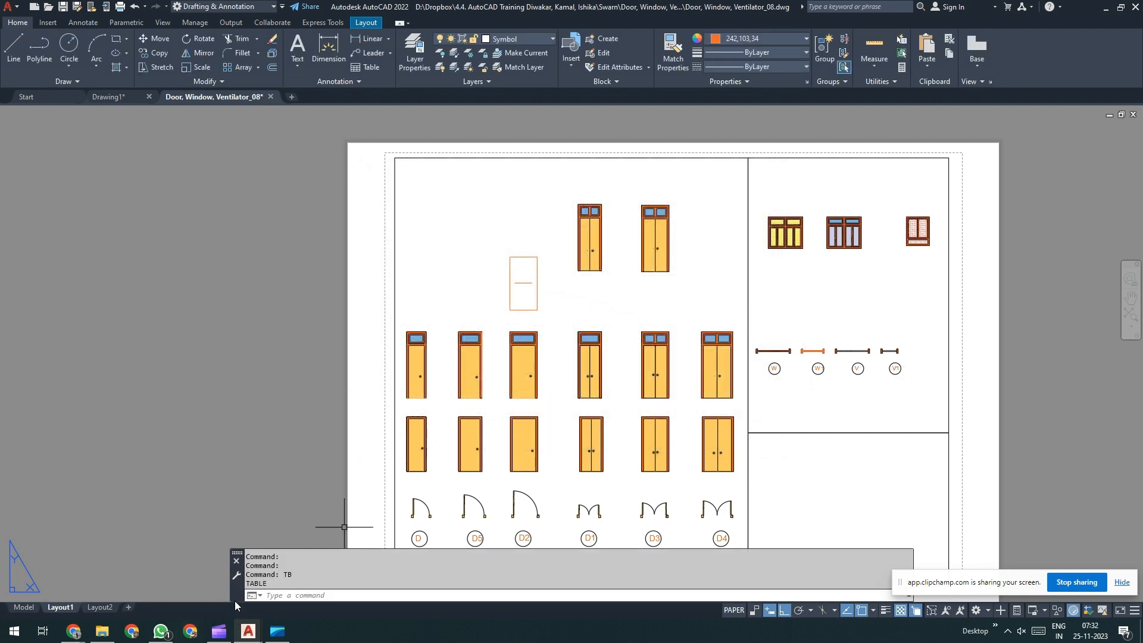
Step: Switch to the Windows desktop, restore Door_01.jpg from the Recycle Bin, and close the Recycle Bin window
key(super+d)
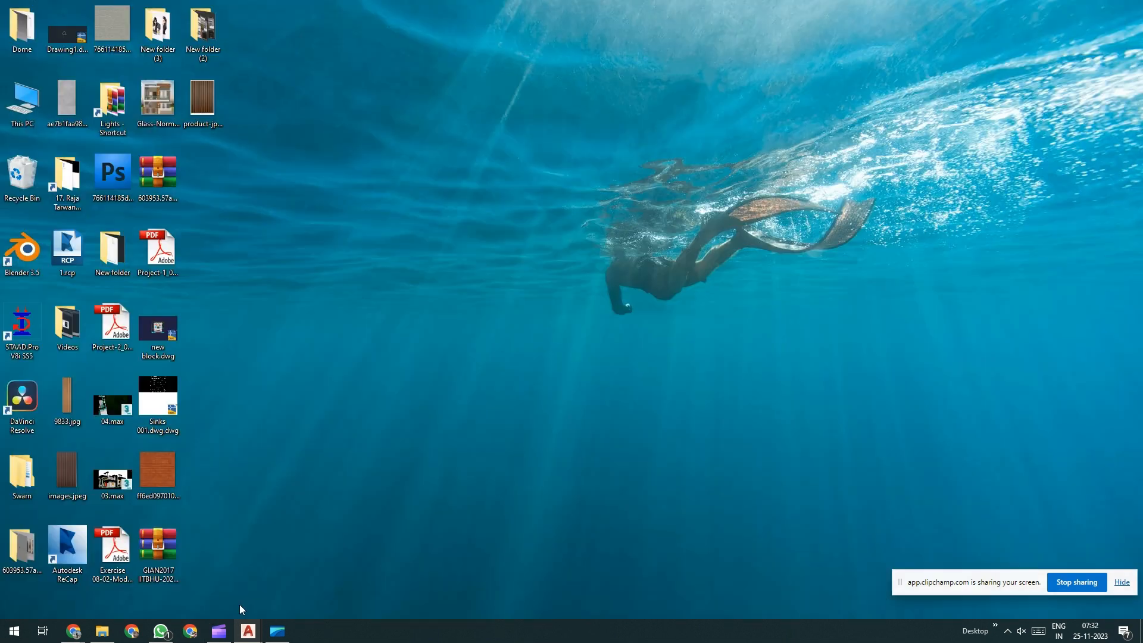
double_click(15, 189)
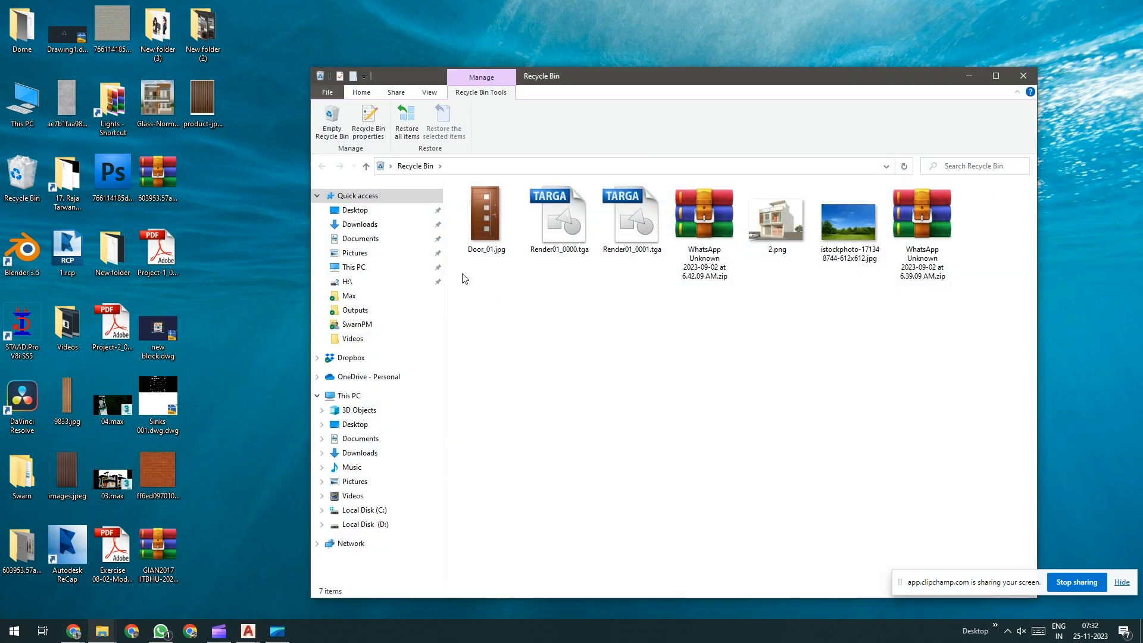
click(482, 240)
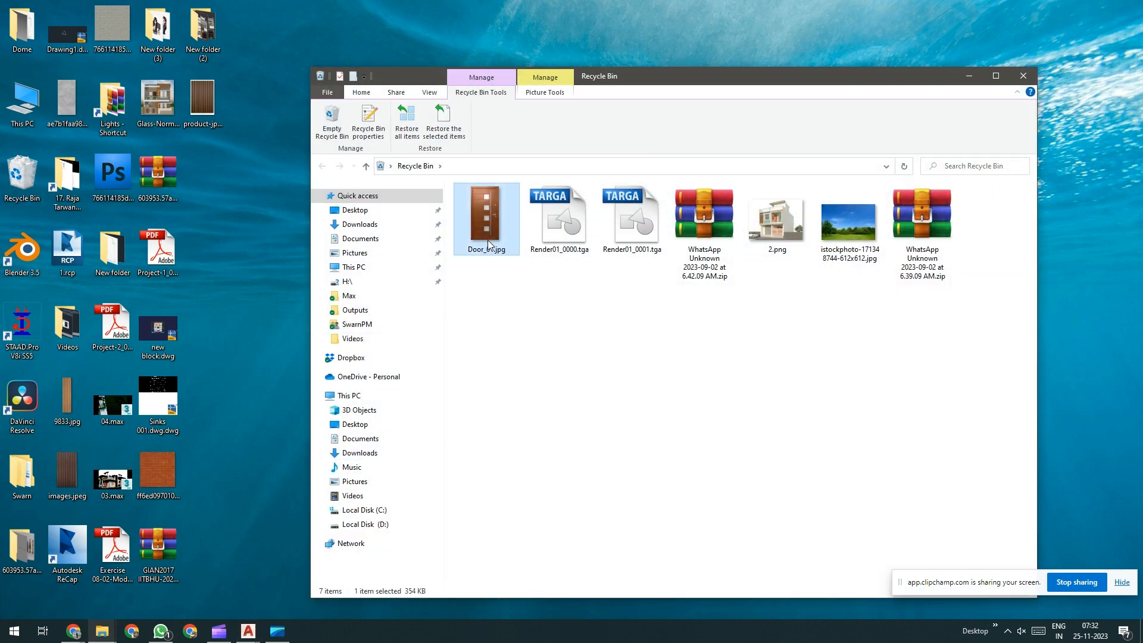
click(441, 123)
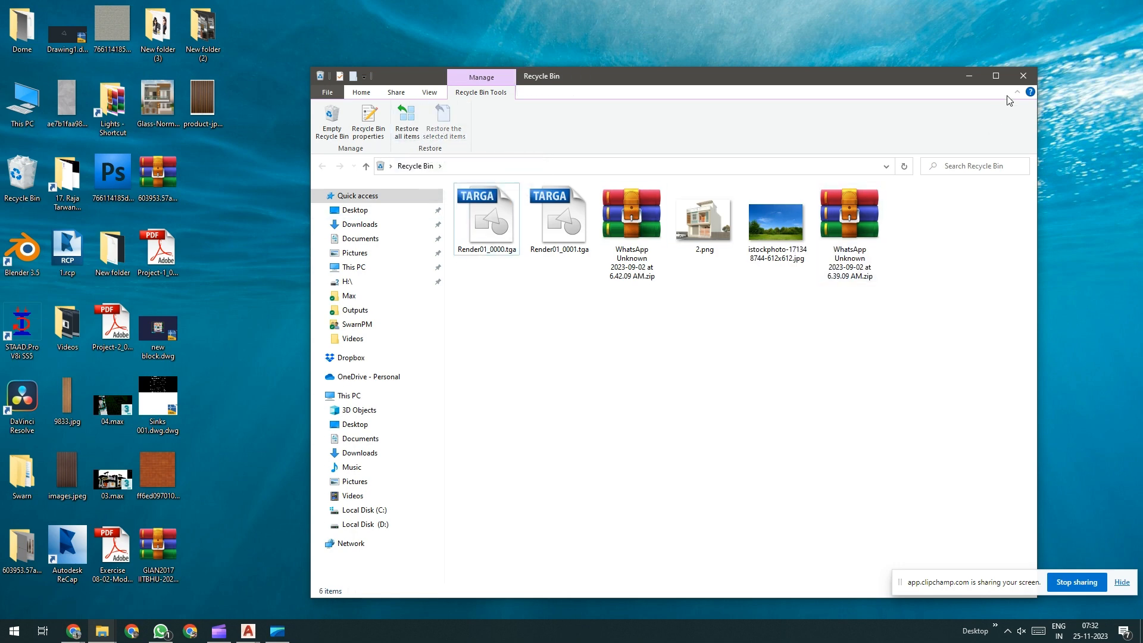
click(1022, 75)
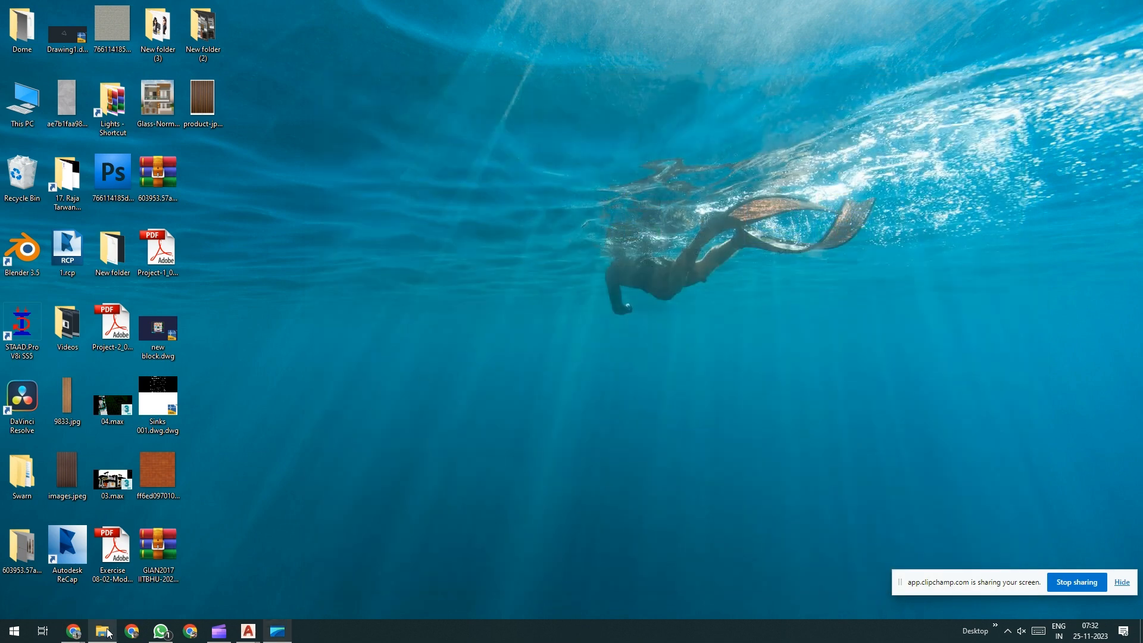
Step: Check for Door_01.jpg in the Doors reference folder in File Explorer, and minimize the window
click(108, 632)
click(543, 420)
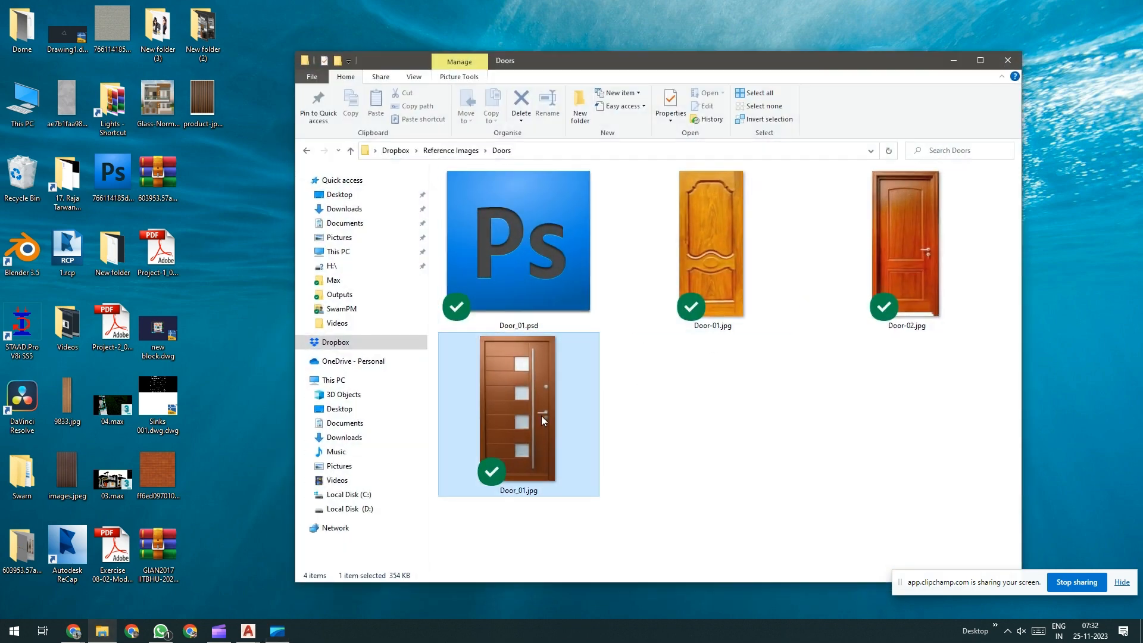
click(826, 241)
click(953, 60)
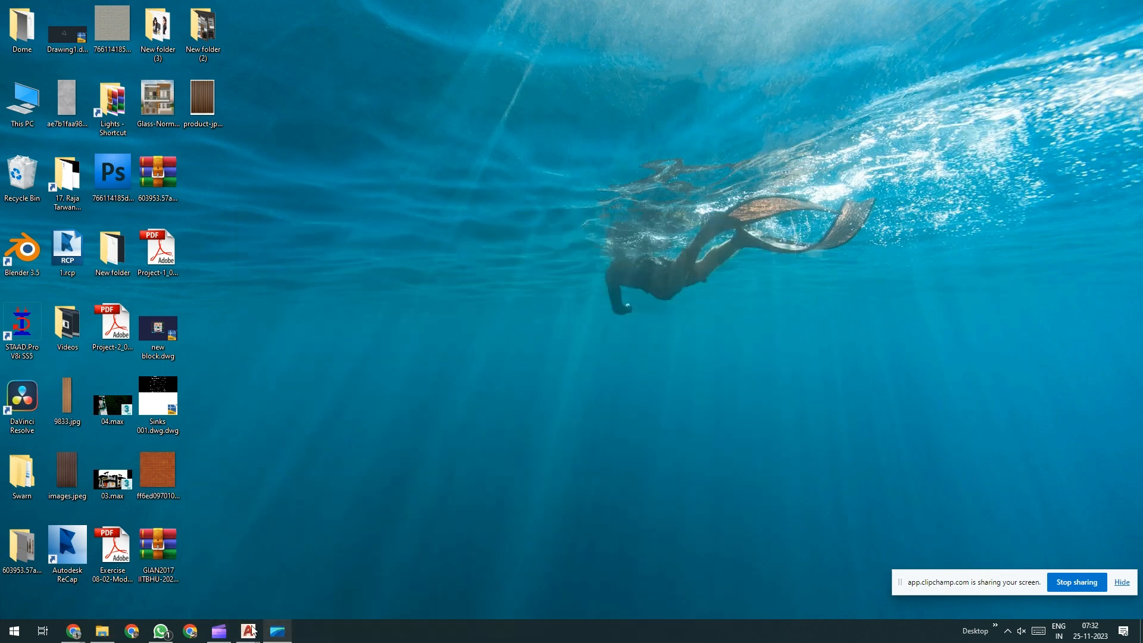
Step: Switch back to AutoCAD, close Door, Window, Ventilator_08 without saving, and reopen it from the recent documents
mouse_move(248, 634)
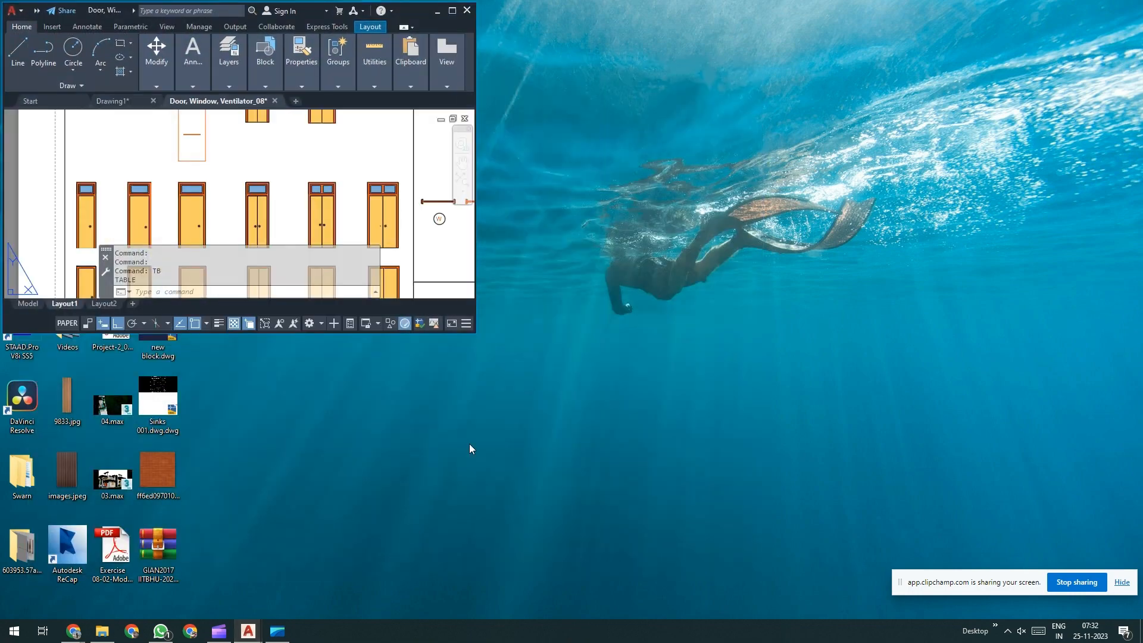
click(454, 11)
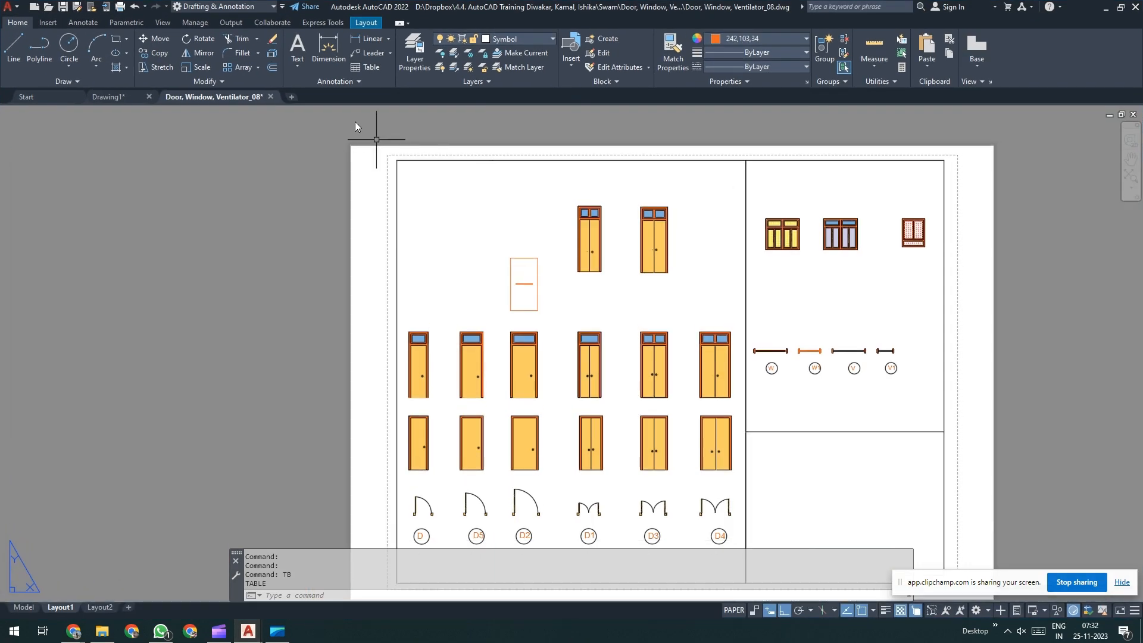
click(271, 97)
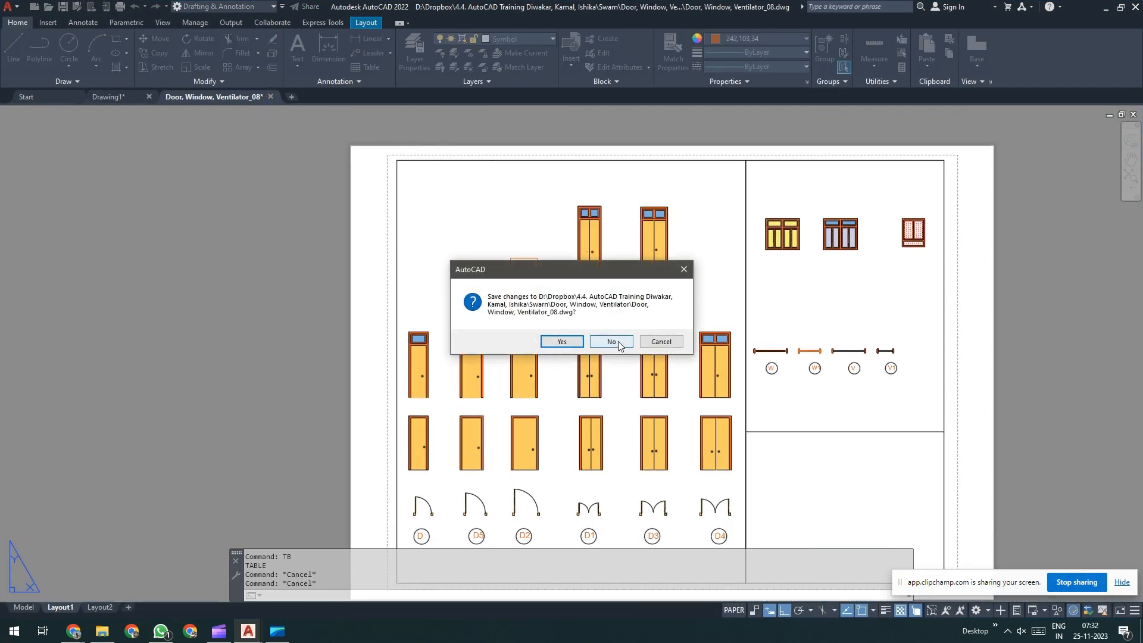
click(611, 343)
click(7, 6)
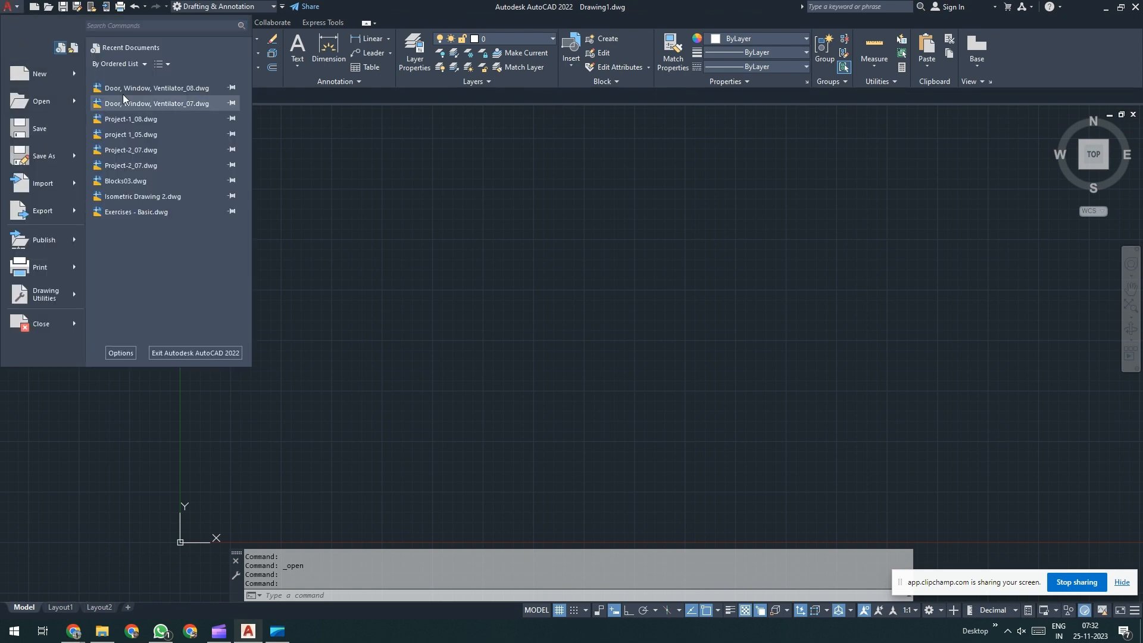
click(123, 94)
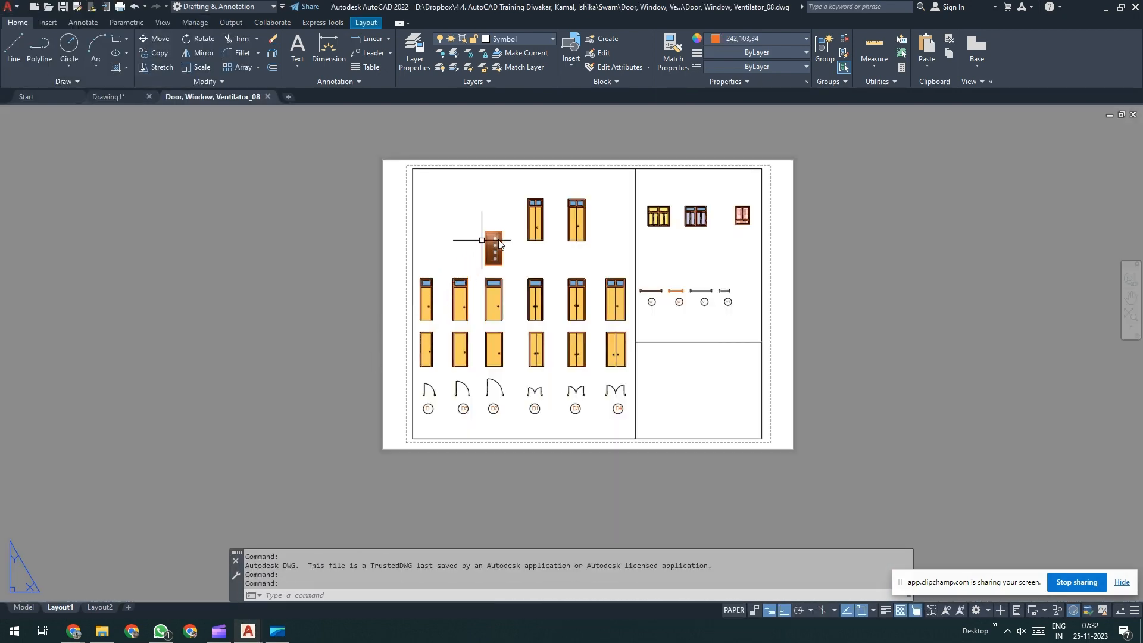
Step: Inspect the door image above the door elevations, and close the drawing without saving changes
scroll(499, 239, up, 4)
scroll(499, 238, up, 4)
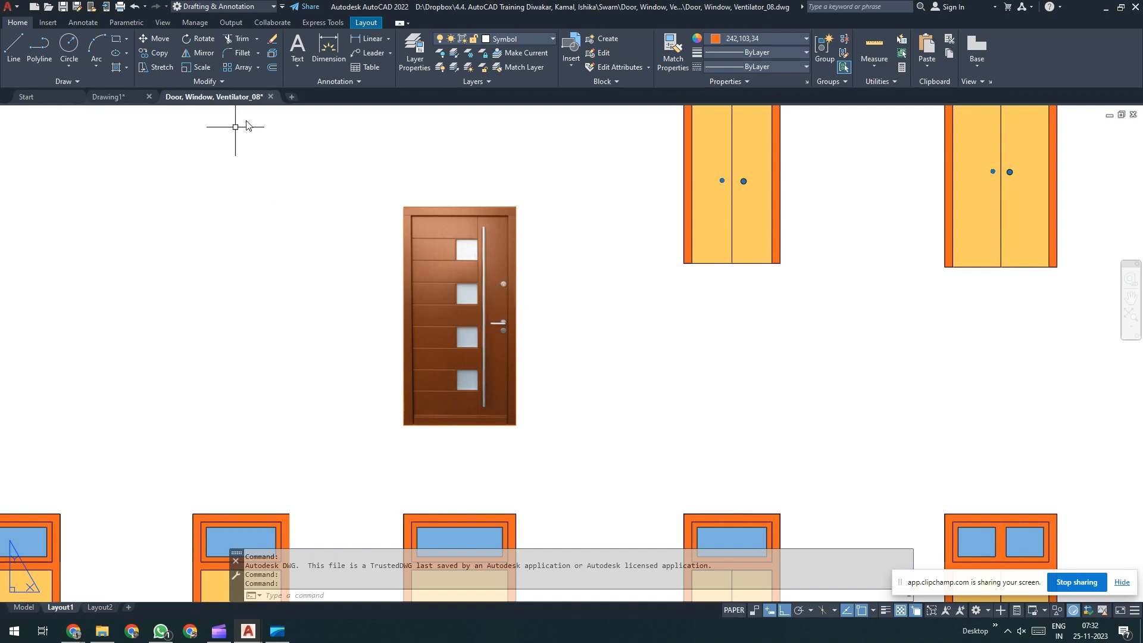
click(270, 96)
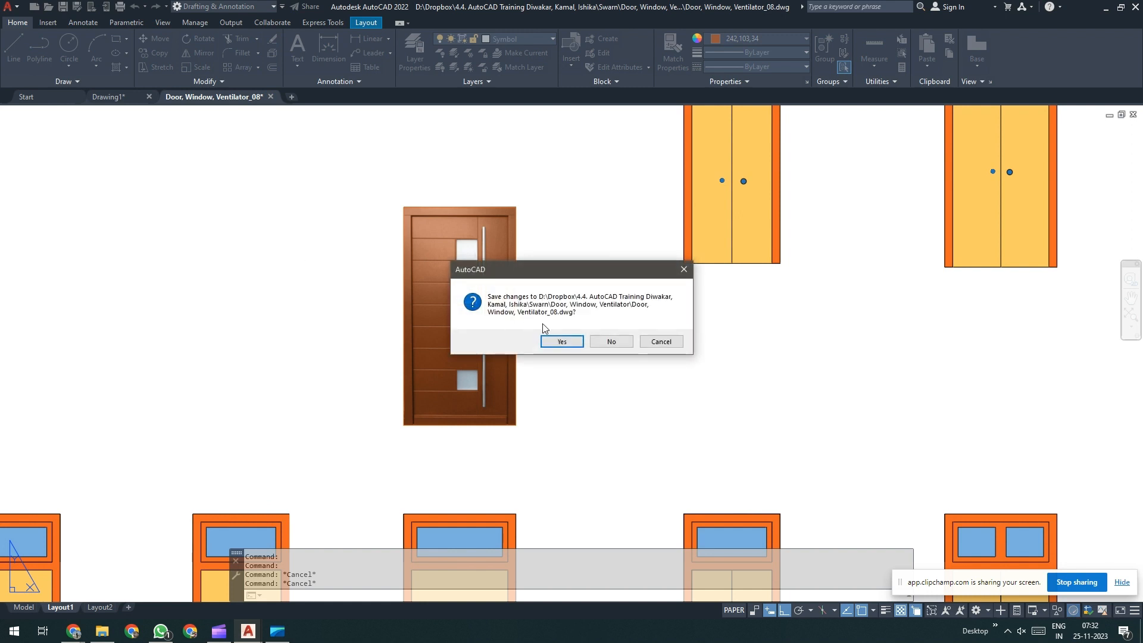
click(612, 341)
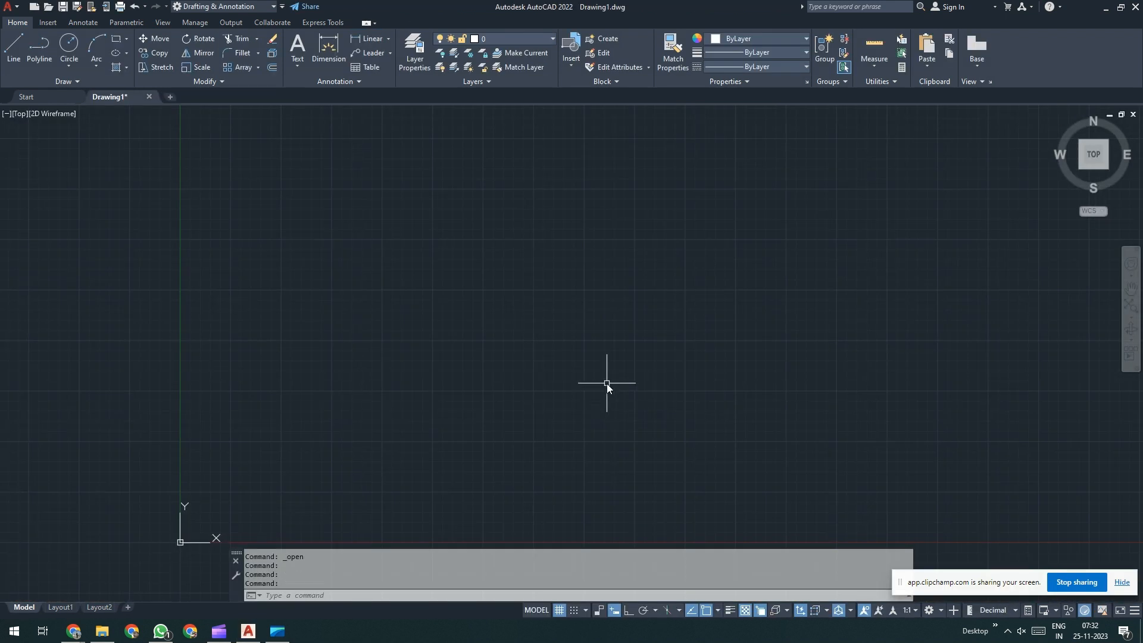
Step: Open the Sheet Set Manager and start a new sheet set based on existing drawings
scroll(606, 383, down, 2)
middle_drag(606, 384, 544, 385)
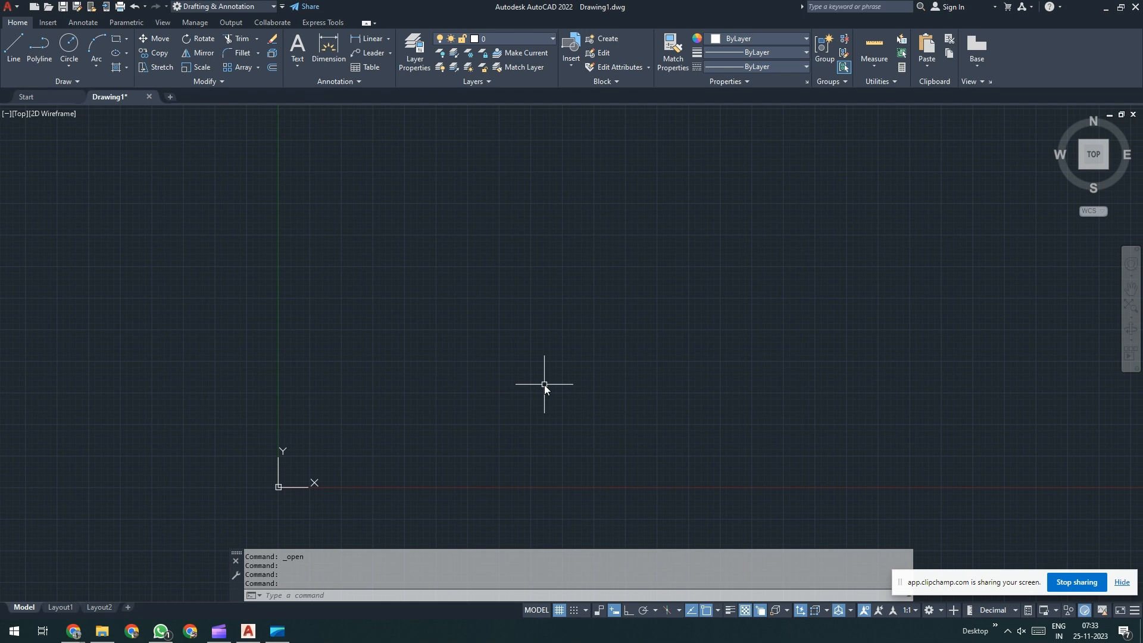
middle_drag(534, 380, 485, 392)
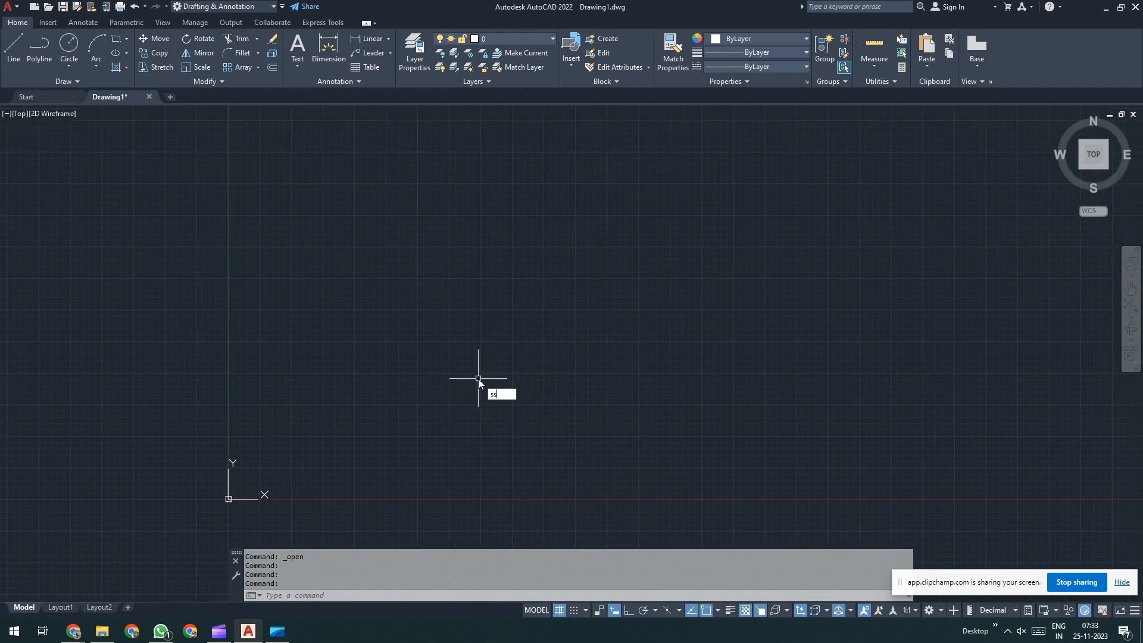
text(sm)
key(Return)
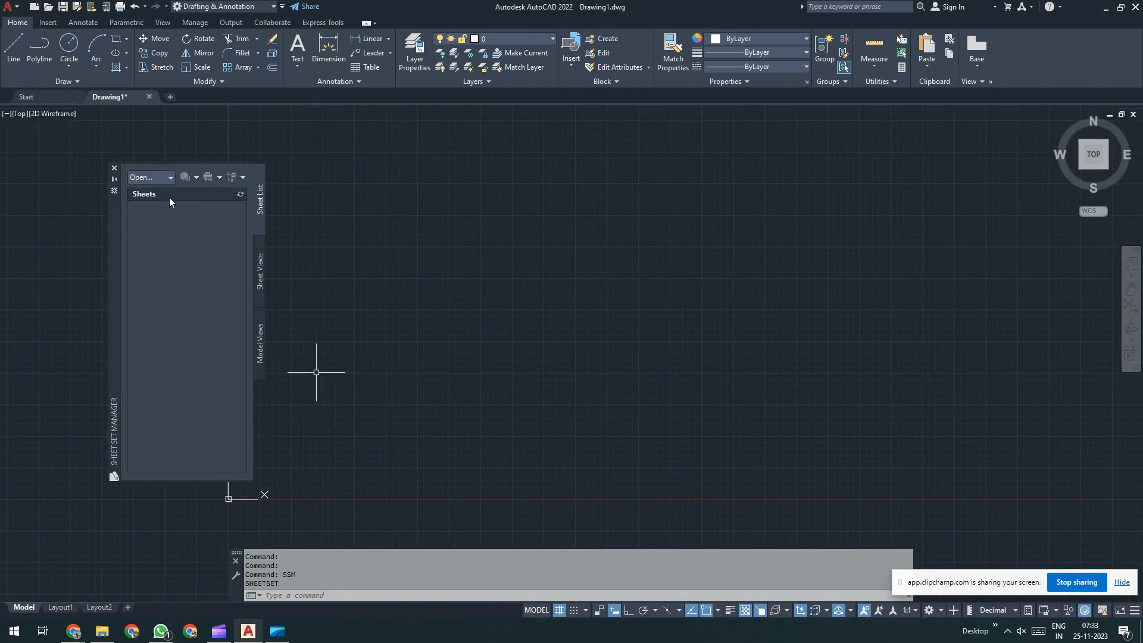
click(160, 178)
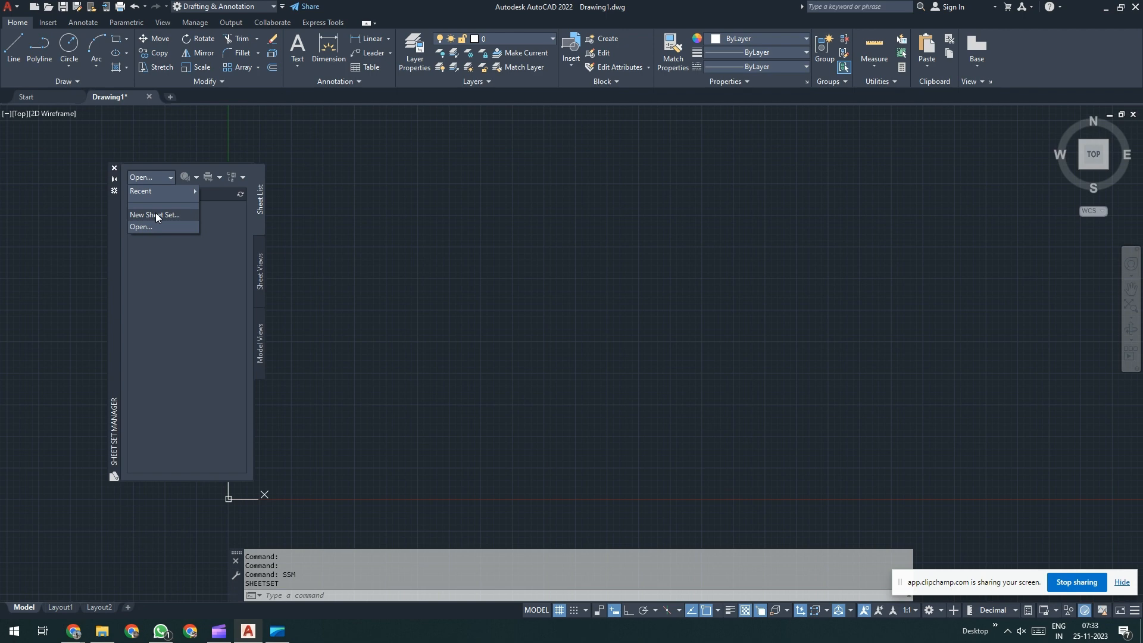
click(156, 215)
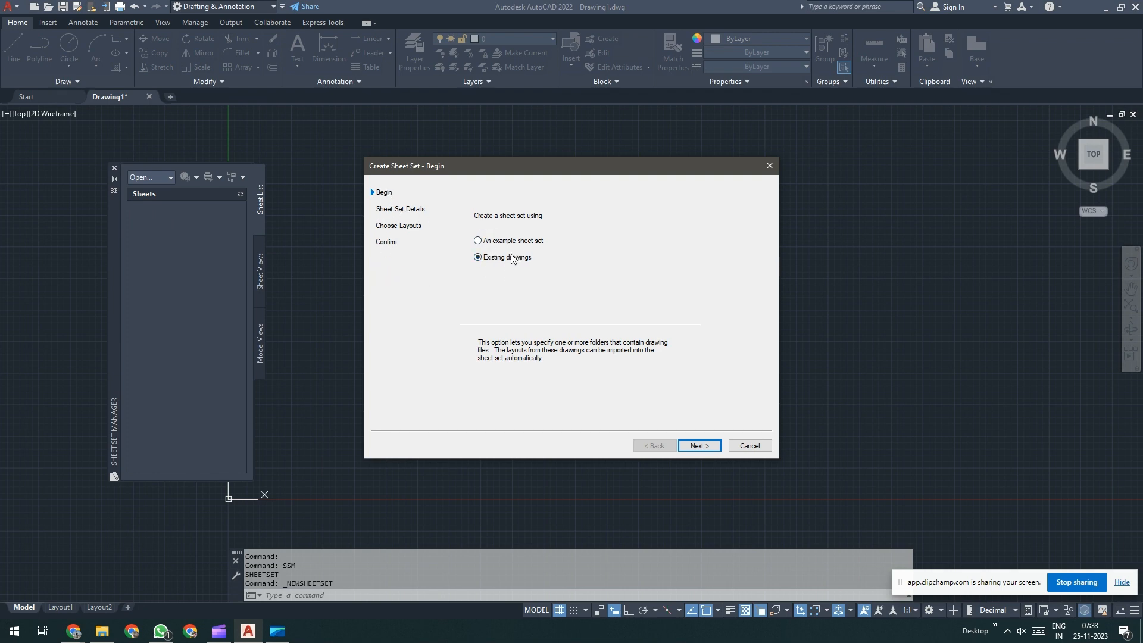
click(698, 447)
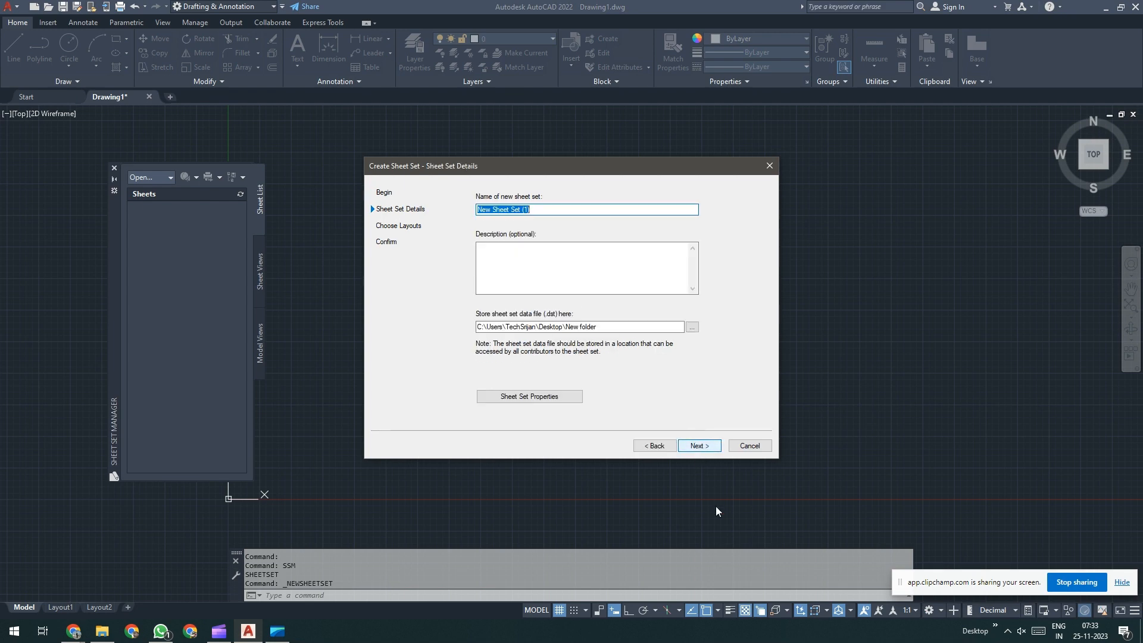
Step: Name the new sheet set AutoCAD Training, leaving its description empty
click(549, 209)
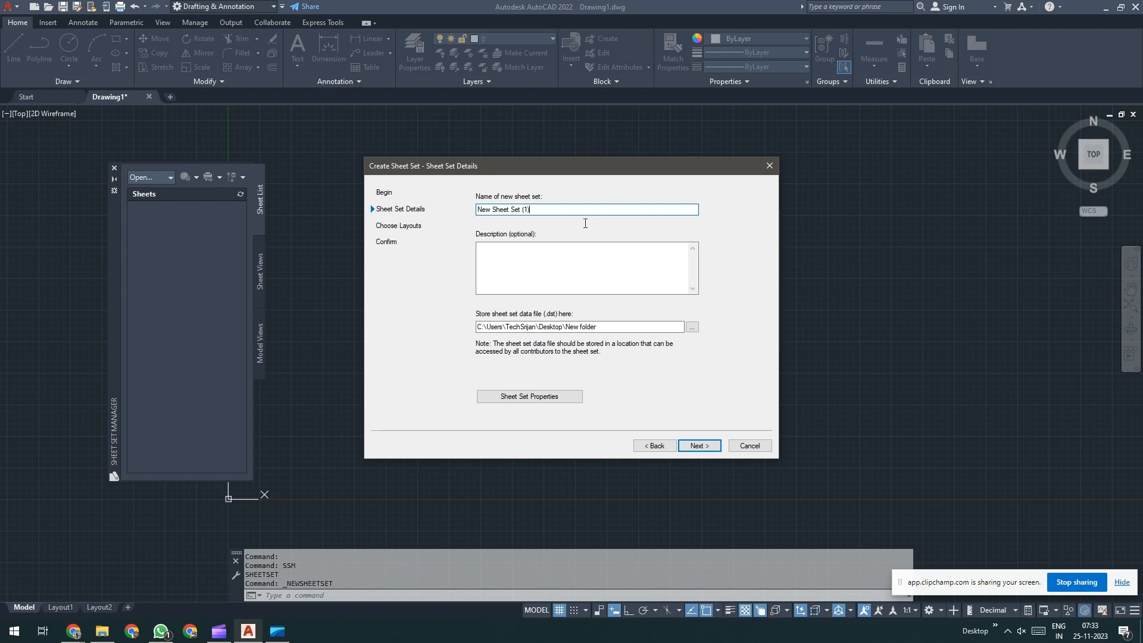
drag(580, 210, 361, 224)
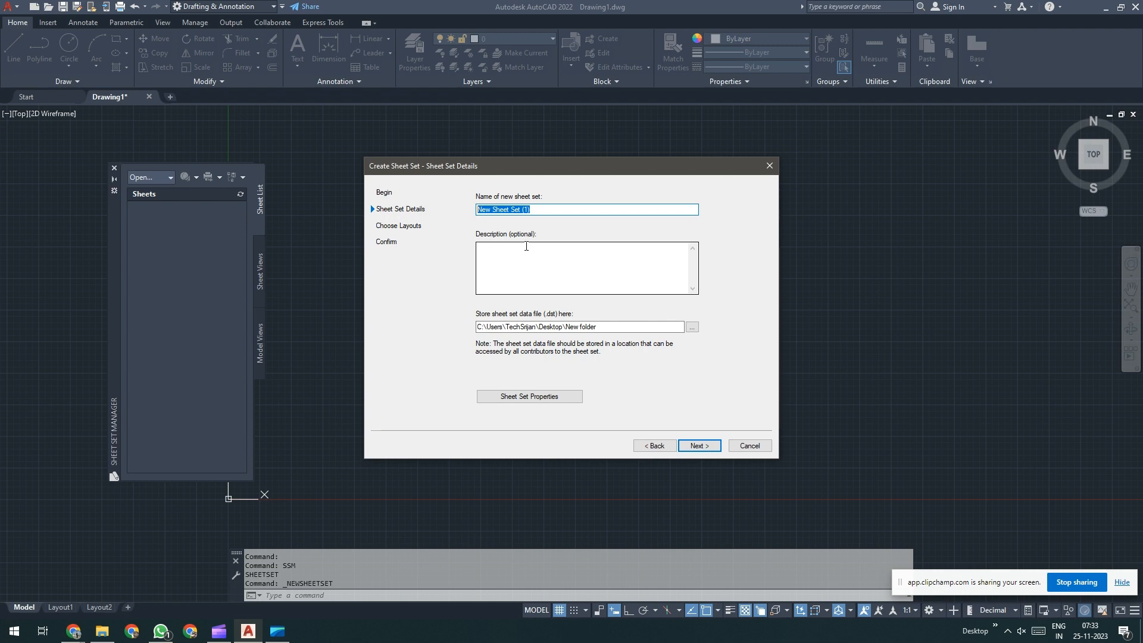
text(AutoCAD Training)
click(510, 252)
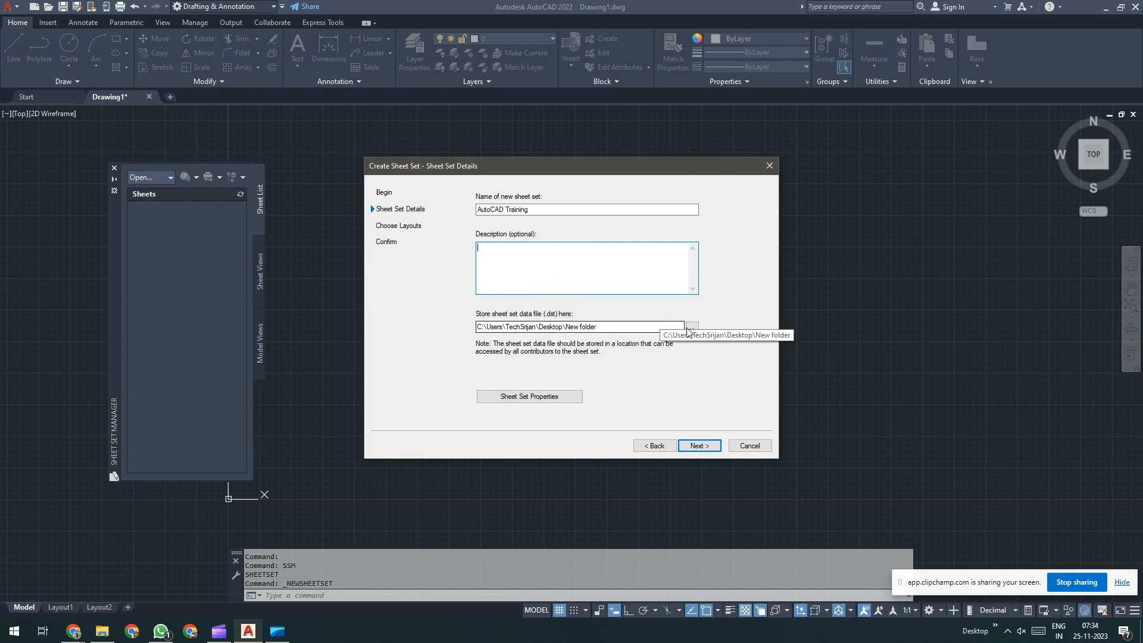
Step: Store the sheet set data file in the trainer's own folder within the 4.4 AutoCAD Training folder on Dropbox, and continue to choosing layouts
click(637, 327)
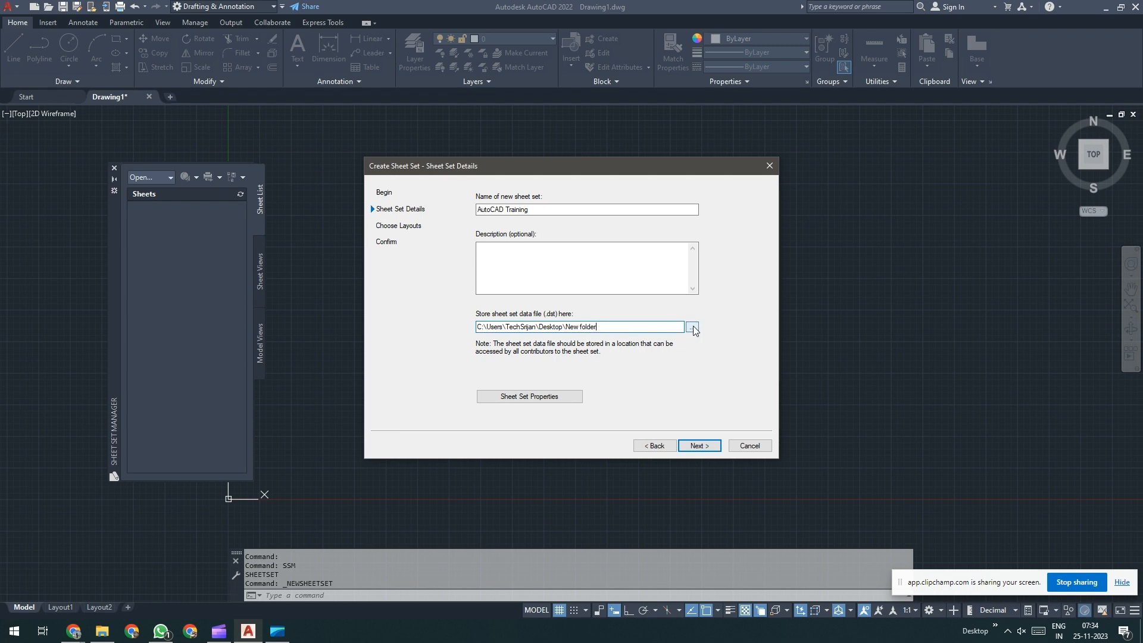
click(691, 327)
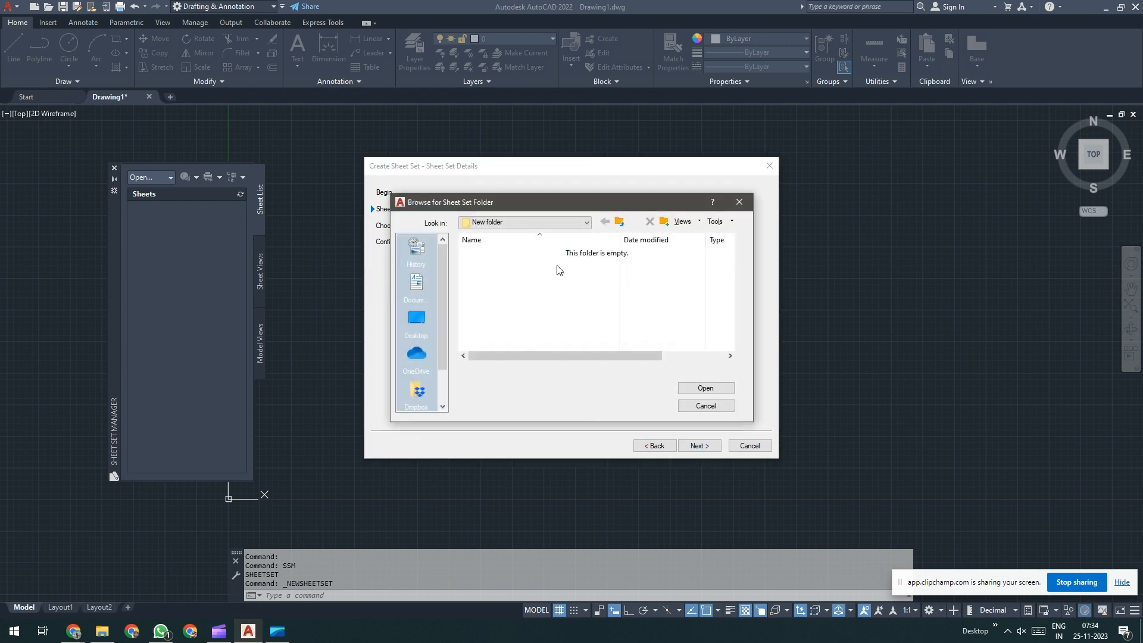
click(560, 222)
click(499, 348)
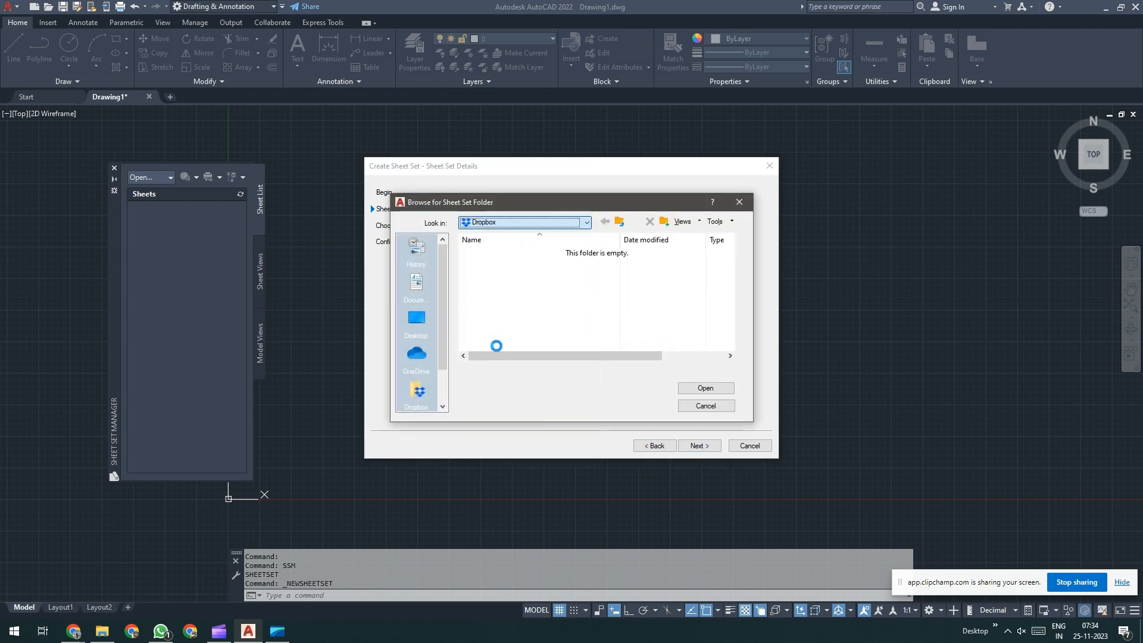
scroll(532, 275, down, 3)
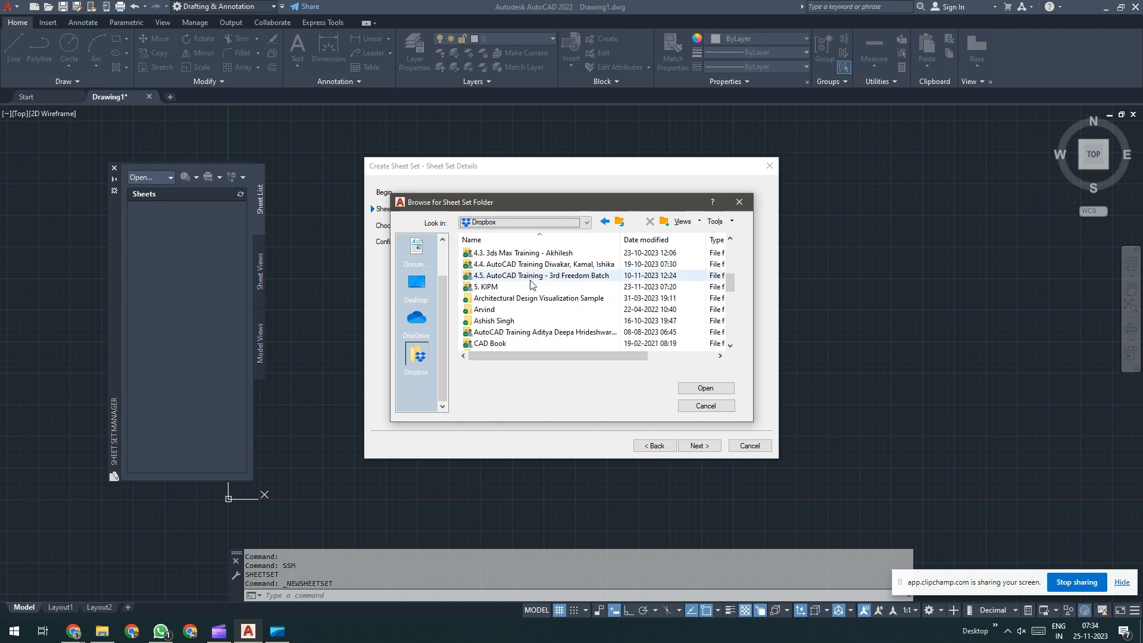
click(525, 313)
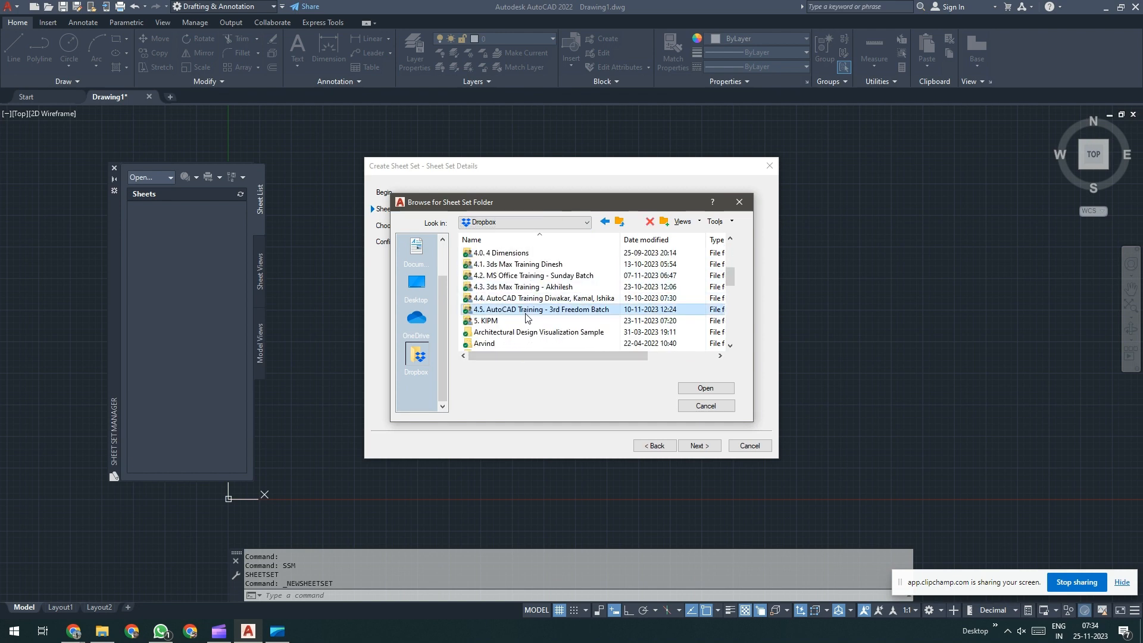
double_click(551, 299)
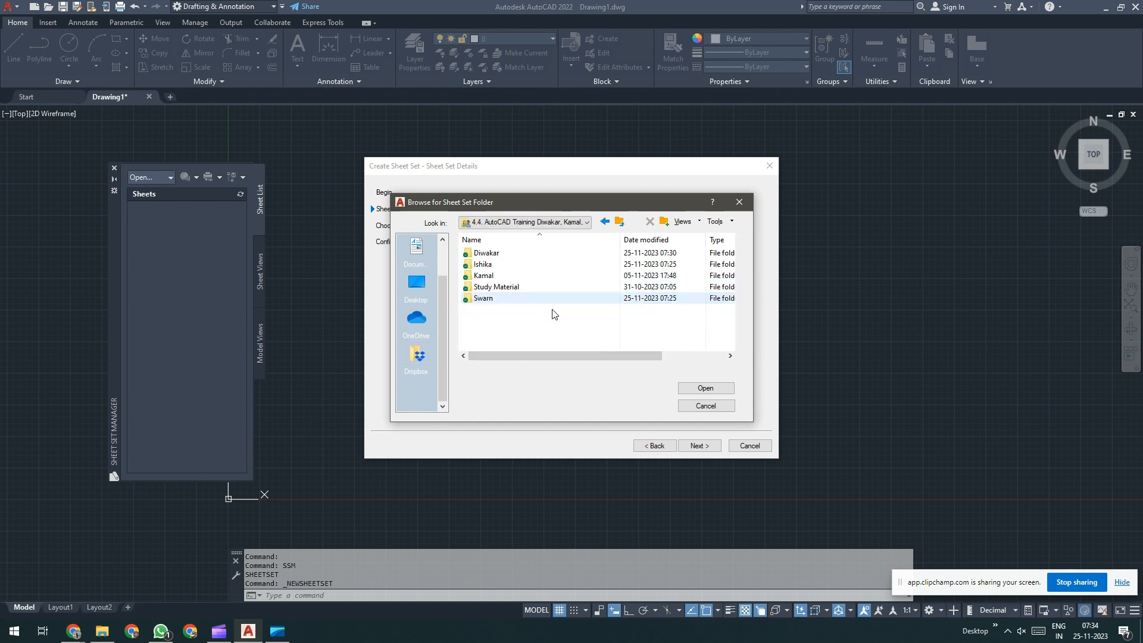
double_click(478, 298)
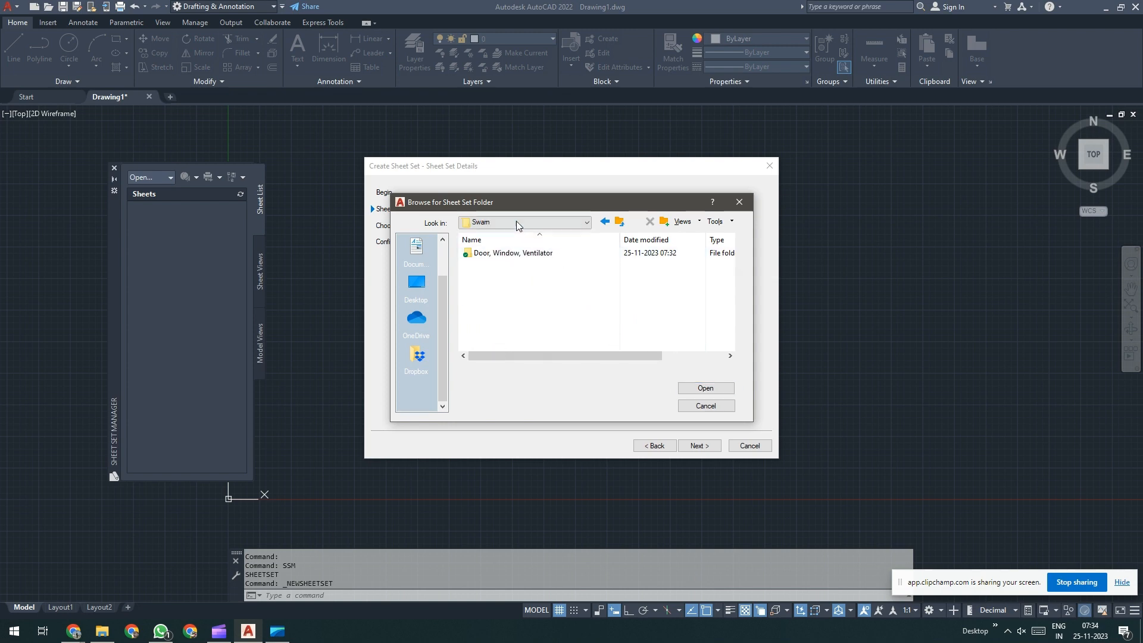
click(698, 394)
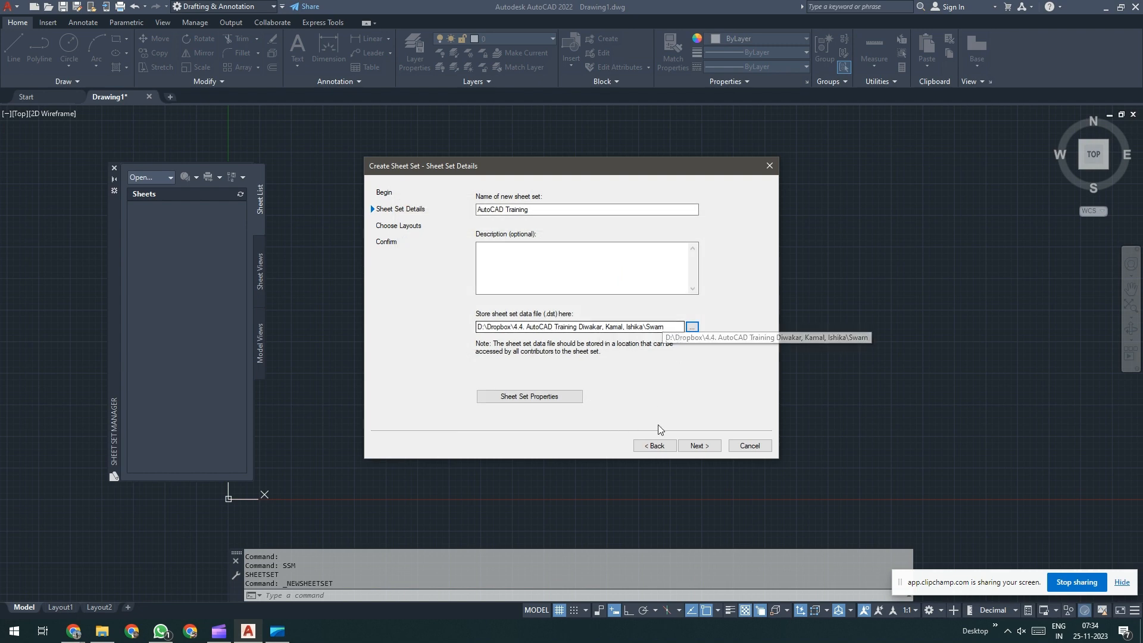
click(701, 449)
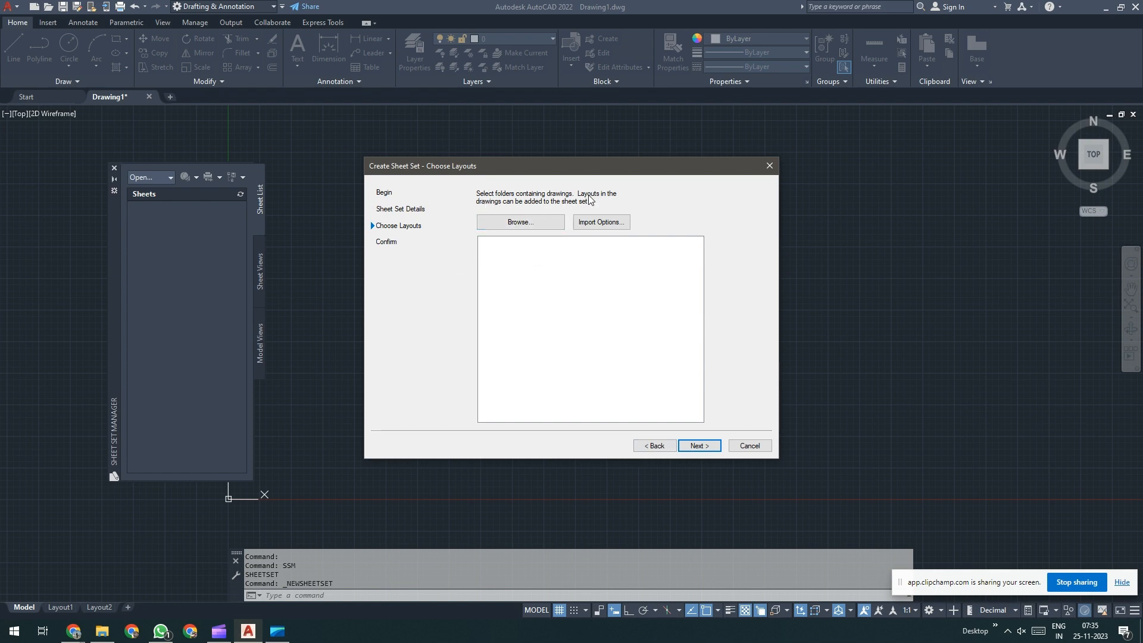
Step: Add the 4.4 AutoCAD Training folder from Dropbox as the source of drawings and layouts for the sheet set
click(530, 224)
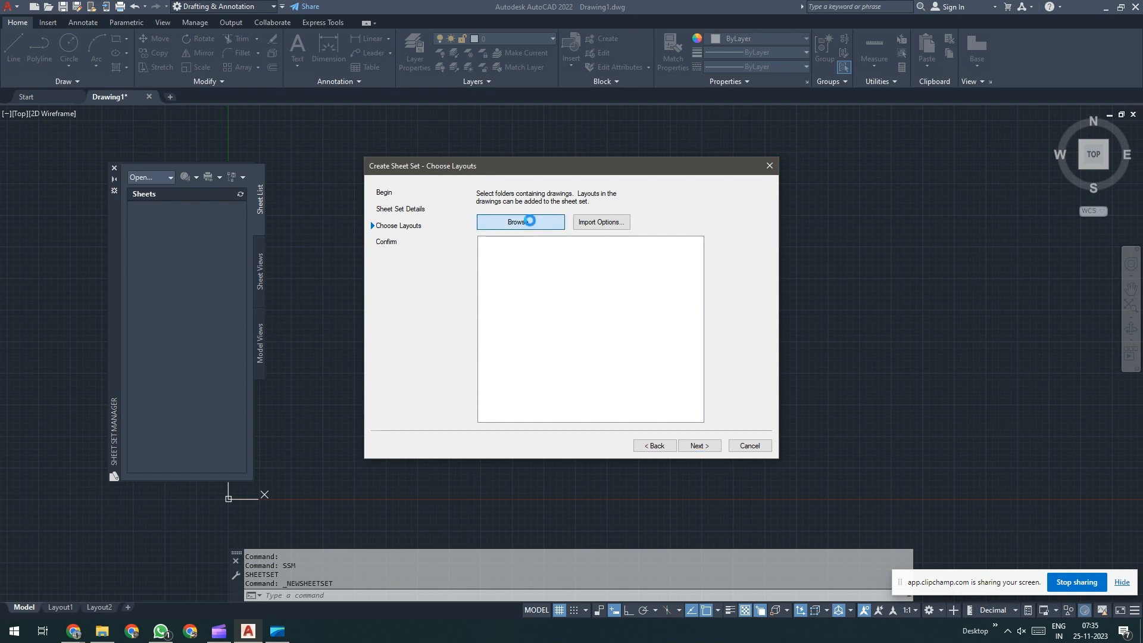
scroll(569, 325, up, 10)
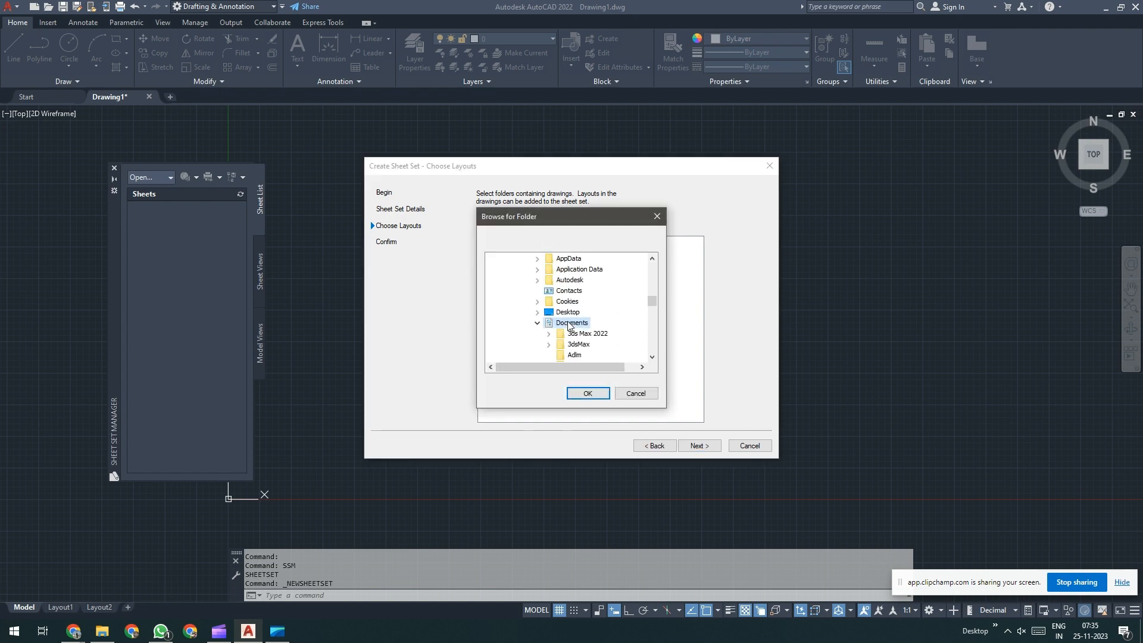
scroll(569, 325, up, 4)
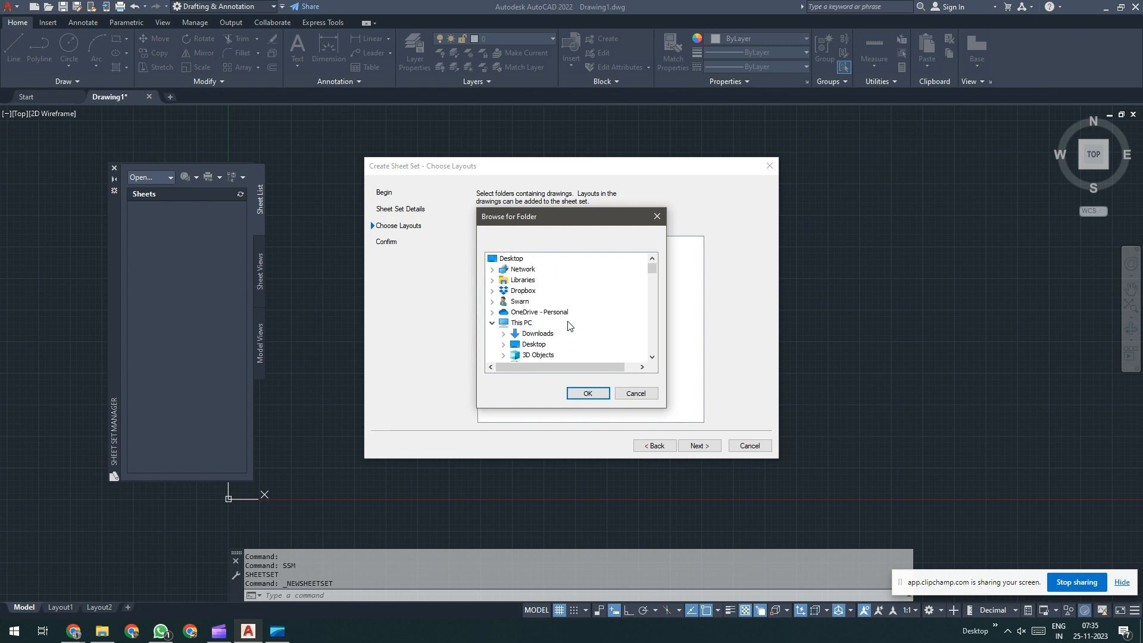
click(492, 290)
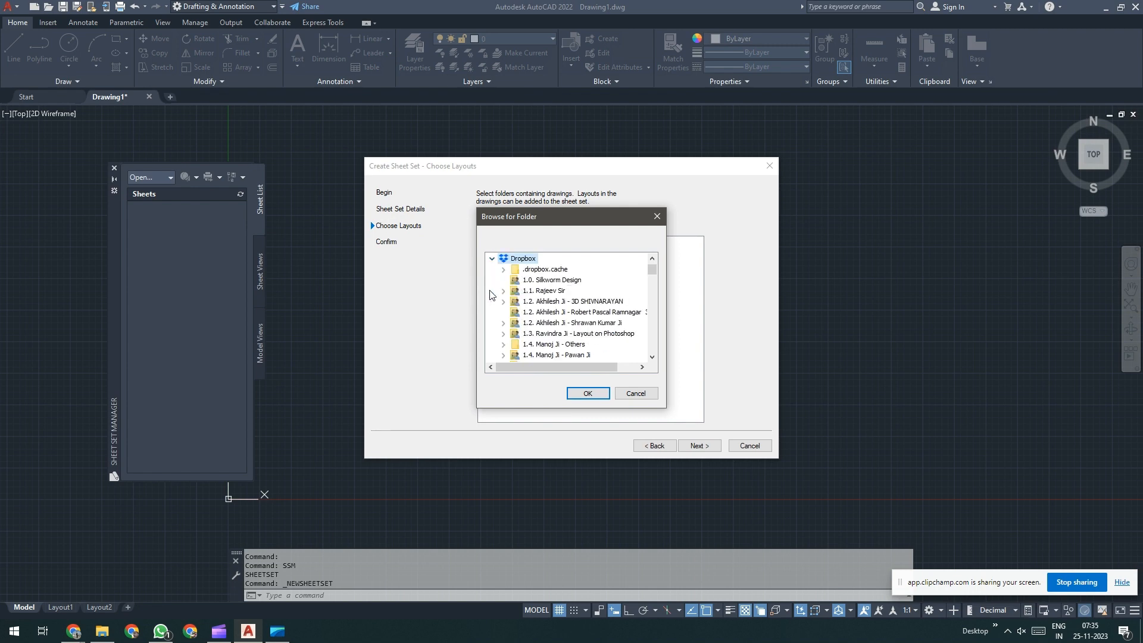
scroll(551, 306, down, 4)
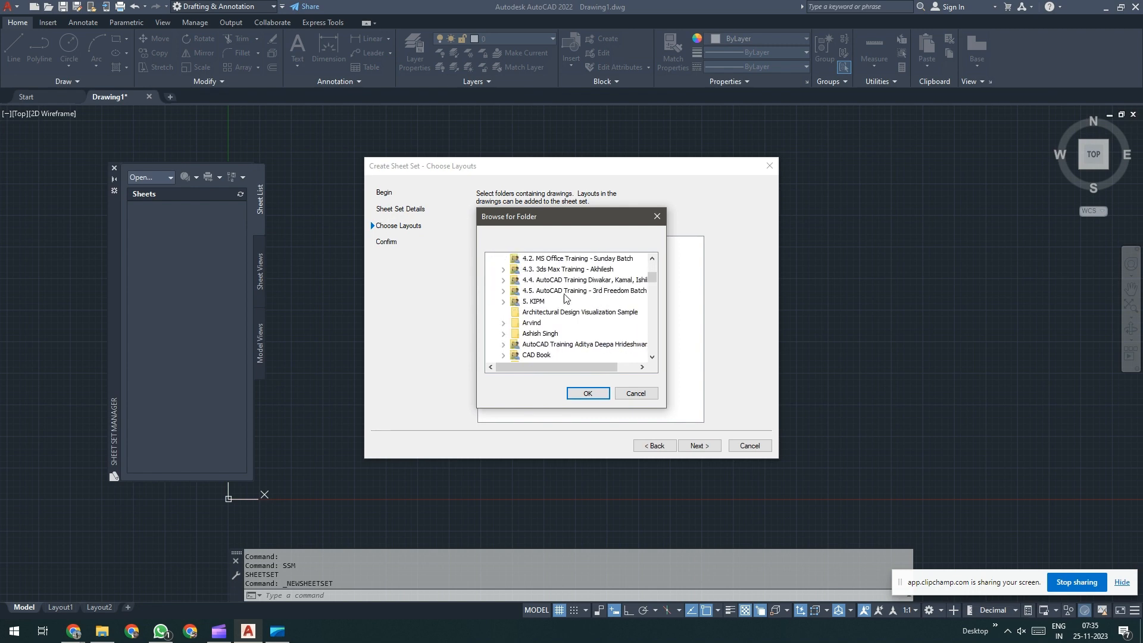
click(568, 279)
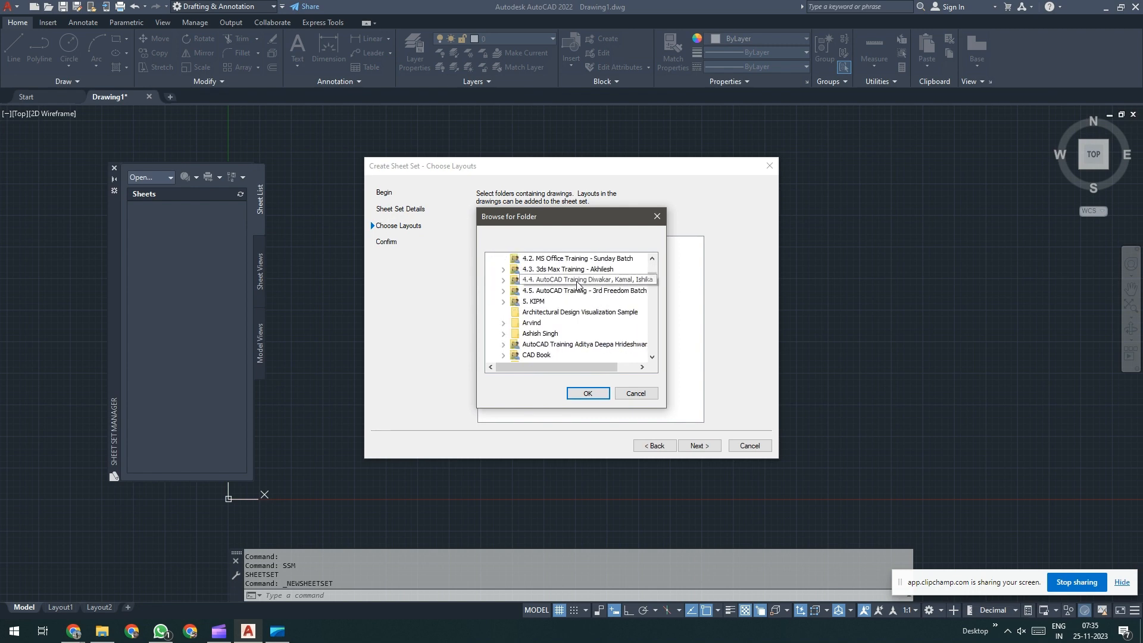
click(588, 393)
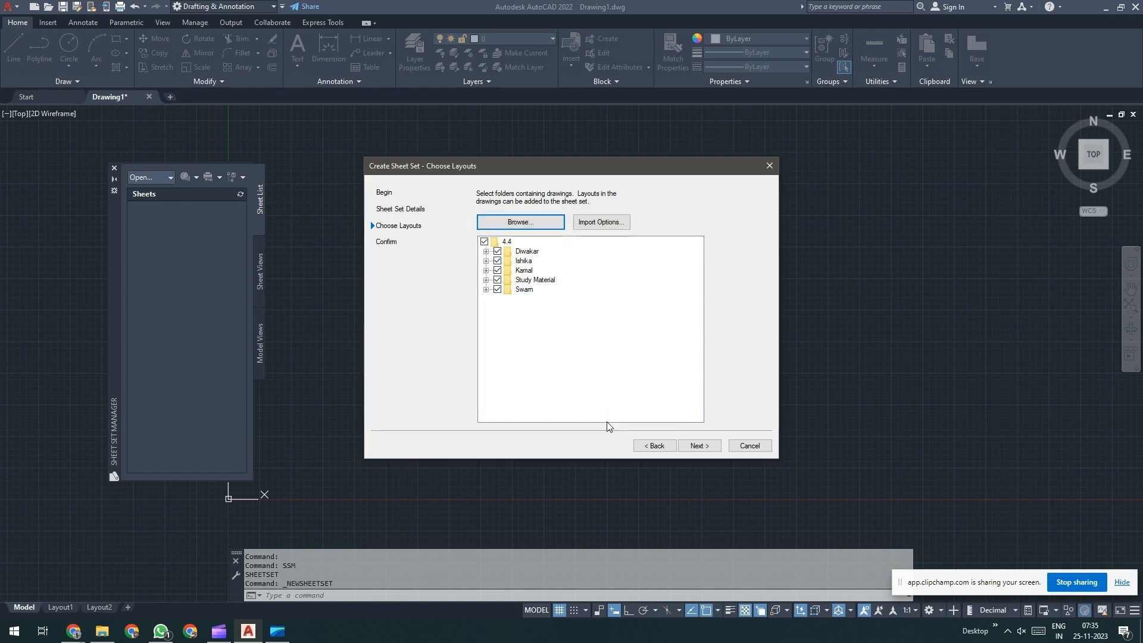
Step: Exclude the three trainees' folders and Study Material from the sheet set, keeping only the trainer's folder of drawings
click(487, 251)
click(486, 280)
click(487, 290)
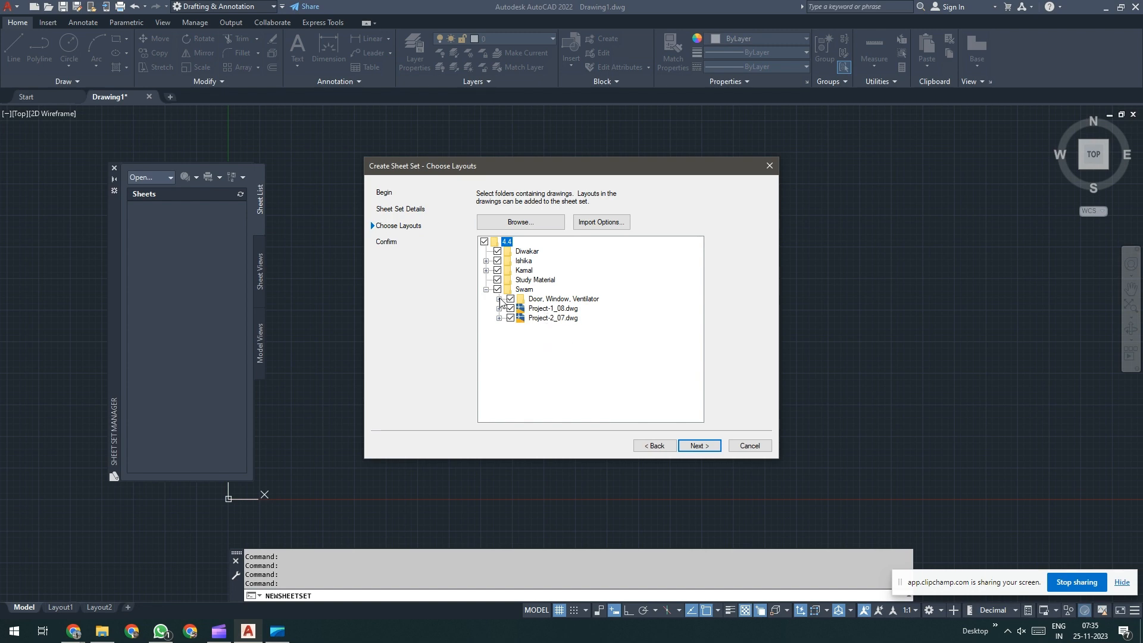
click(498, 252)
click(497, 261)
click(498, 271)
Step: List the layouts of Door, Window, Ventilator_08, Project-1_08 and Project-2_07, and accept all of them for the sheet set
click(499, 299)
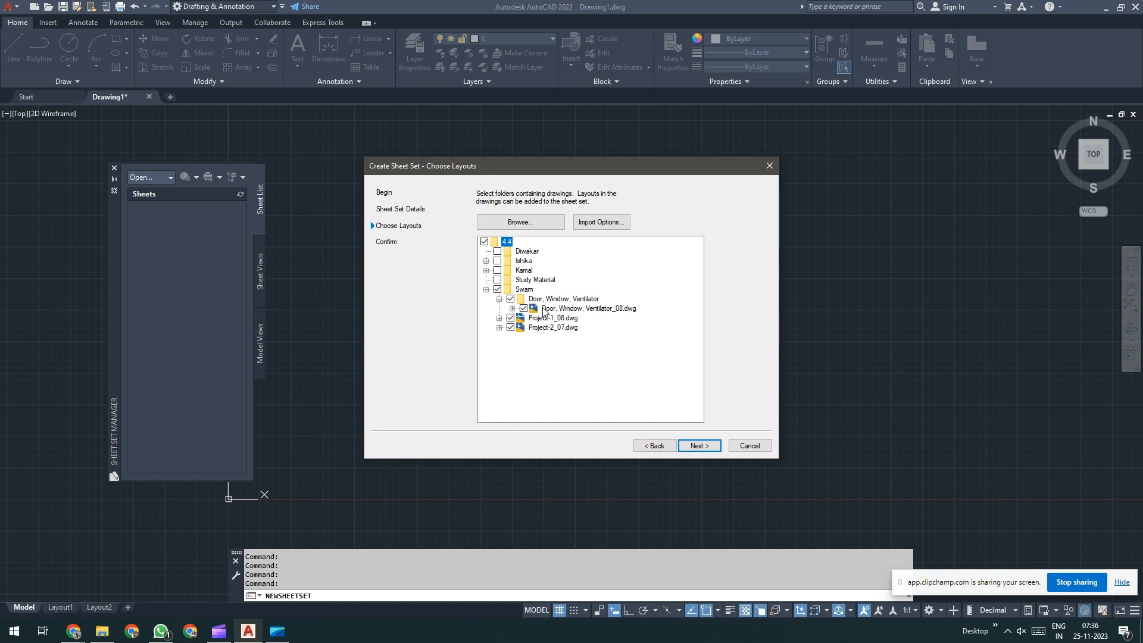
click(498, 318)
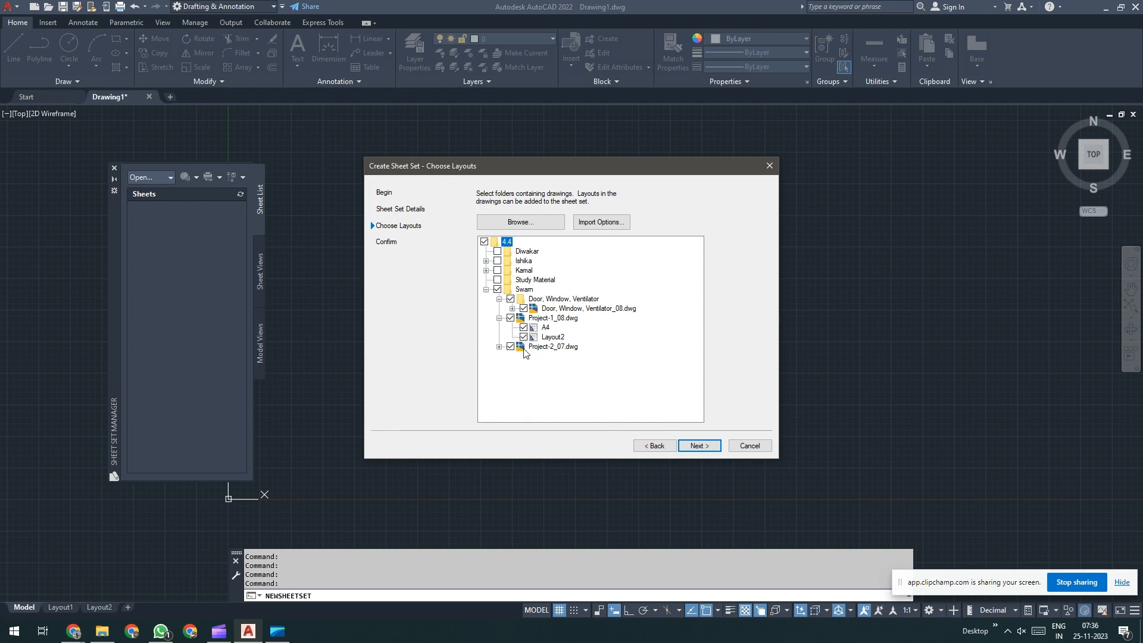
click(499, 347)
click(512, 308)
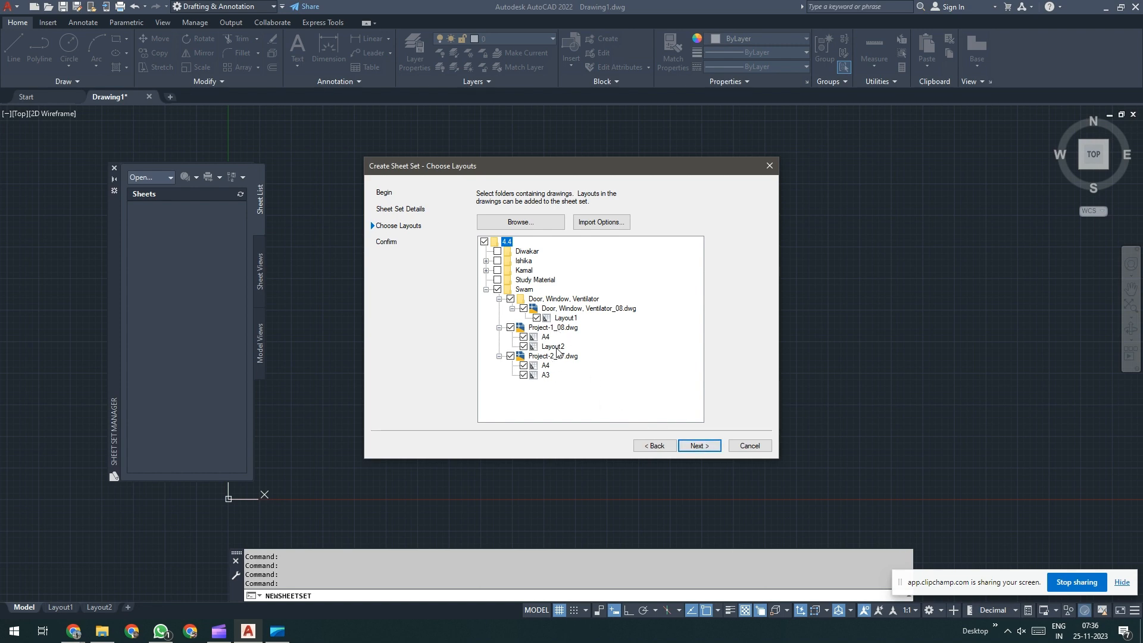
click(699, 447)
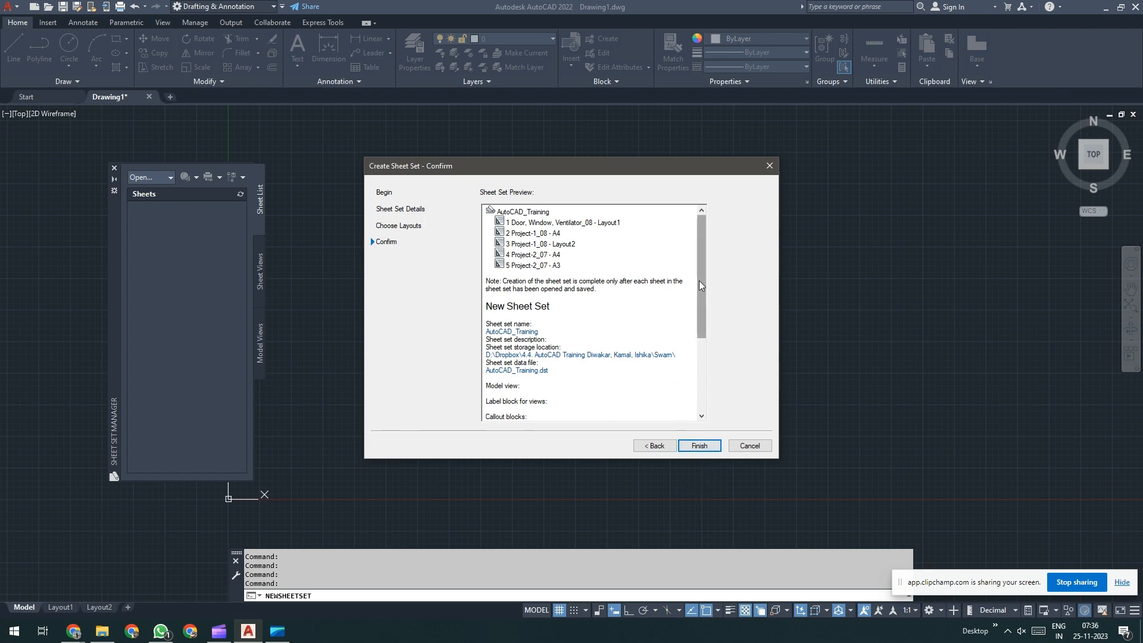
Step: Review the full sheet set preview, including storage location and sheet creation template, and finish creating the sheet set
drag(698, 277, 713, 389)
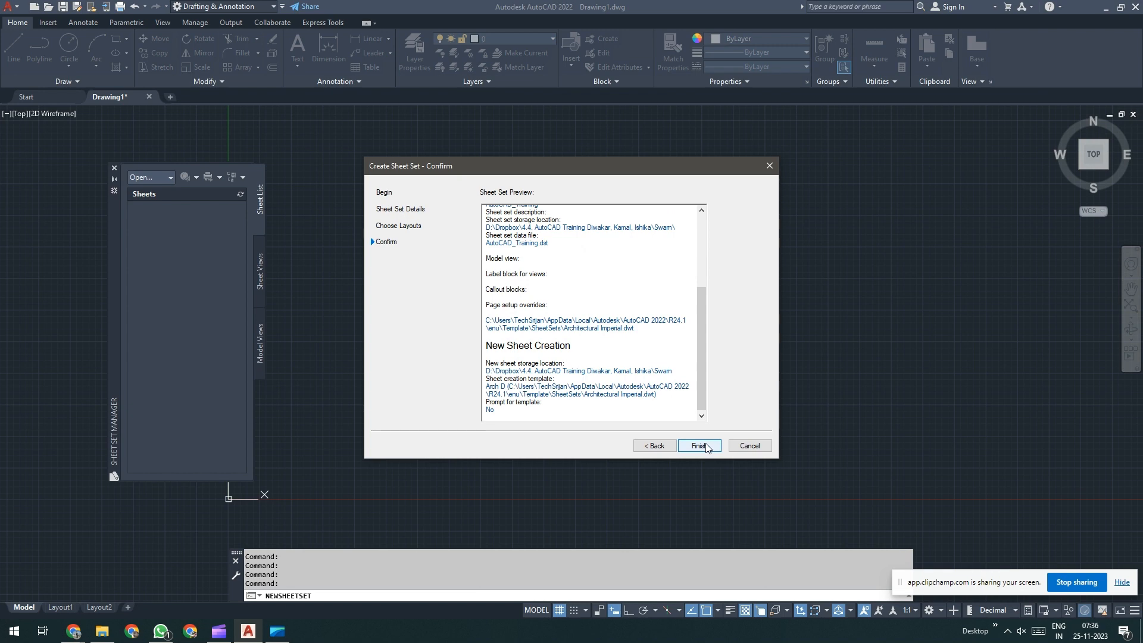
mouse_move(702, 390)
mouse_down()
mouse_move(702, 317)
mouse_move(716, 397)
mouse_up()
click(710, 446)
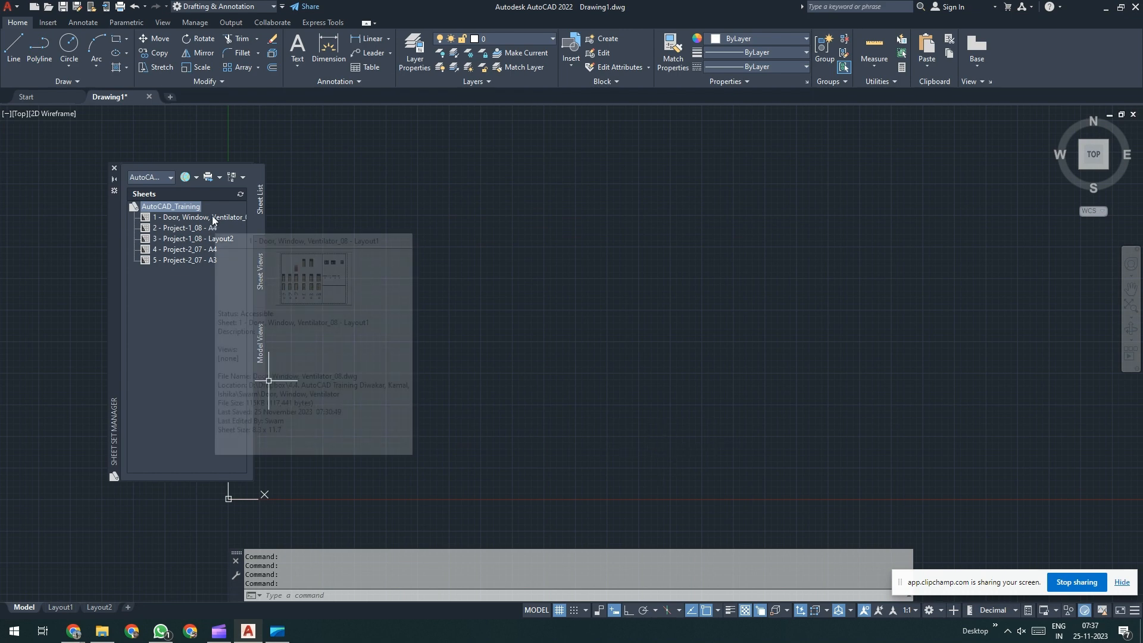
Step: Reposition the Sheet Set Manager and examine the Door, Window, Ventilator_08 sheet in the AutoCAD_Training sheet list
drag(117, 288, 179, 298)
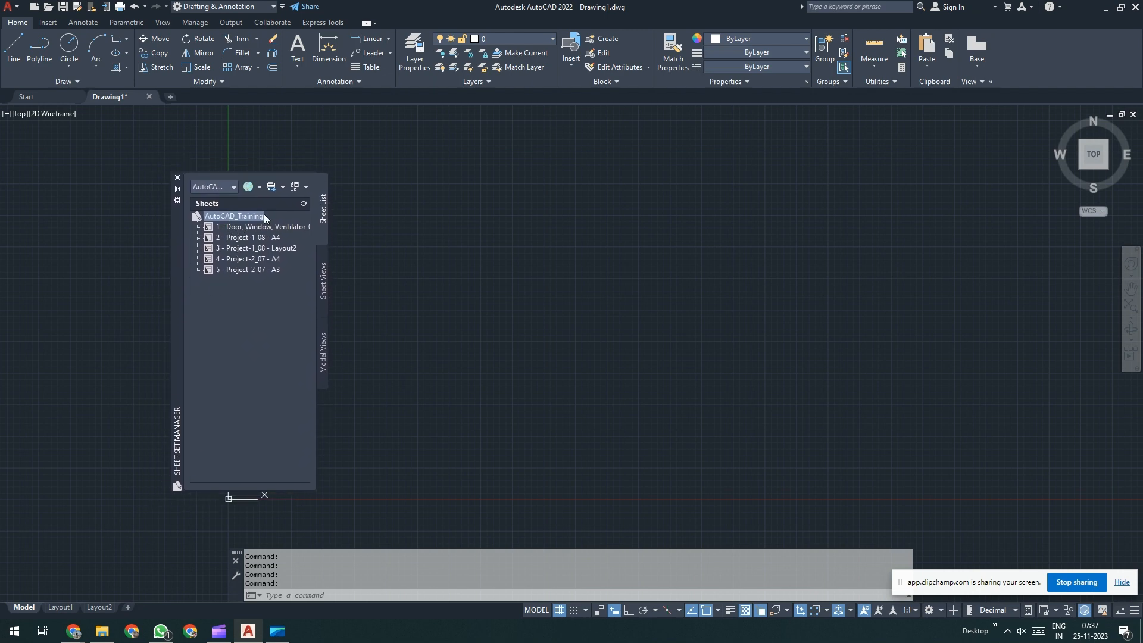
click(264, 229)
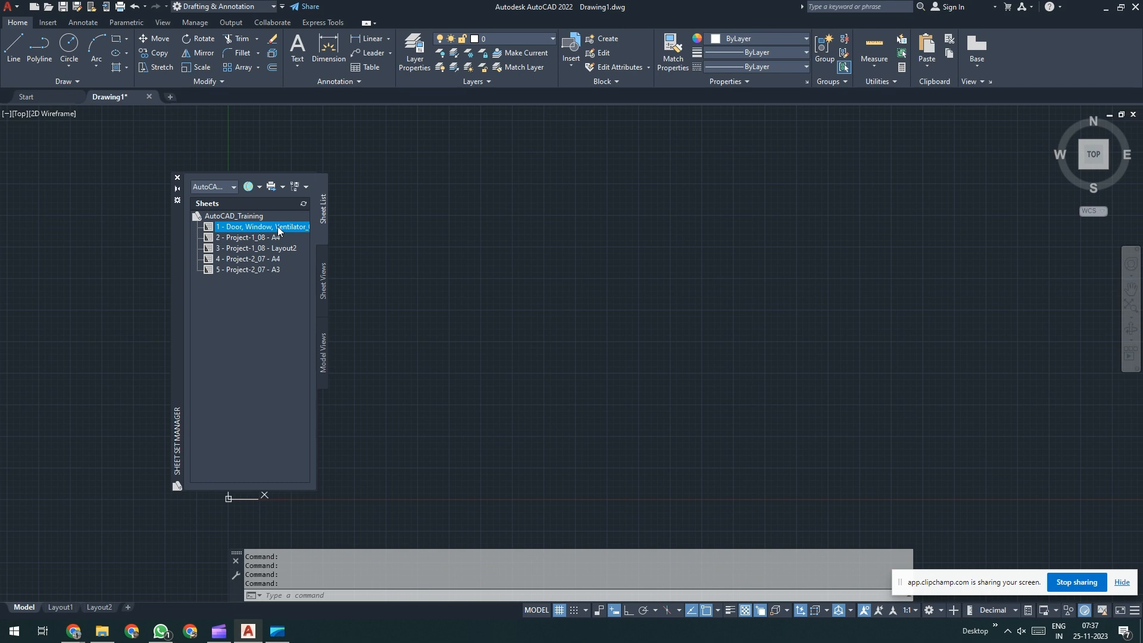
mouse_move(278, 229)
Step: Close the Sheet Set Manager and close Drawing1 without saving changes
click(176, 178)
click(149, 97)
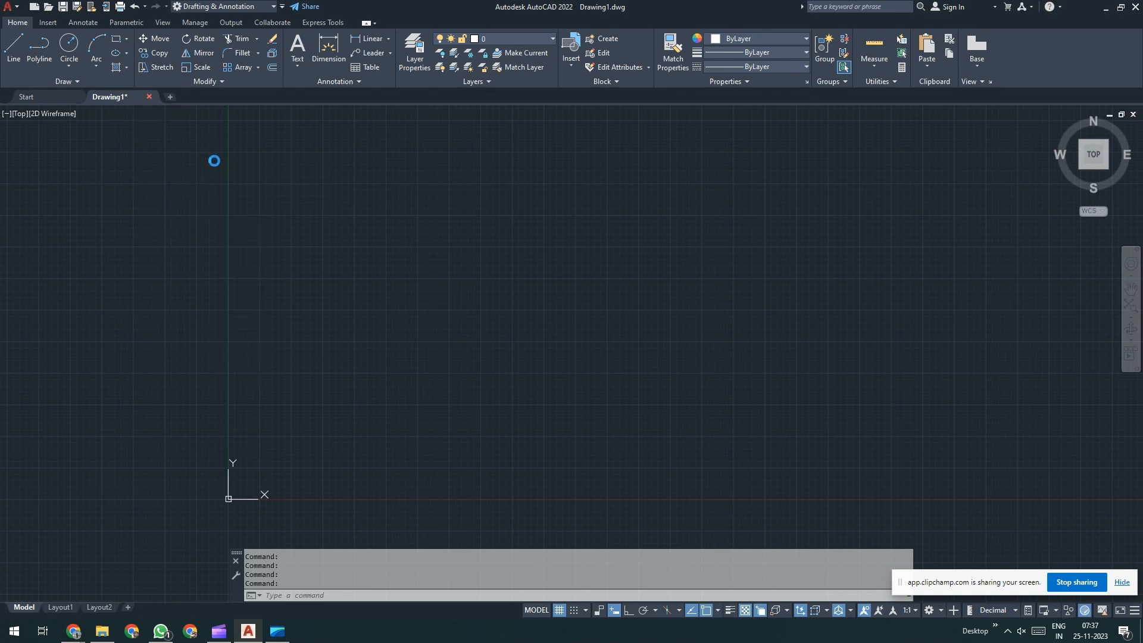
click(571, 341)
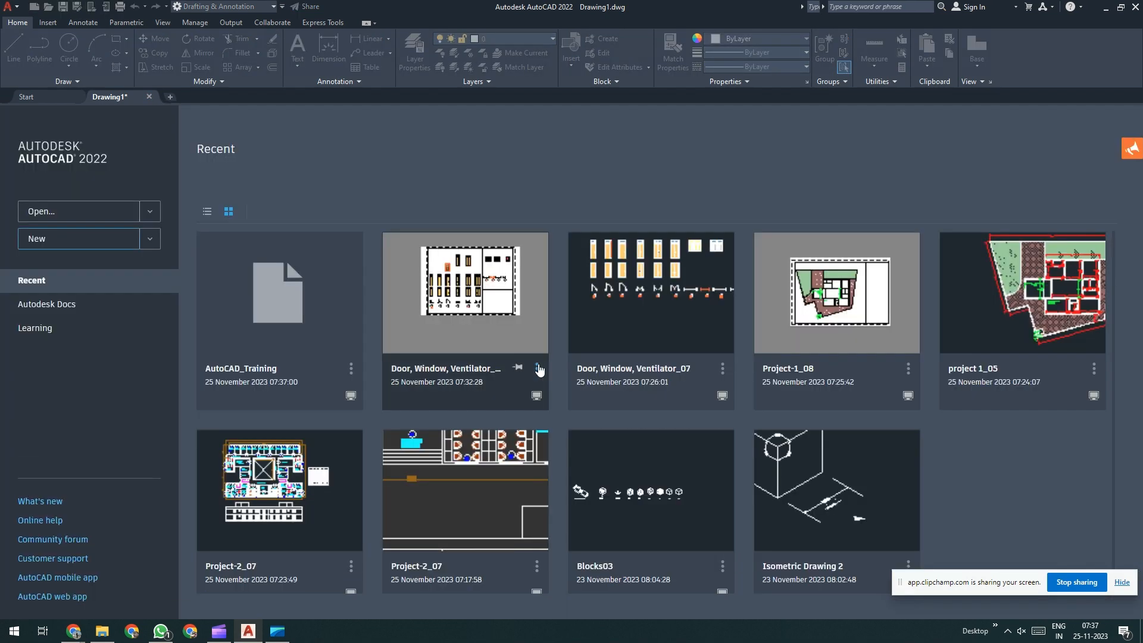
Step: Switch to File Explorer and browse Dropbox to the trainer's folder inside 4.4 AutoCAD Training
click(1103, 9)
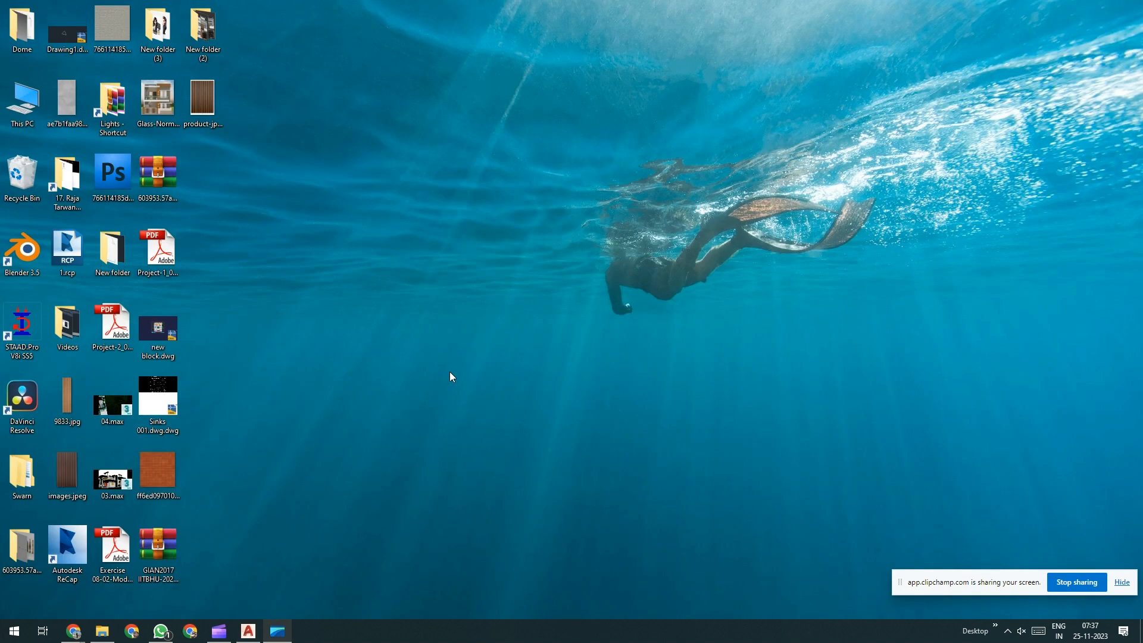
click(104, 630)
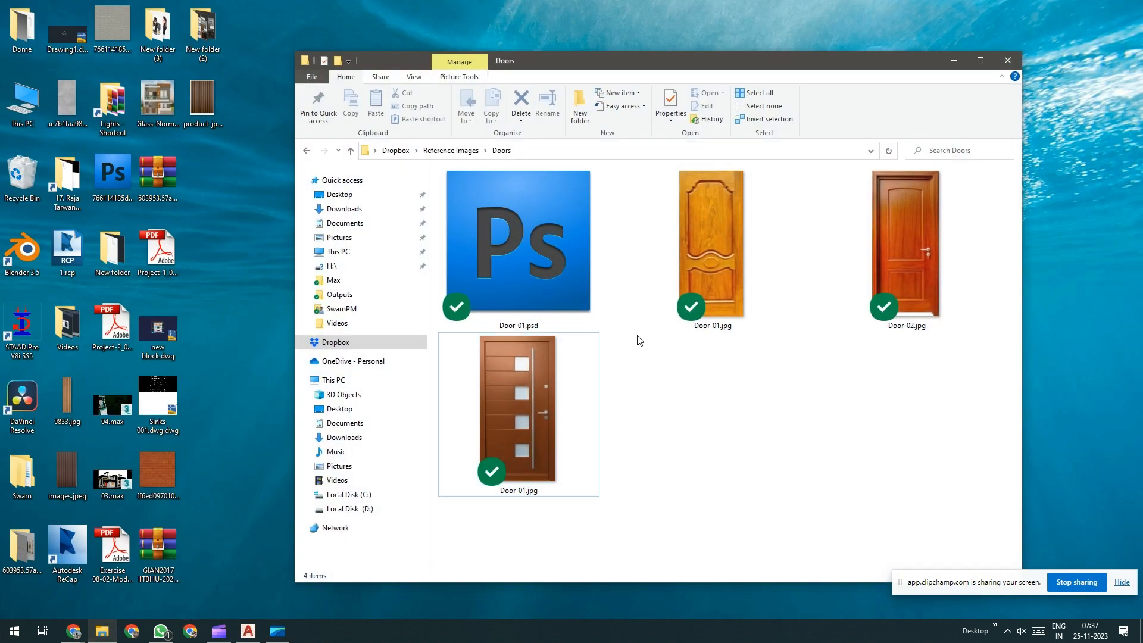
click(444, 151)
click(395, 150)
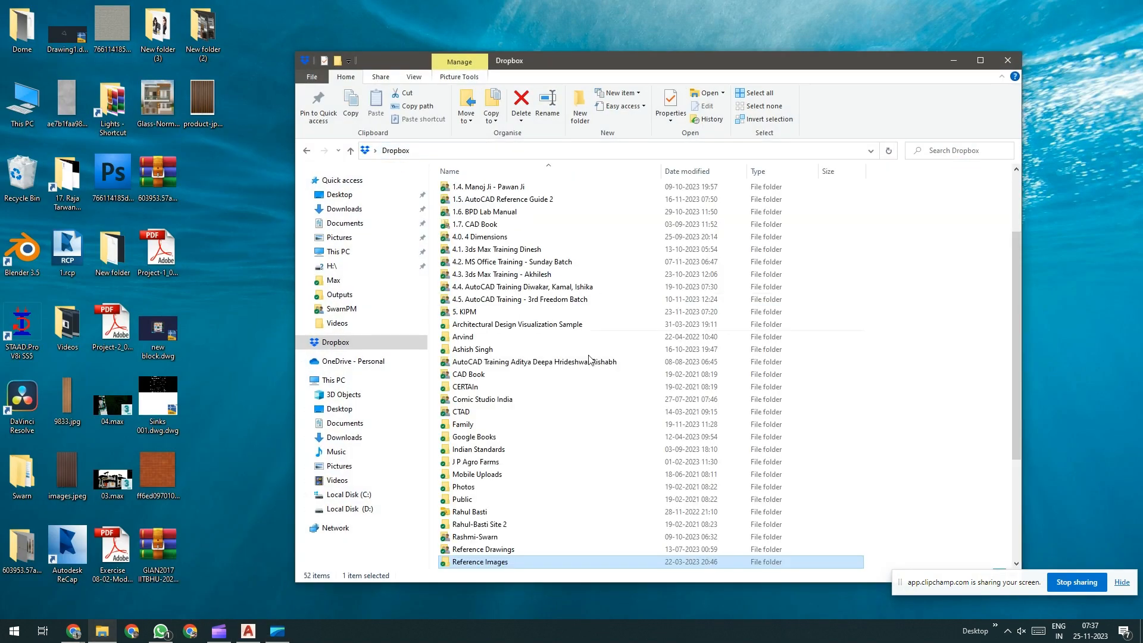
double_click(544, 287)
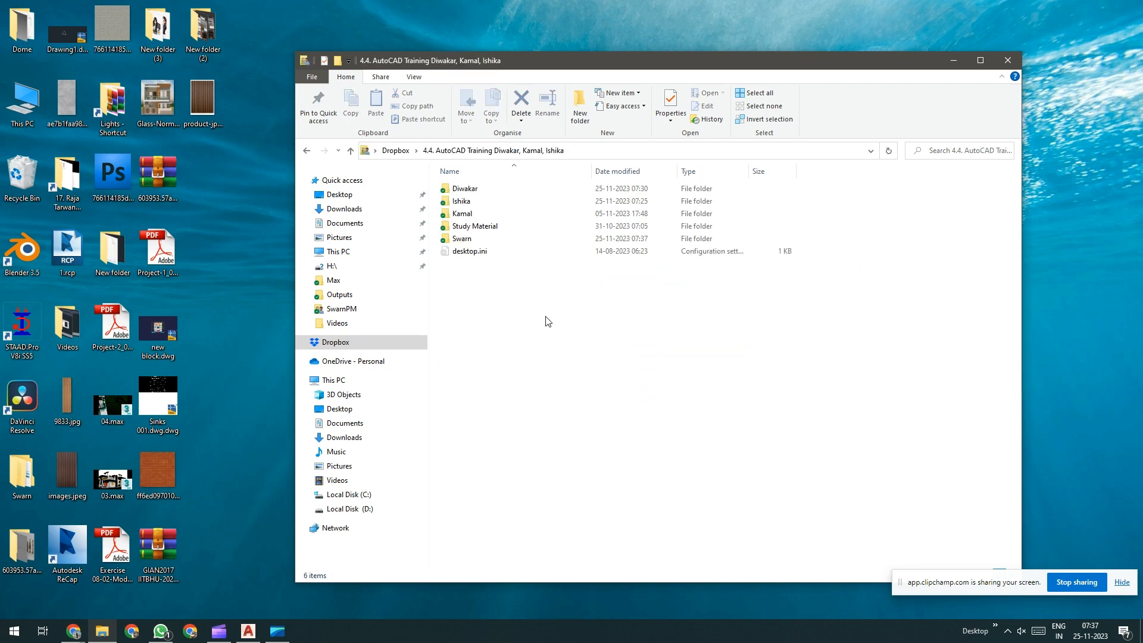
double_click(479, 238)
Step: Open the sheet set file AutoCAD_Training.dst in AutoCAD, and start a new blank drawing
click(473, 215)
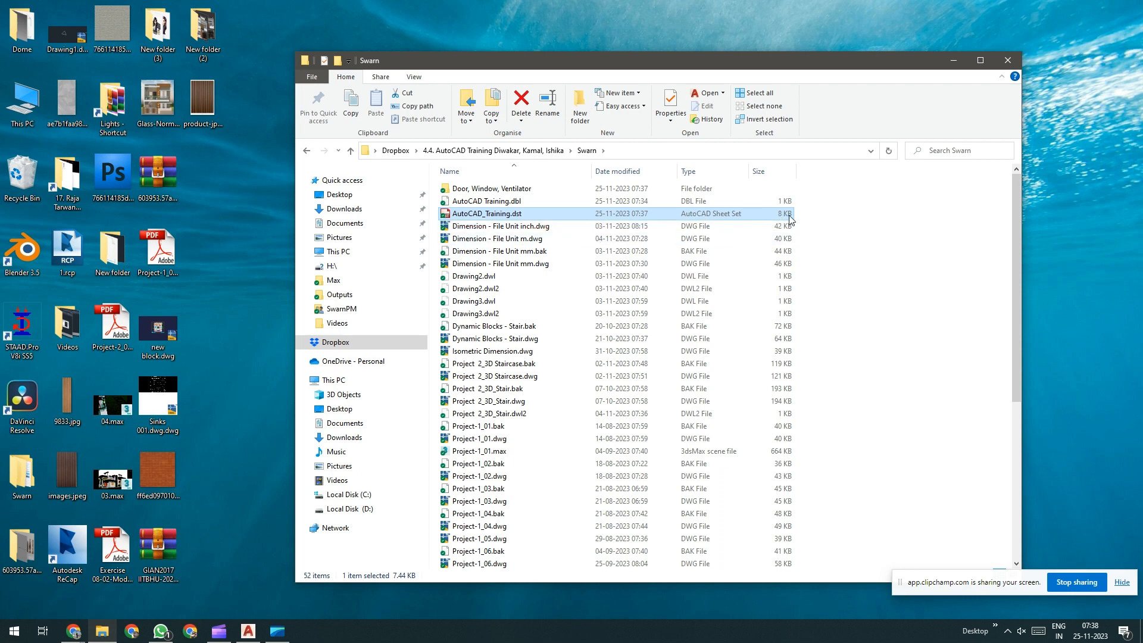
double_click(498, 214)
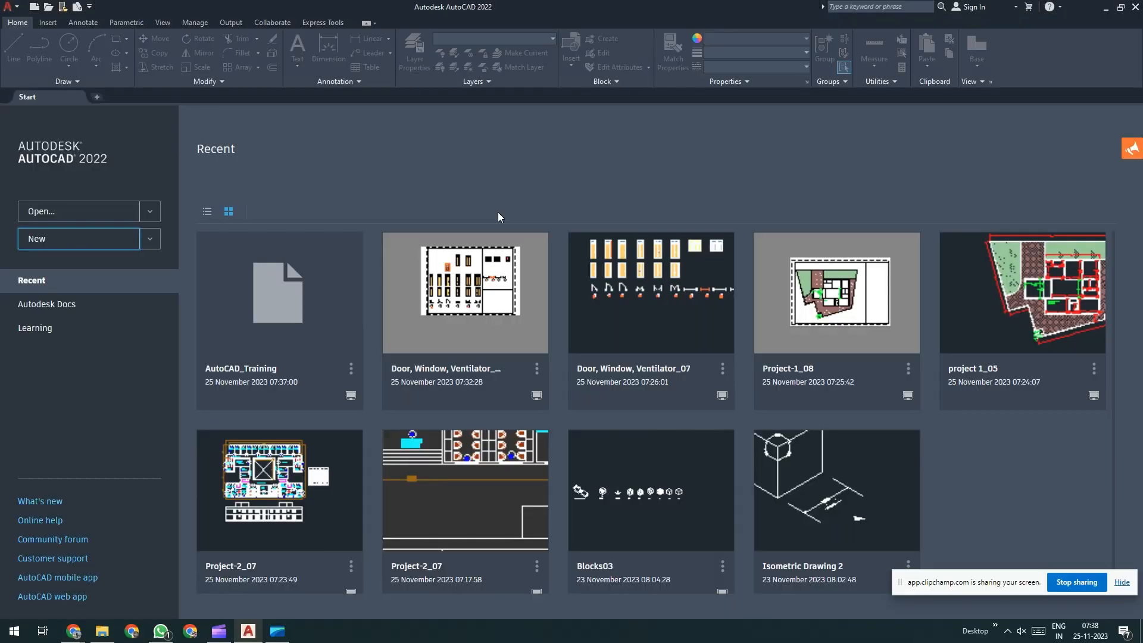
click(90, 241)
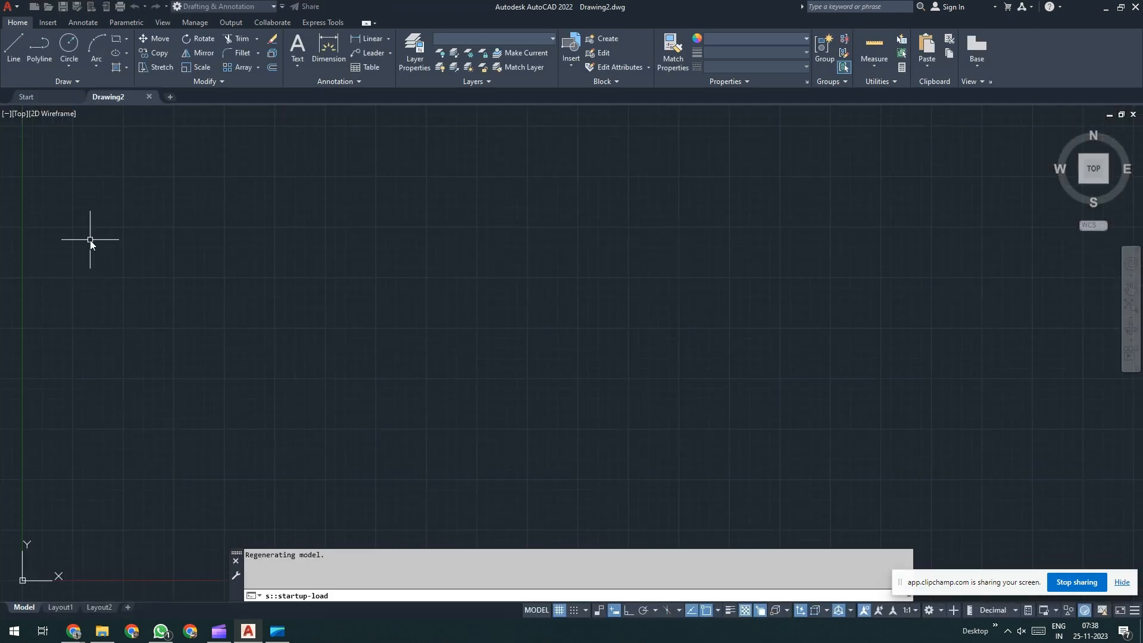
mouse_move(231, 637)
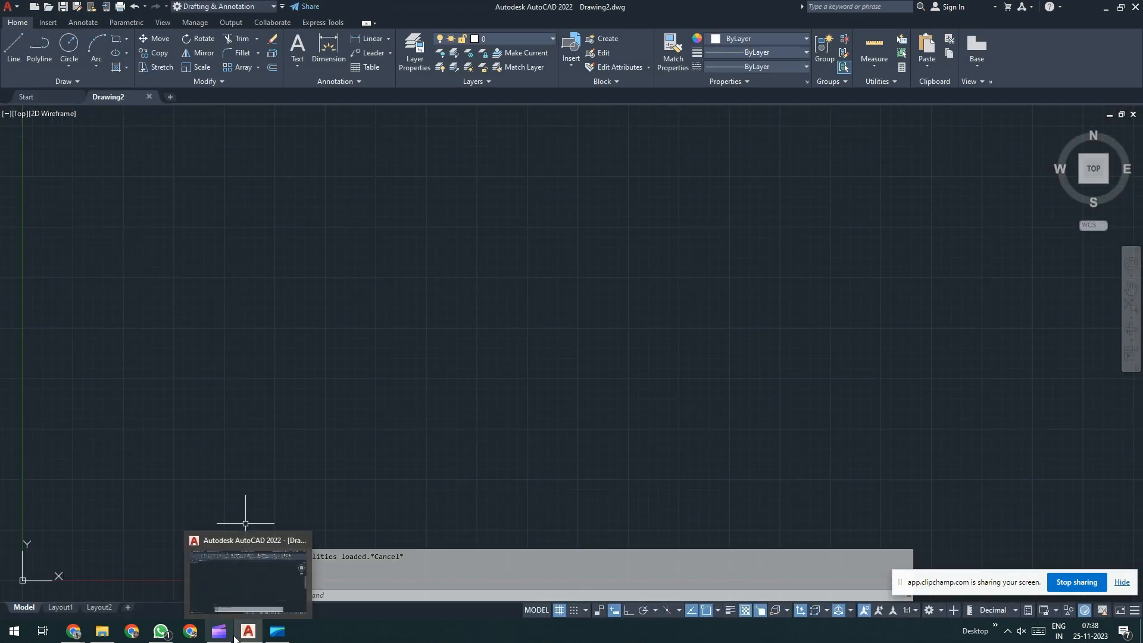
Step: Switch to File Explorer, reopen AutoCAD_Training.dst in AutoCAD, and reposition the Sheet Set Manager
click(102, 632)
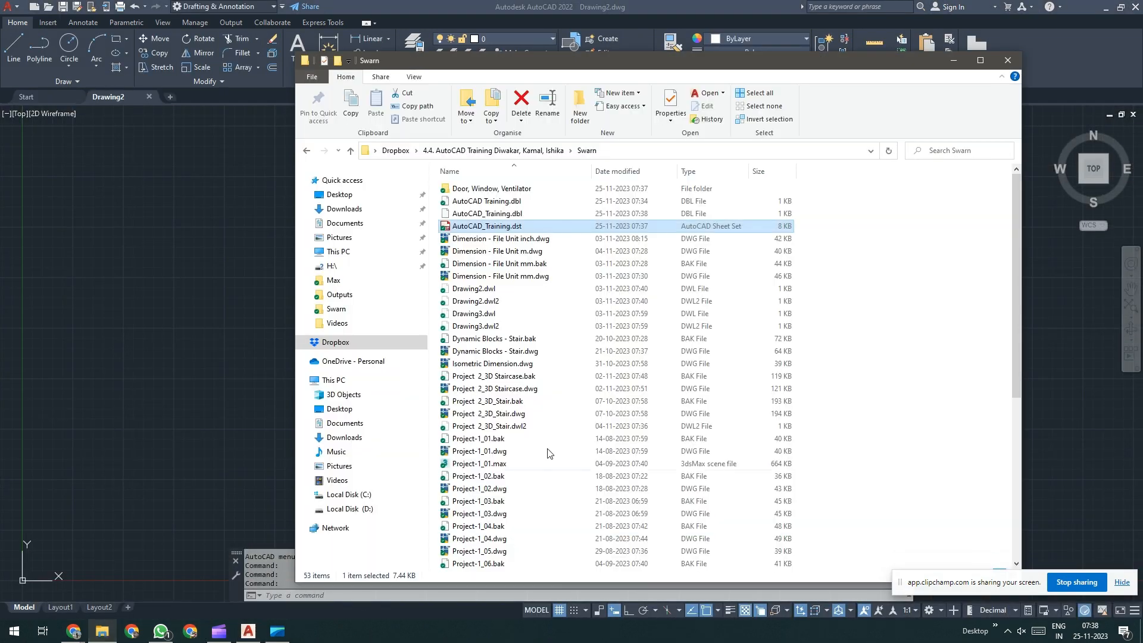
double_click(495, 226)
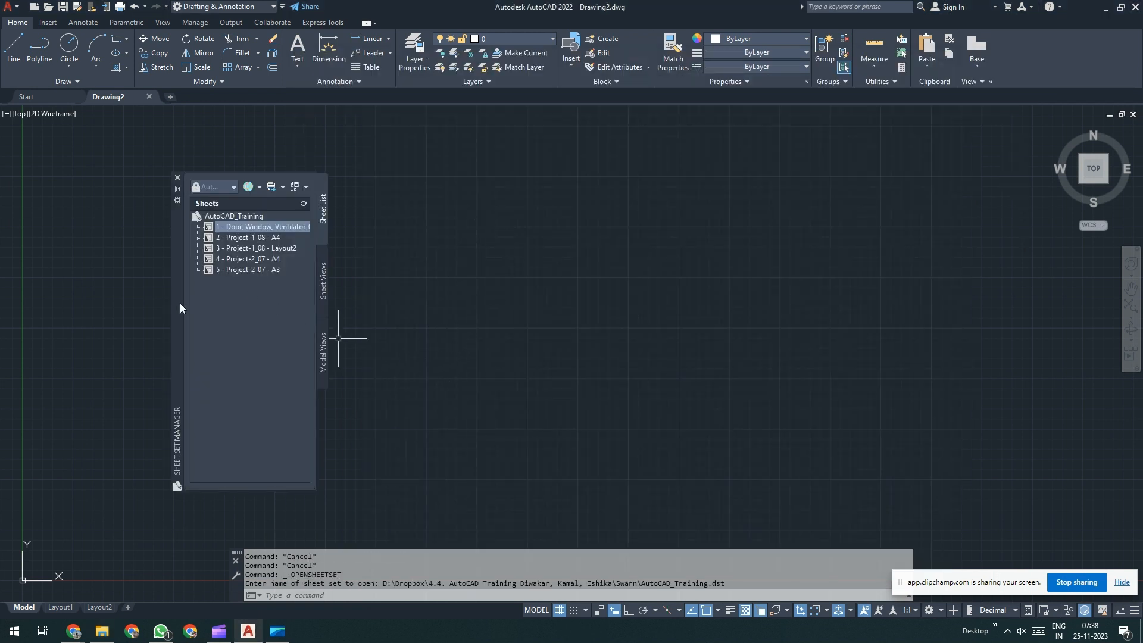
drag(180, 302, 210, 298)
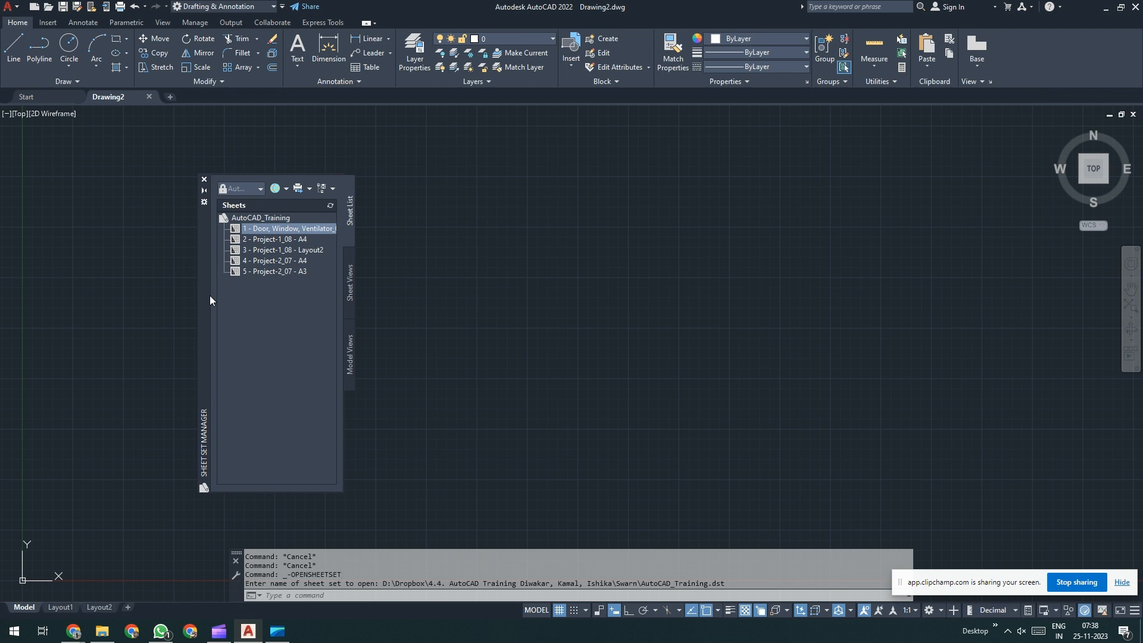
Step: Open the Door, Window, Ventilator_08 sheet and both Project-1_08 sheets, A4 and Layout2, from the sheet list
double_click(275, 229)
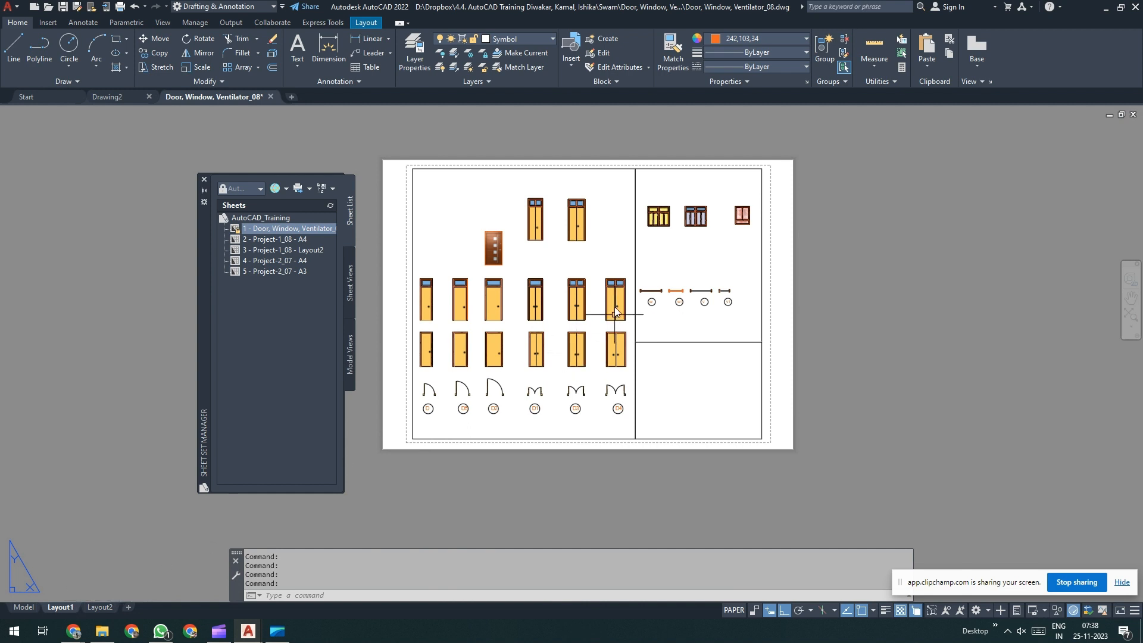
scroll(616, 294, up, 3)
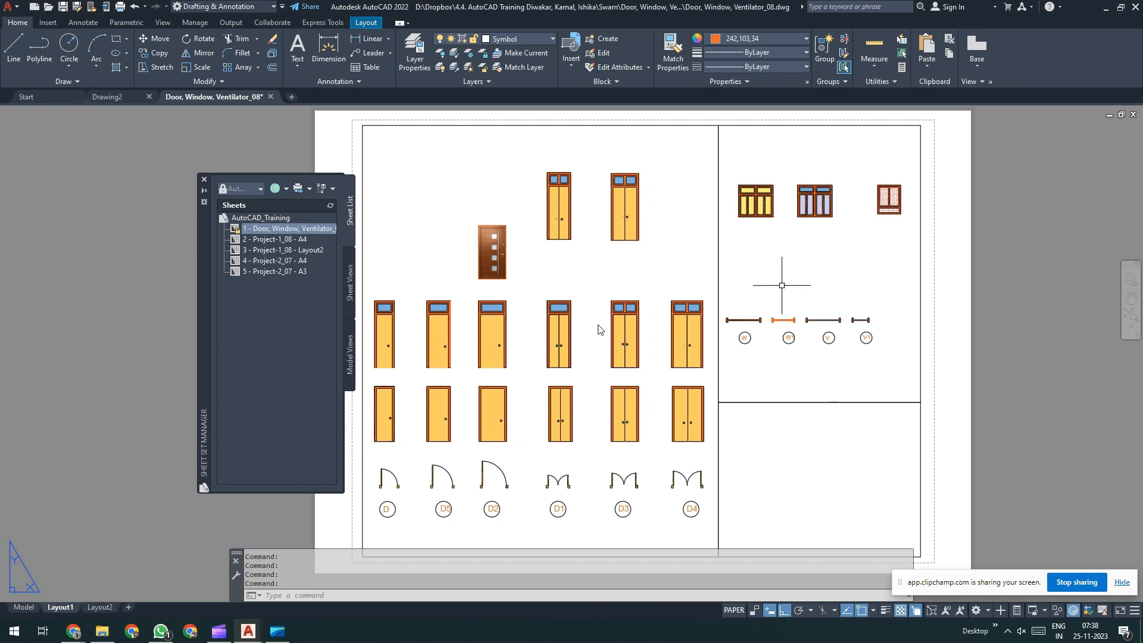
double_click(289, 239)
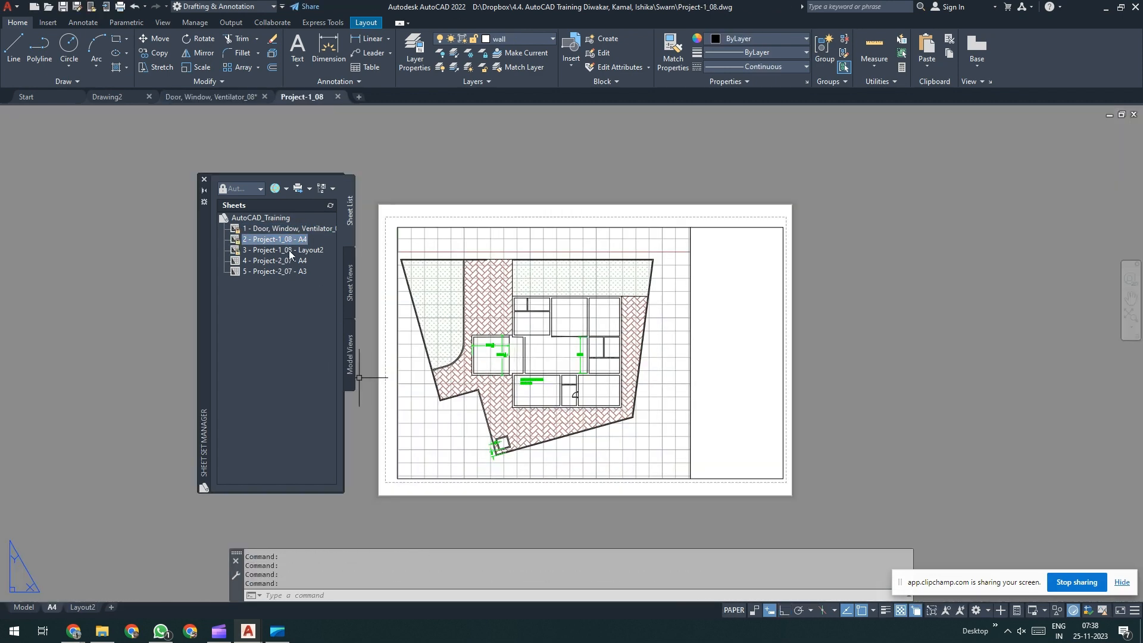
double_click(290, 251)
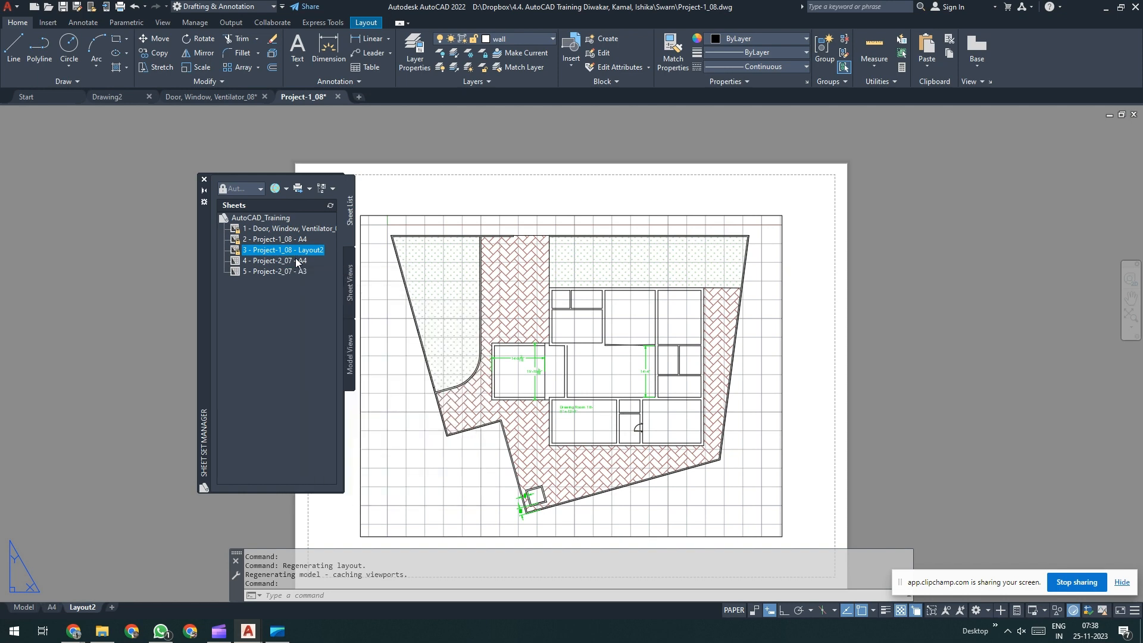
Step: Open the Project-2_07 A4 and A3 sheets from the sheet list and view the A3 layout up close
double_click(296, 261)
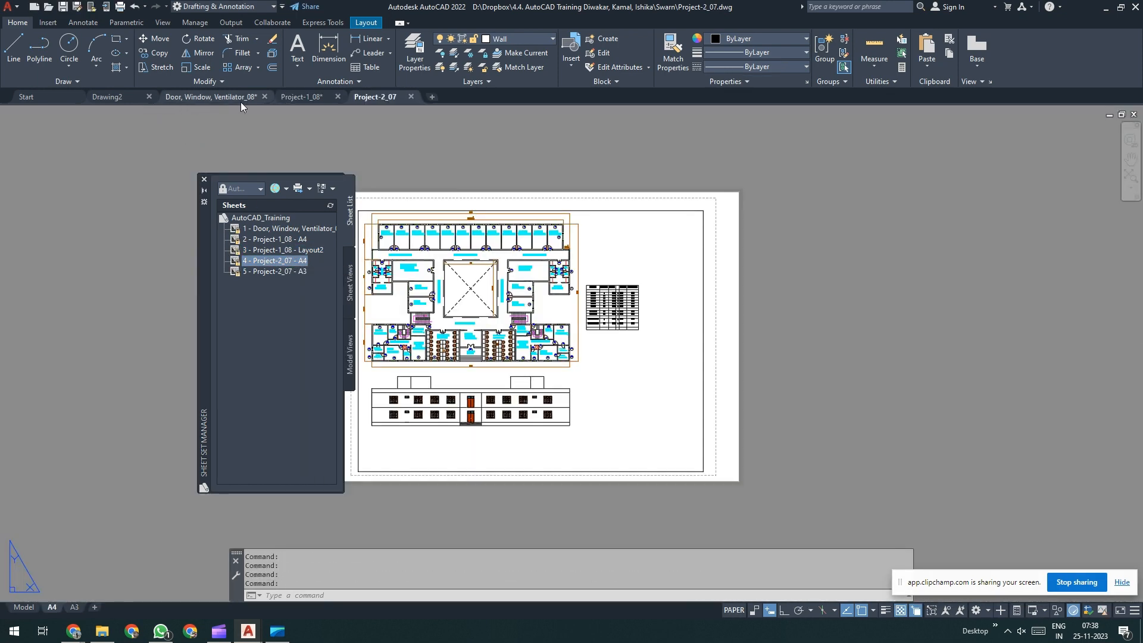
double_click(290, 272)
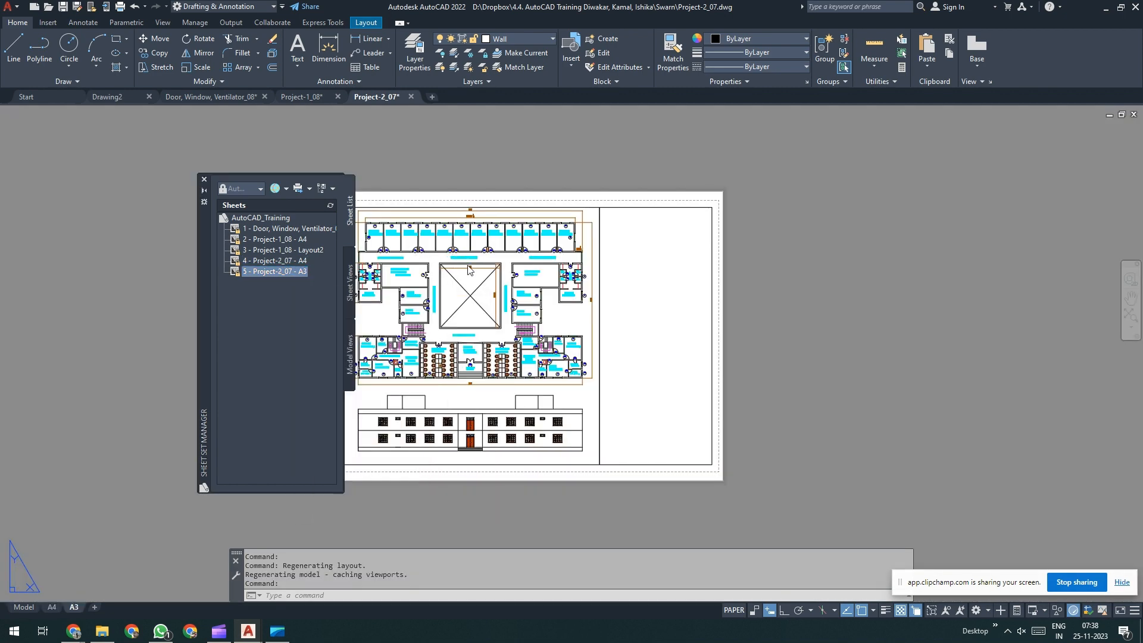
middle_drag(468, 267, 570, 258)
scroll(521, 274, up, 3)
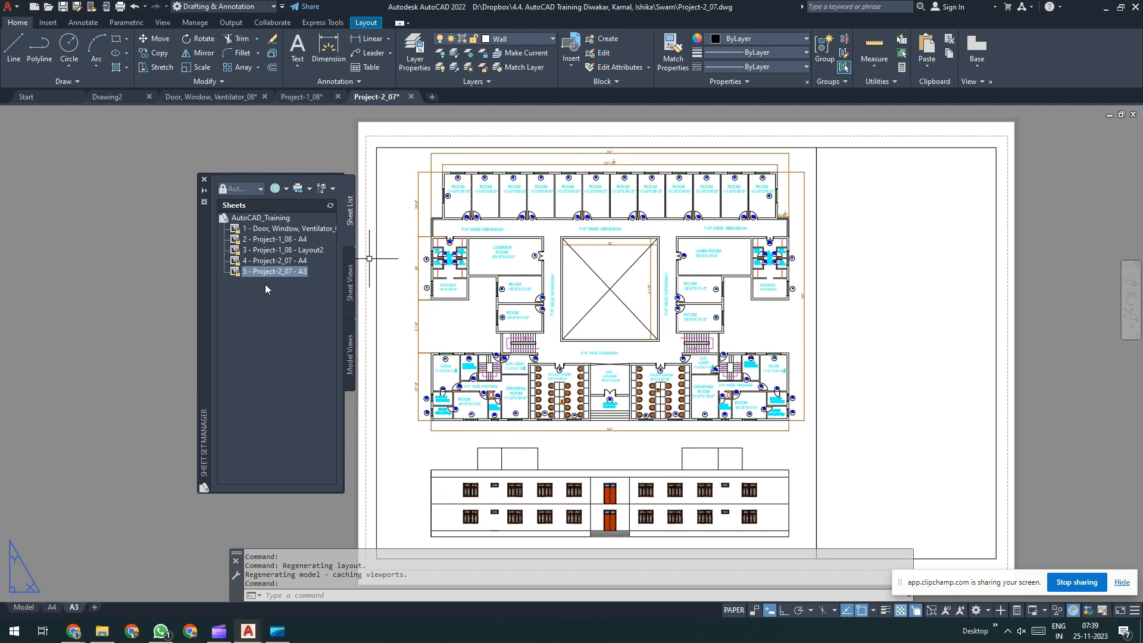
Step: Review the AutoCAD_Training sheet set and its individual sheets in the sheet list
click(264, 218)
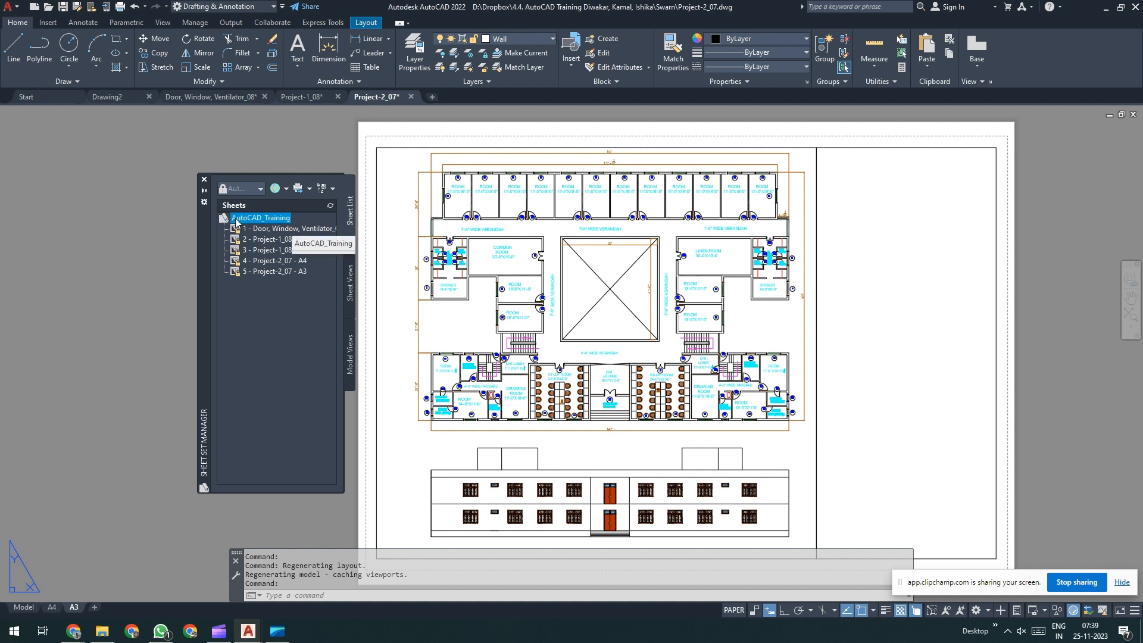
click(285, 229)
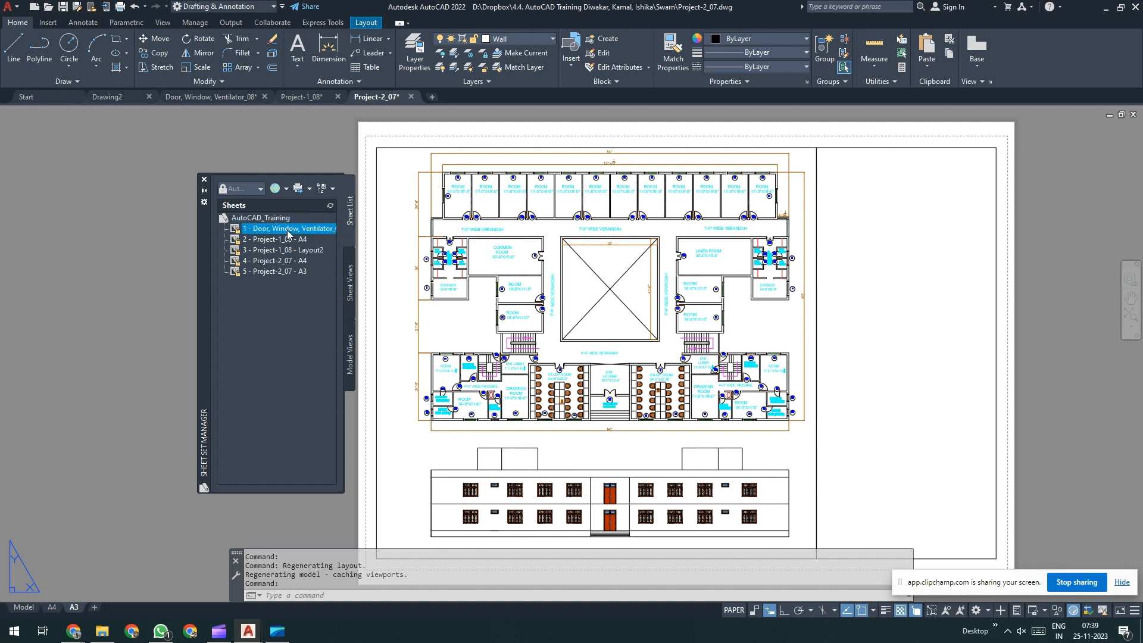
click(293, 241)
click(295, 250)
click(300, 262)
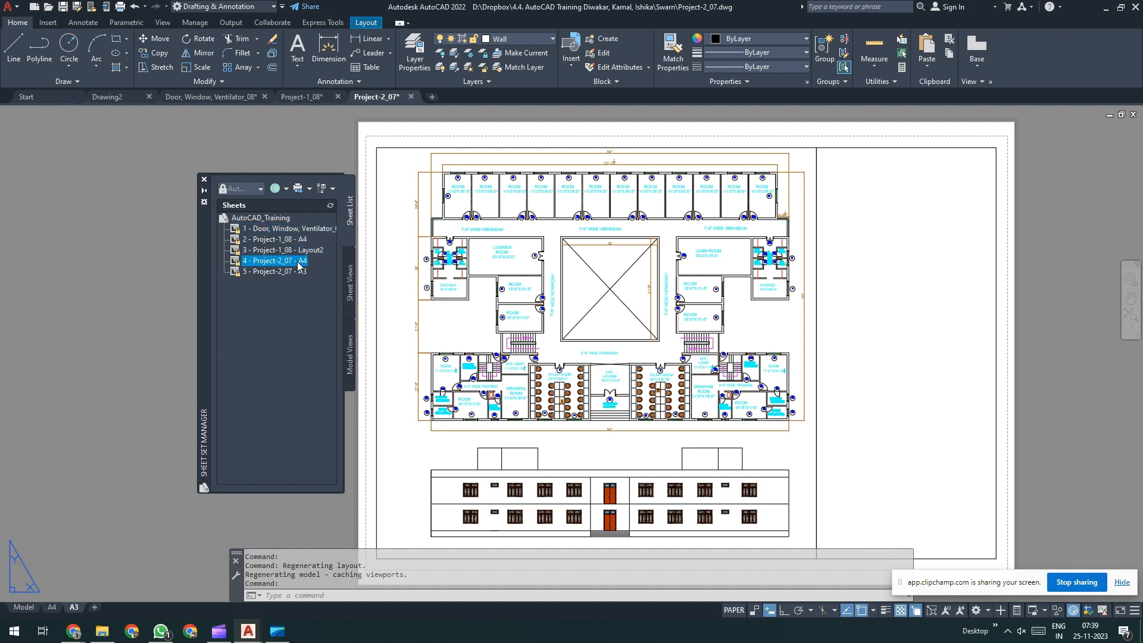
click(300, 272)
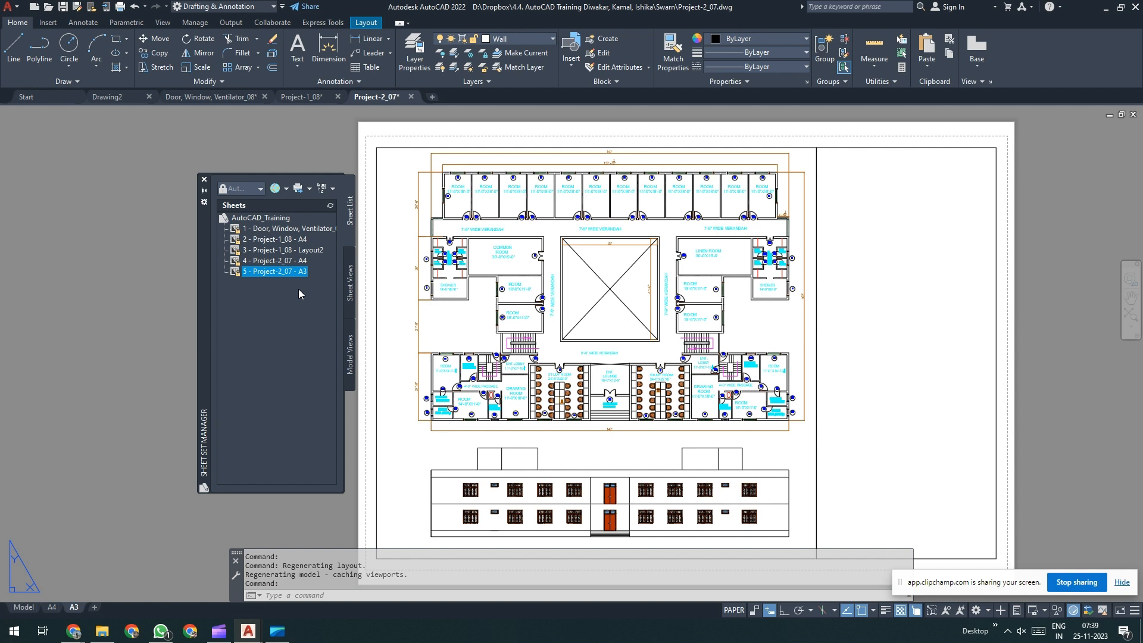
click(263, 219)
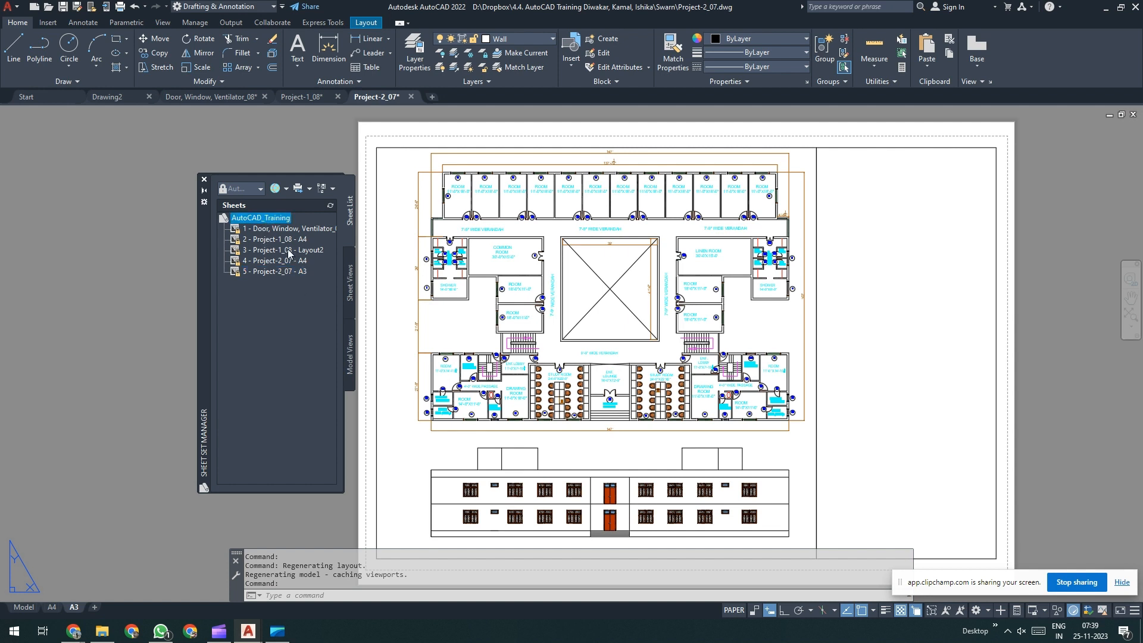
click(261, 230)
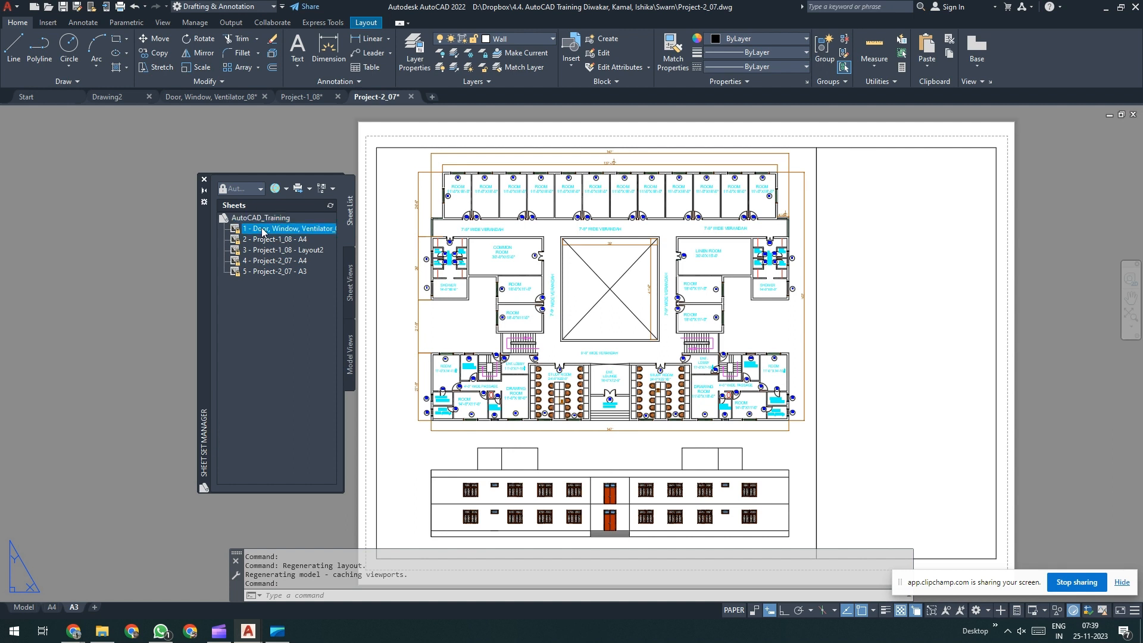
click(269, 241)
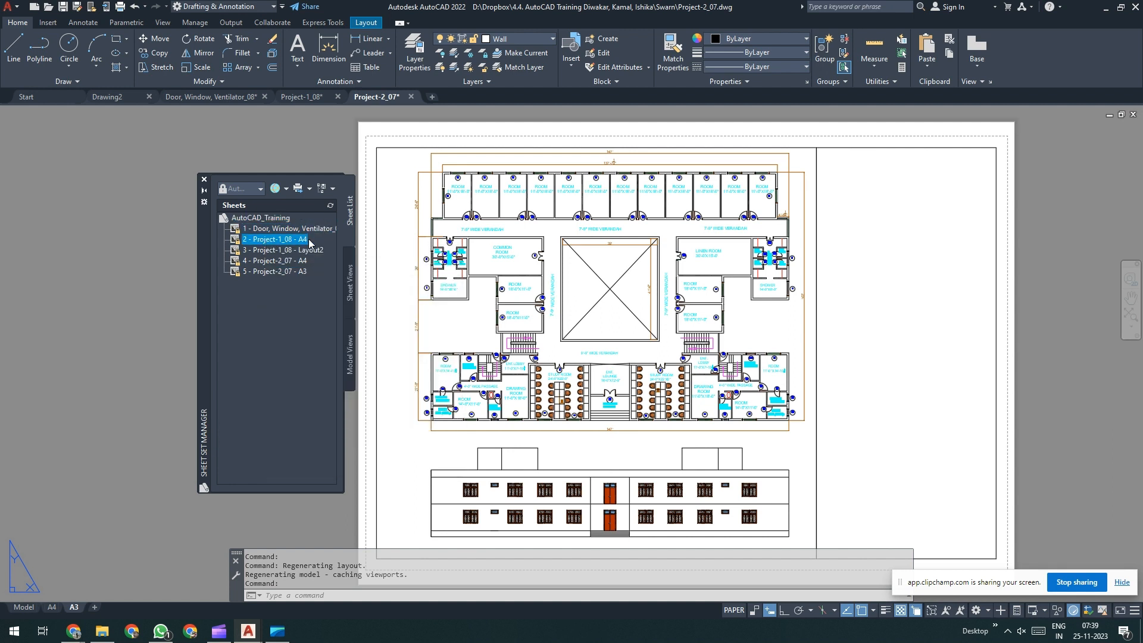
click(268, 250)
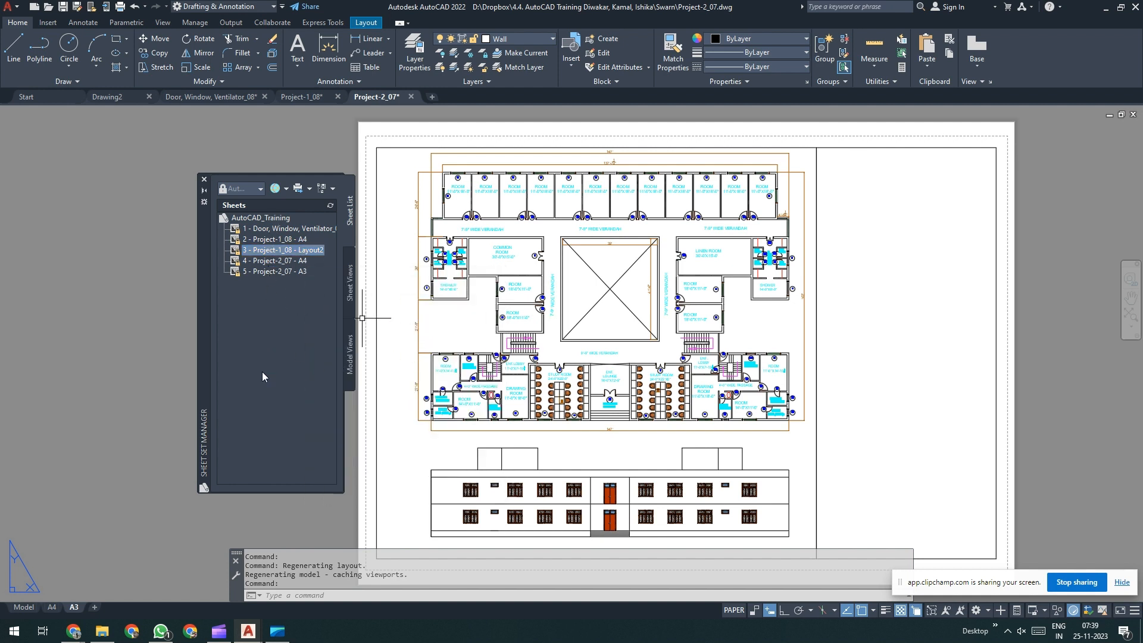
click(266, 218)
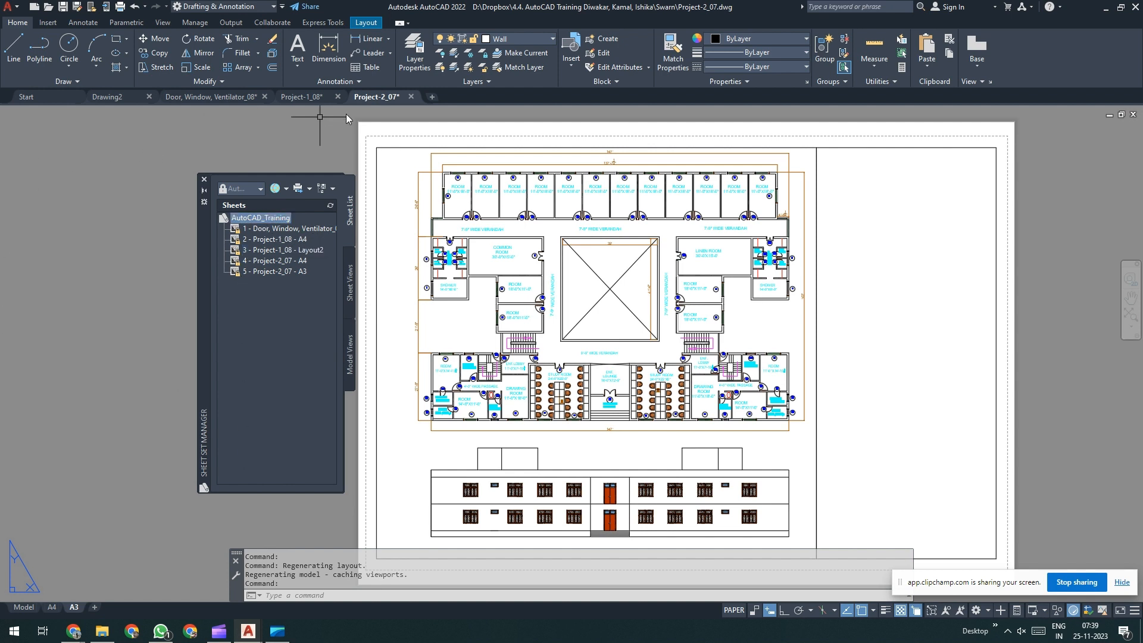
Step: Open a new tab in Chrome and cancel the attempted close of the Project-2_07 drawing
click(411, 97)
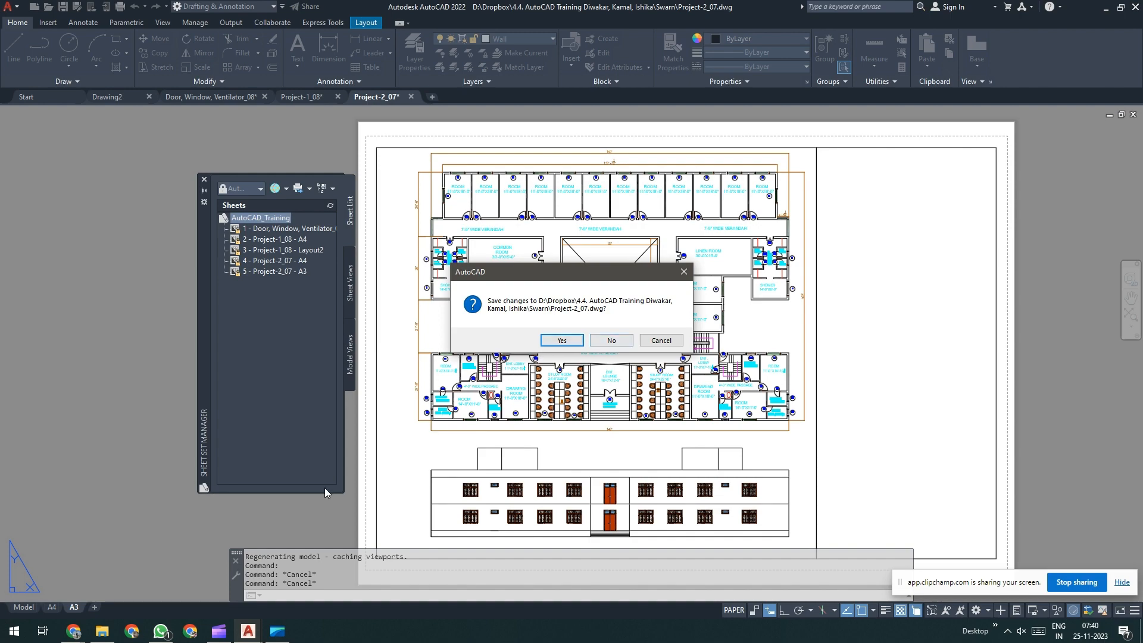
click(76, 630)
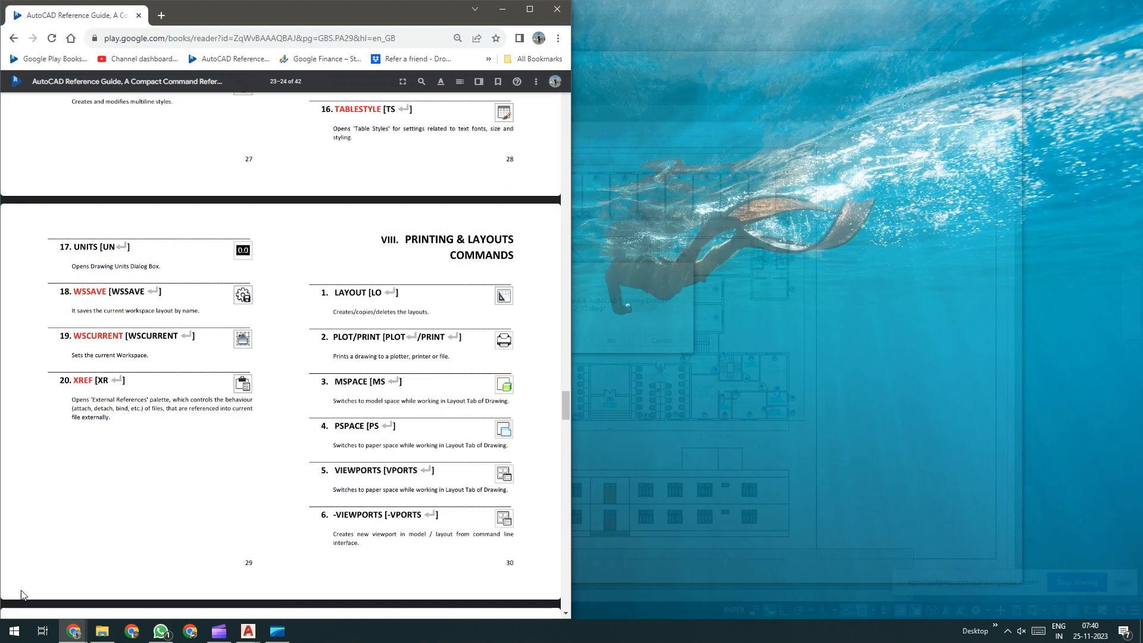
click(34, 581)
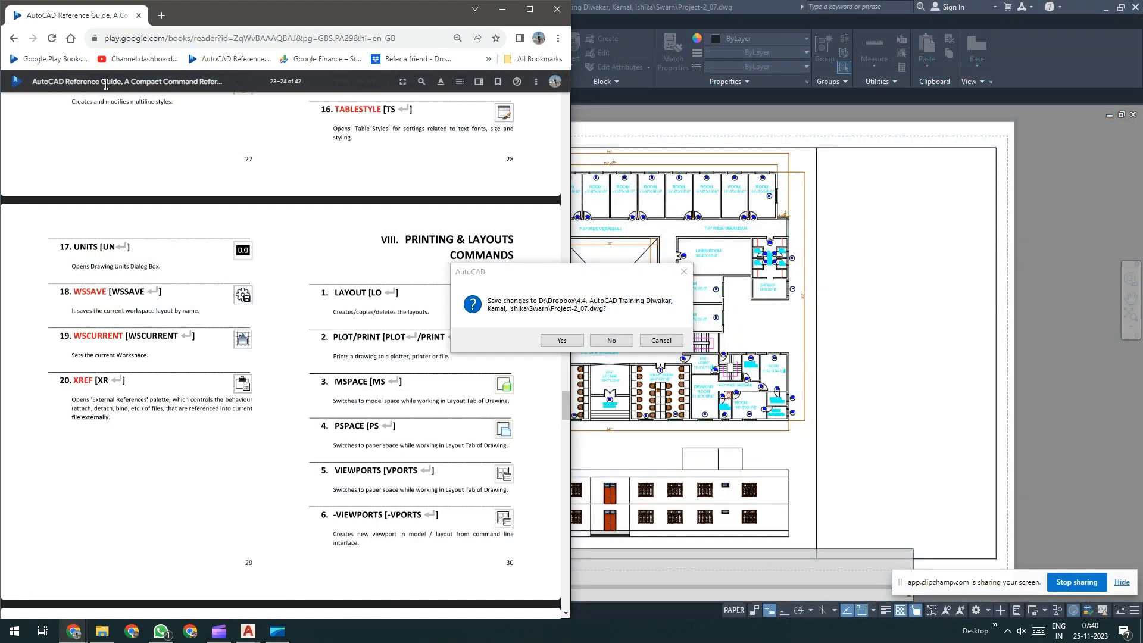
click(160, 16)
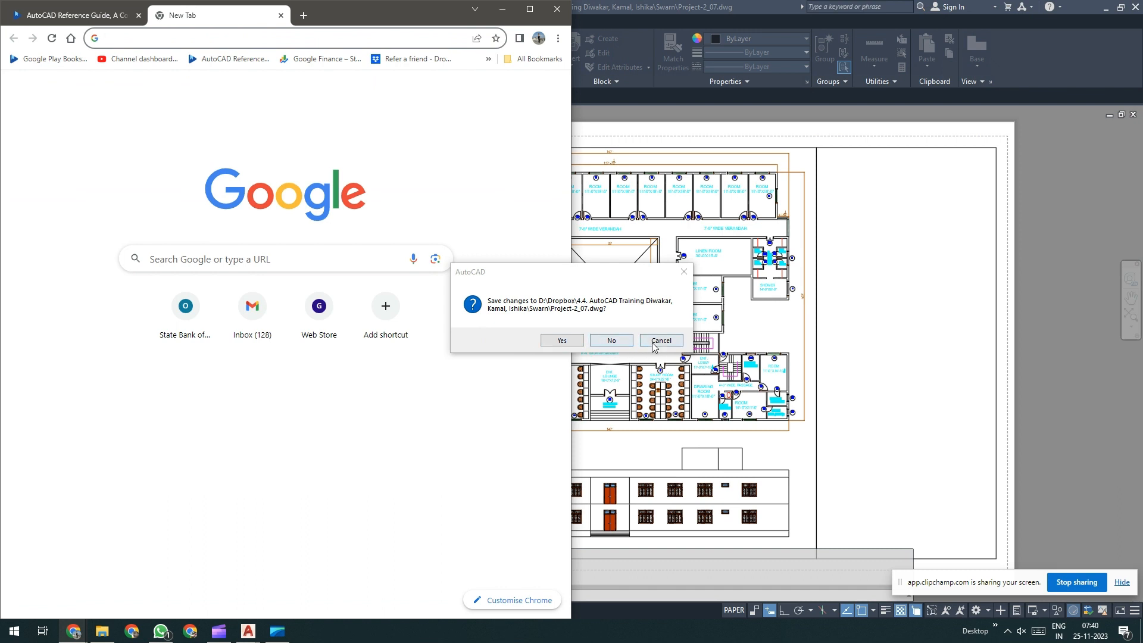
click(656, 344)
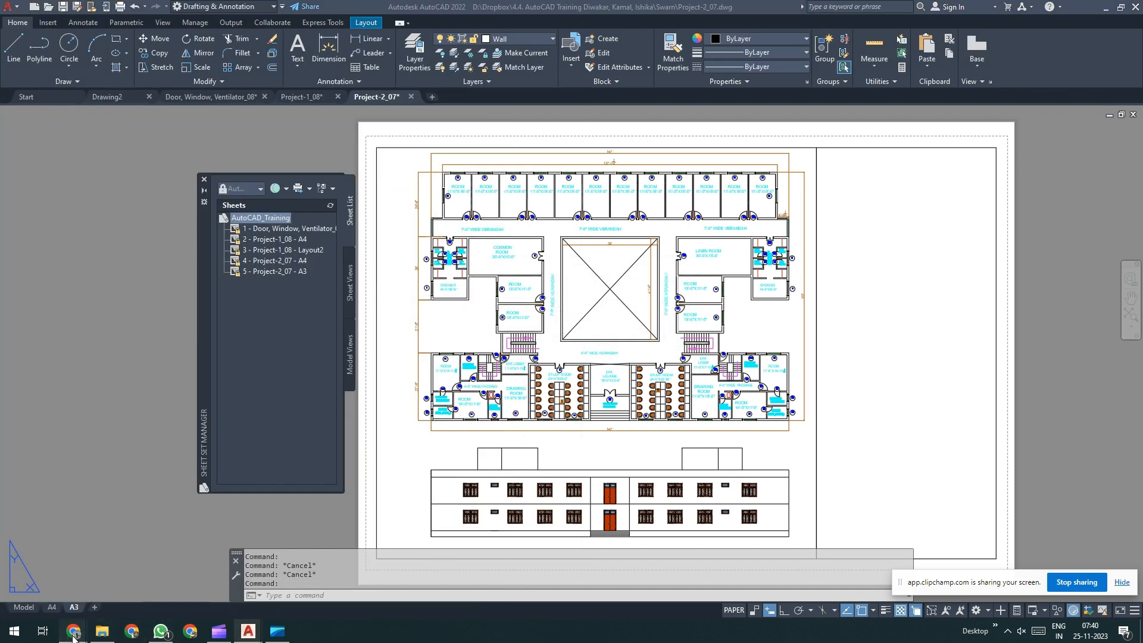
Step: Switch back to Chrome and search Google for "archive meaning in hindi"
click(42, 583)
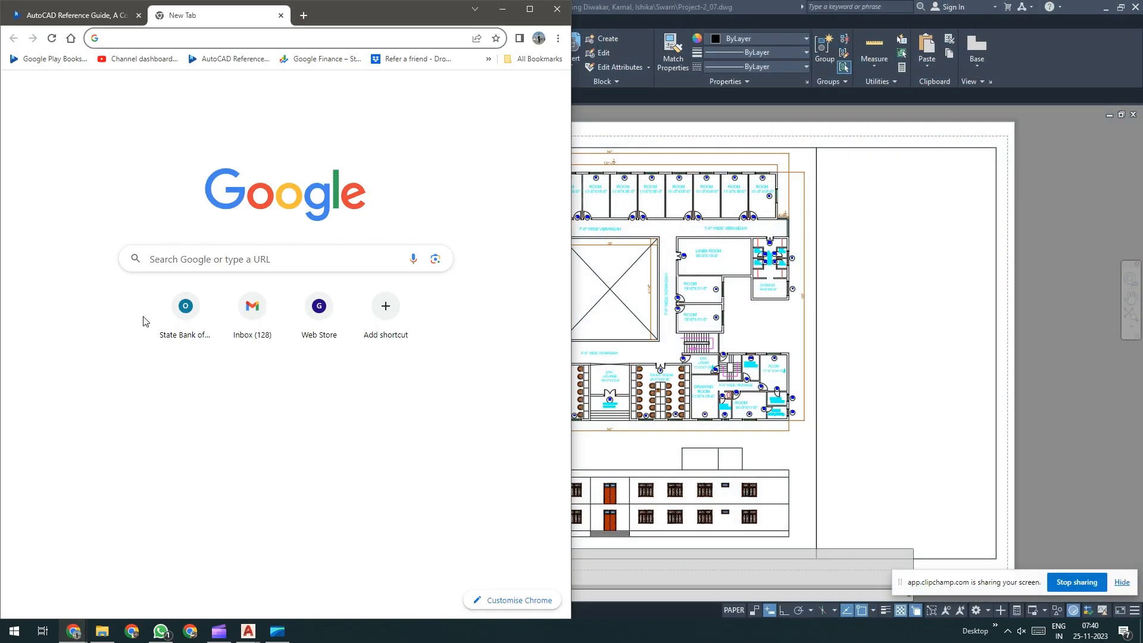
text(arch)
text(i)
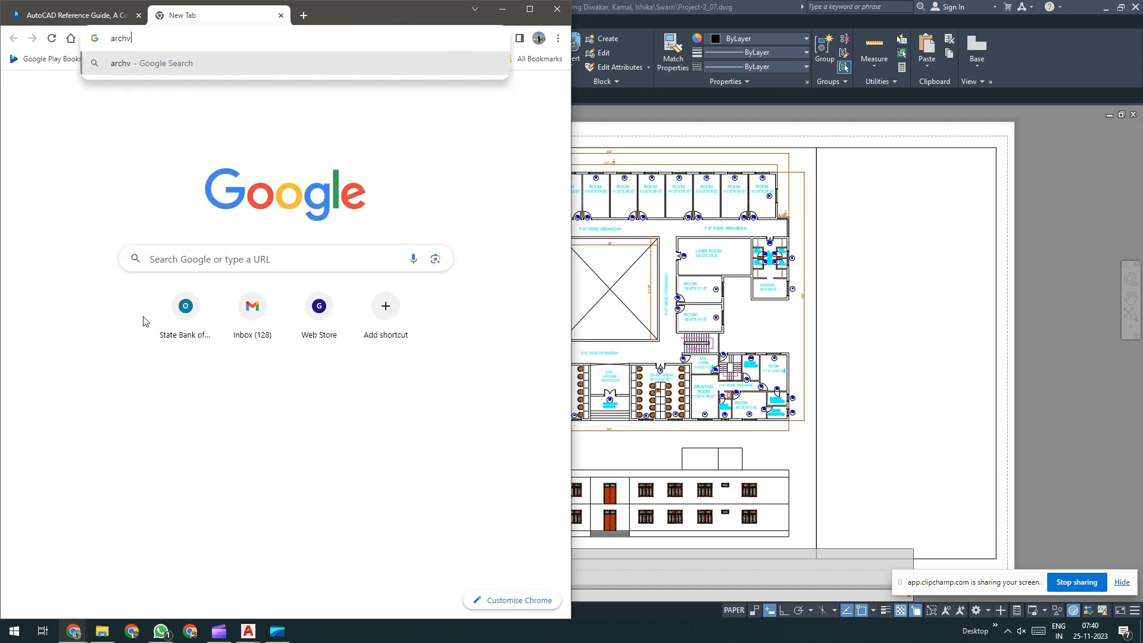
key(BackSpace)
text(iv)
text(e meaning in hindi)
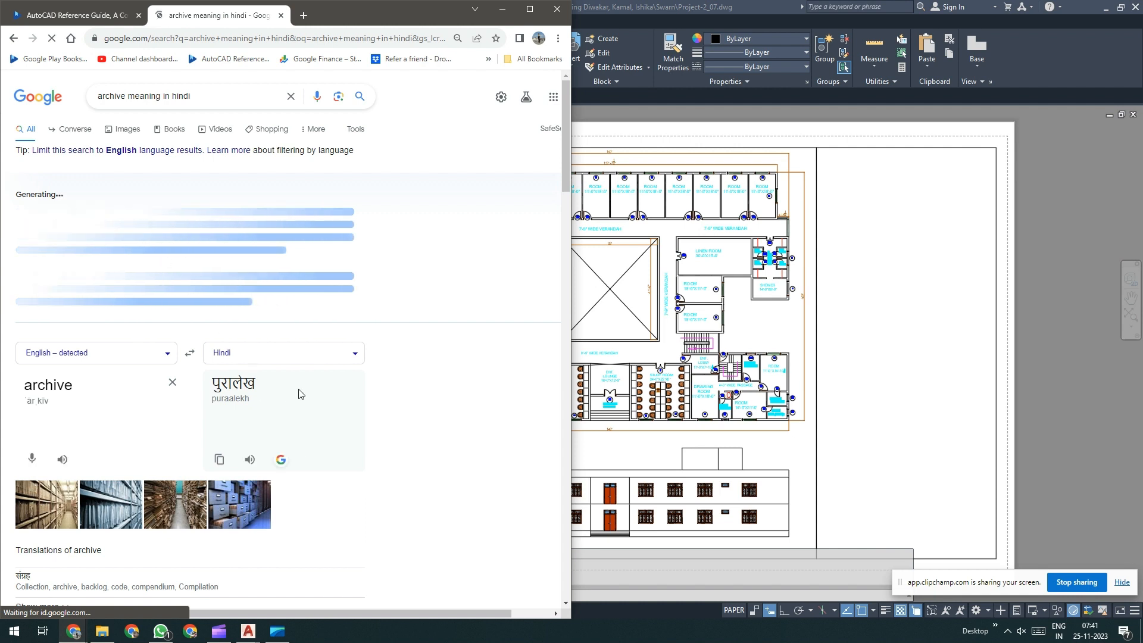
Step: Examine the Hindi translation of archive and enlarge the first, second and fourth example pictures
scroll(426, 394, down, 2)
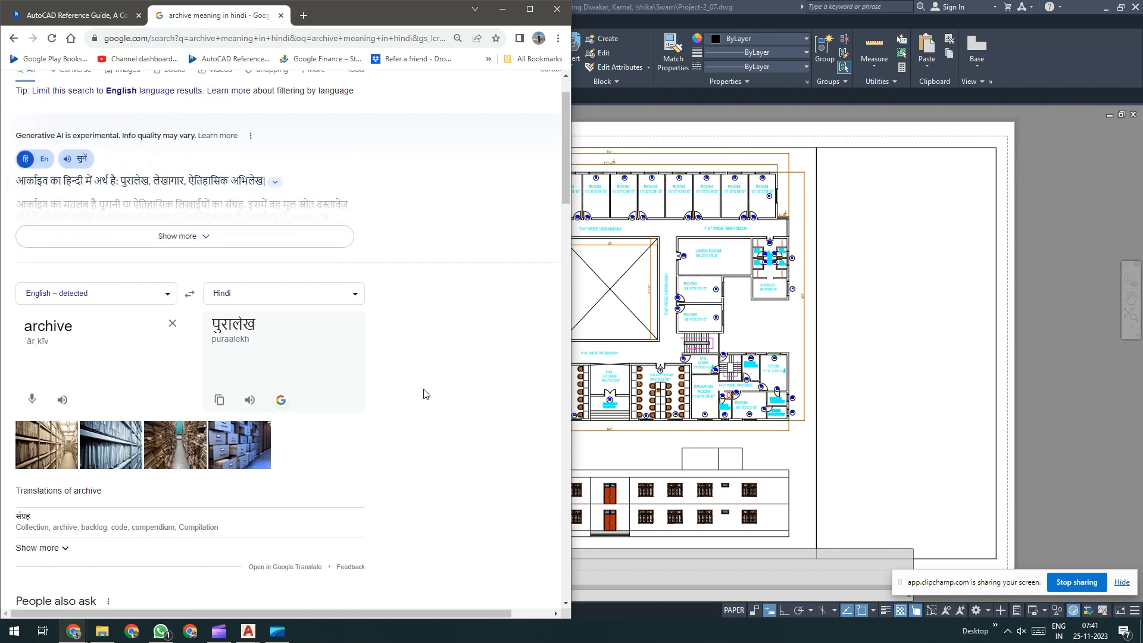
scroll(425, 393, up, 2)
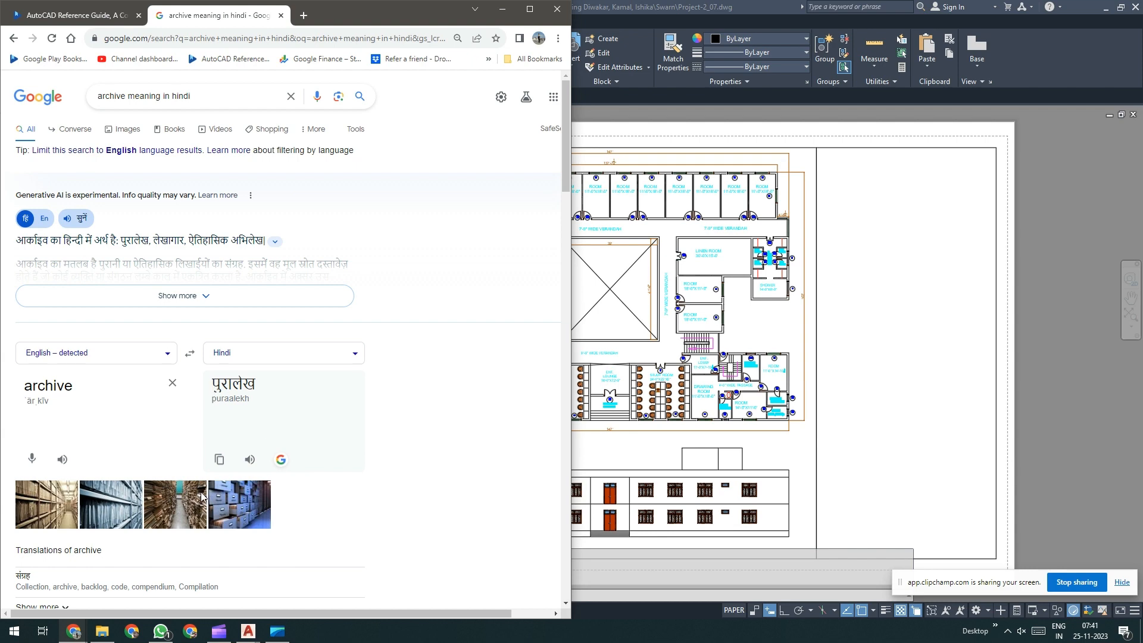
click(103, 513)
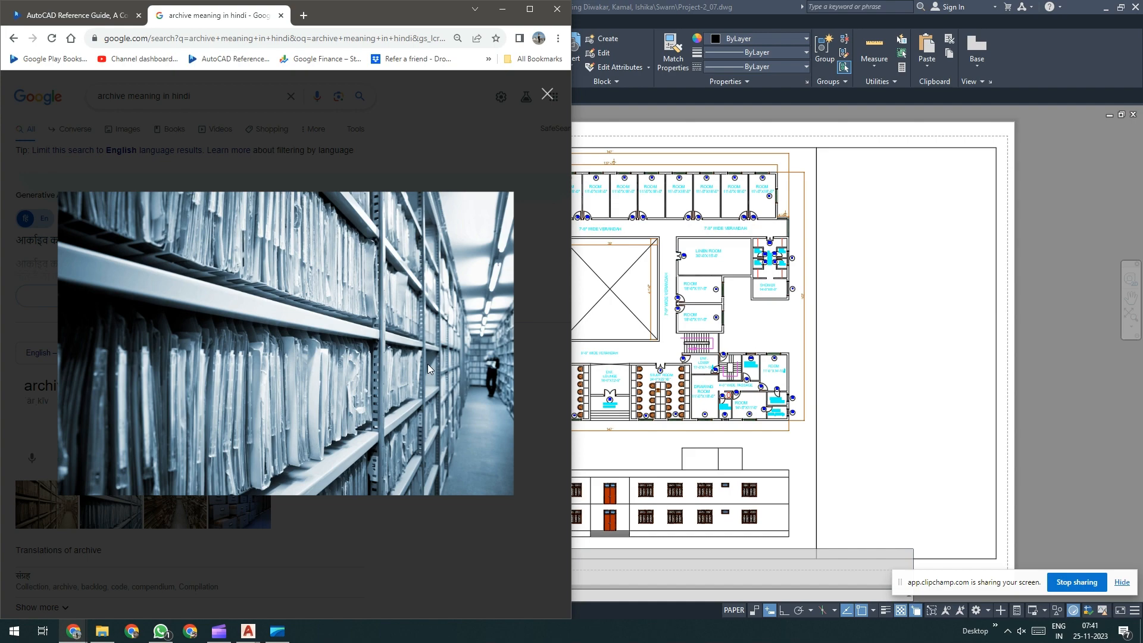
click(352, 314)
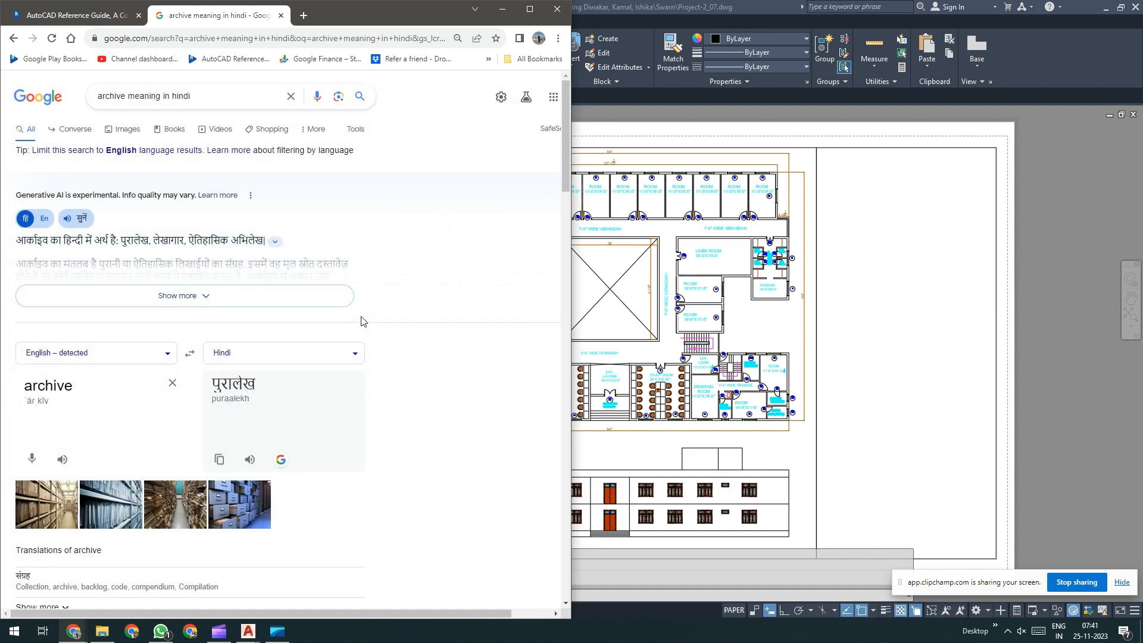
click(62, 510)
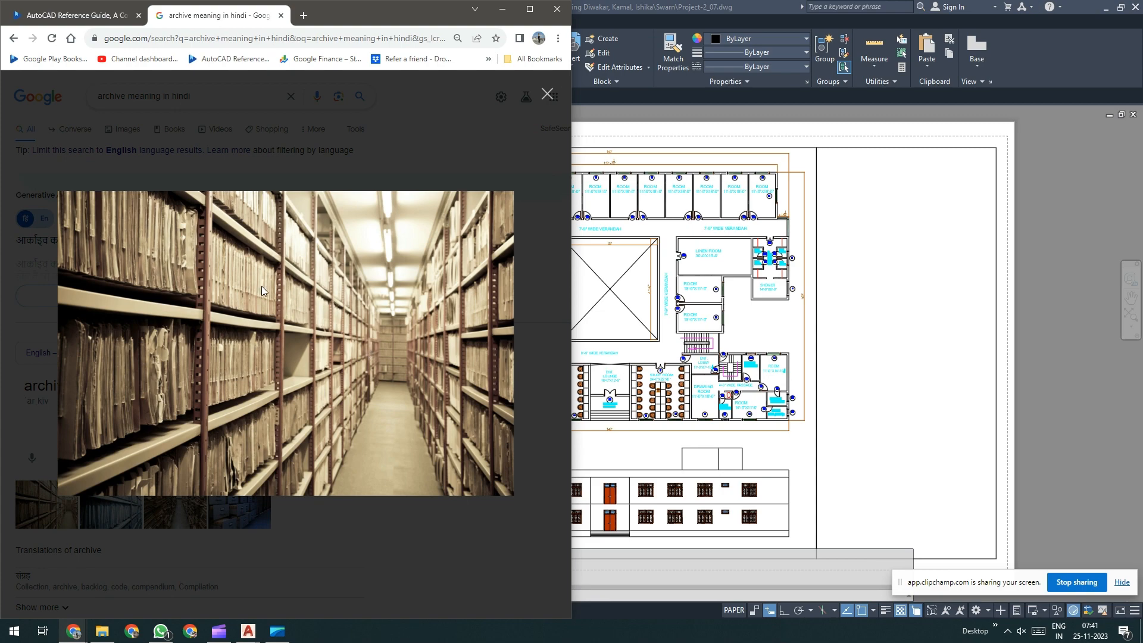
click(270, 336)
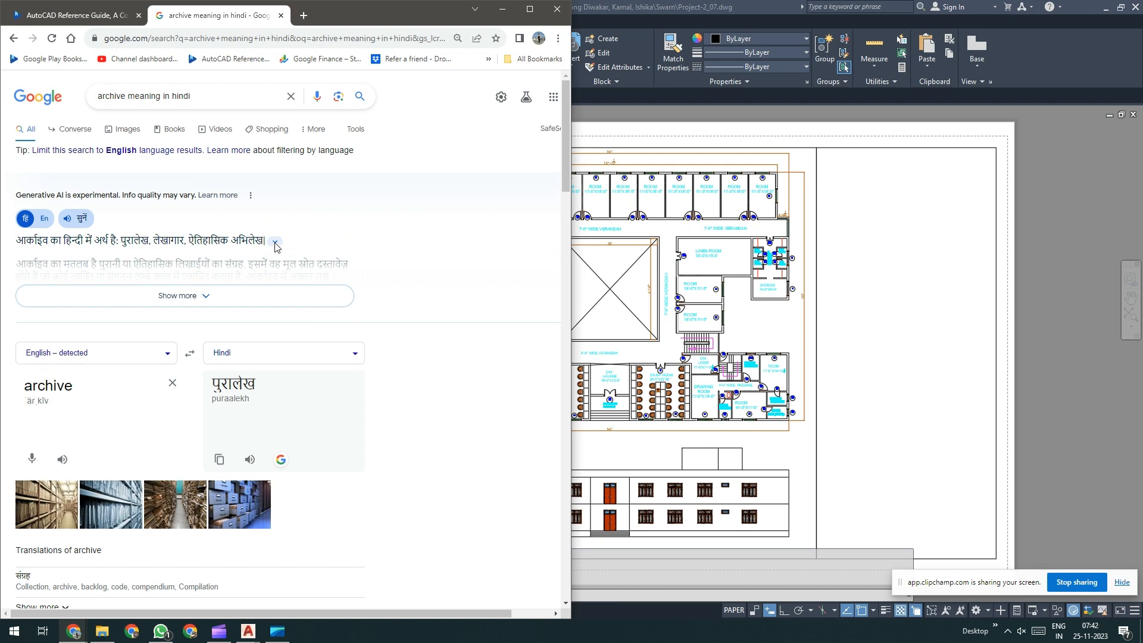
click(237, 516)
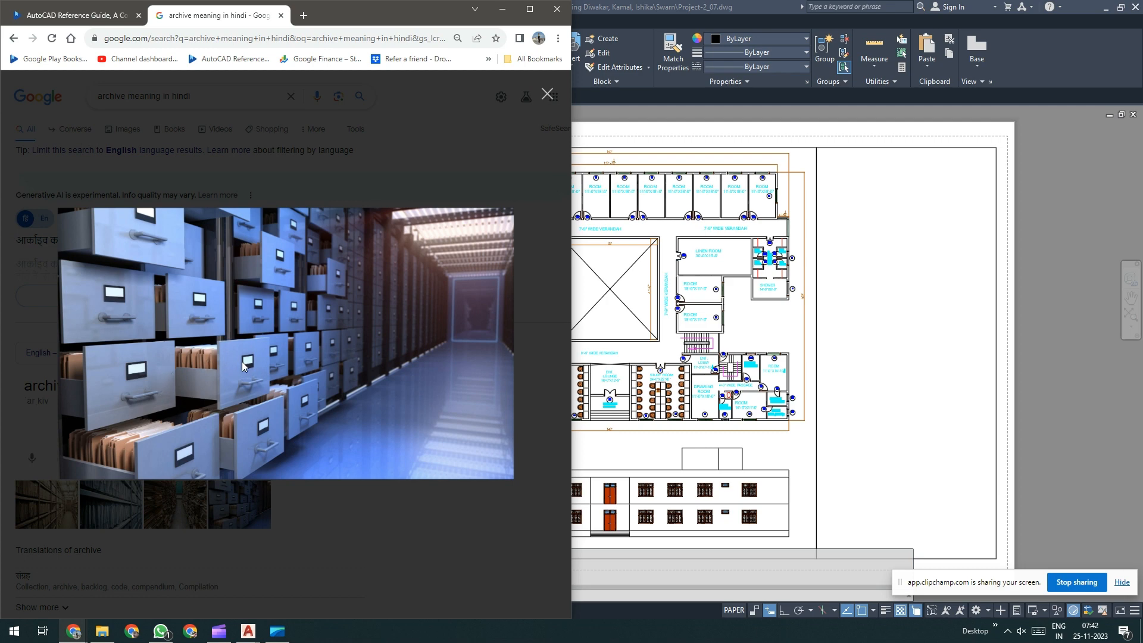
click(547, 94)
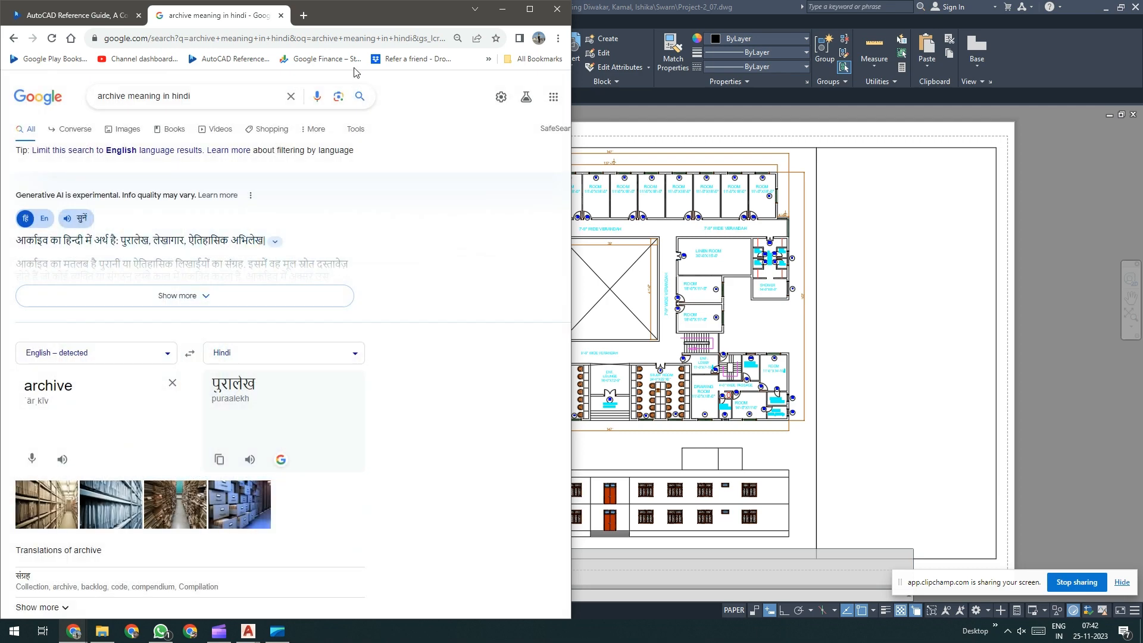
Step: Return to AutoCAD and close the Project-2_07, Project-1_08 and Door, Window, Ventilator_08 drawings without saving changes
click(498, 10)
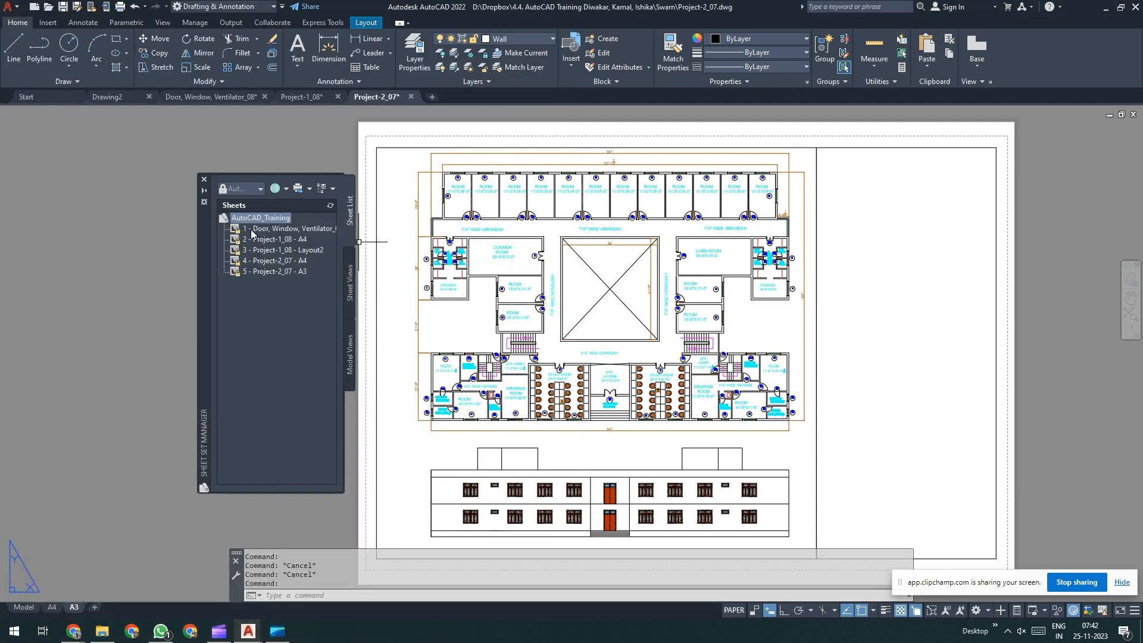
click(415, 96)
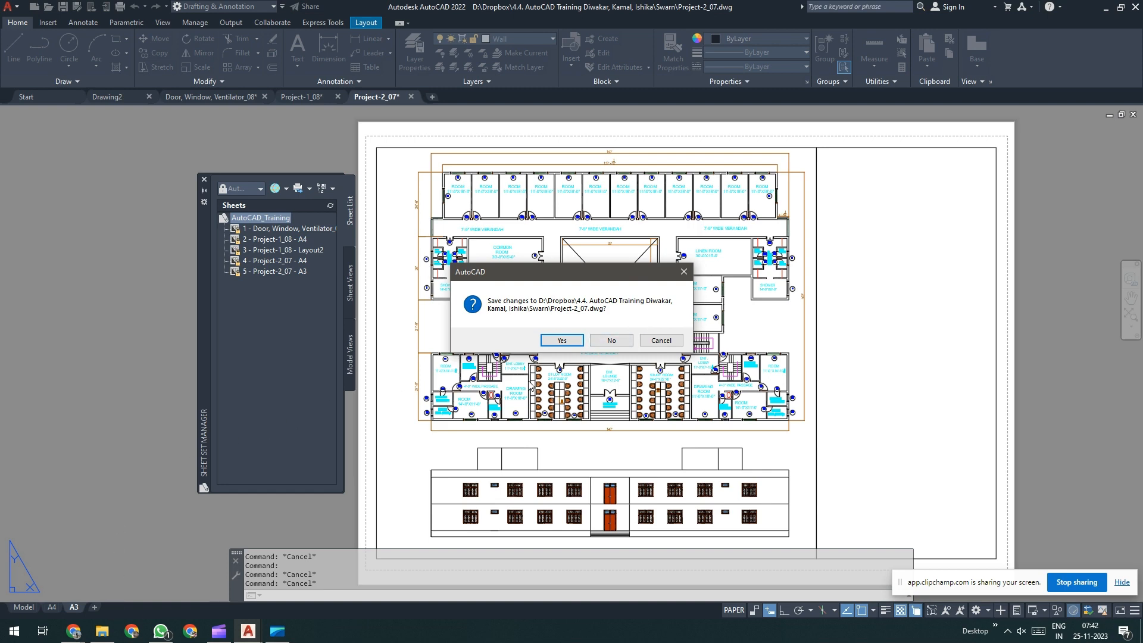
click(611, 341)
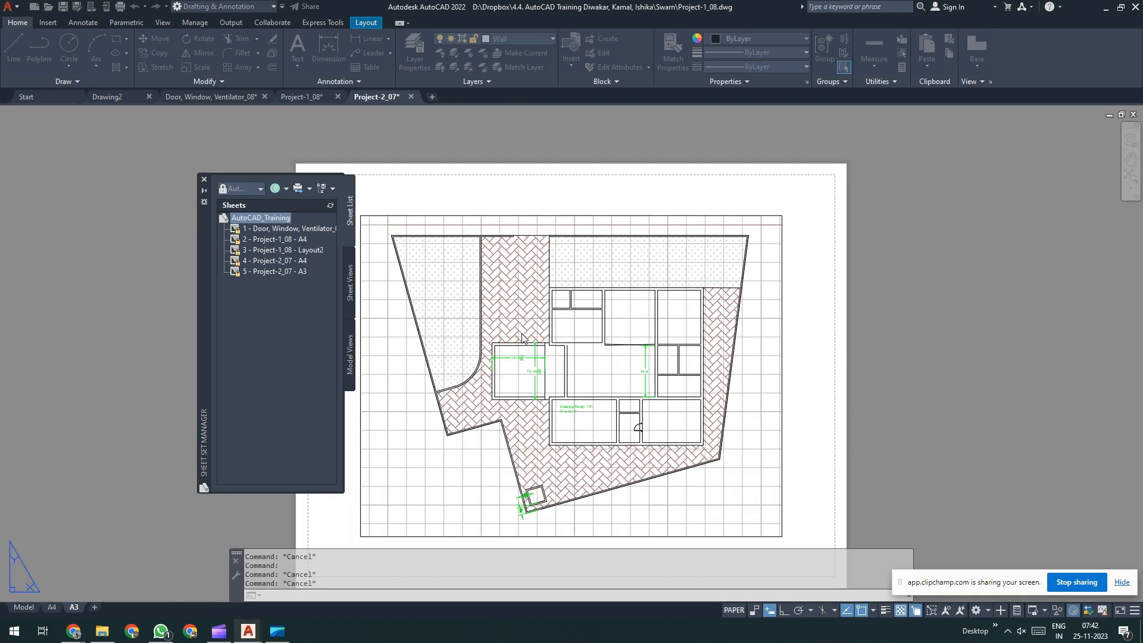
click(337, 97)
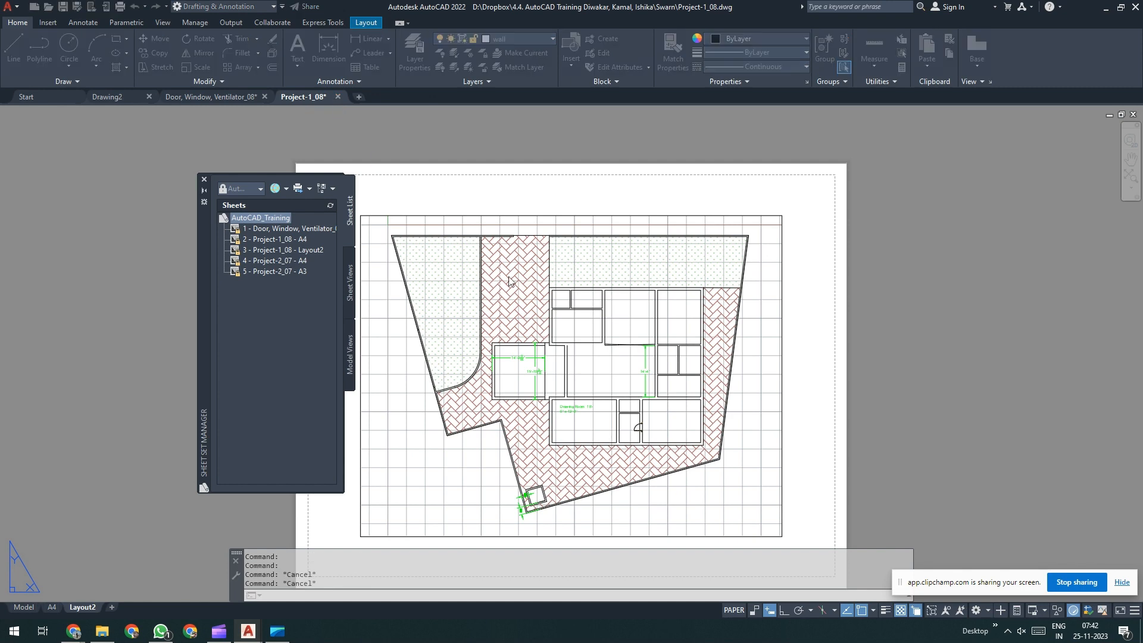
click(611, 341)
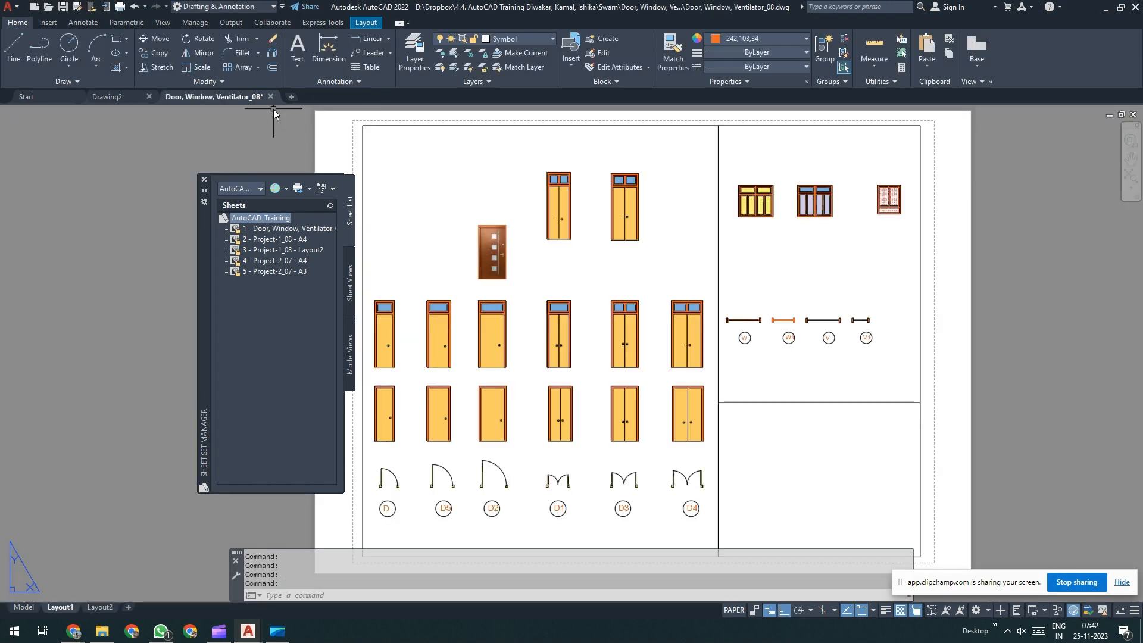
click(272, 98)
click(612, 343)
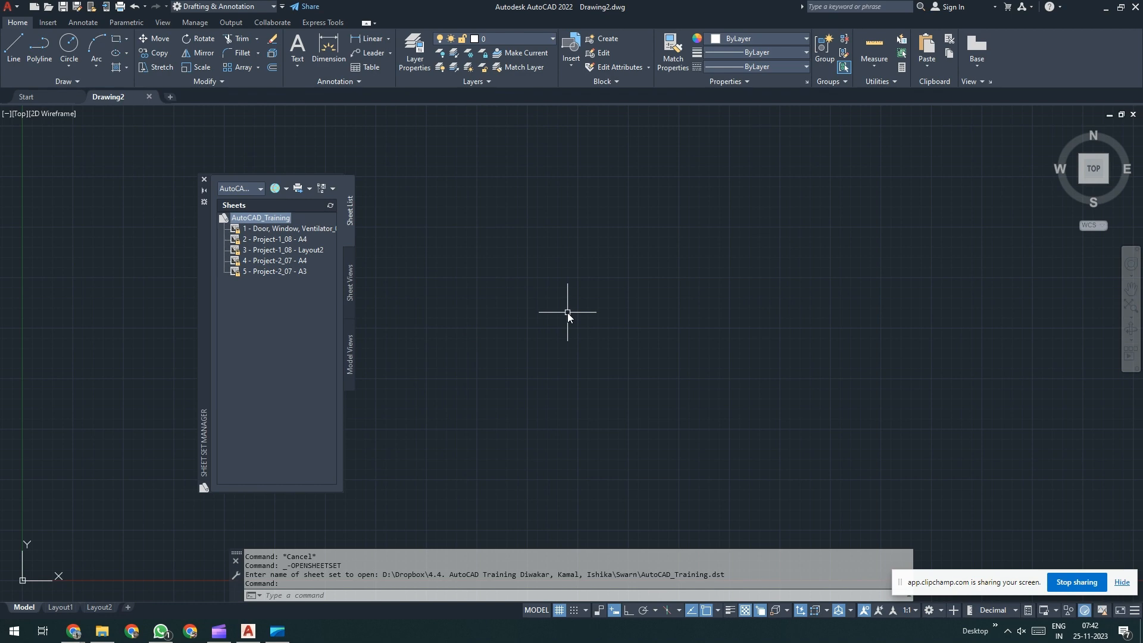
Step: Start archiving the whole AutoCAD_Training sheet set
click(267, 231)
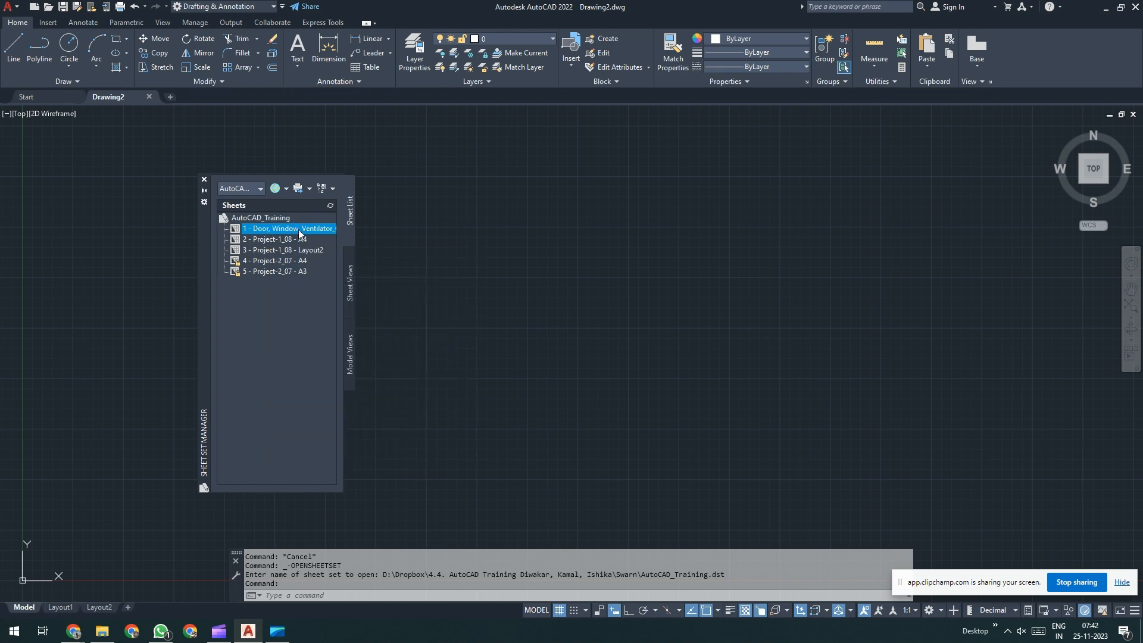
mouse_move(299, 233)
click(252, 219)
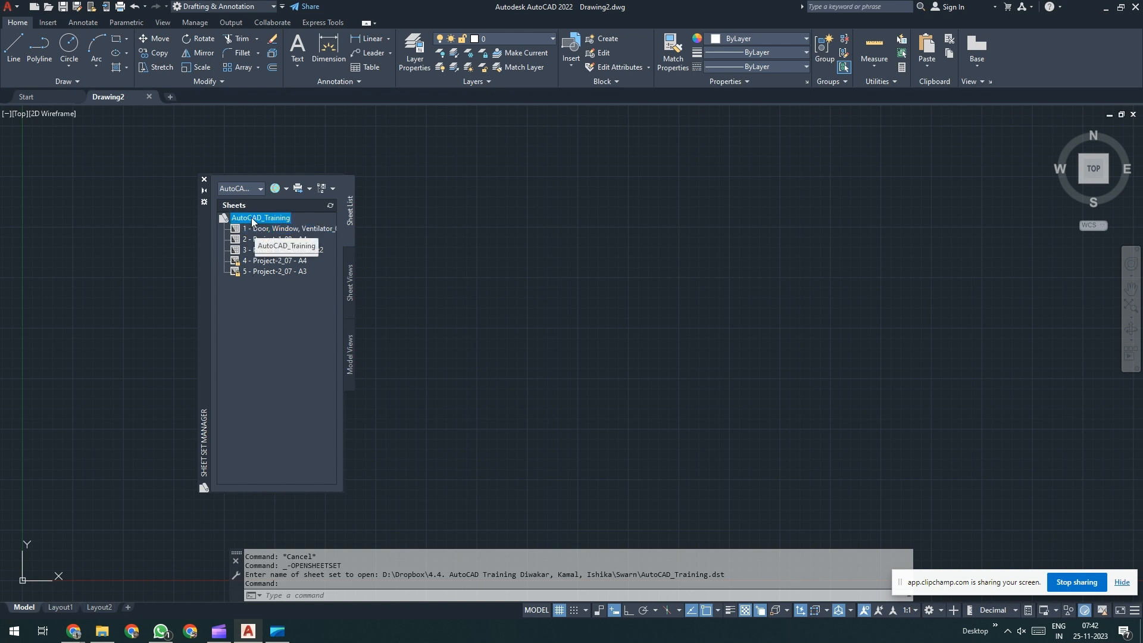
right_click(254, 219)
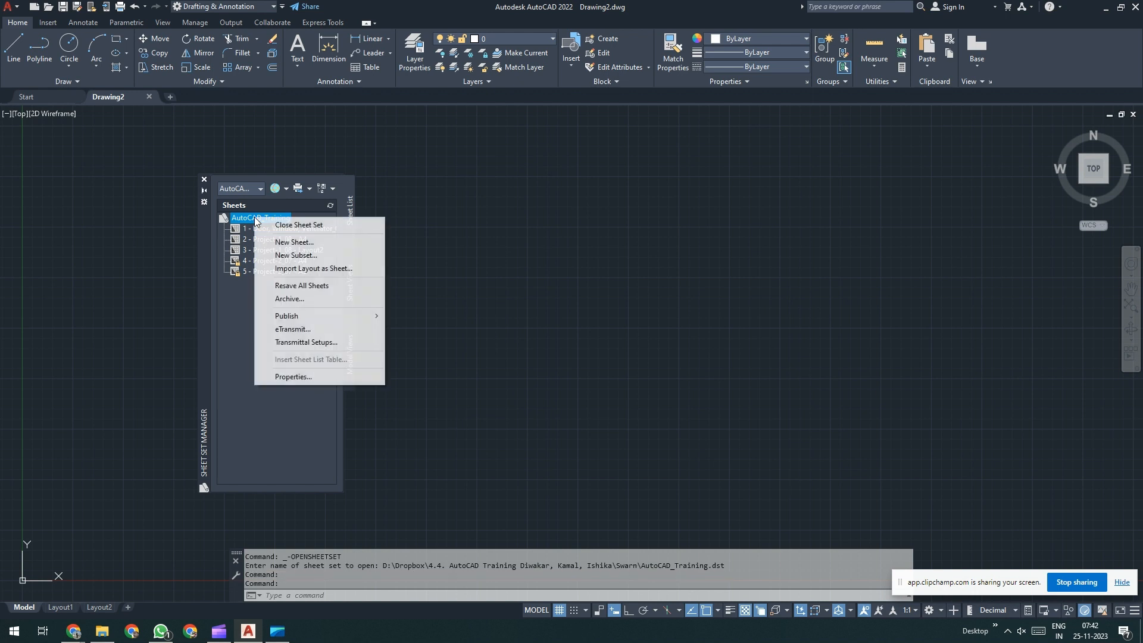
click(295, 299)
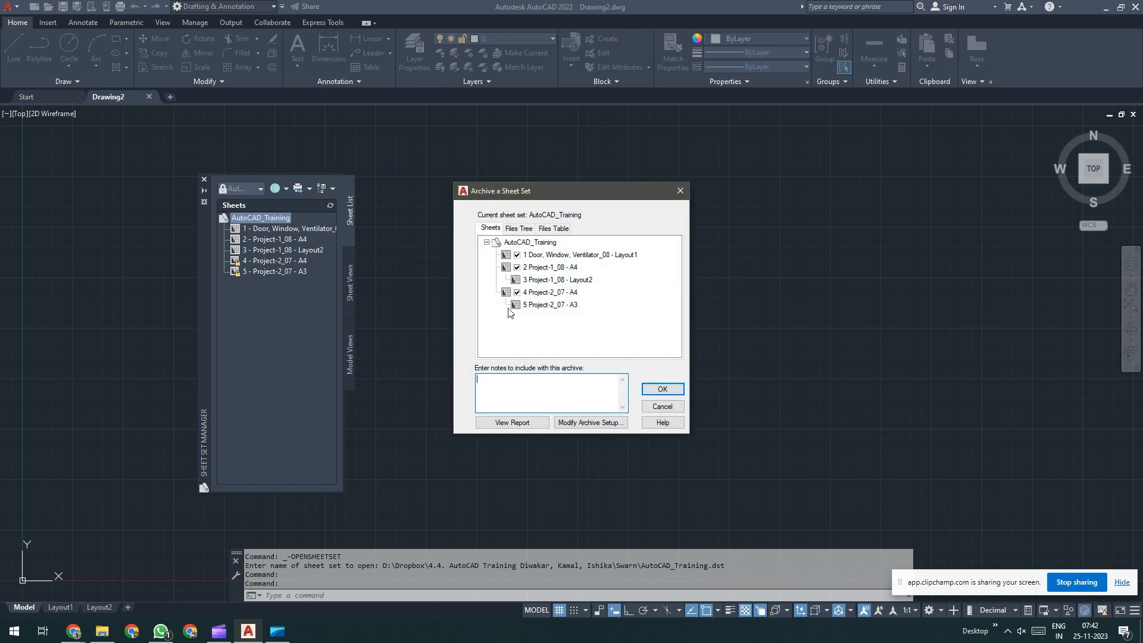
Step: Modify the archive setup to include fonts and purge drawings
click(599, 423)
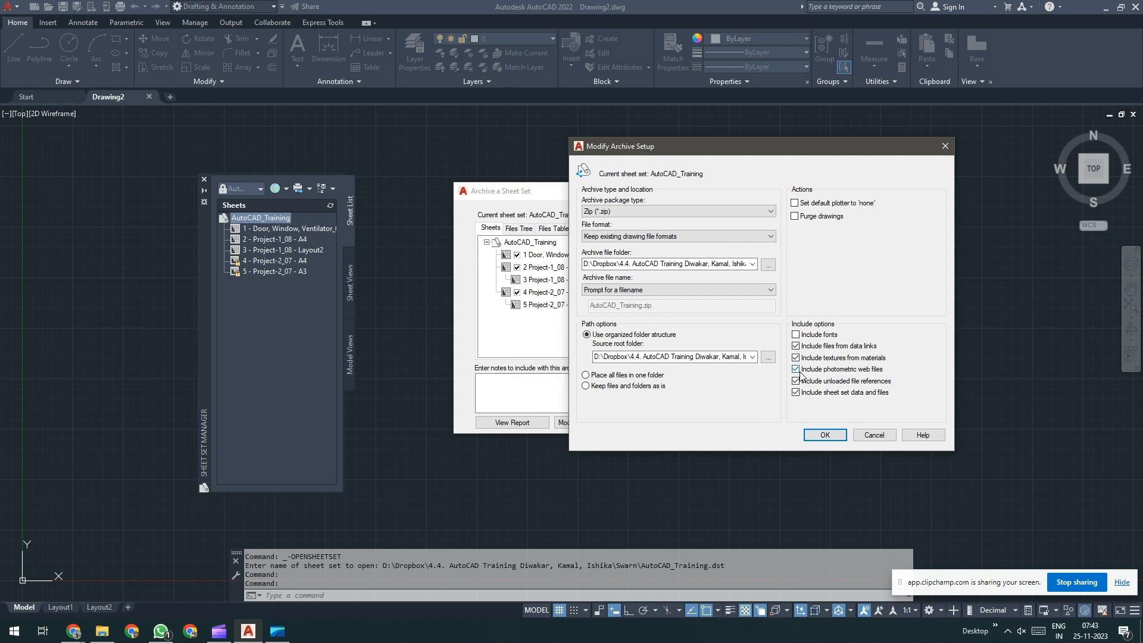
click(809, 339)
click(795, 216)
drag(695, 145, 787, 163)
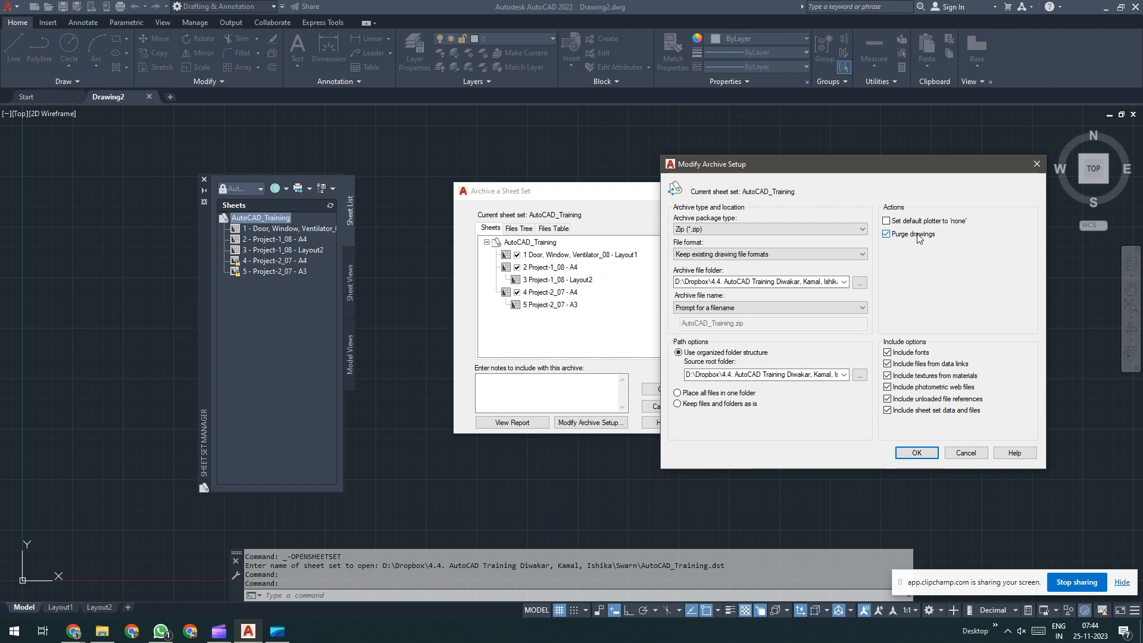
Step: Try Folder (set of files) as the archive package type and return it to Zip (*.zip)
click(717, 230)
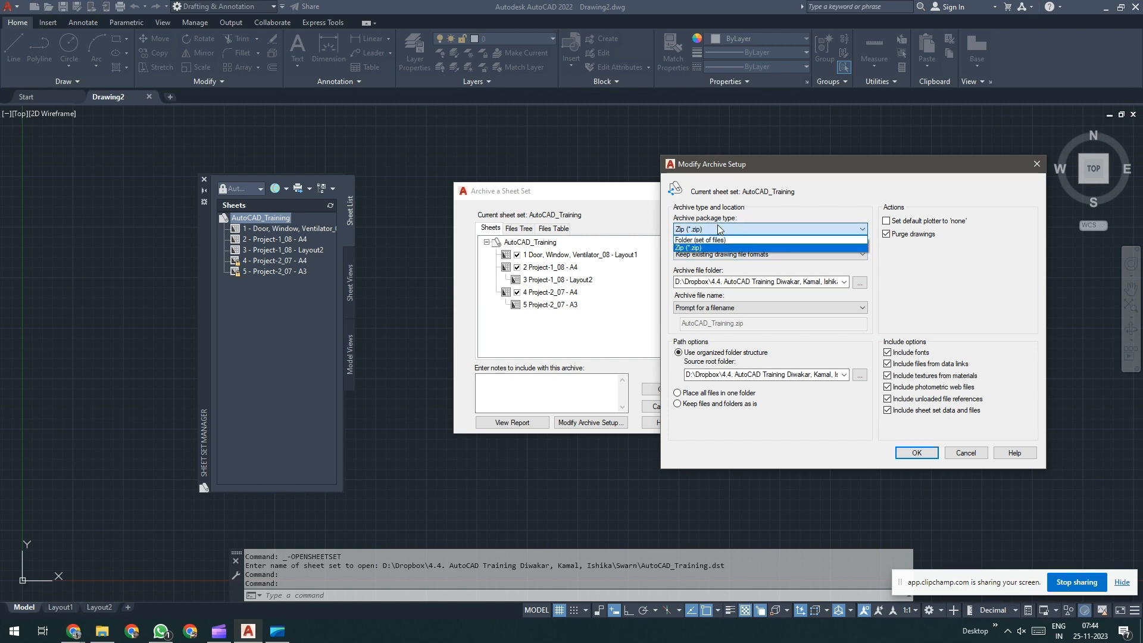
click(722, 239)
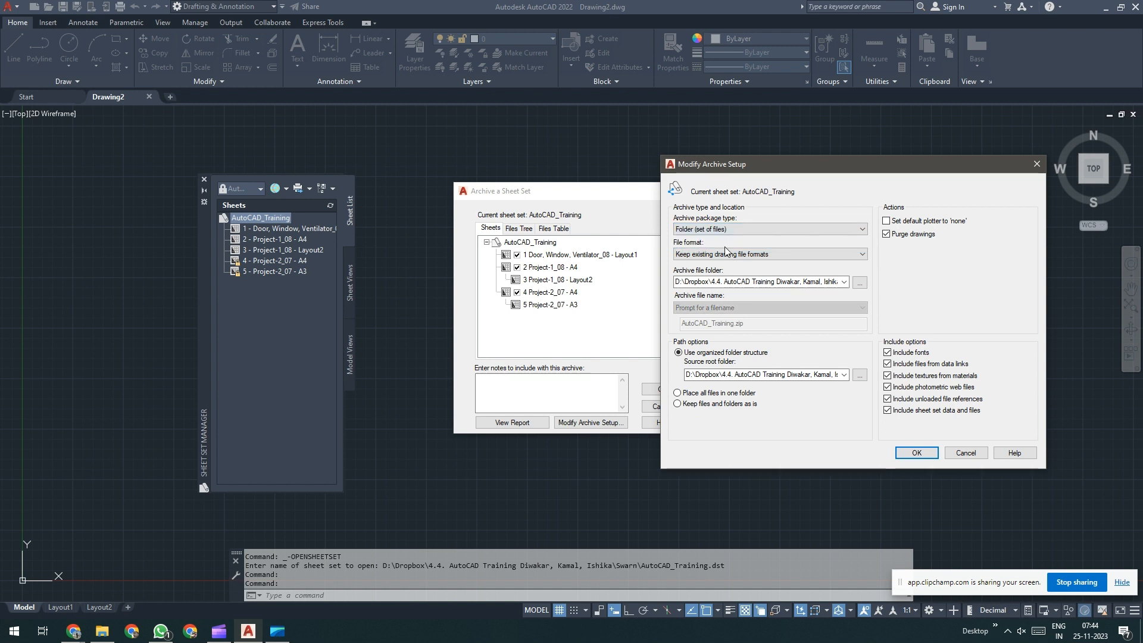
click(718, 234)
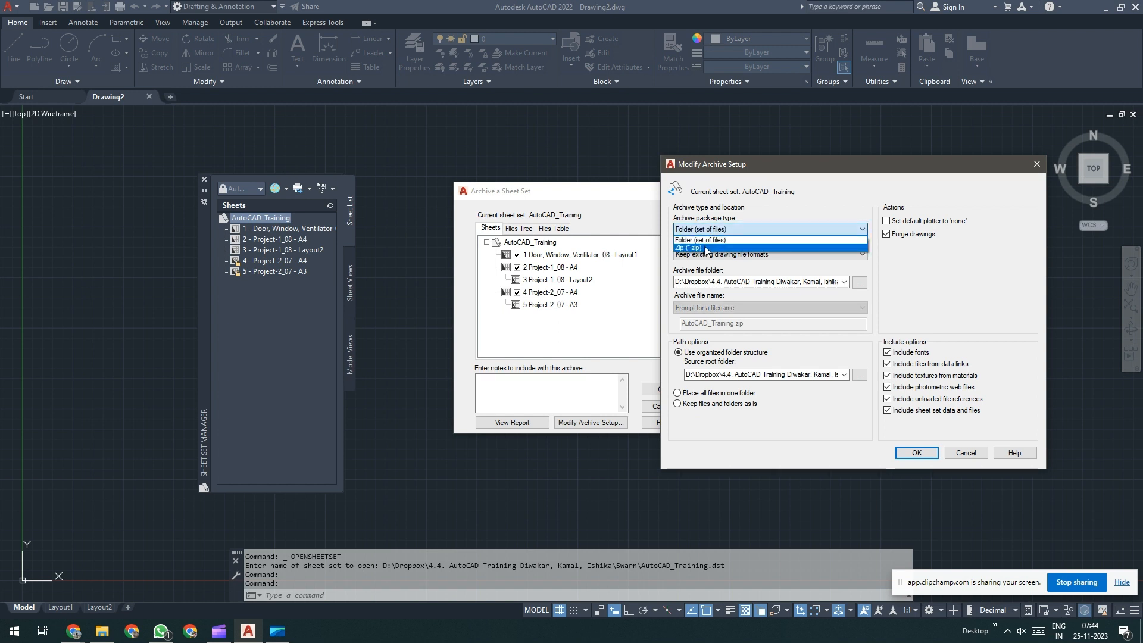
click(706, 249)
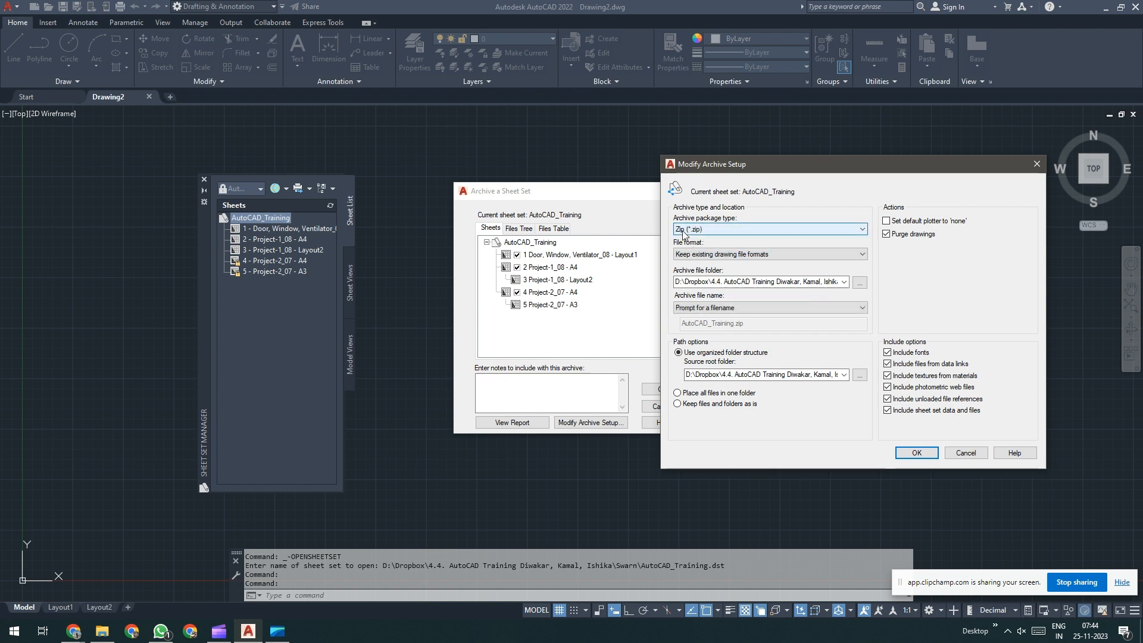
click(683, 232)
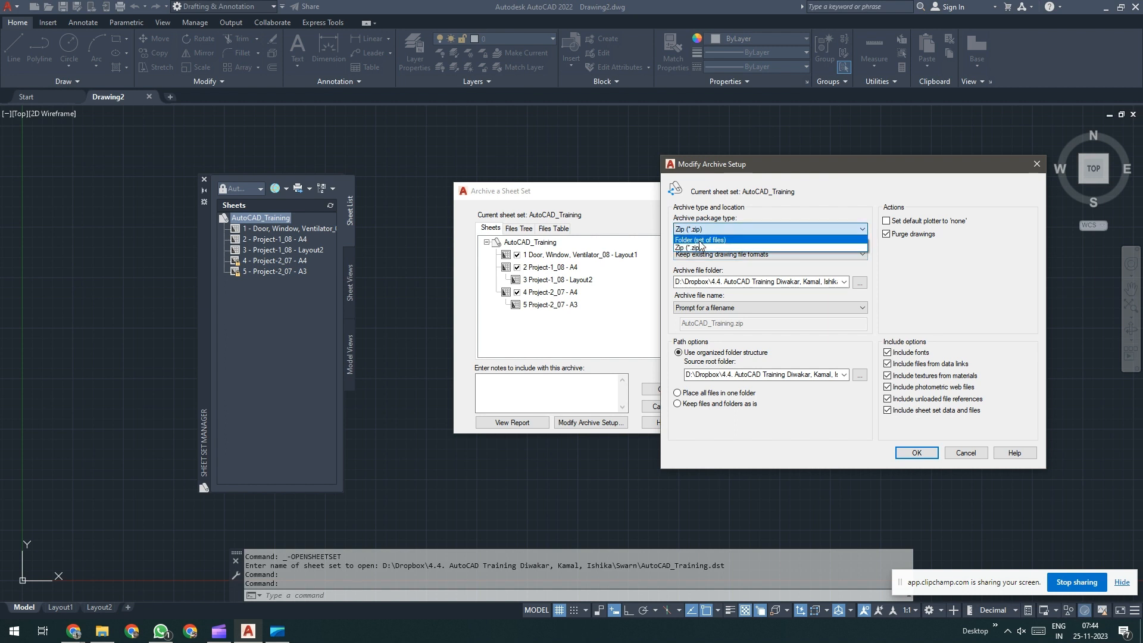
click(706, 230)
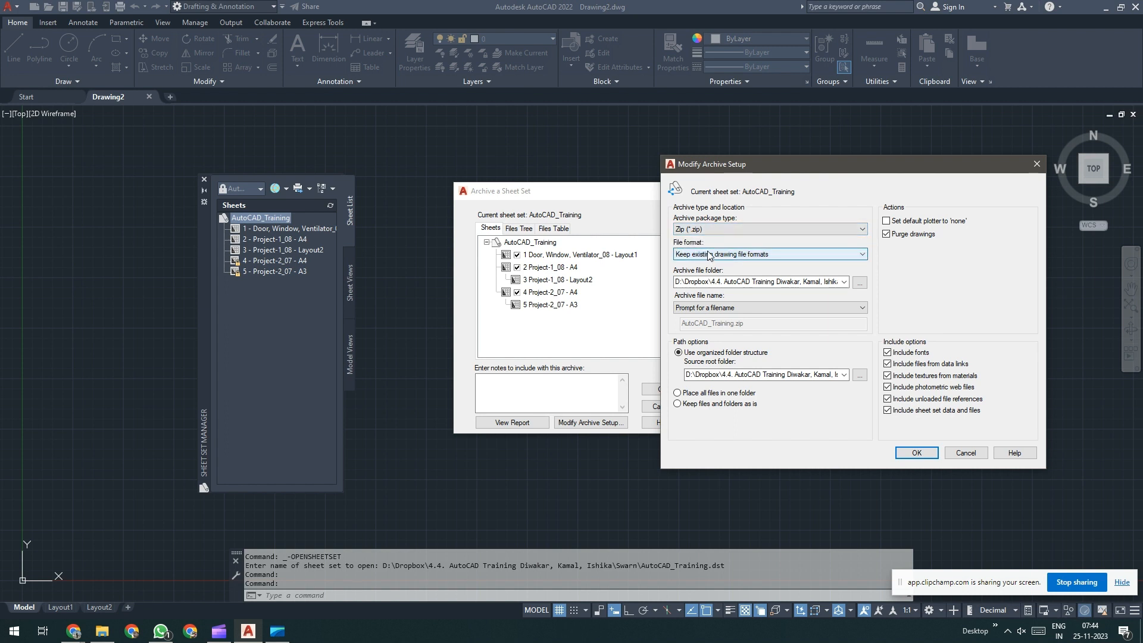
Step: Examine the available drawing file formats, the archive folder path and the archive file name setting
click(708, 255)
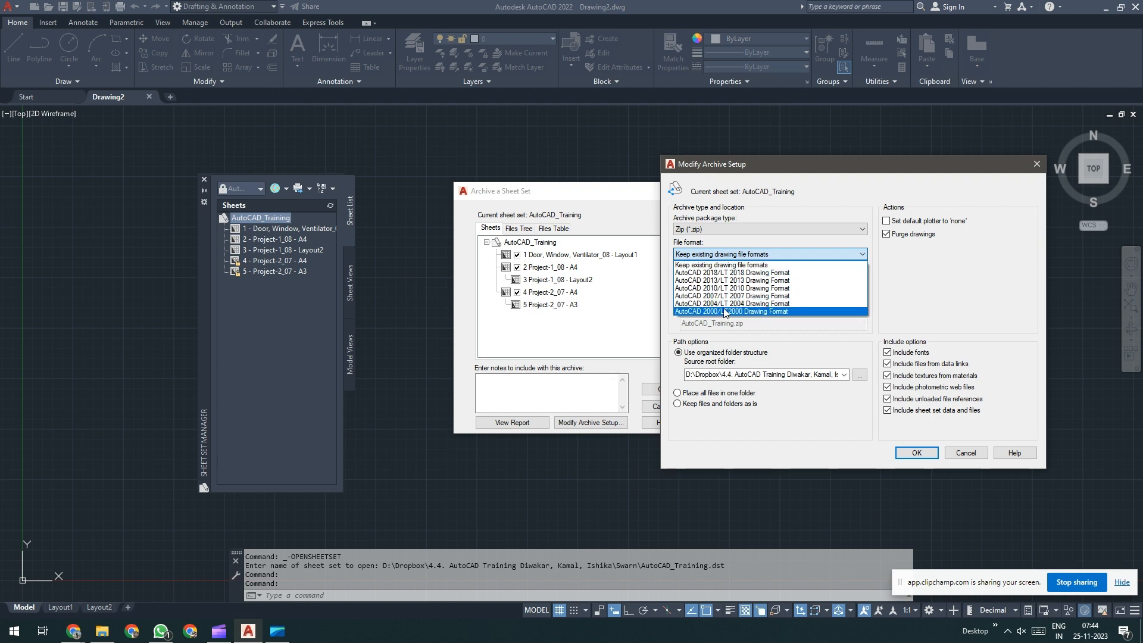
click(741, 219)
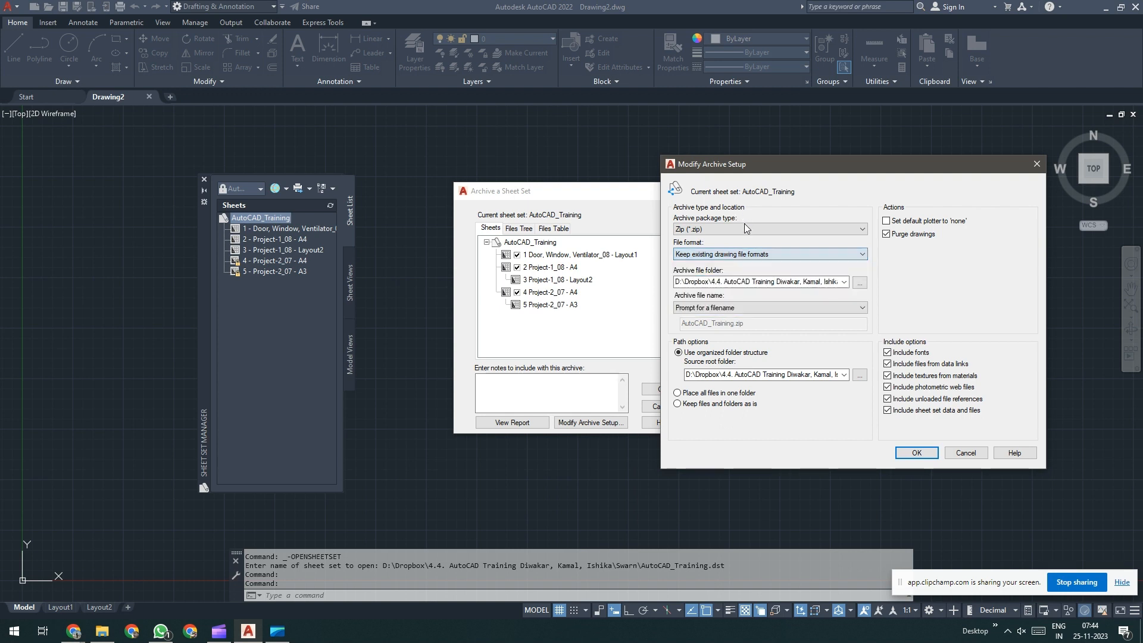
click(702, 281)
click(702, 281)
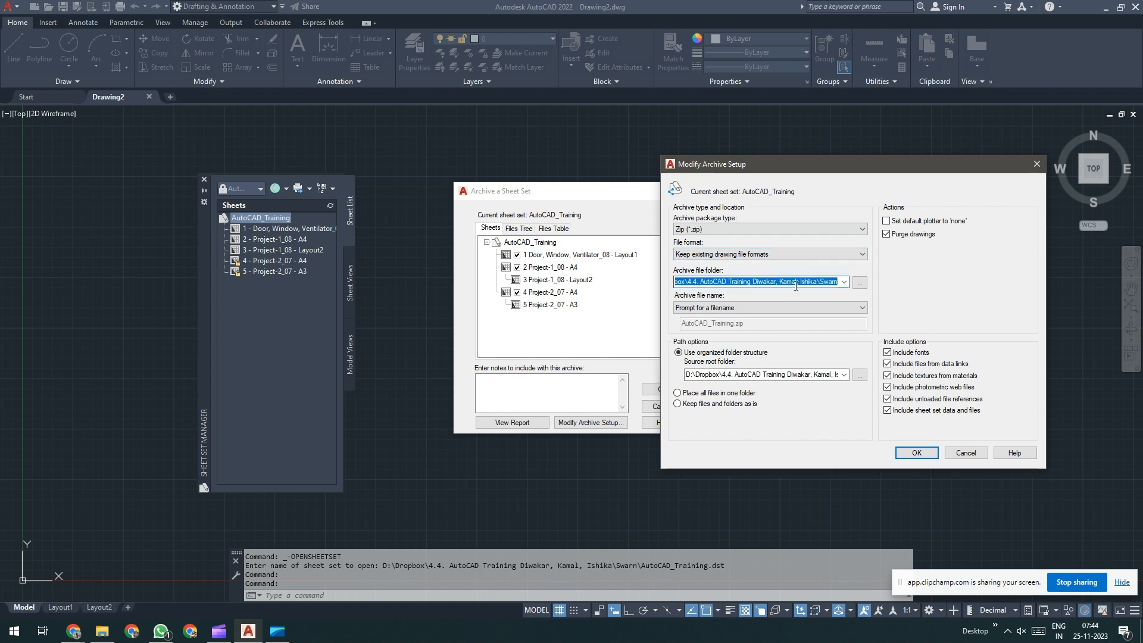
drag(810, 282, 825, 284)
click(840, 289)
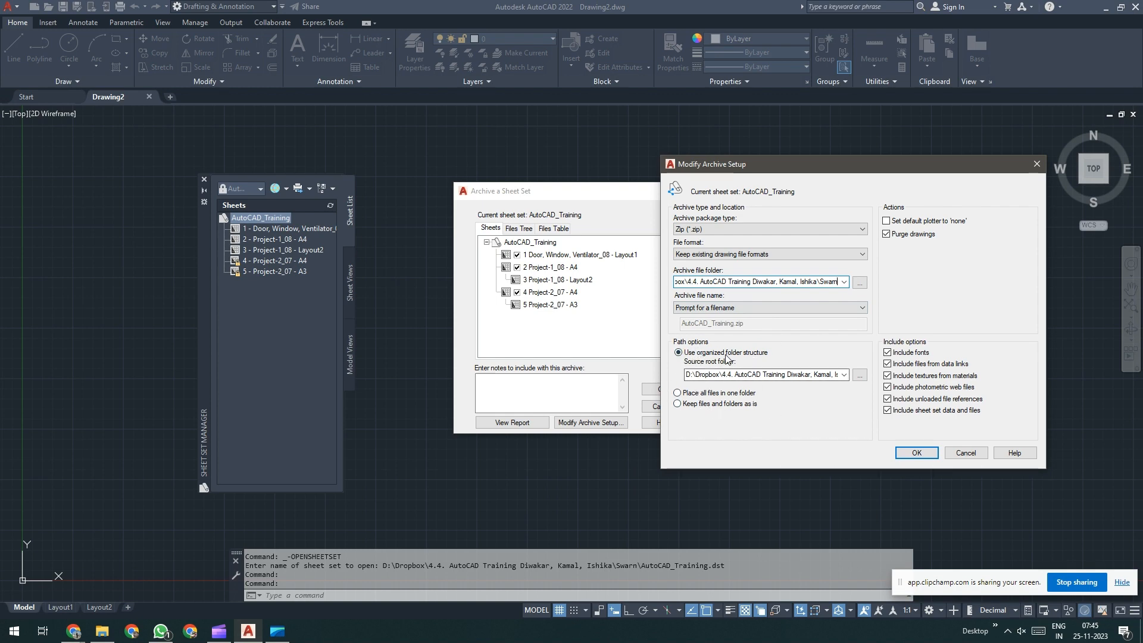
click(716, 310)
click(716, 317)
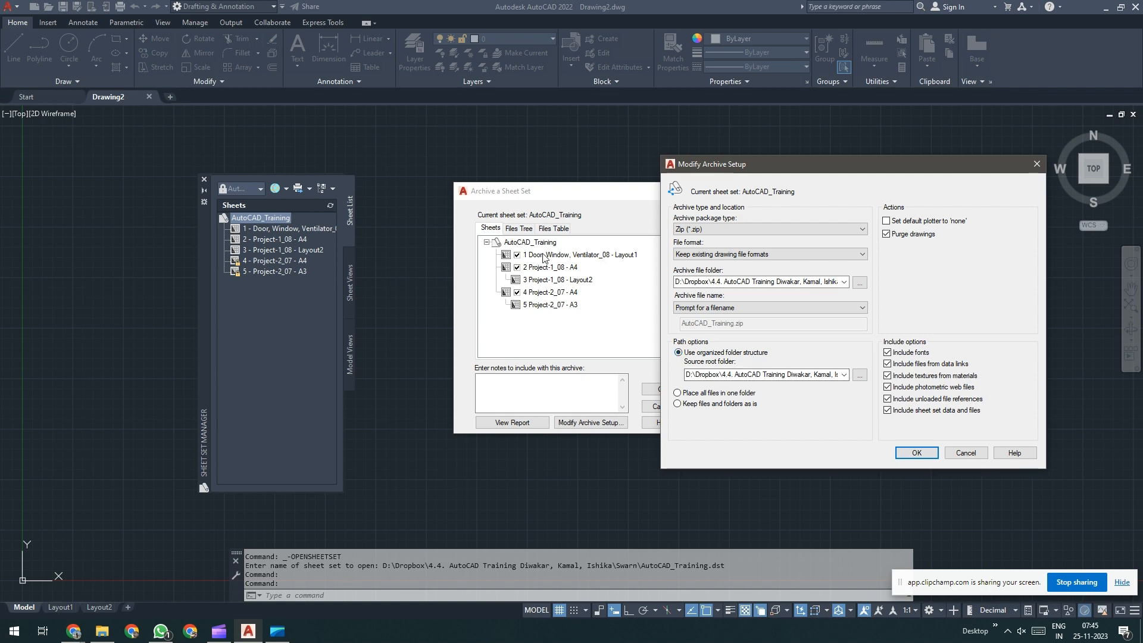
Step: Try the path options for one folder and for keeping files as is, and return to the organized folder structure
click(711, 396)
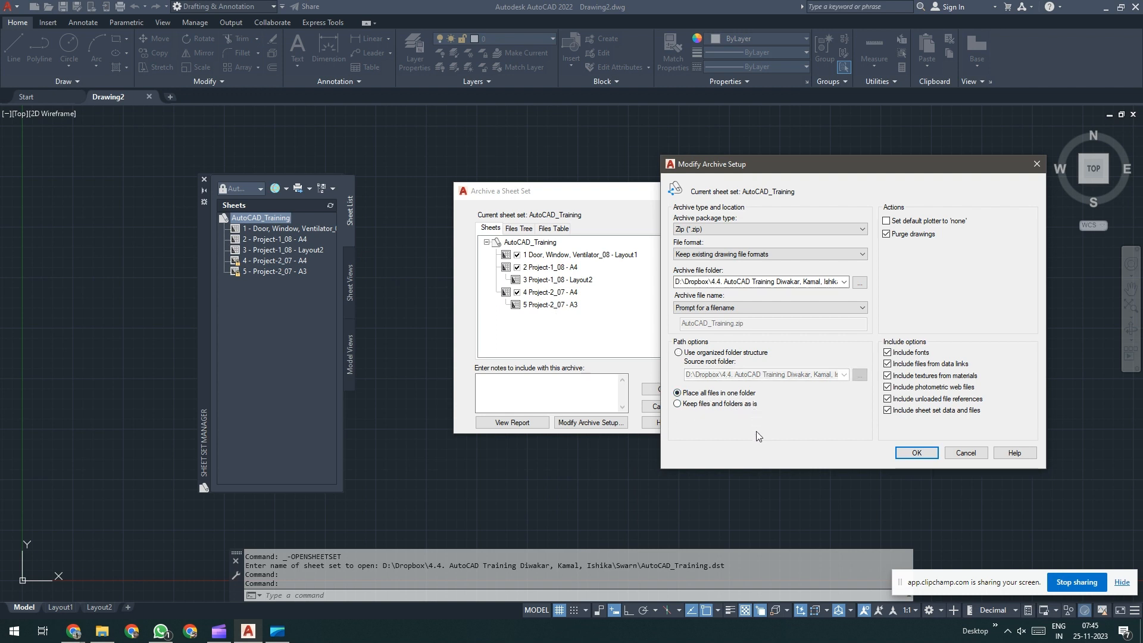
click(707, 406)
click(686, 356)
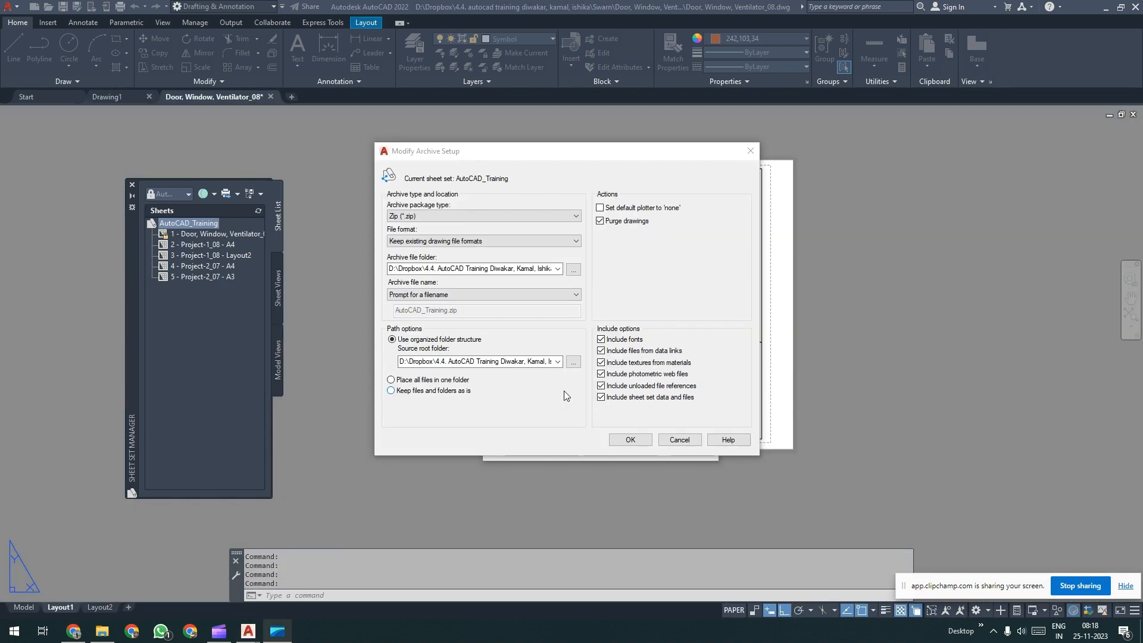
Step: Accept the archive setup and save the sheet set archive as AutoCAD_Training.zip
click(638, 443)
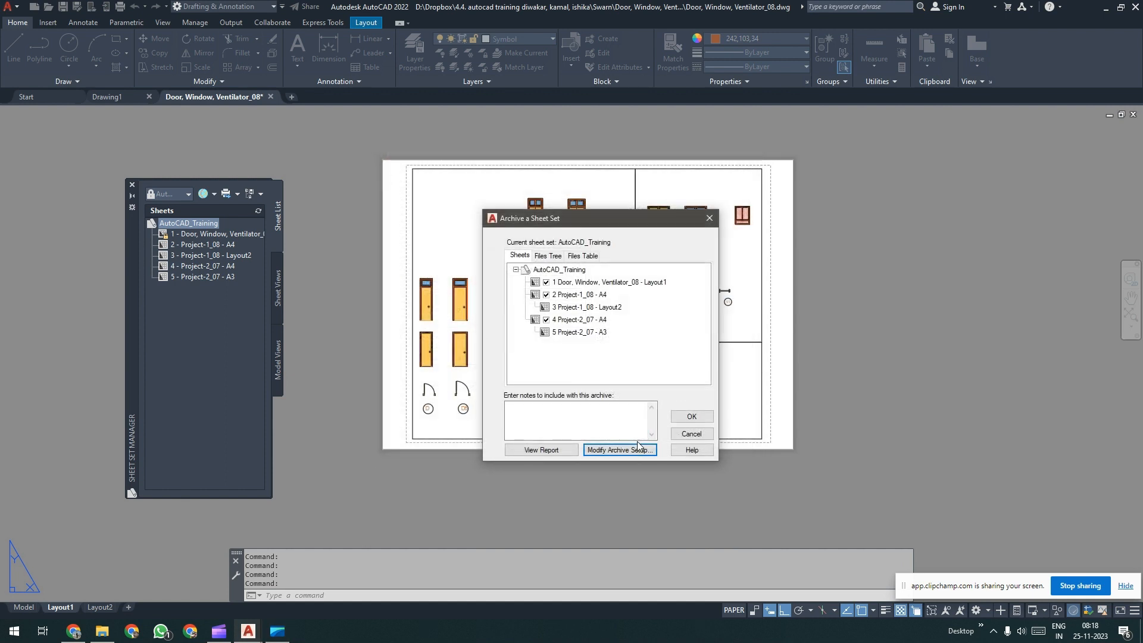
click(693, 416)
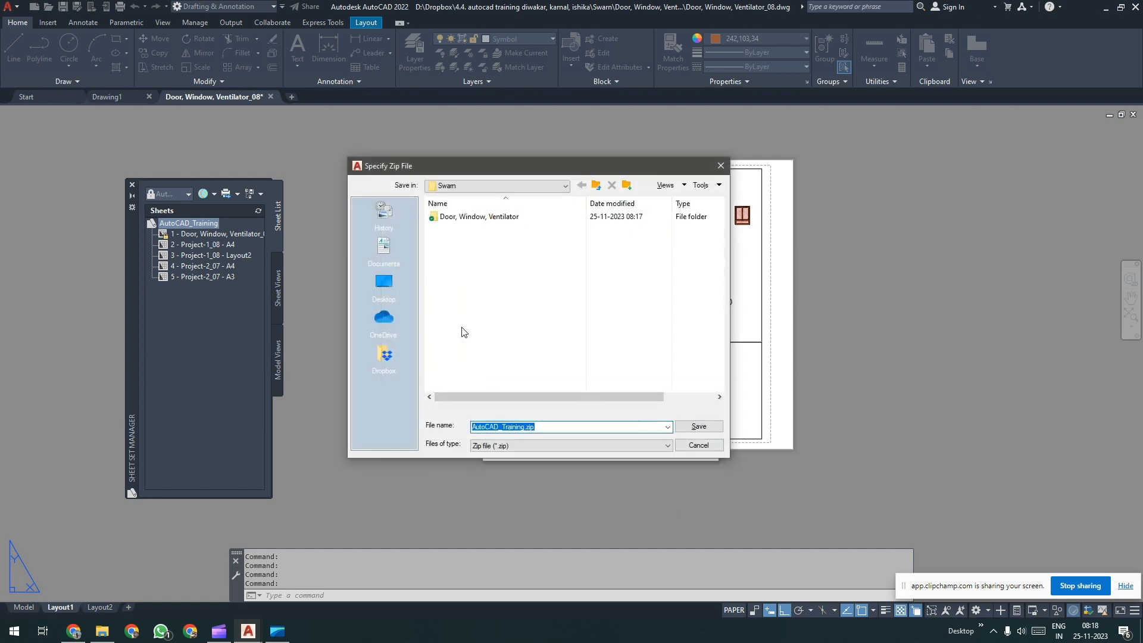
click(542, 430)
click(696, 427)
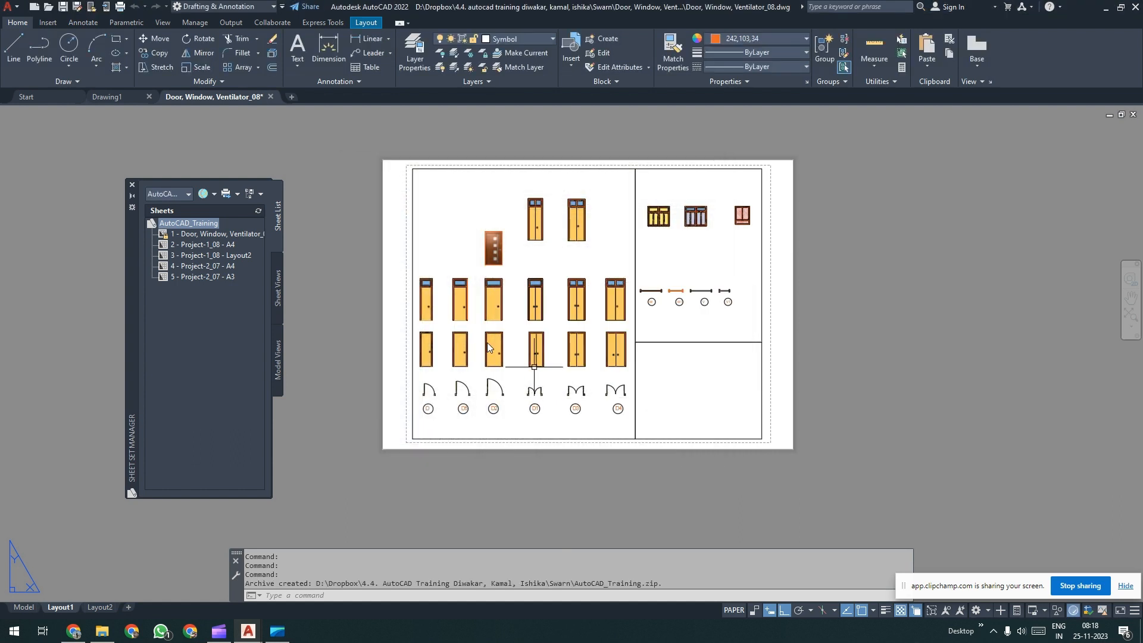
Step: Locate AutoCAD_Training.zip in File Explorer and compare it with the five selected sheets back in AutoCAD's sheet list
click(106, 636)
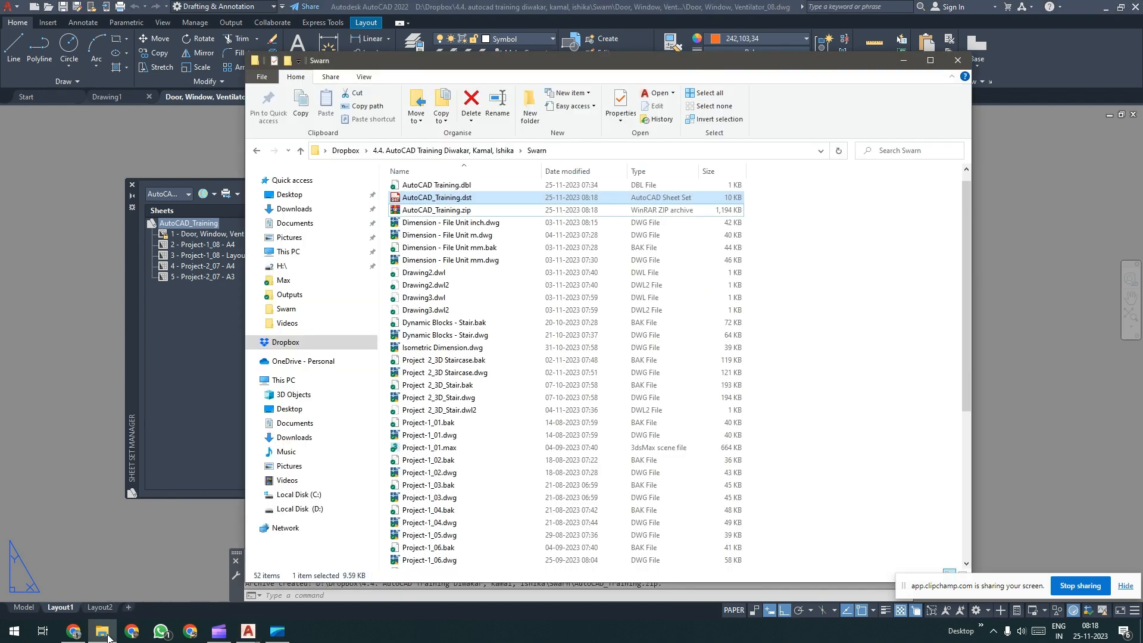
click(447, 212)
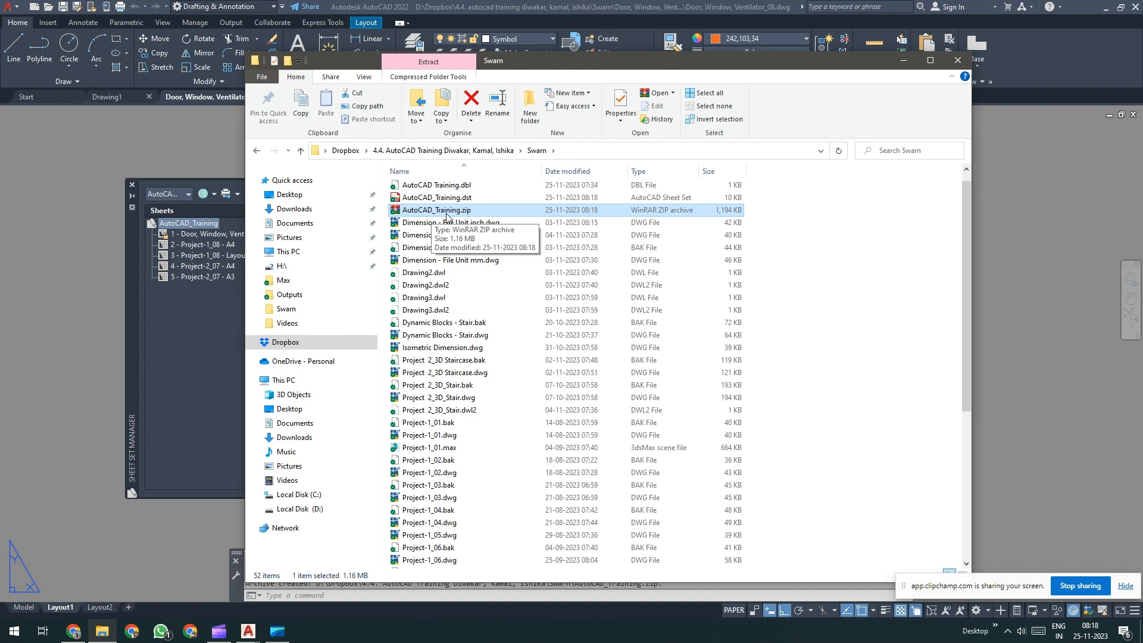
click(189, 267)
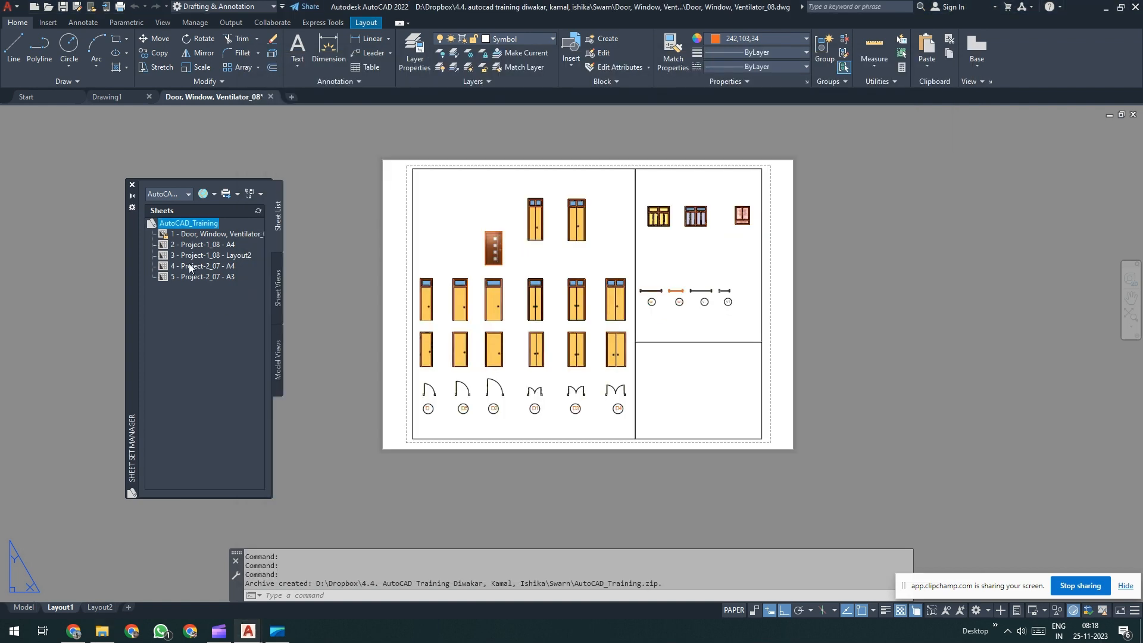
click(214, 235)
shift+click(207, 277)
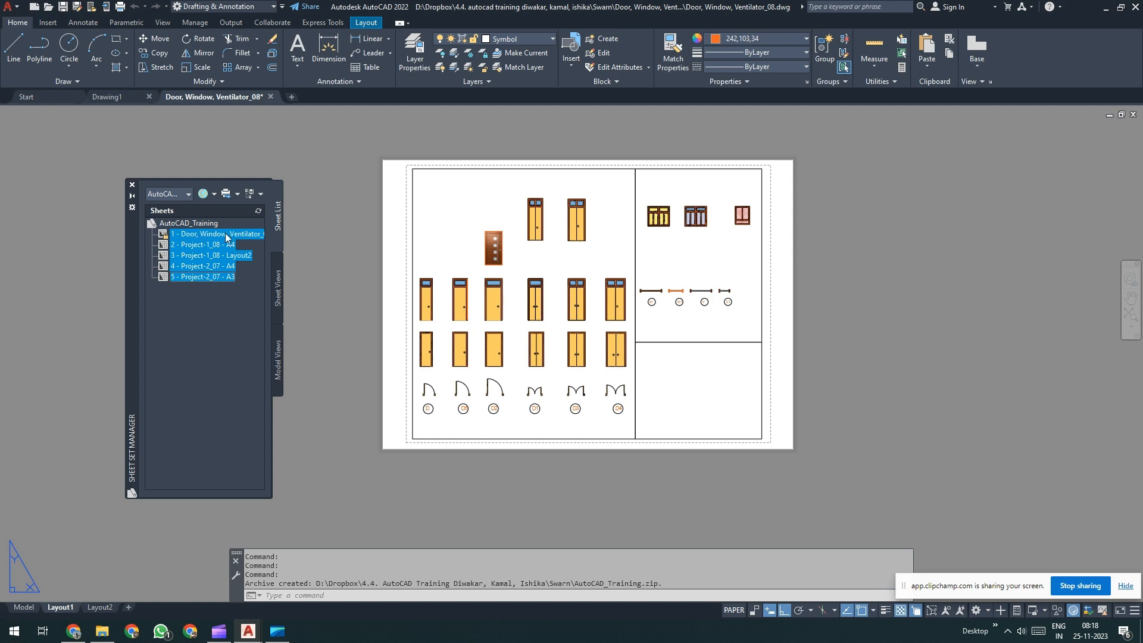
Step: Switch back to File Explorer and copy AutoCAD_Training.zip to the clipboard
key(alt+Tab)
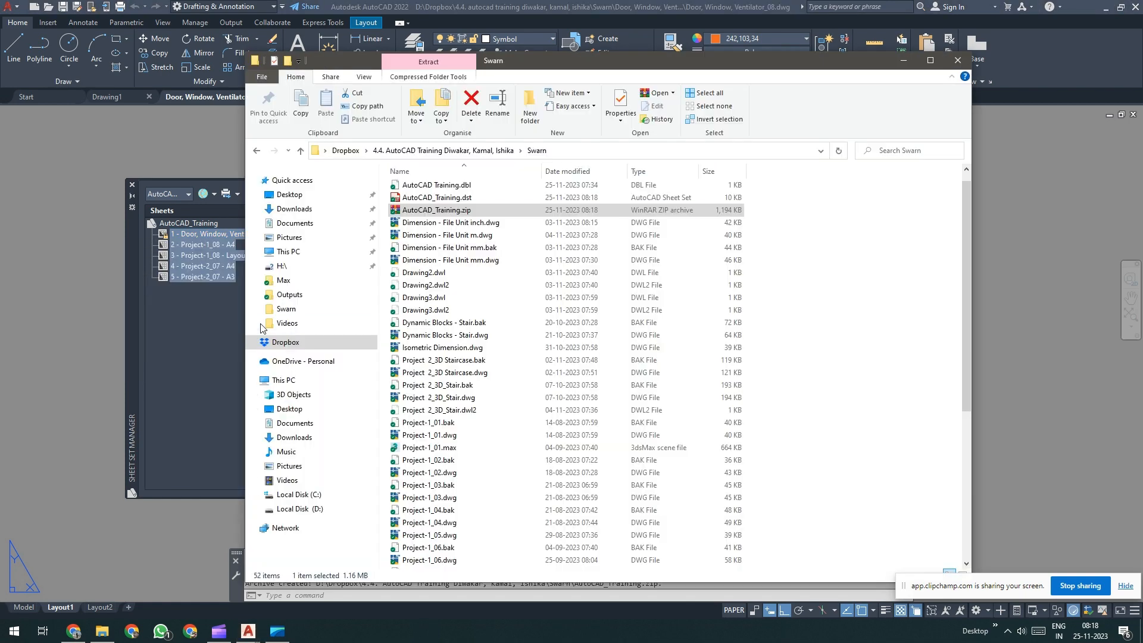
right_click(448, 212)
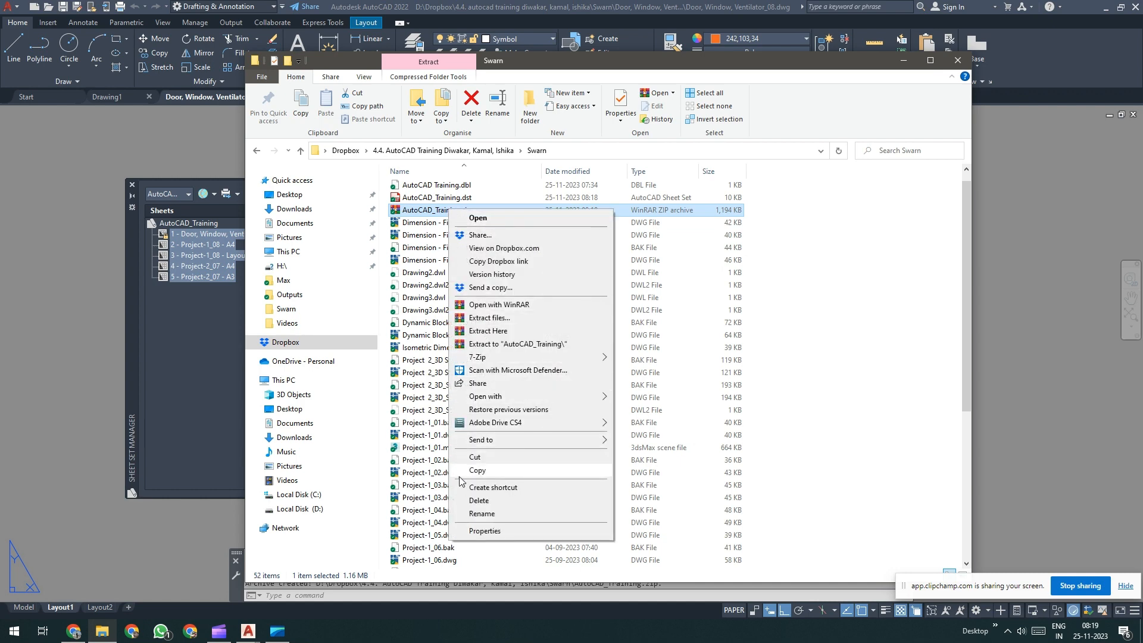
click(488, 472)
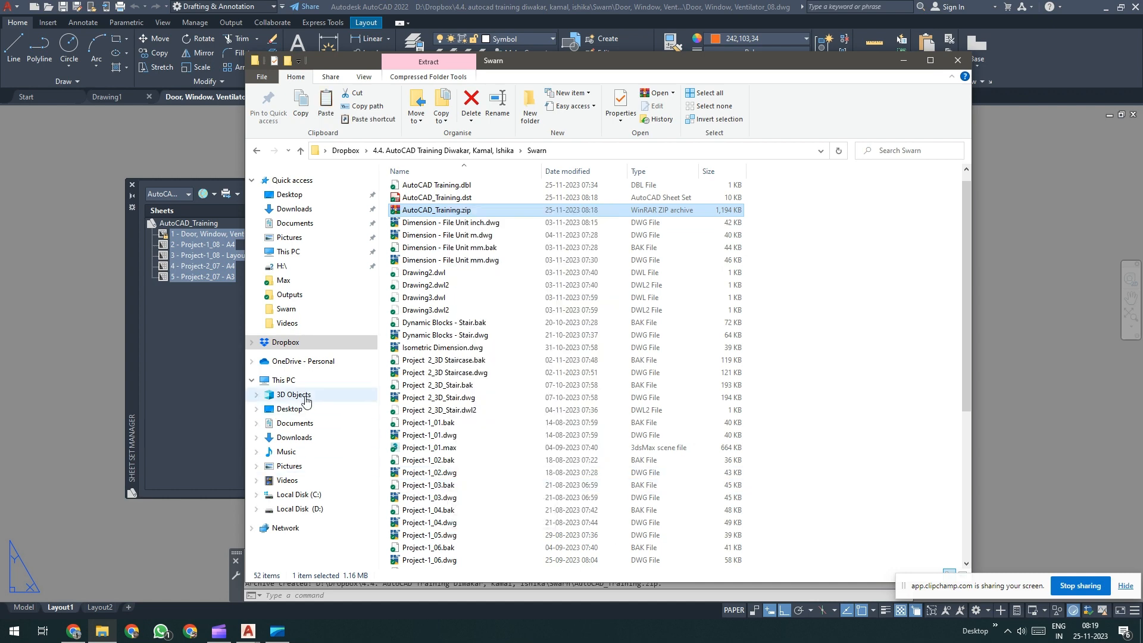
Step: Create a new folder on the Desktop and paste the copied AutoCAD_Training.zip into it
click(277, 380)
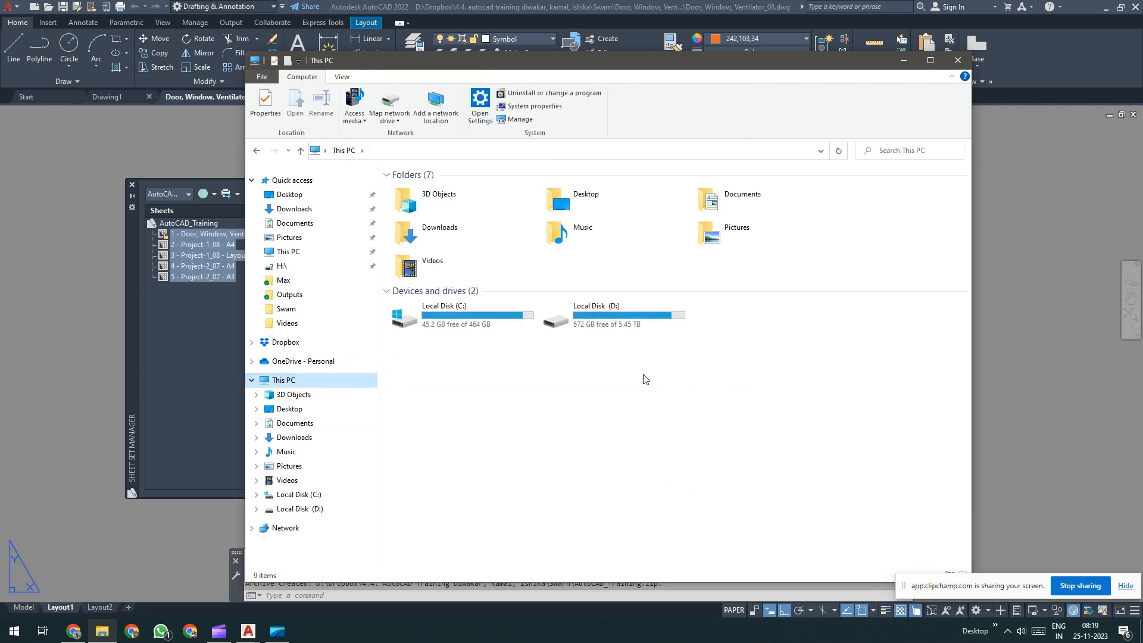
double_click(616, 319)
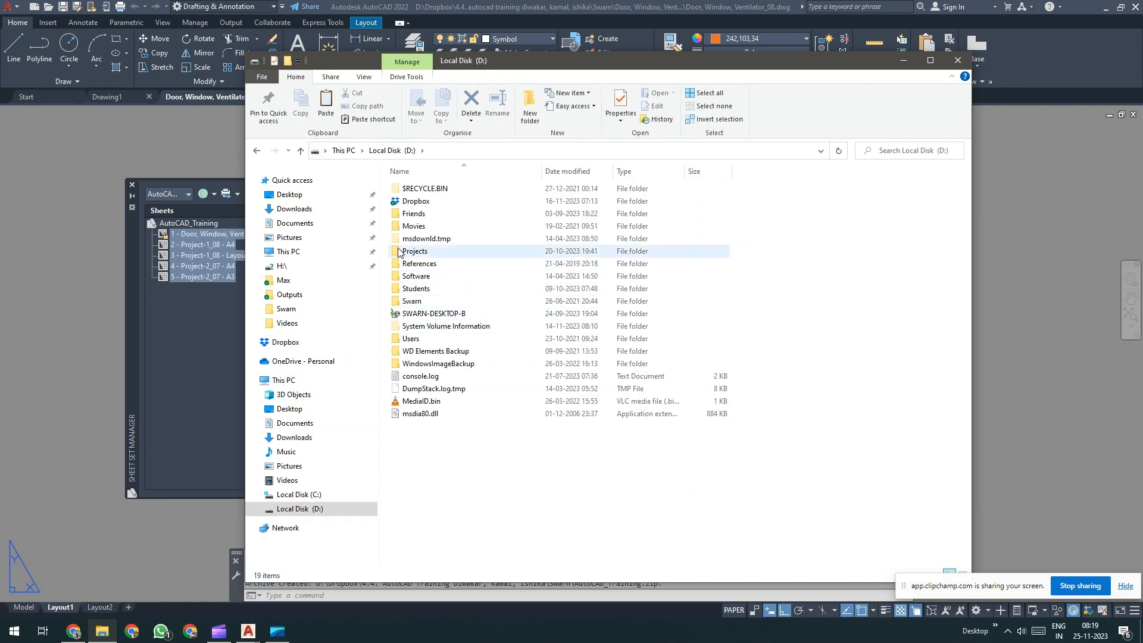
click(289, 195)
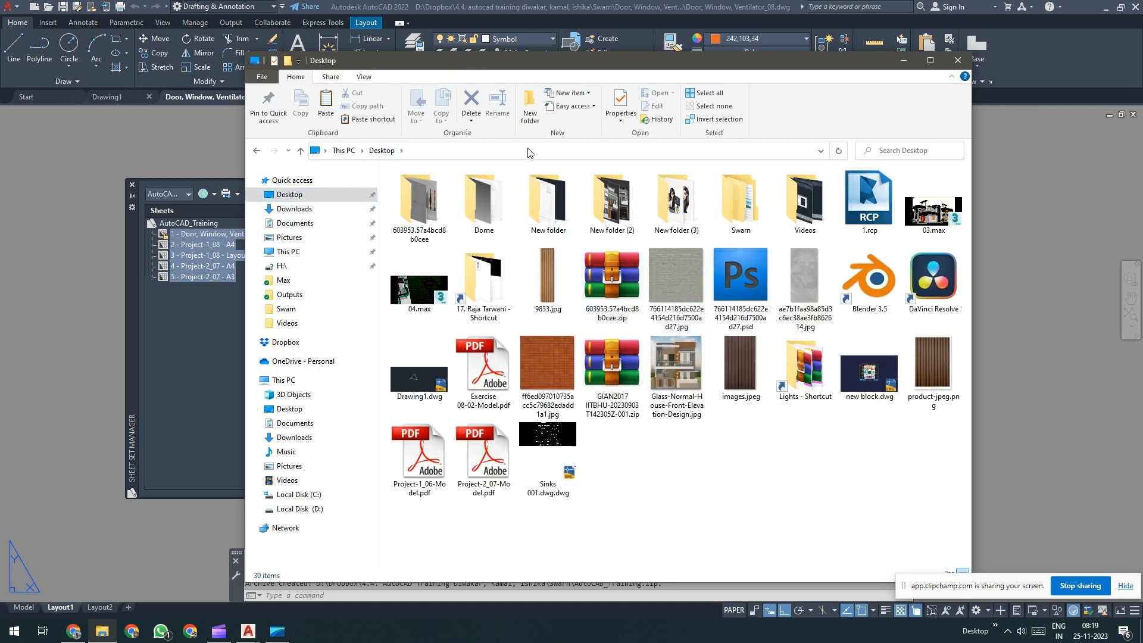
click(531, 125)
double_click(613, 458)
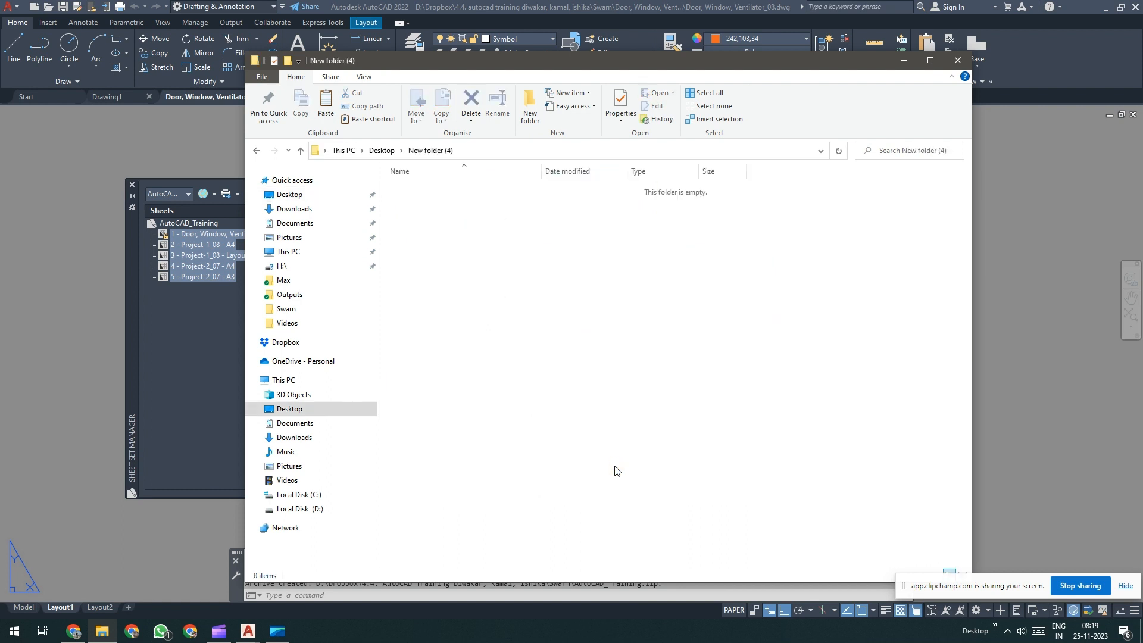
right_click(468, 306)
click(513, 384)
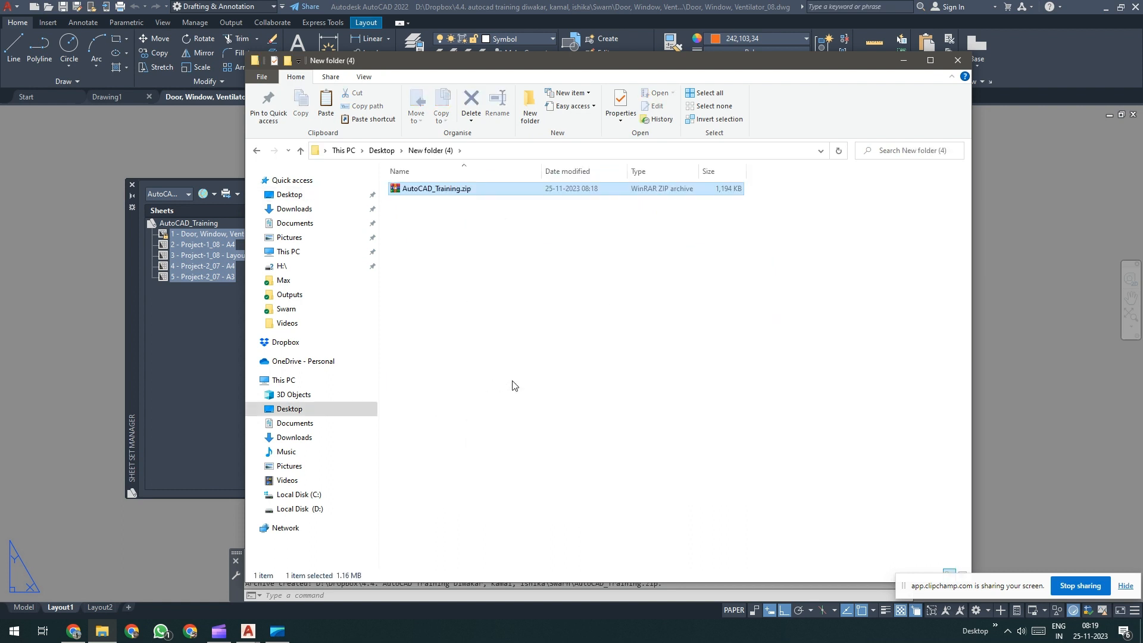
click(457, 192)
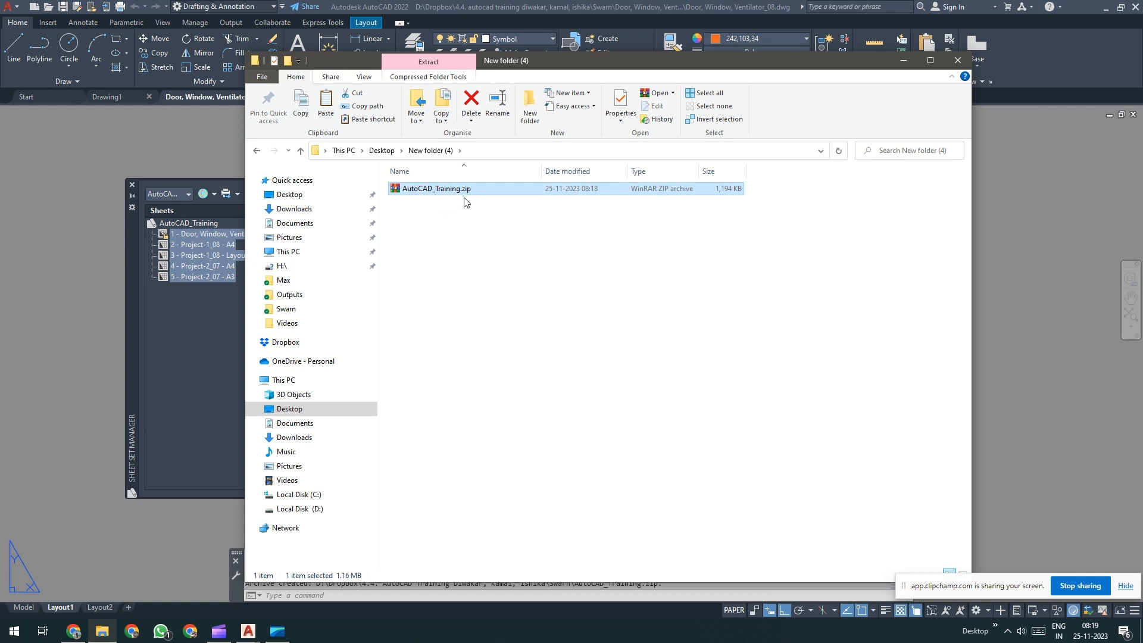
click(456, 244)
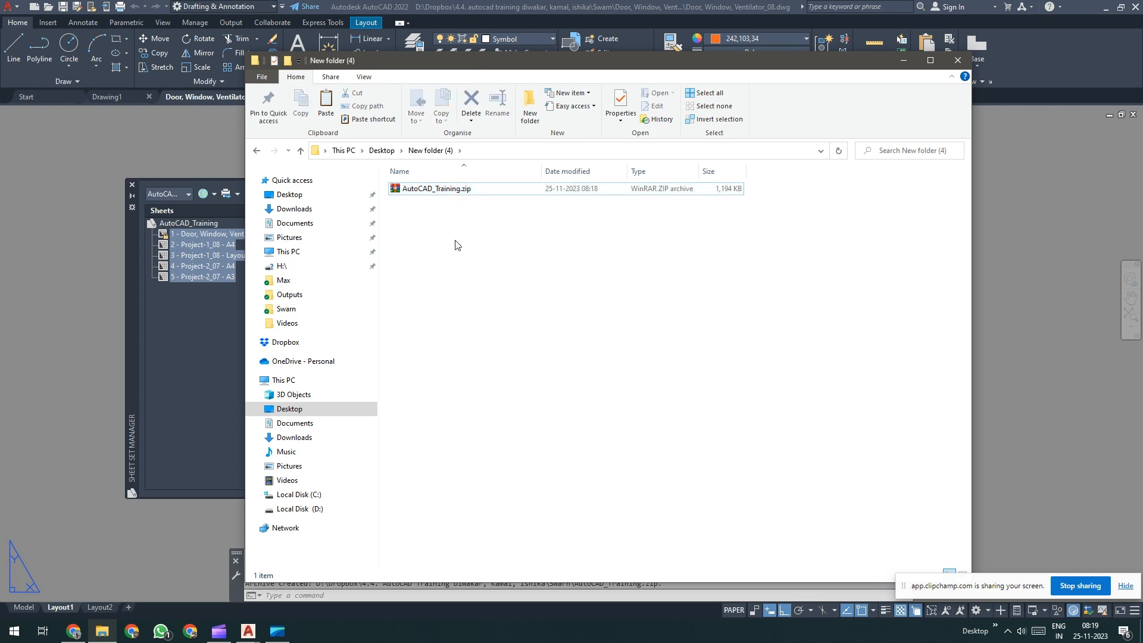
Step: Switch to Chrome, search Google for "winrar free download" in a new tab, and return to File Explorer
click(14, 631)
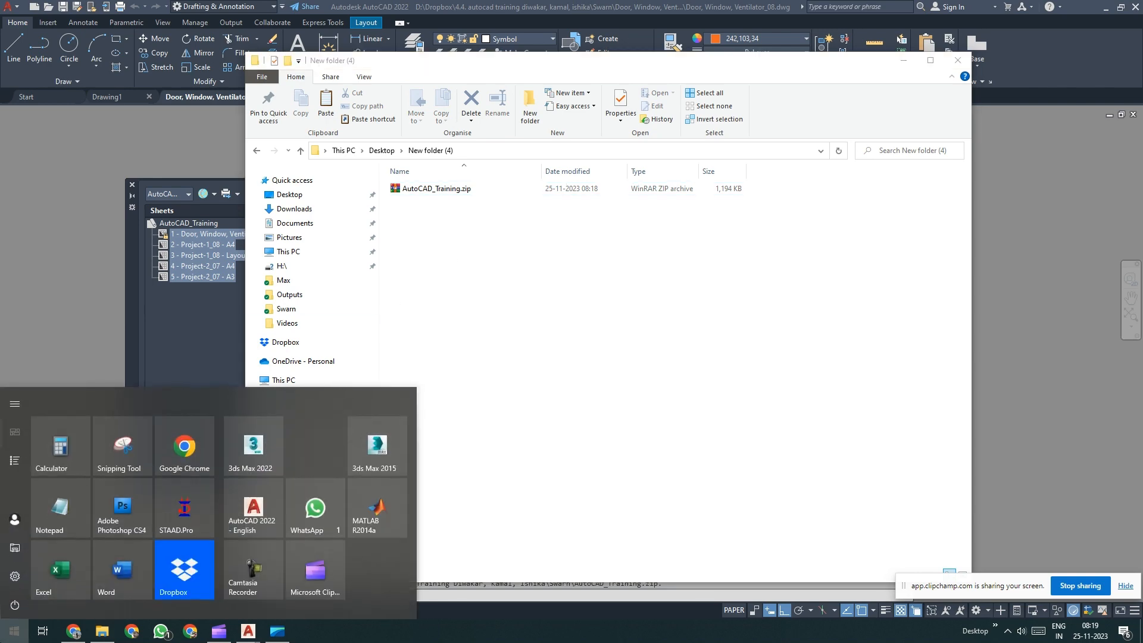
click(14, 632)
click(73, 631)
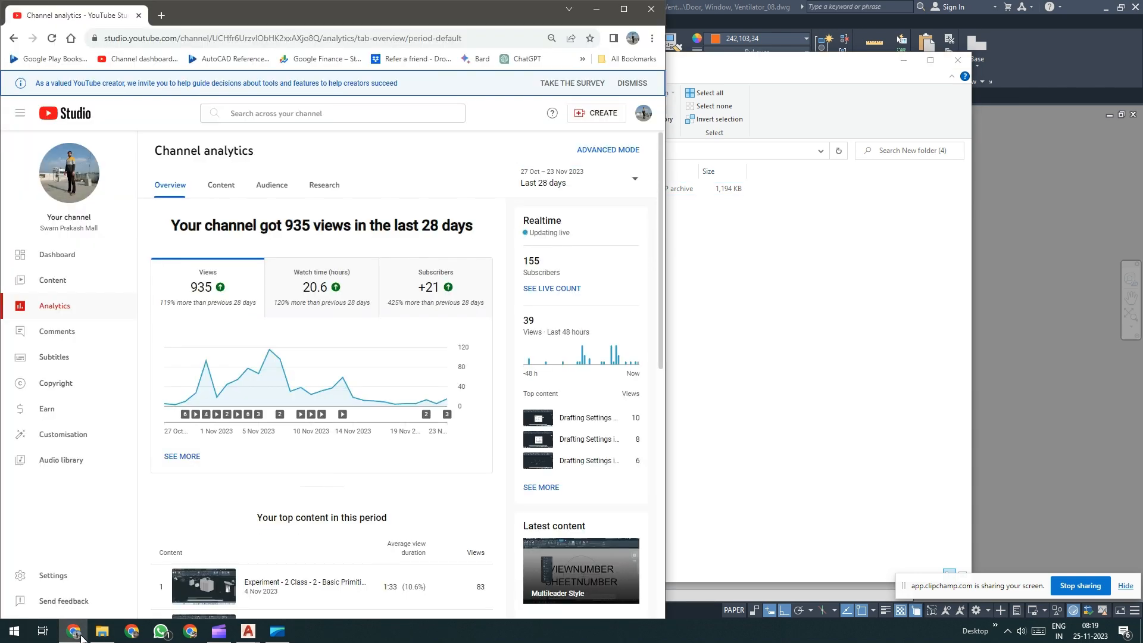
click(161, 15)
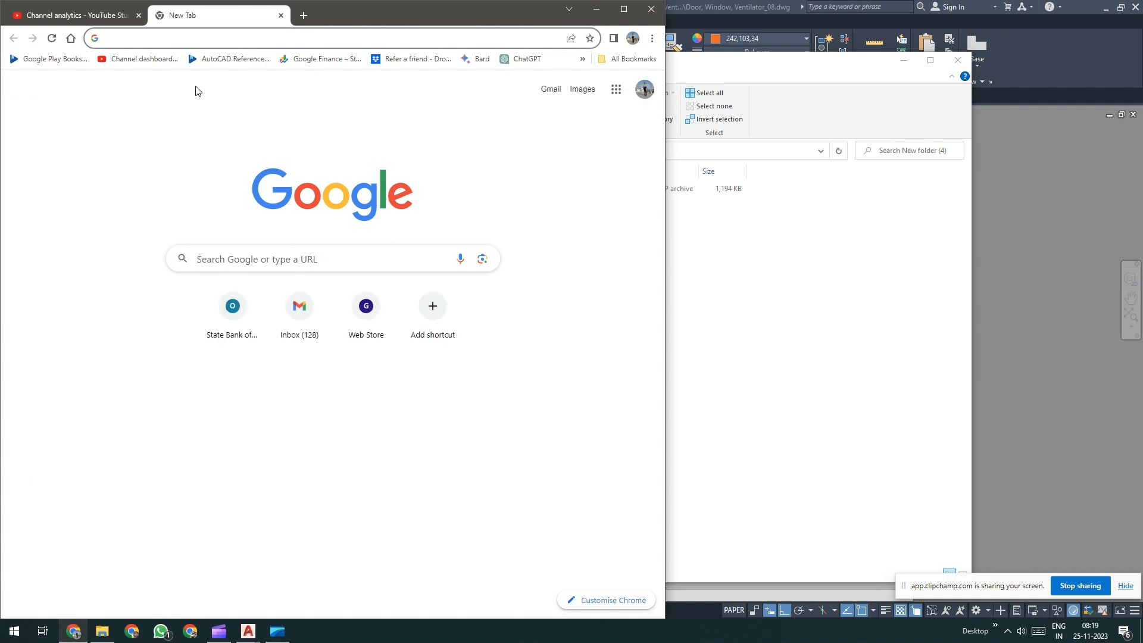
text(winrar)
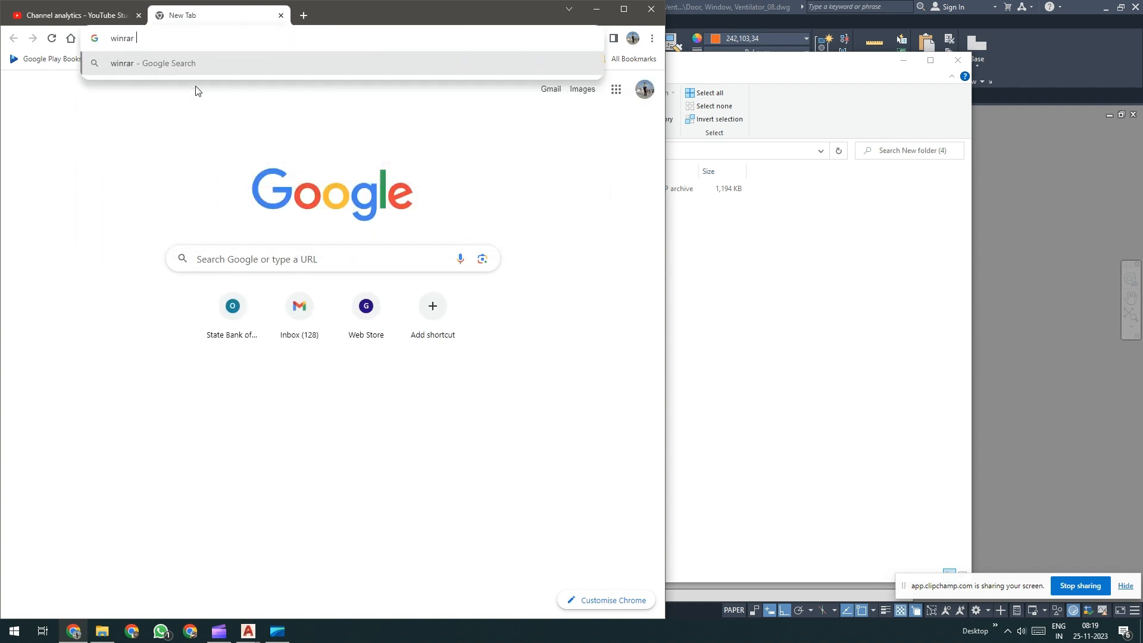
text( free download)
key(Return)
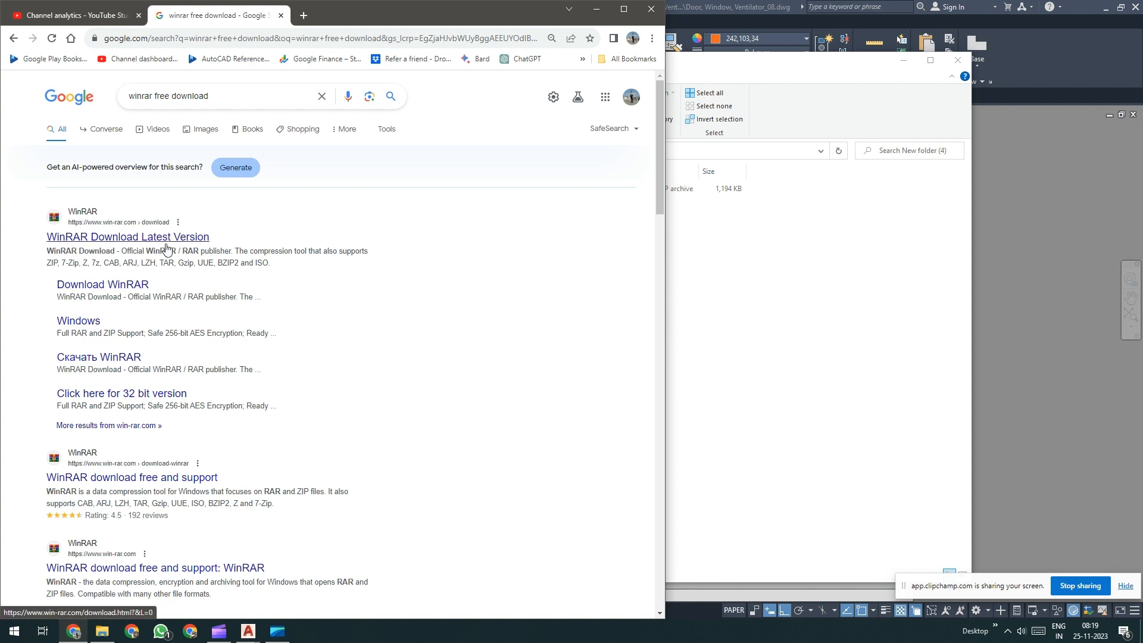
click(597, 8)
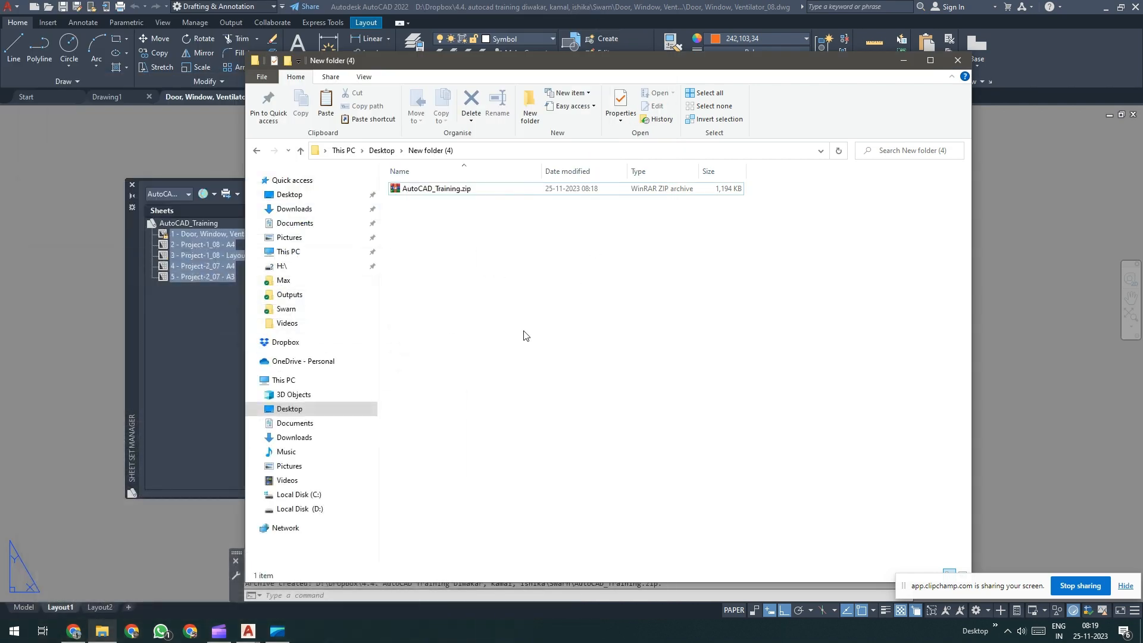
Step: Go back to the Desktop and compress New folder (3) with WinRAR into a ZIP archive under the suggested name
click(382, 150)
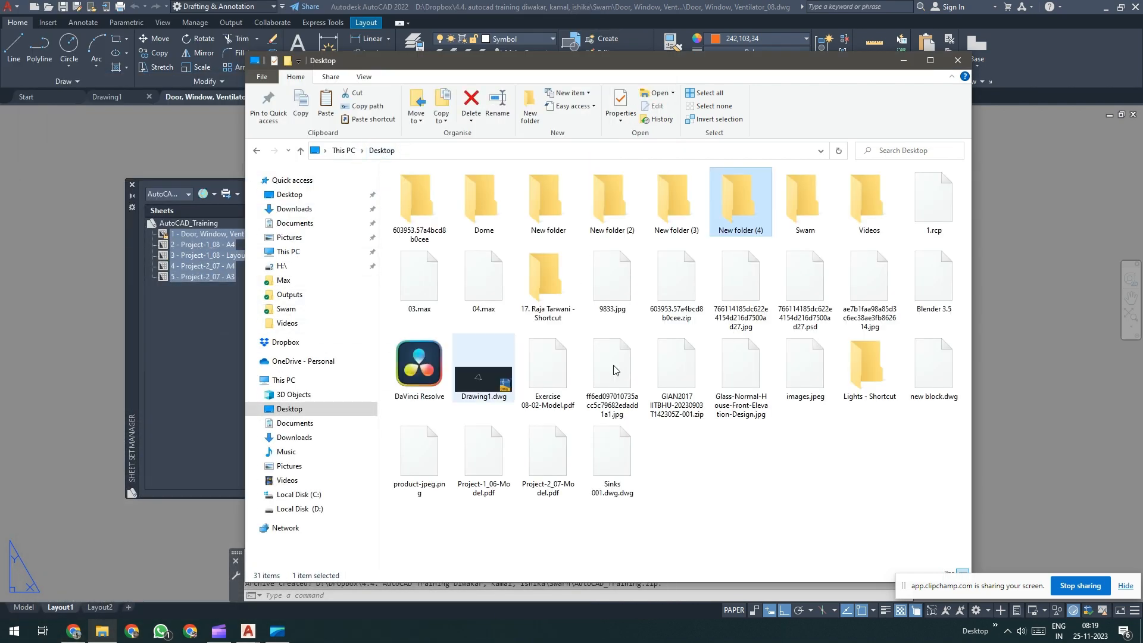
right_click(678, 209)
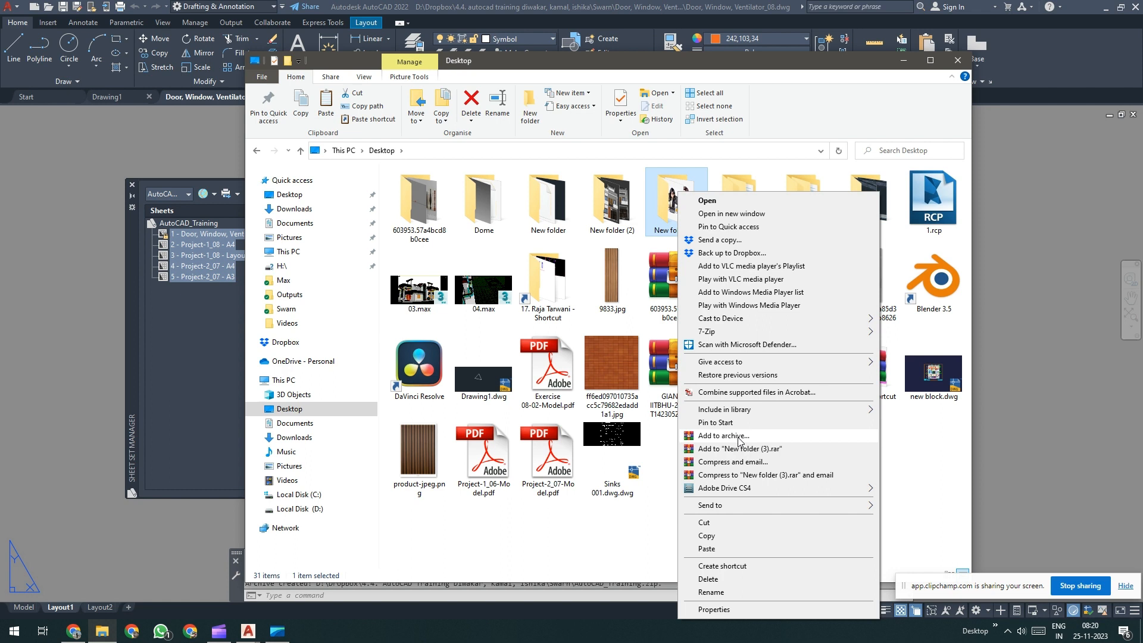
click(652, 223)
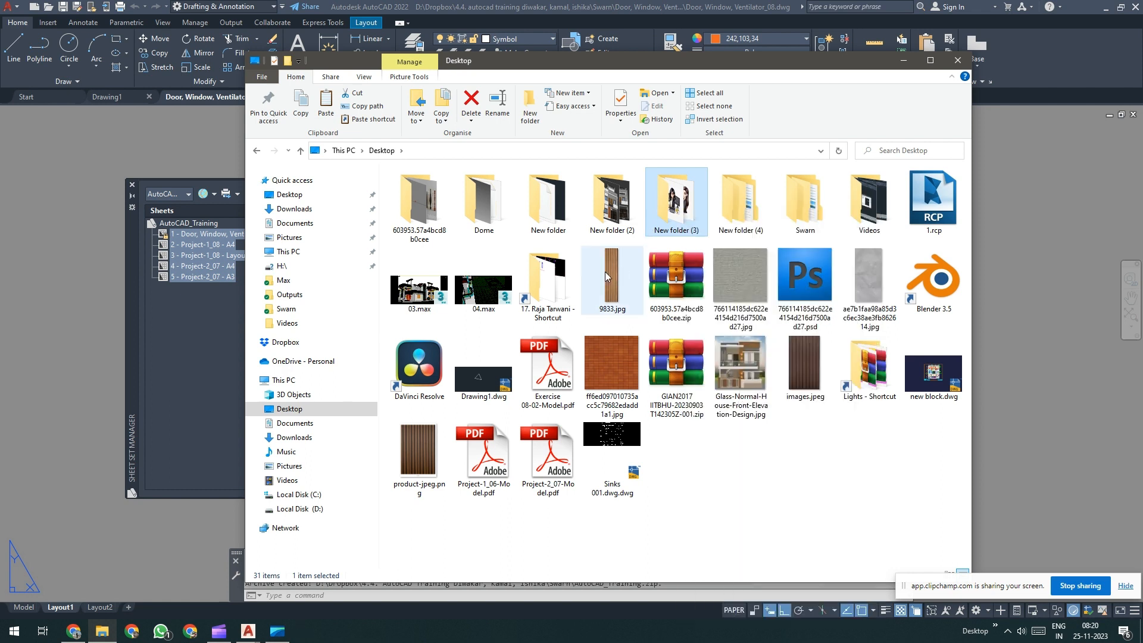
right_click(673, 221)
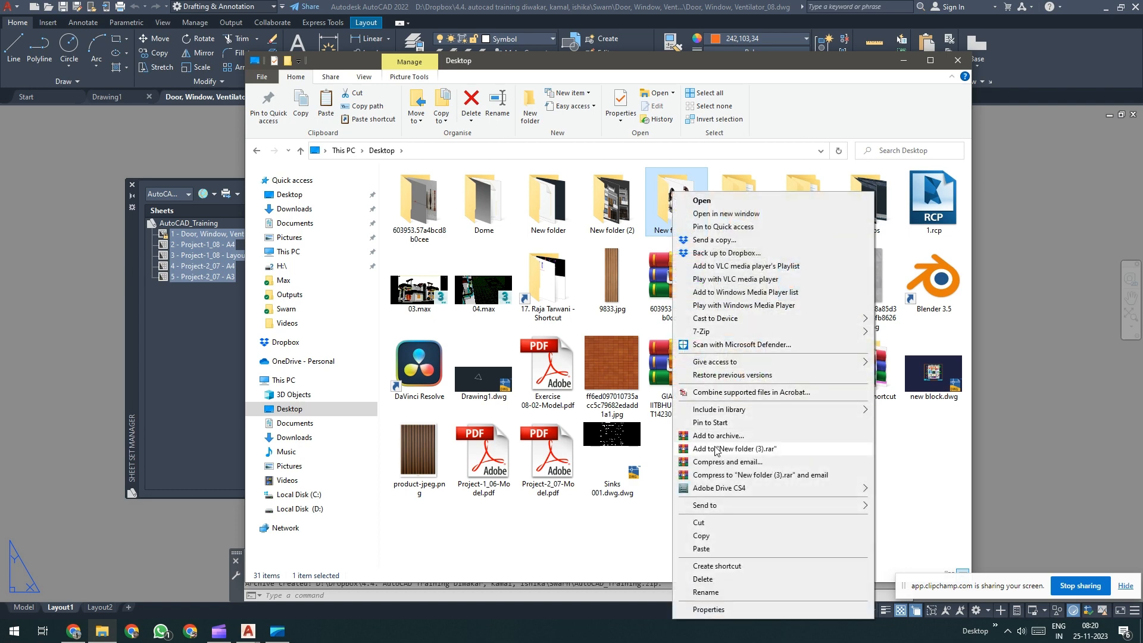
click(729, 436)
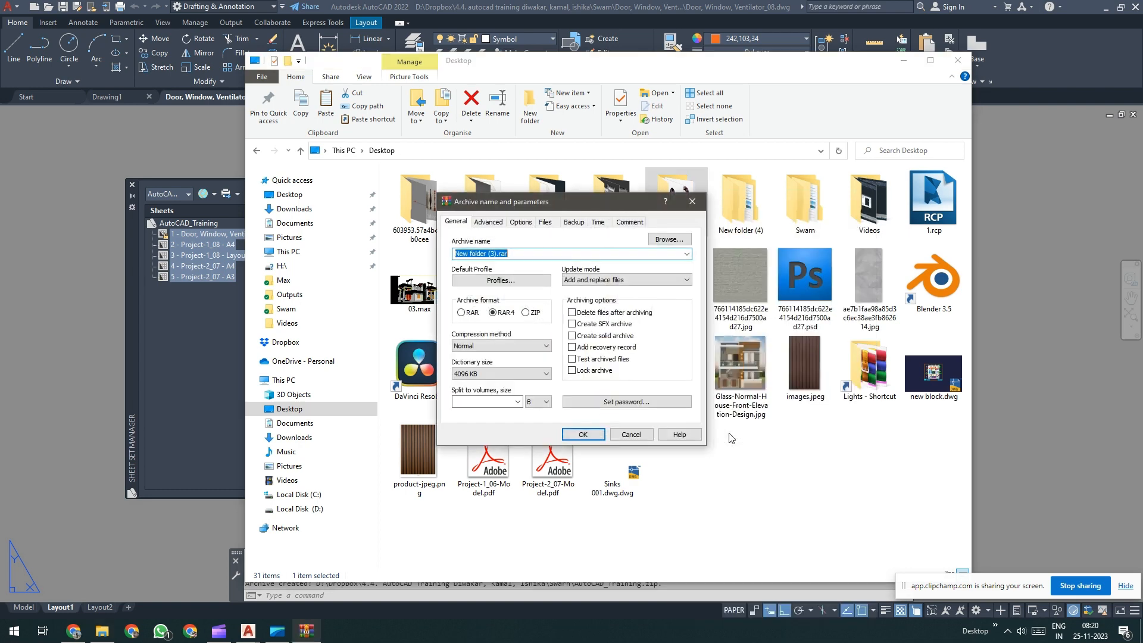
click(526, 313)
click(583, 434)
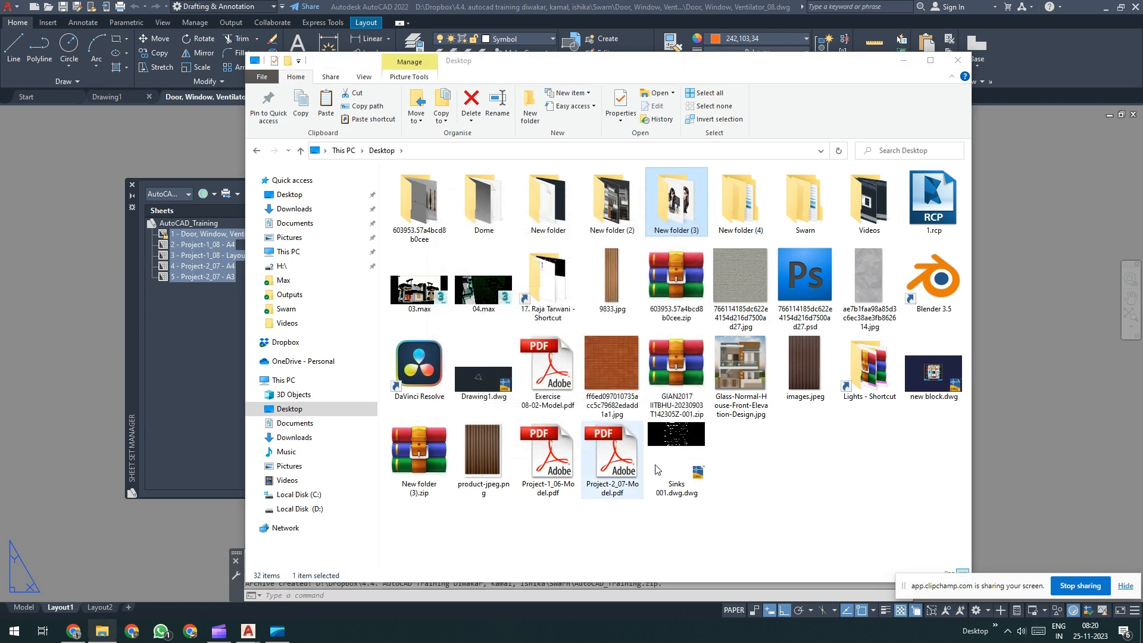
Step: Compare the size of New folder (3).zip with the total size of all images inside New folder (3)
click(419, 470)
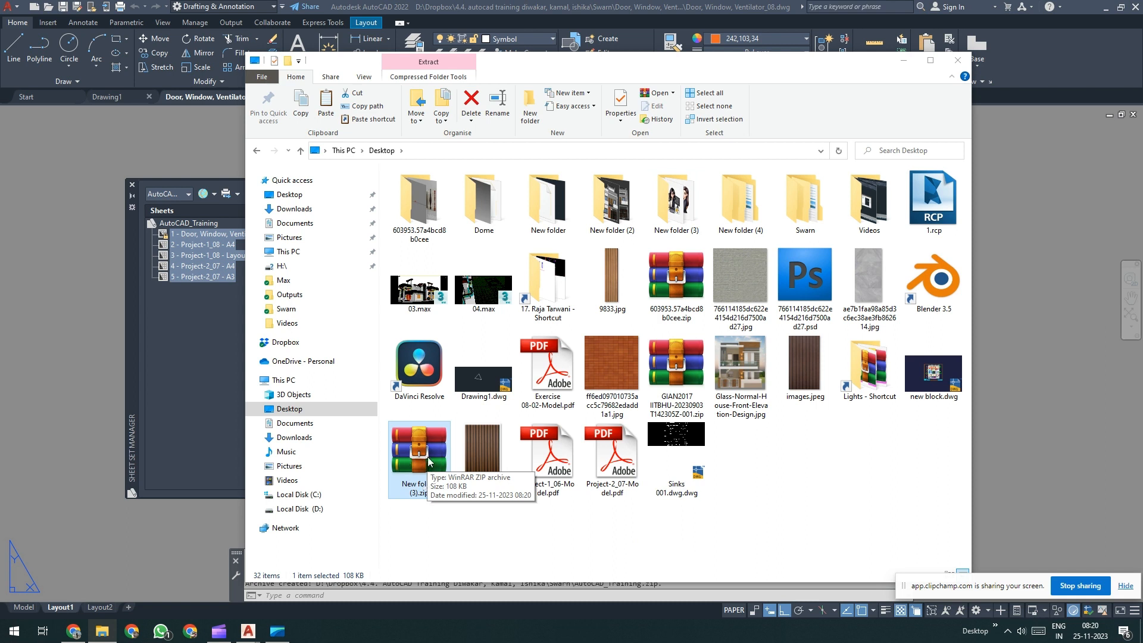
double_click(682, 225)
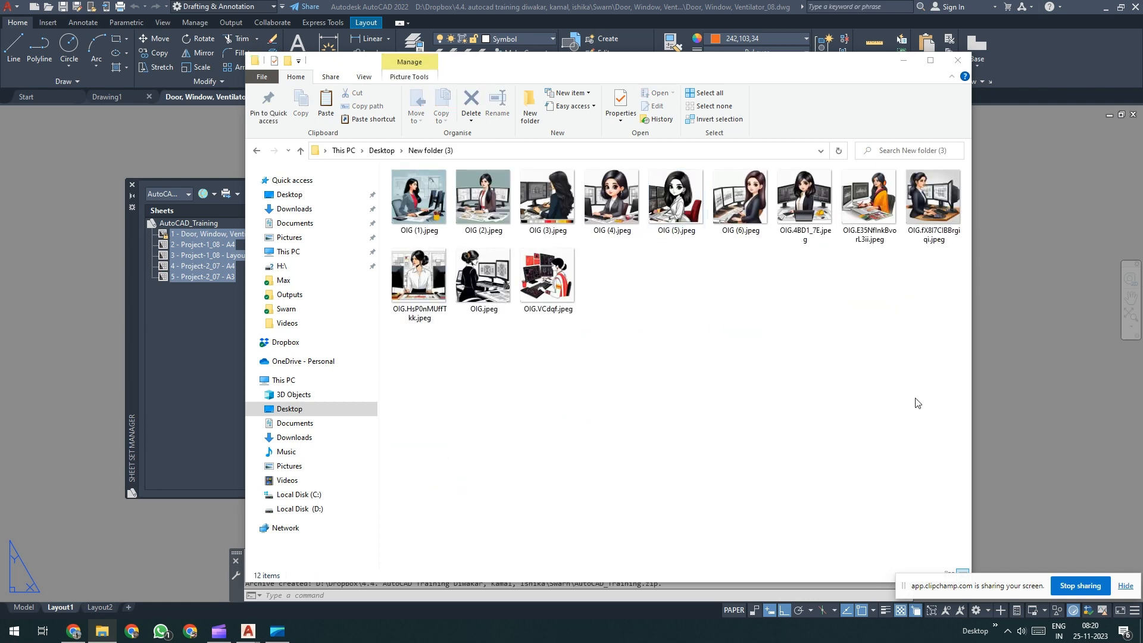
drag(960, 417, 444, 215)
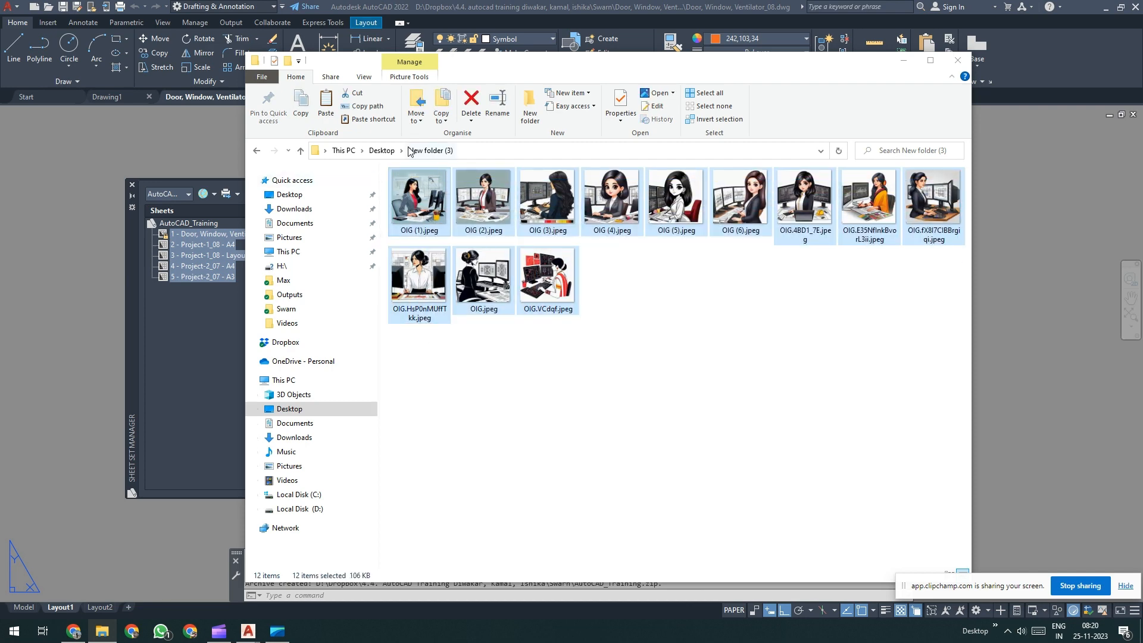
click(384, 153)
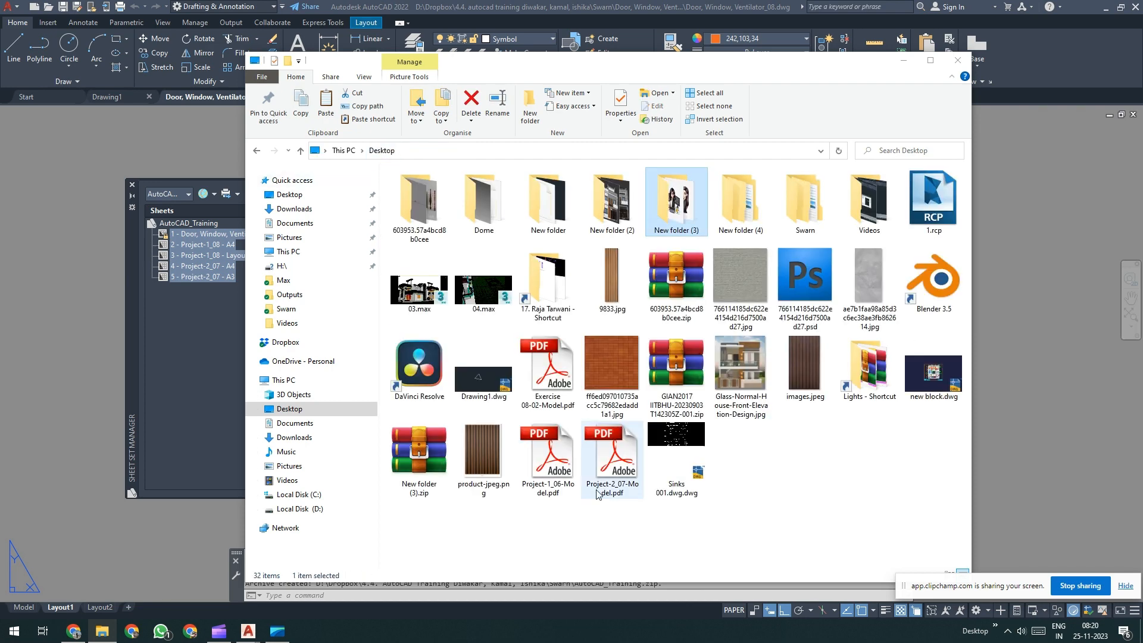
click(411, 455)
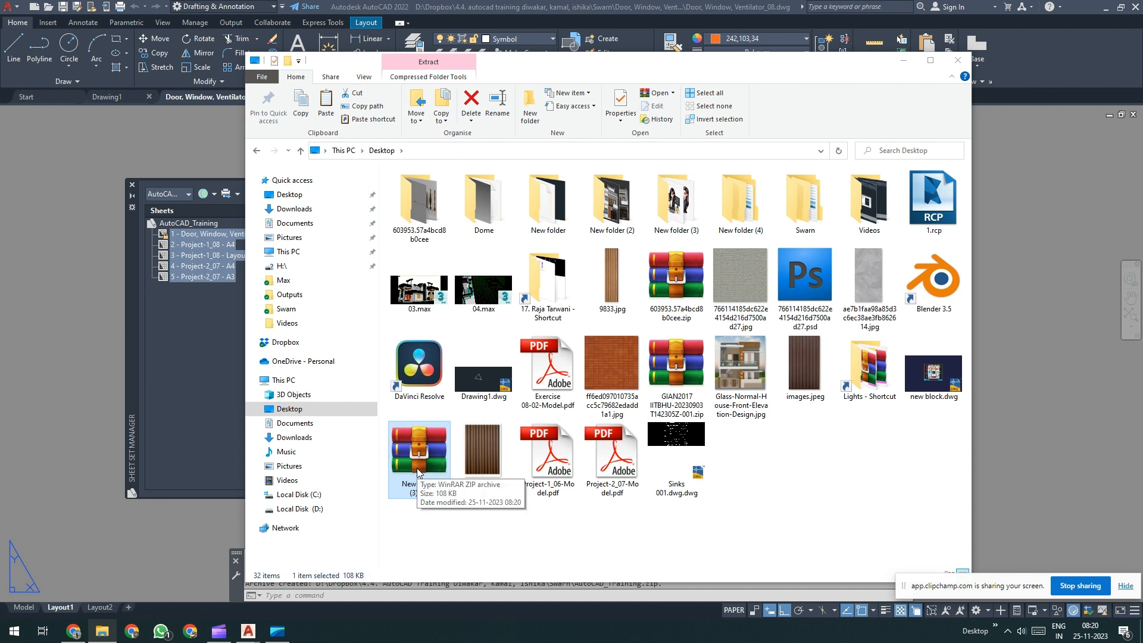
Step: Look over the extraction commands for New folder (3).zip and check the original folder's size in its properties
right_click(417, 472)
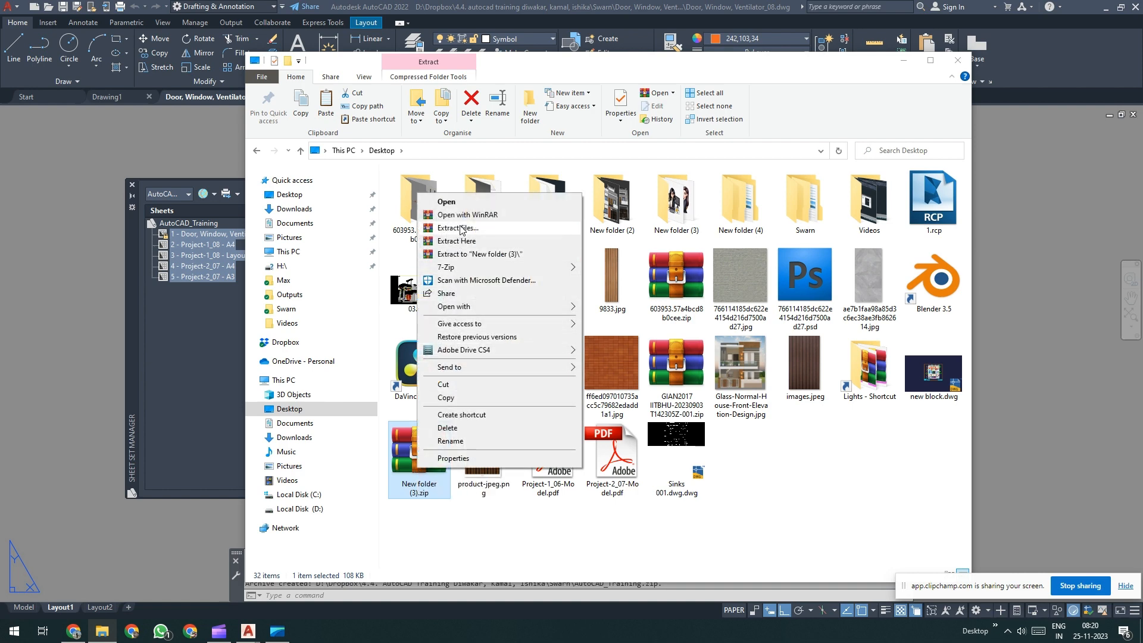
click(407, 468)
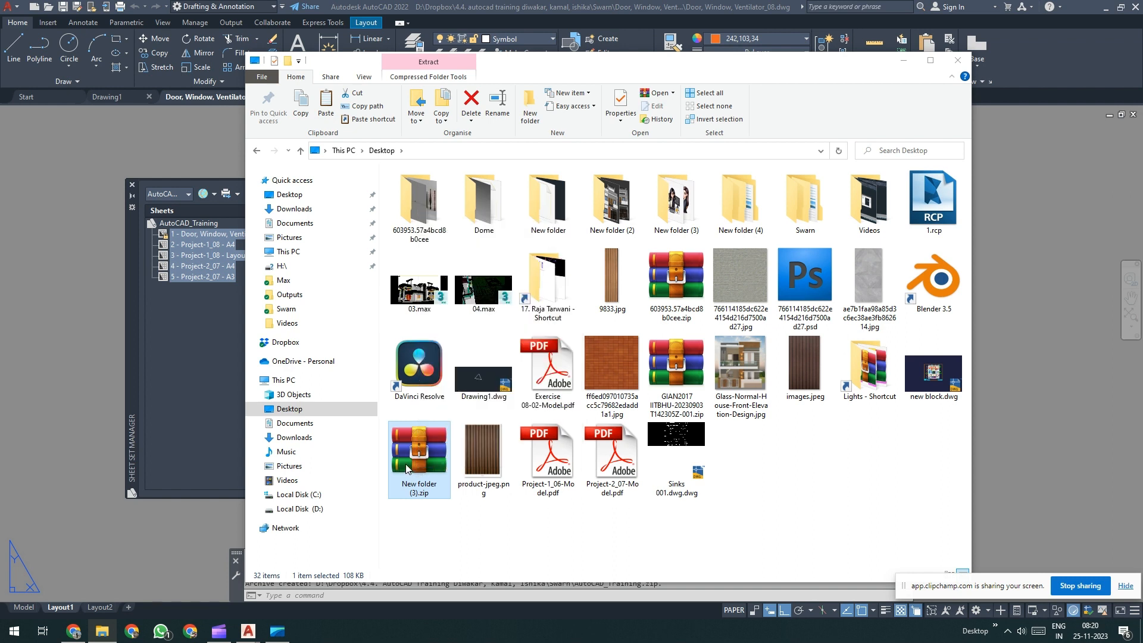
click(652, 236)
click(415, 457)
right_click(686, 192)
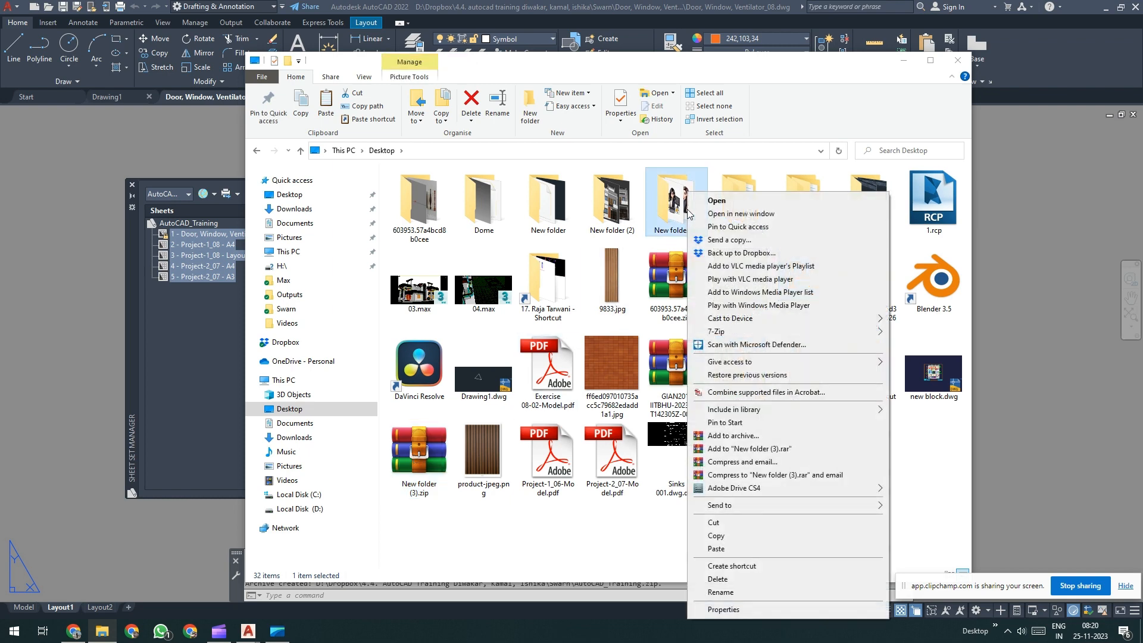
click(779, 609)
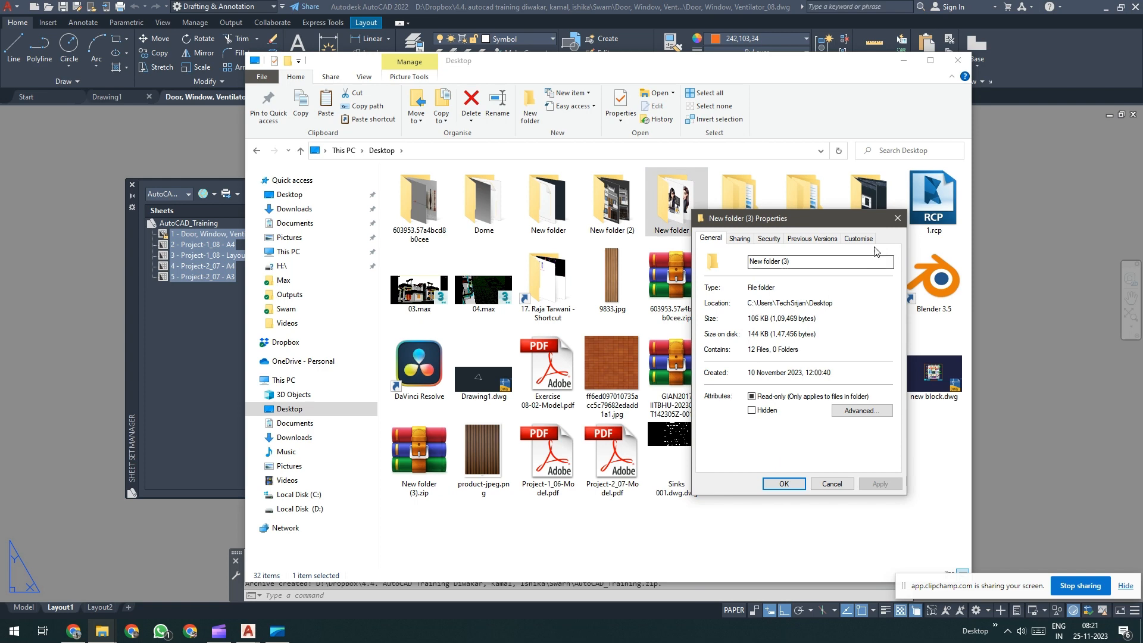
click(897, 218)
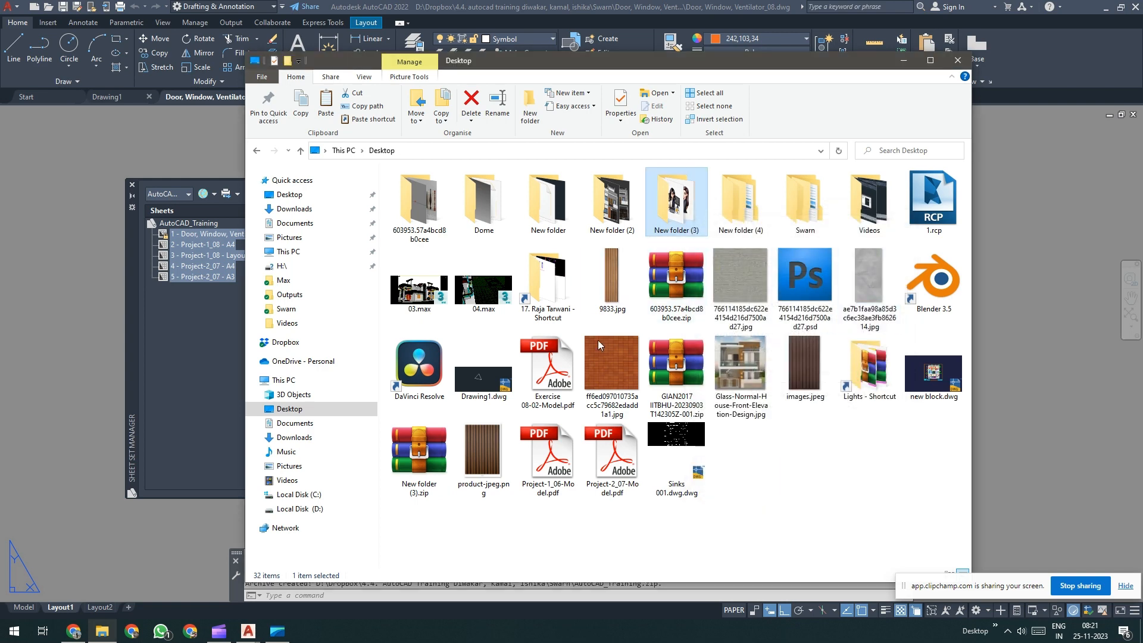
Step: Compress 03.max on the Desktop with WinRAR into a ZIP archive named 03.zip
click(412, 301)
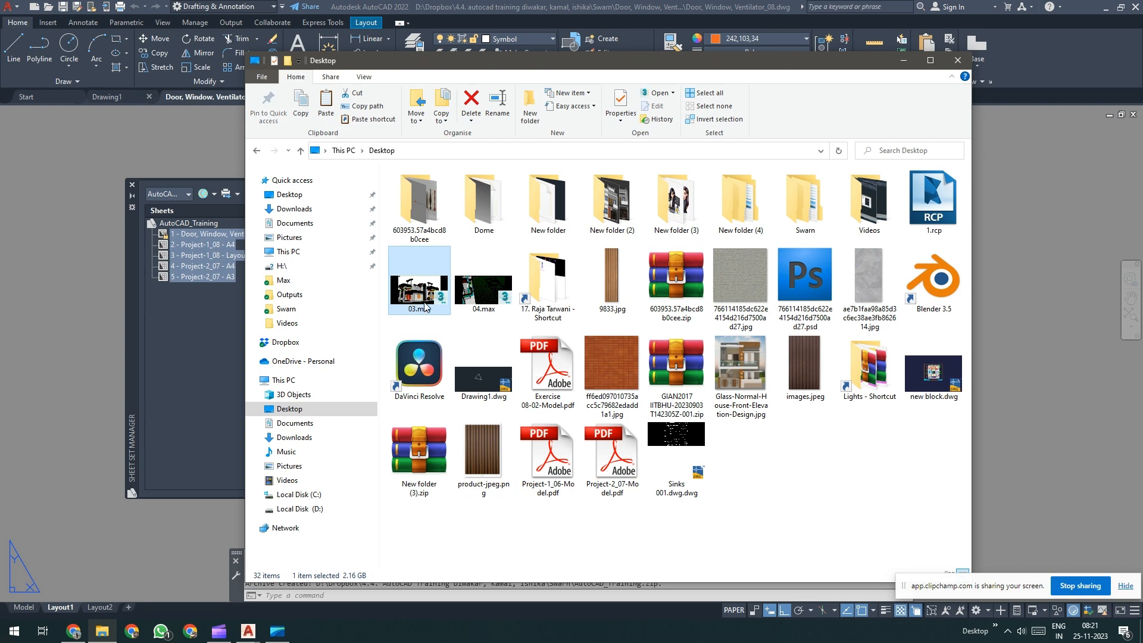
right_click(425, 306)
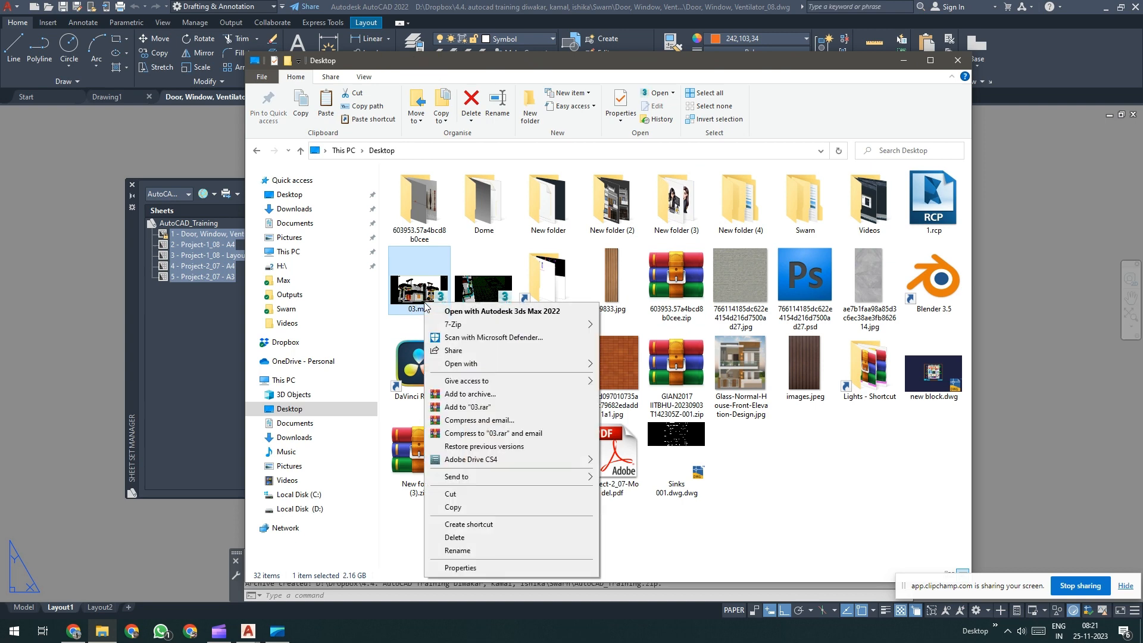
click(478, 394)
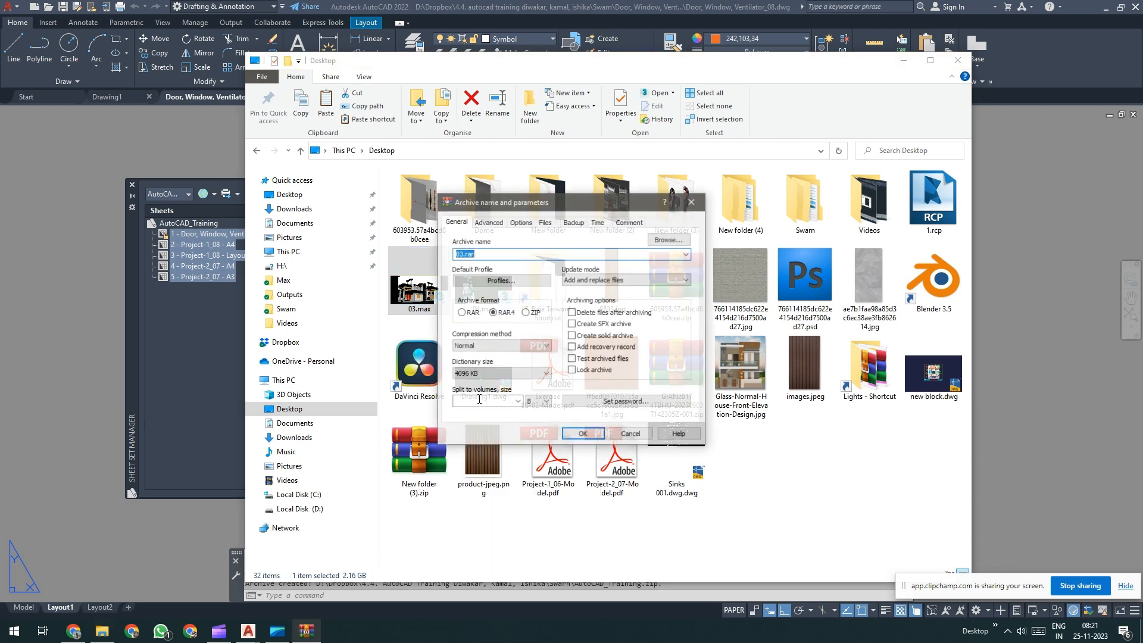
click(536, 313)
click(598, 434)
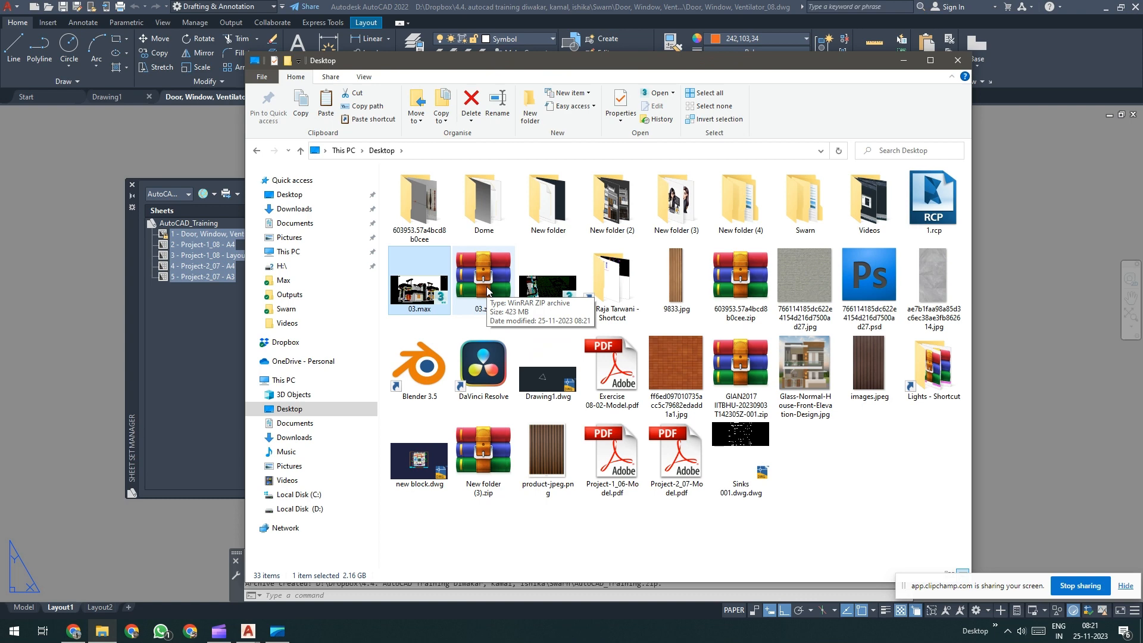
Step: Compare the sizes of 03.zip and 03.max on the Desktop and look over the archive's extraction commands
click(483, 280)
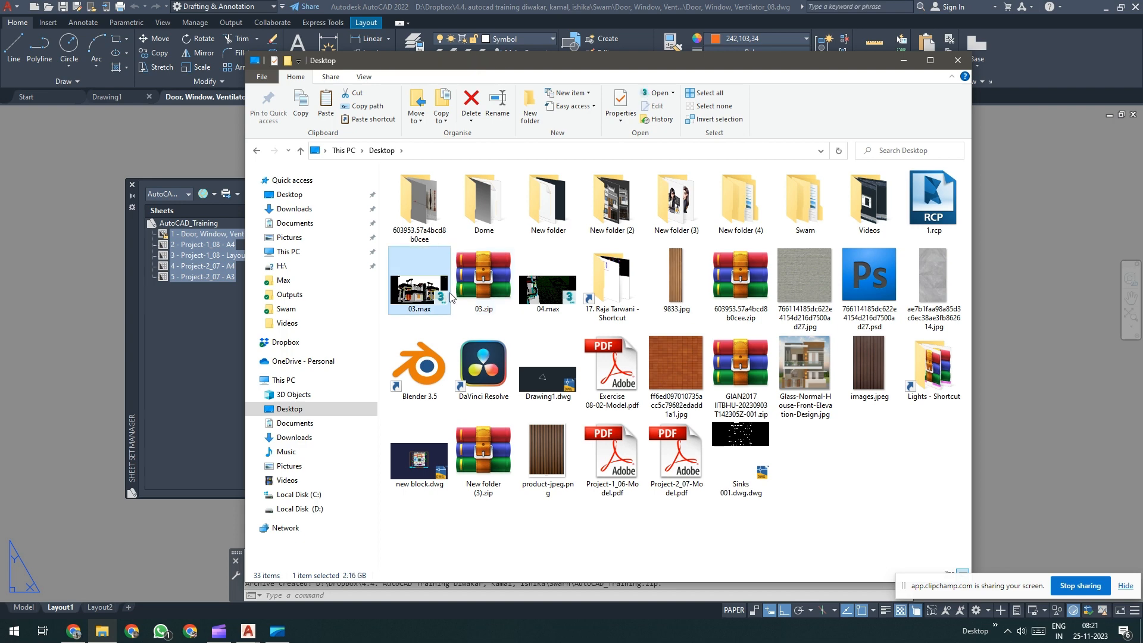
right_click(494, 290)
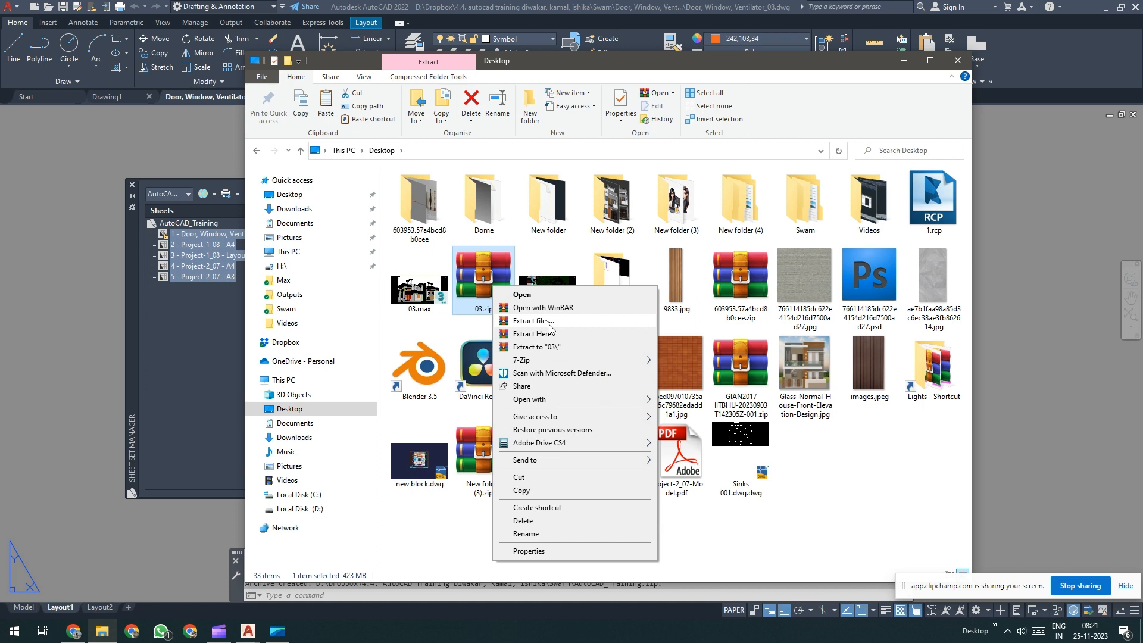
click(470, 284)
click(422, 290)
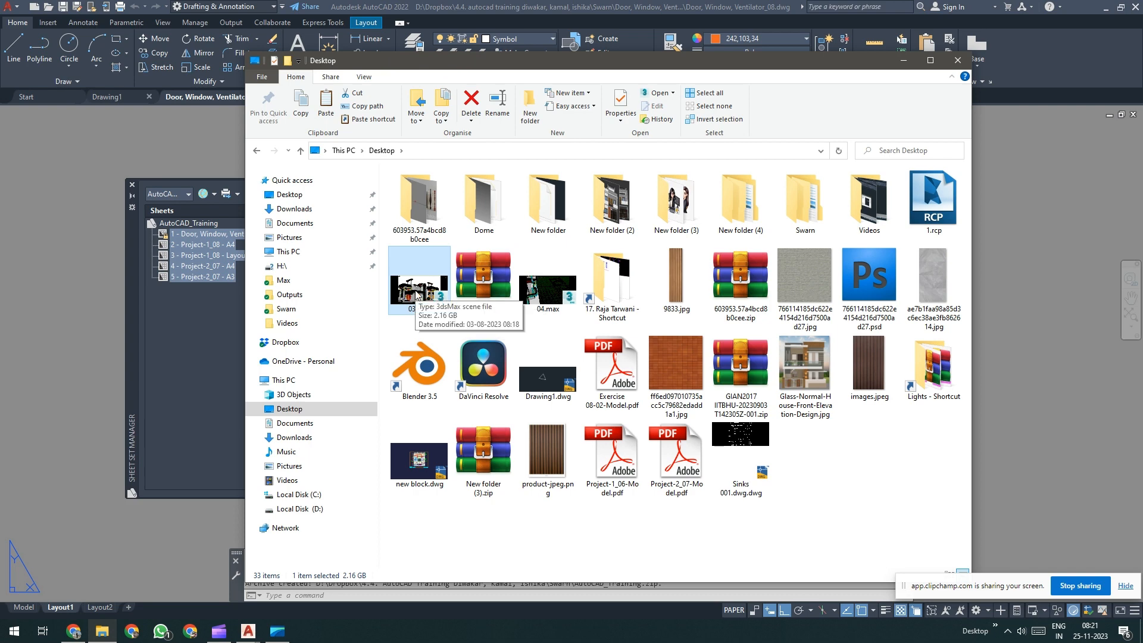
Step: Permanently delete 03.zip and New folder (3).zip from the Desktop, and open New folder (4)
click(483, 278)
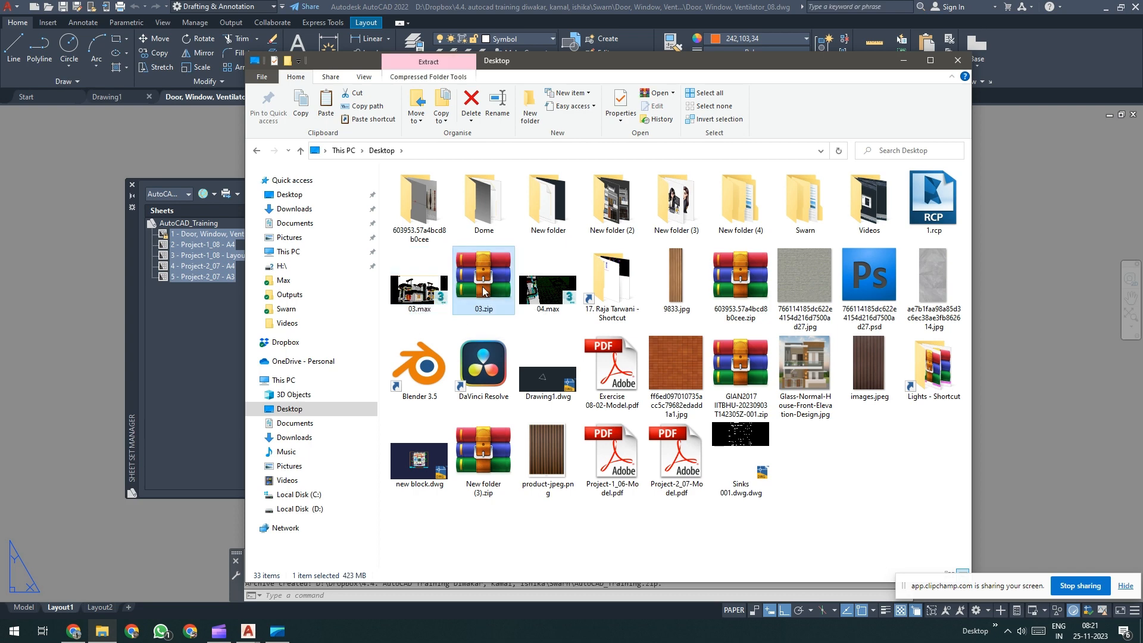
ctrl+click(497, 462)
key(shift+Delete)
click(618, 324)
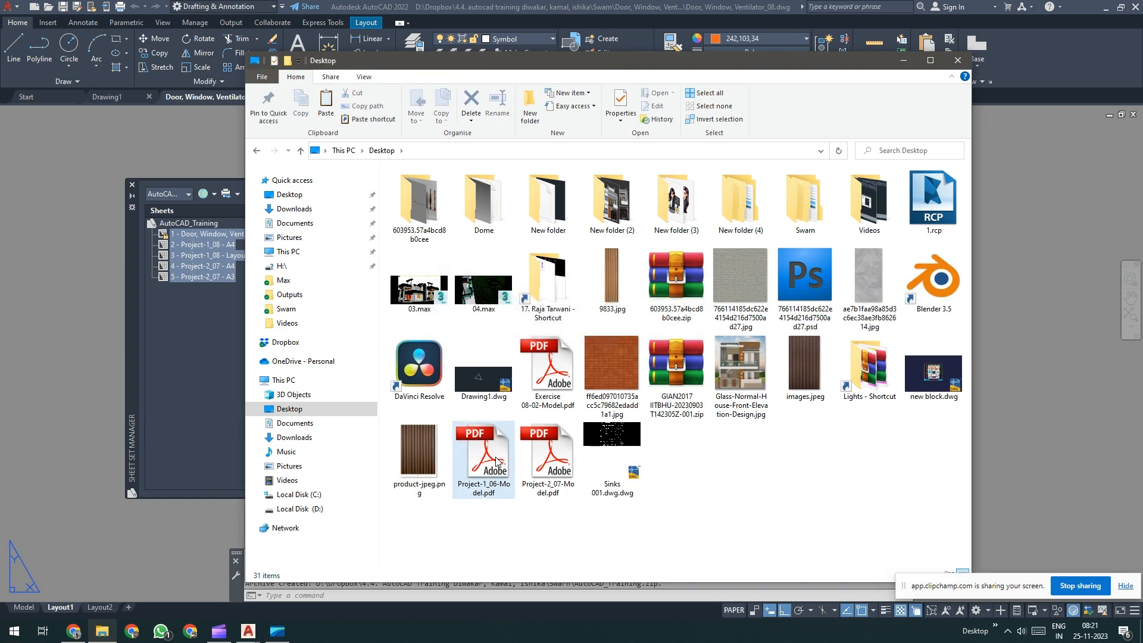
double_click(737, 217)
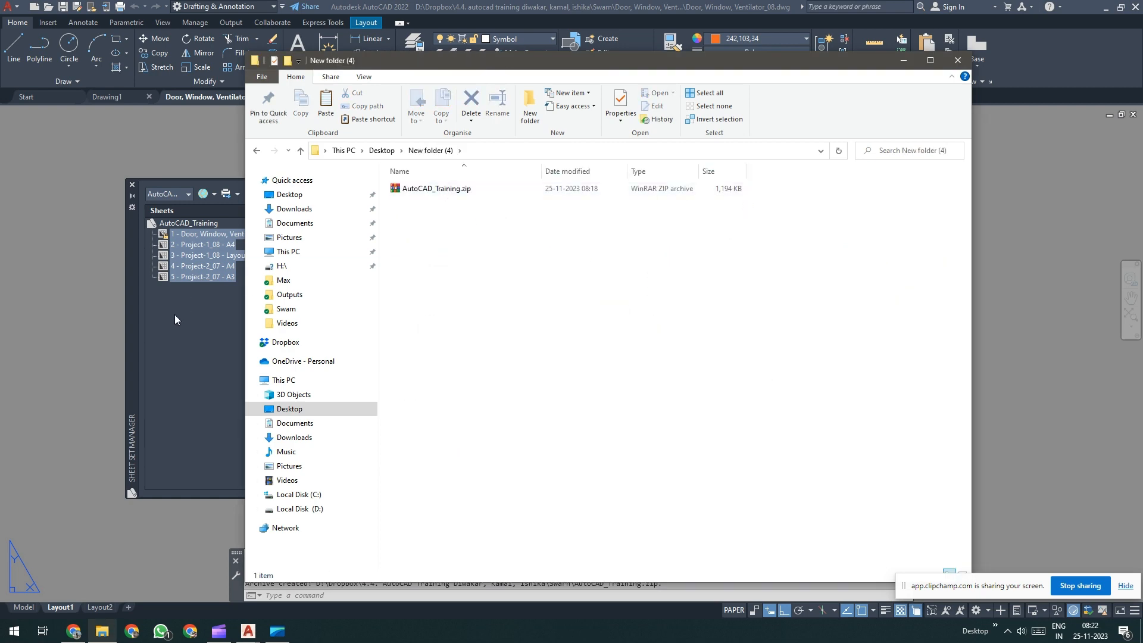
Step: Switch to AutoCAD and review the archive setup options of the AutoCAD_Training sheet set without creating an archive
click(190, 224)
right_click(190, 225)
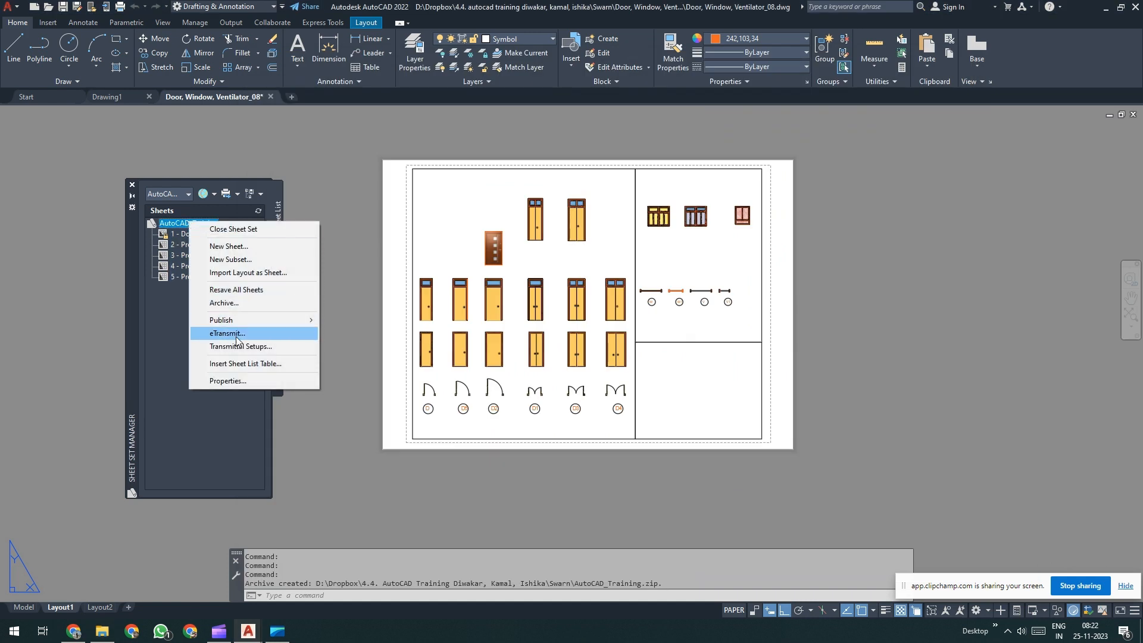
click(224, 304)
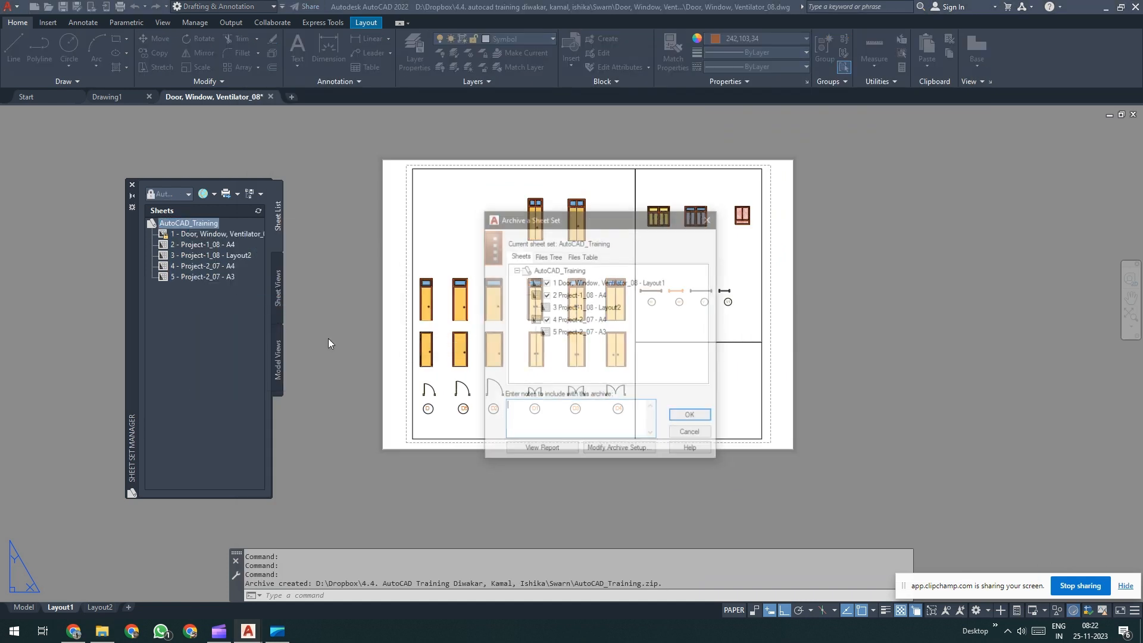
click(612, 450)
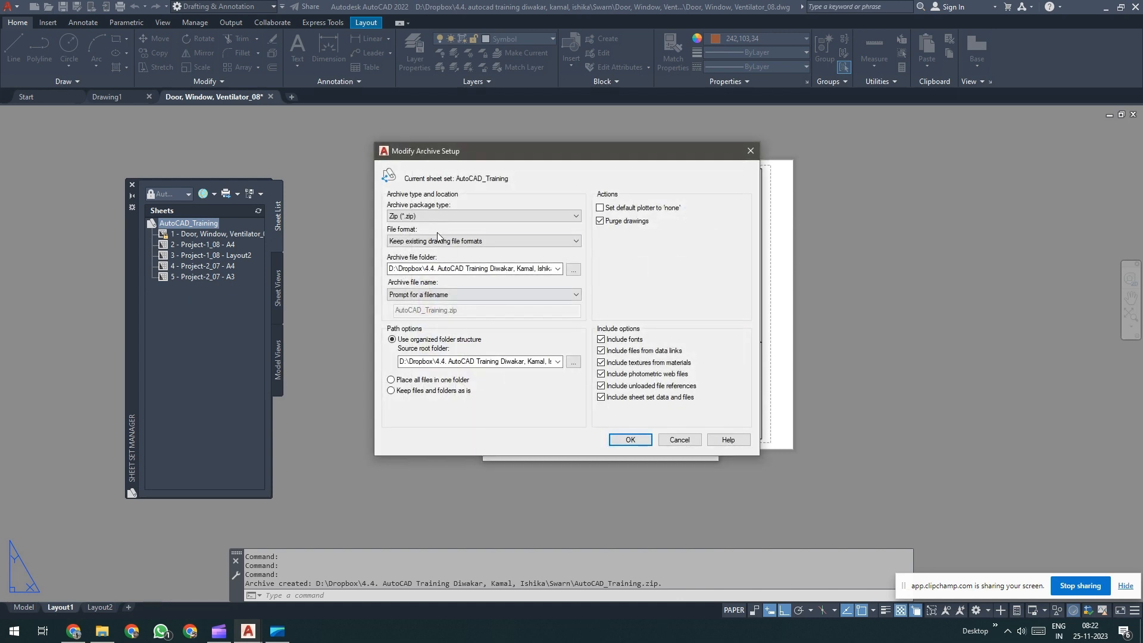
key(Escape)
key(Escape)
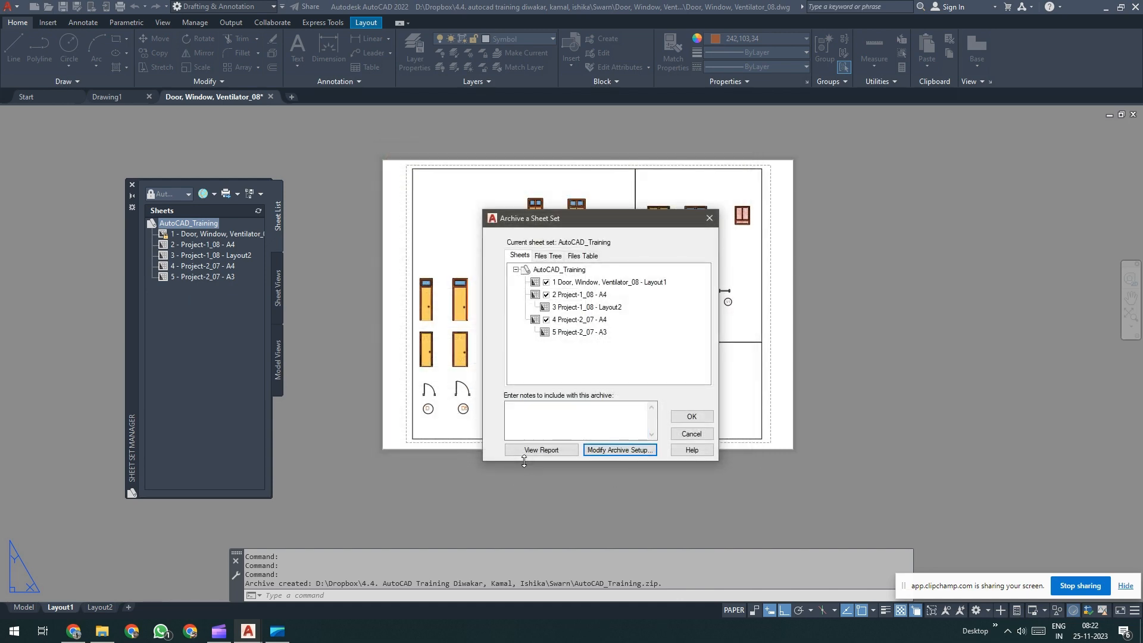
Step: Extract AutoCAD_Training.zip in New folder (4) to the suggested AutoCAD_Training folder with WinRAR, and select autocad_training.dst inside it
click(102, 631)
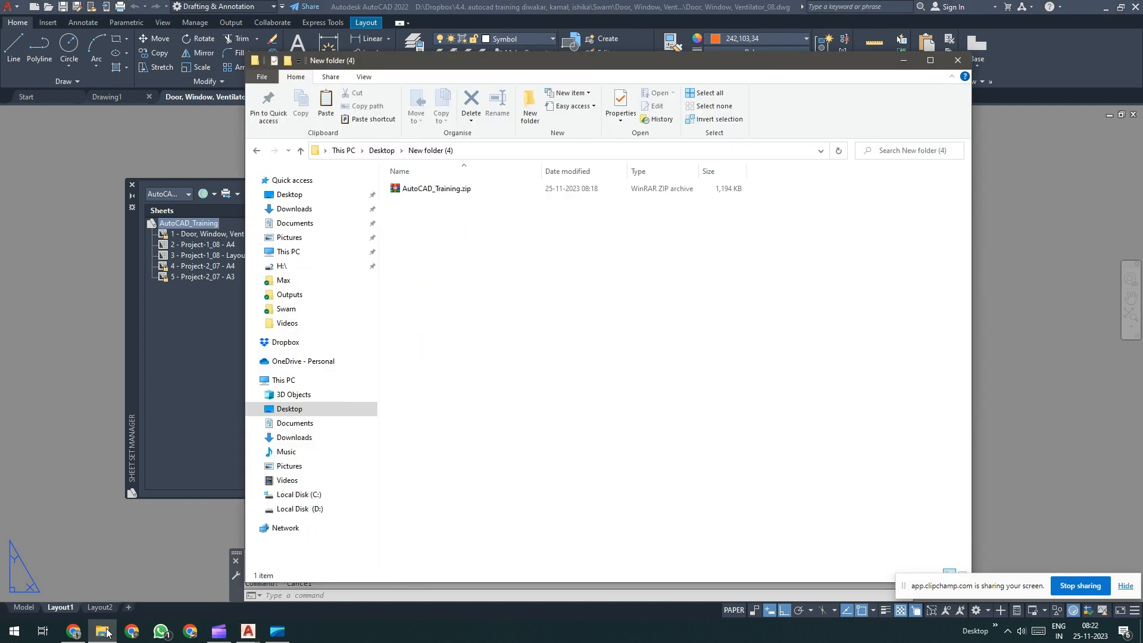
click(432, 193)
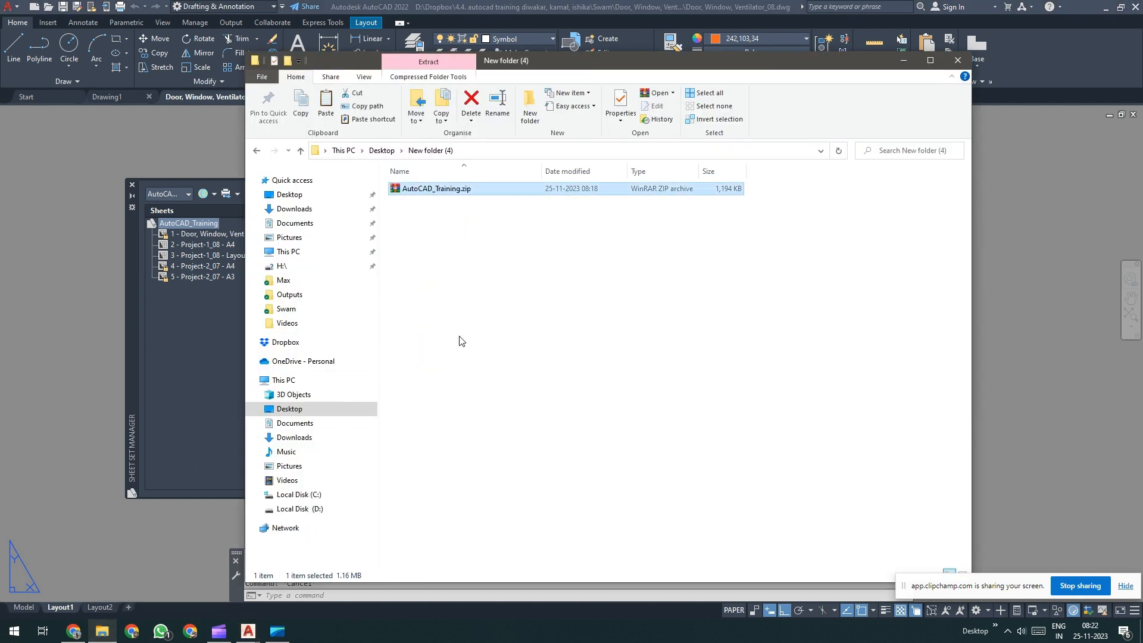
right_click(448, 194)
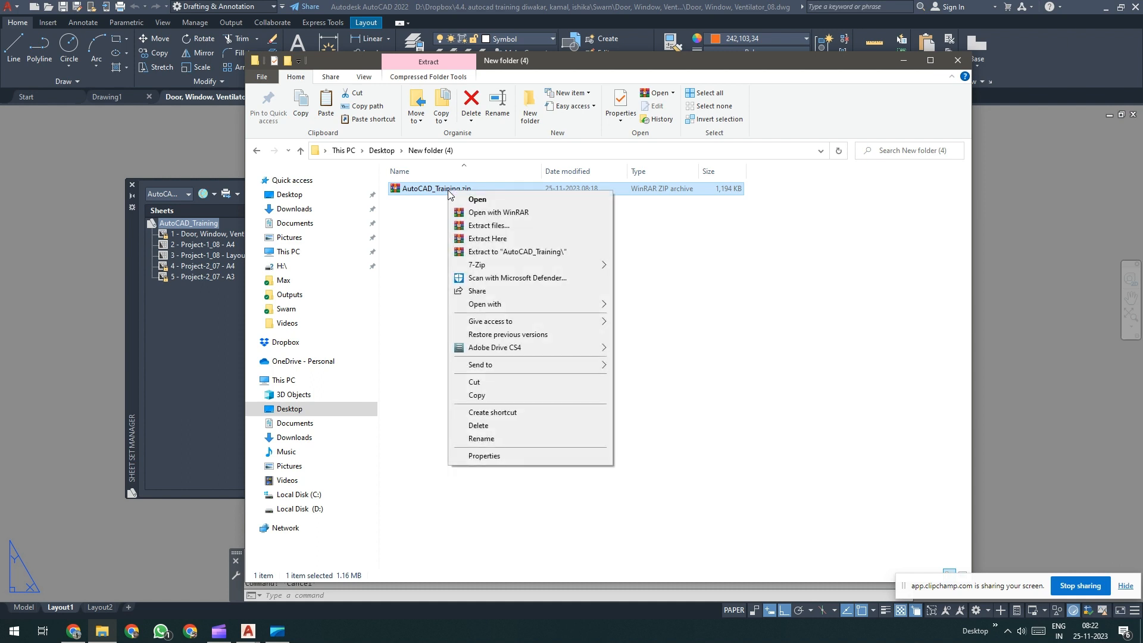
click(501, 227)
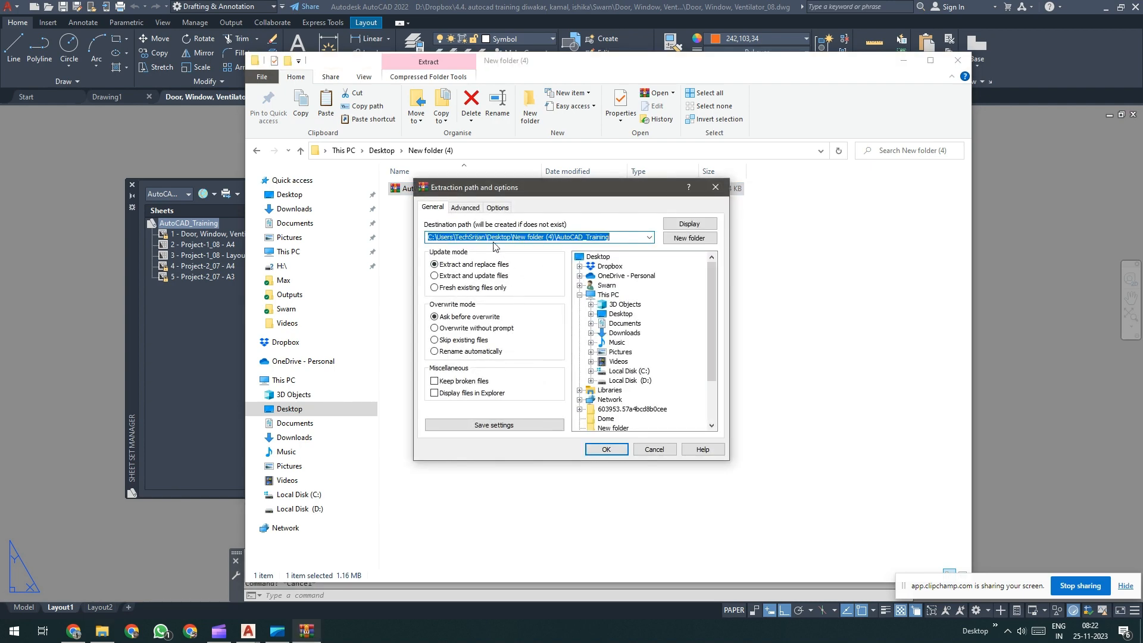
click(610, 448)
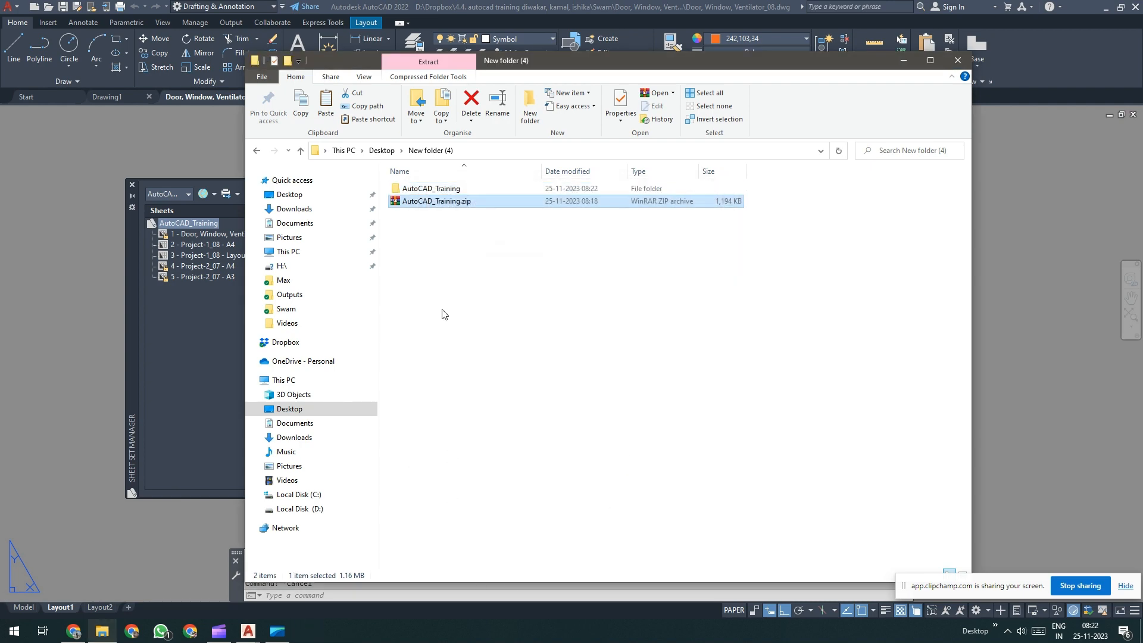
double_click(436, 188)
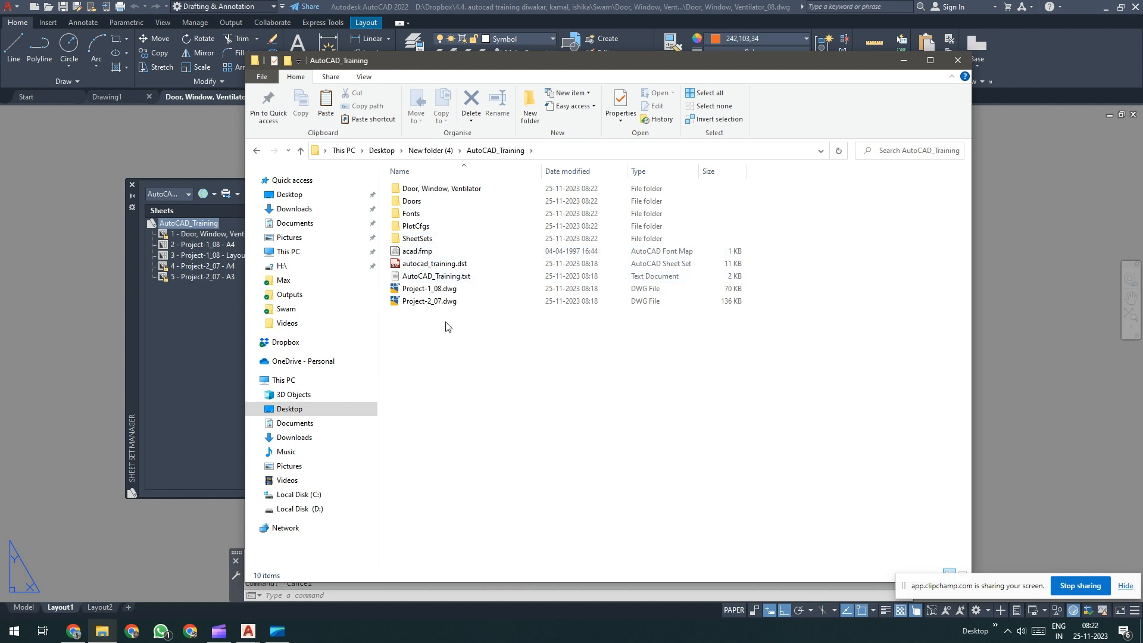
click(431, 266)
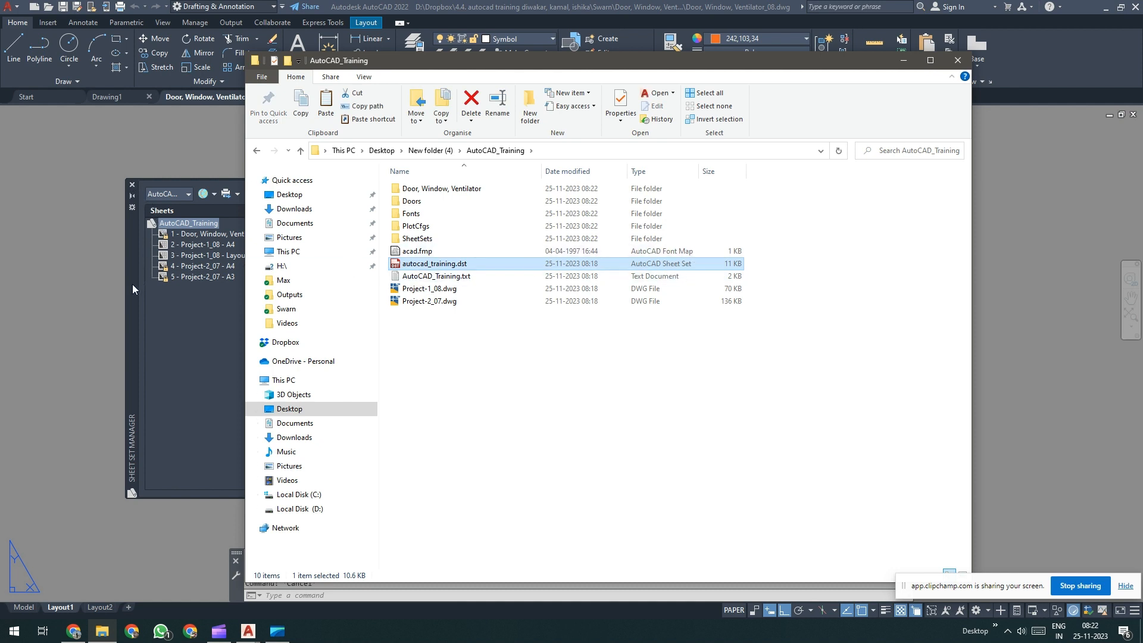
Step: Close the Sheet Set Manager and the Door, Window, Ventilator_08 drawing in AutoCAD
drag(132, 284, 106, 294)
click(105, 195)
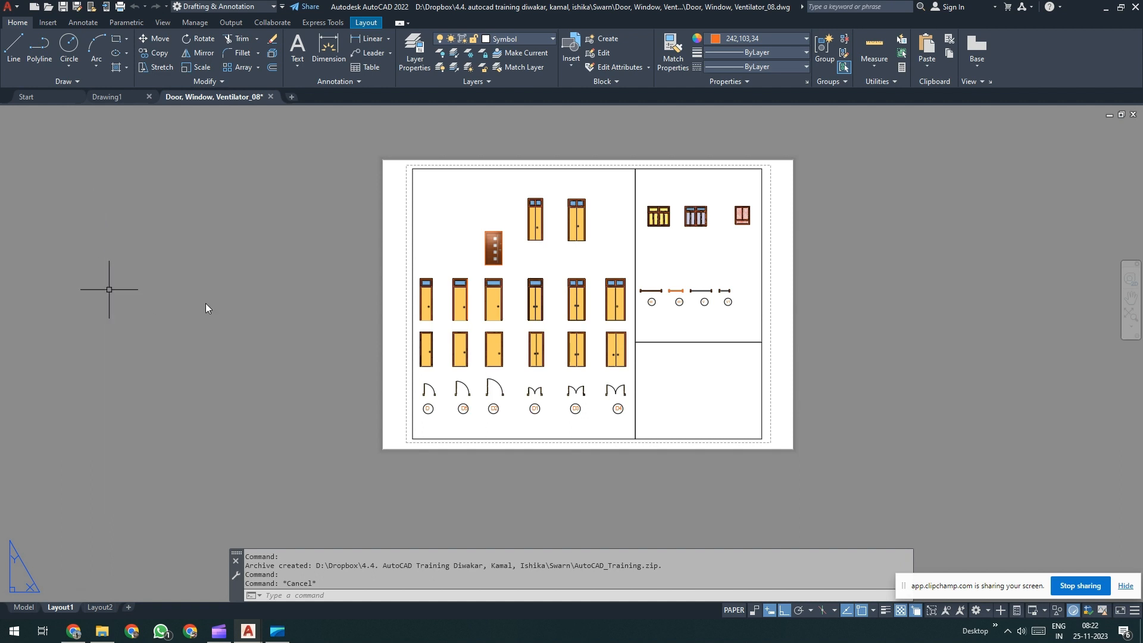
click(271, 97)
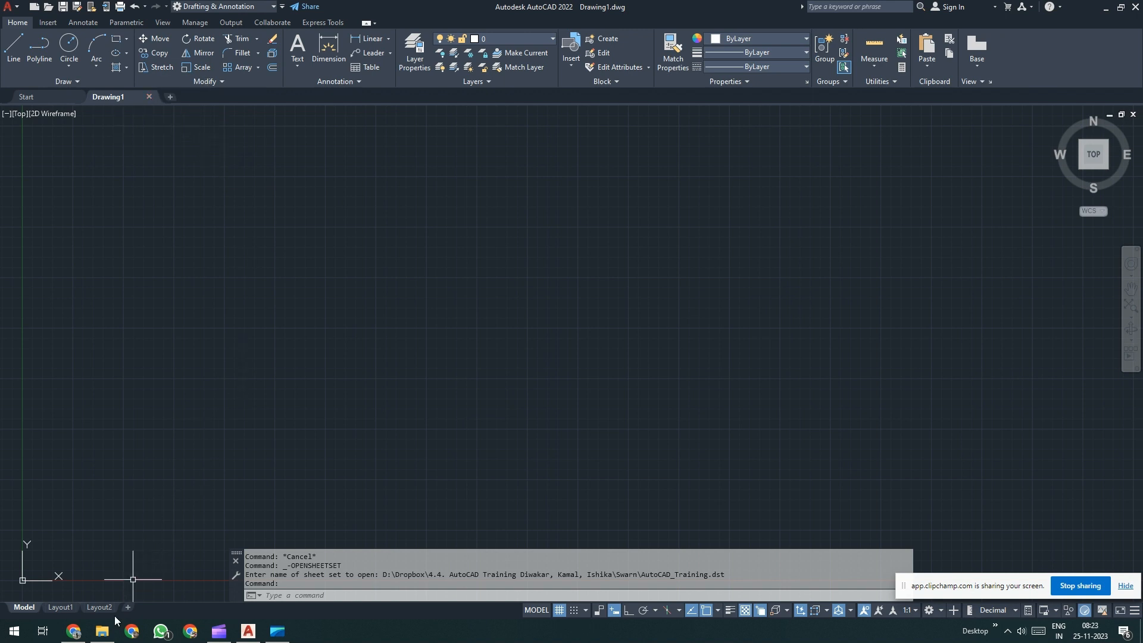
Step: Open the sheet set file autocad_training.dst from the extracted AutoCAD_Training folder in New folder (4)
click(101, 631)
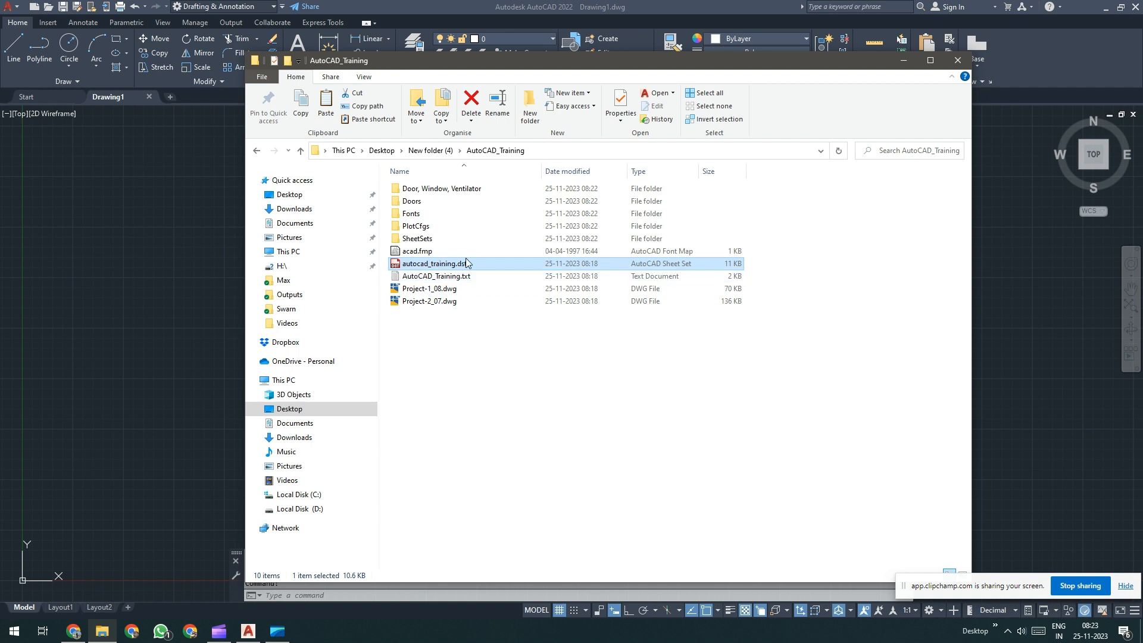
click(430, 150)
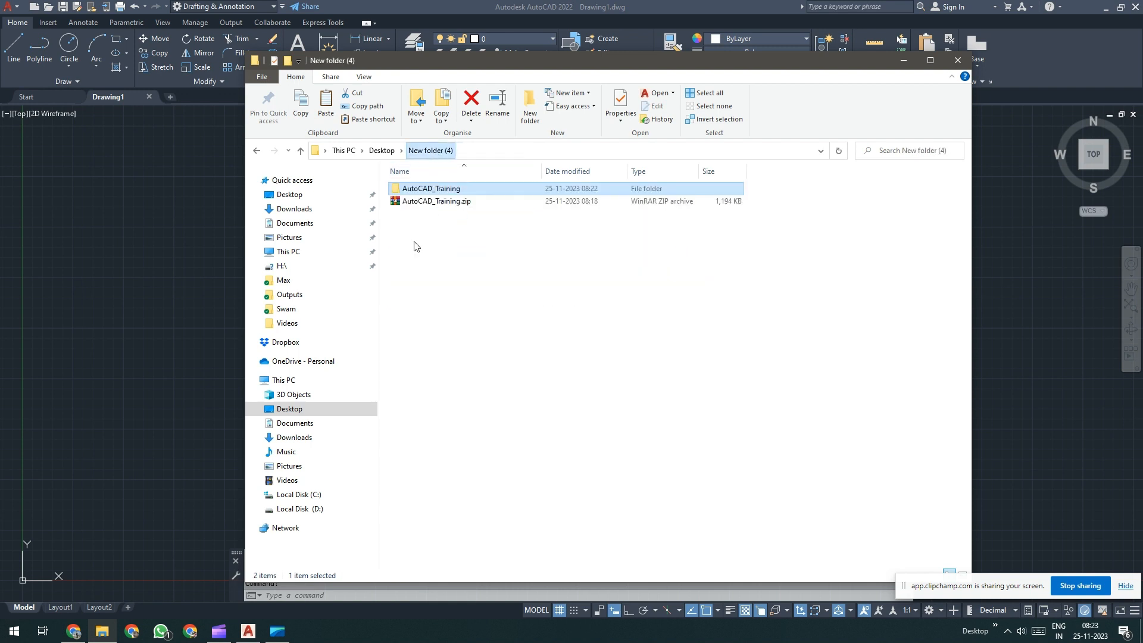
right_click(456, 204)
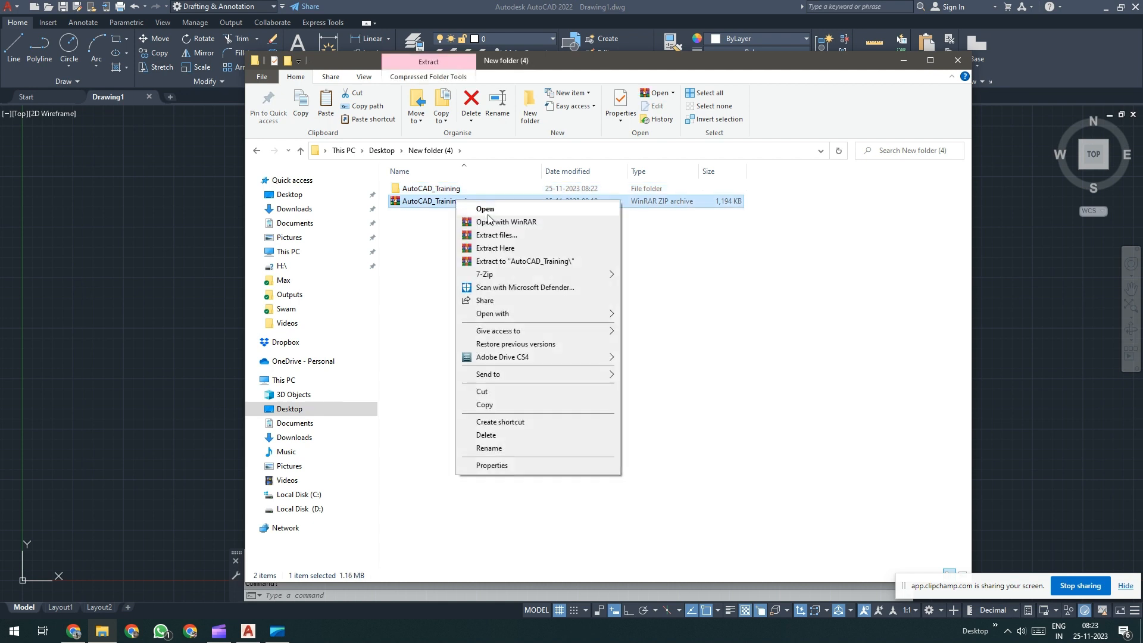
click(418, 255)
double_click(429, 188)
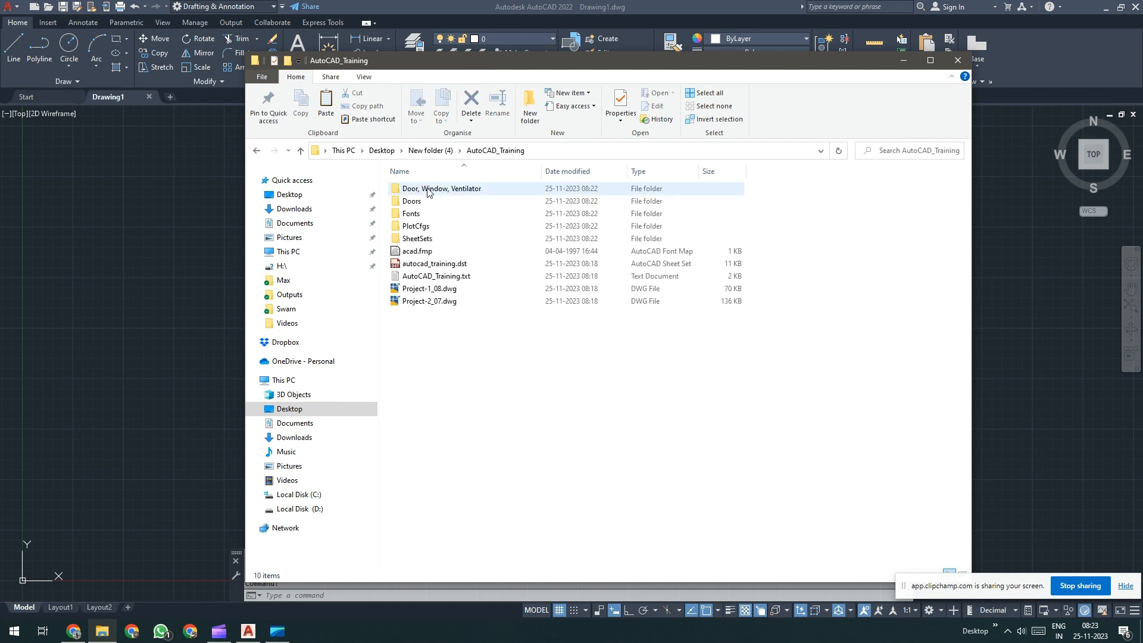
double_click(439, 264)
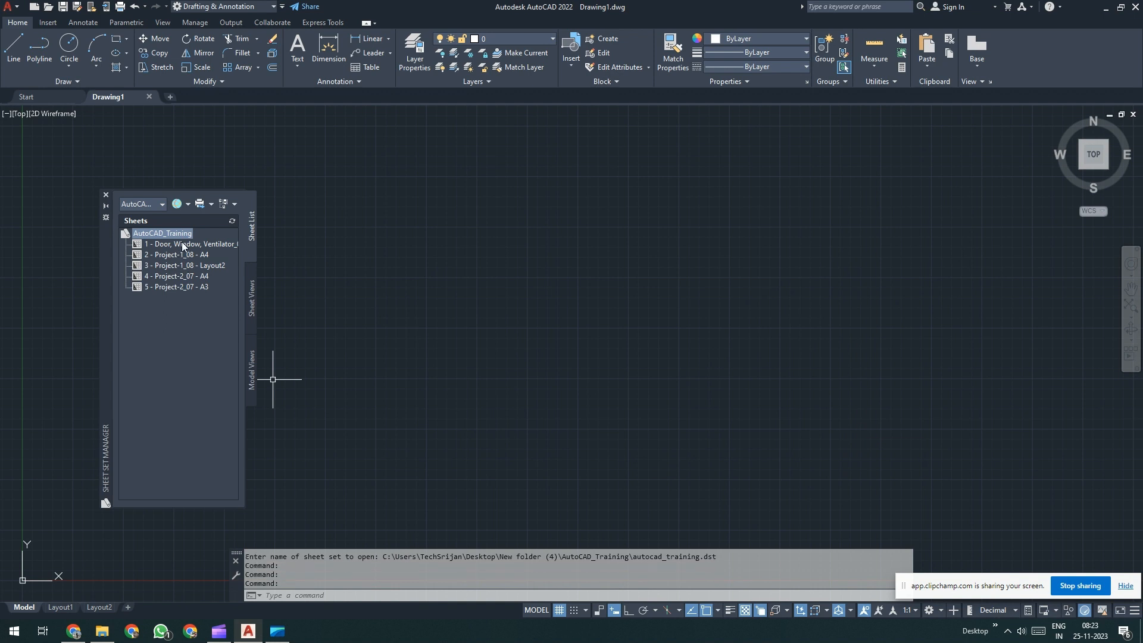
Step: Open sheet 1, Door, Window, Ventilator_08, from the extracted sheet set and inspect its door image up close
mouse_move(183, 245)
double_click(195, 243)
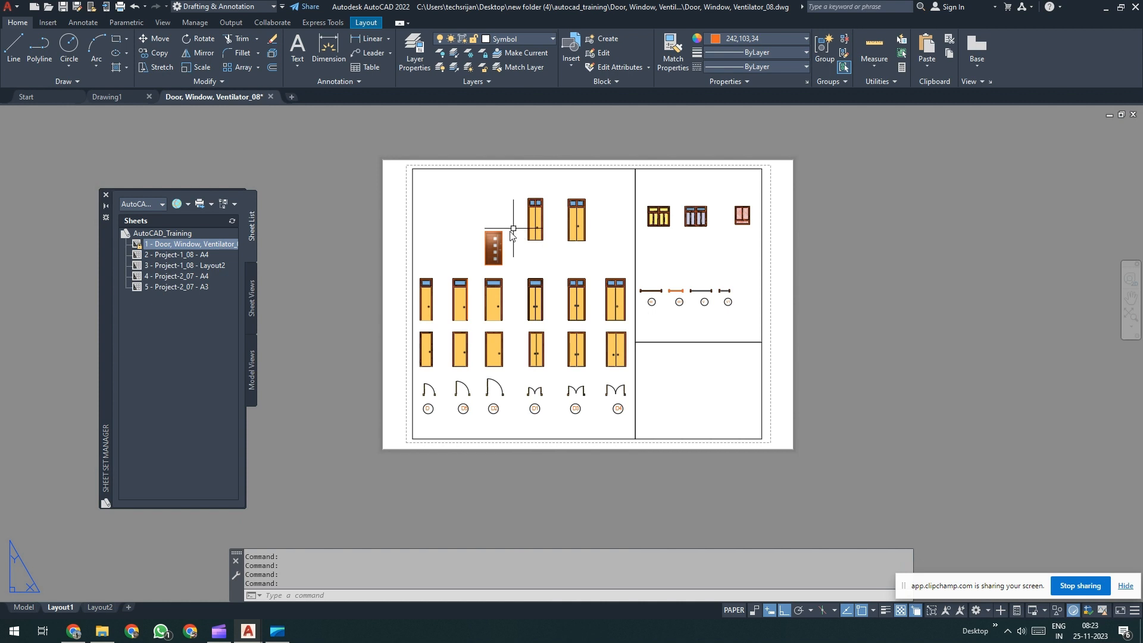
scroll(496, 235, up, 4)
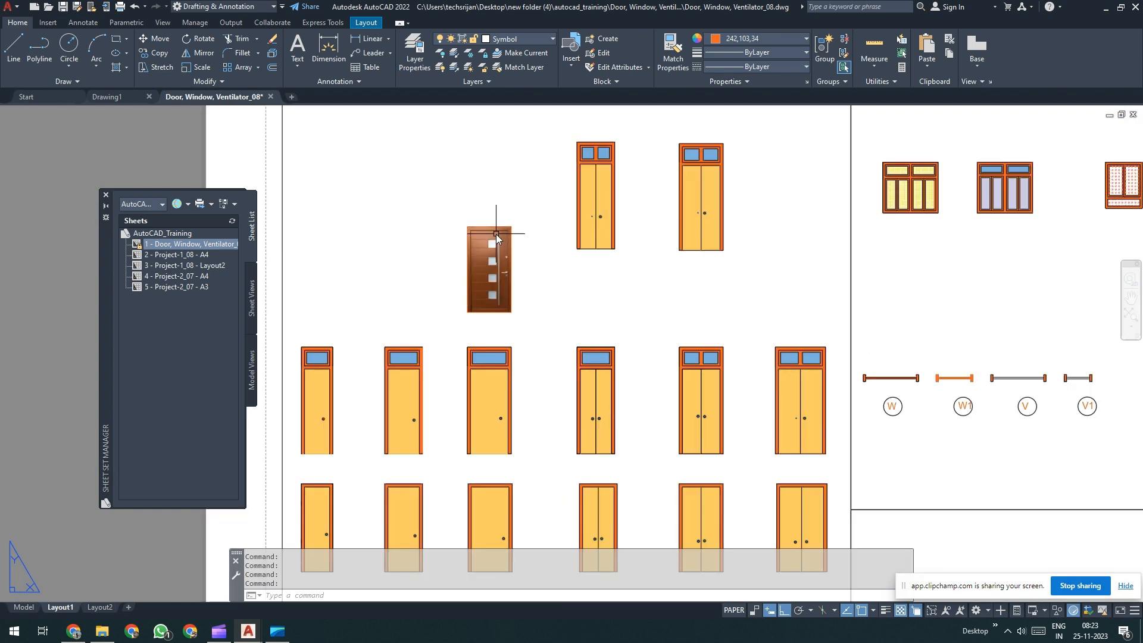
scroll(497, 235, down, 4)
Step: Examine the contents of the extracted Door, Window, Ventilator and Doors folders, and return to the AutoCAD_Training folder
click(102, 631)
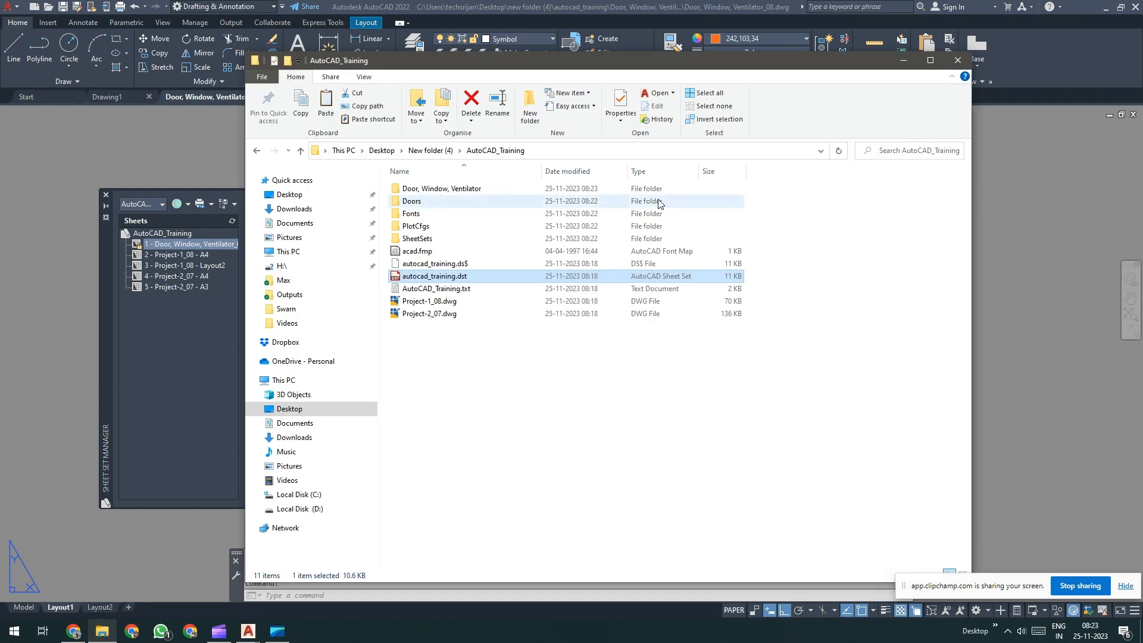
click(436, 189)
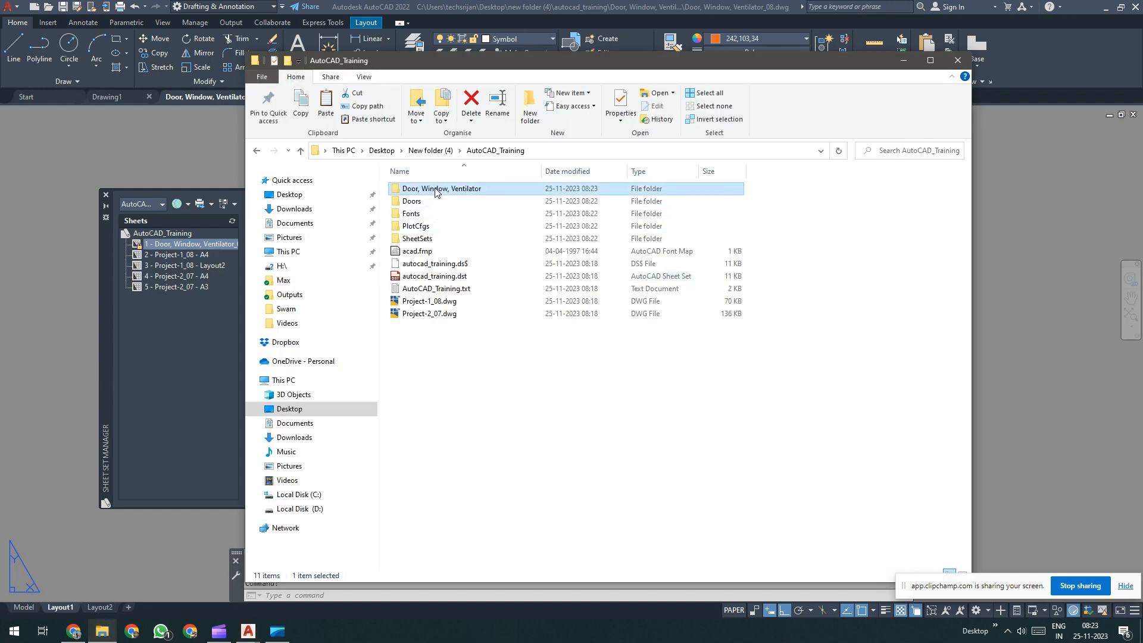
double_click(435, 189)
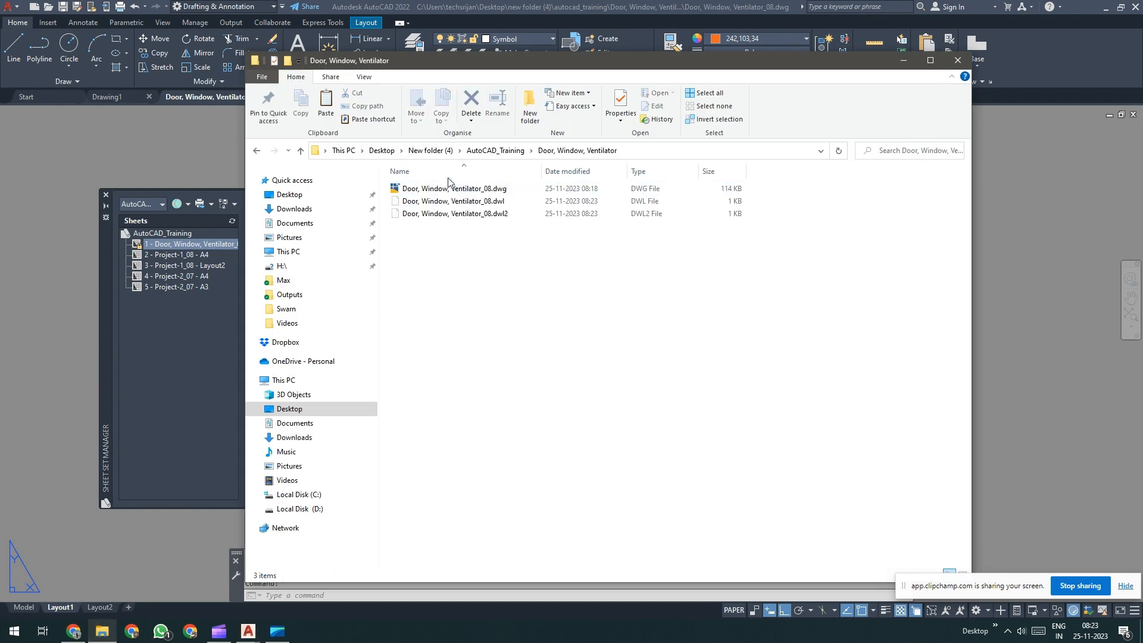
click(505, 153)
double_click(419, 201)
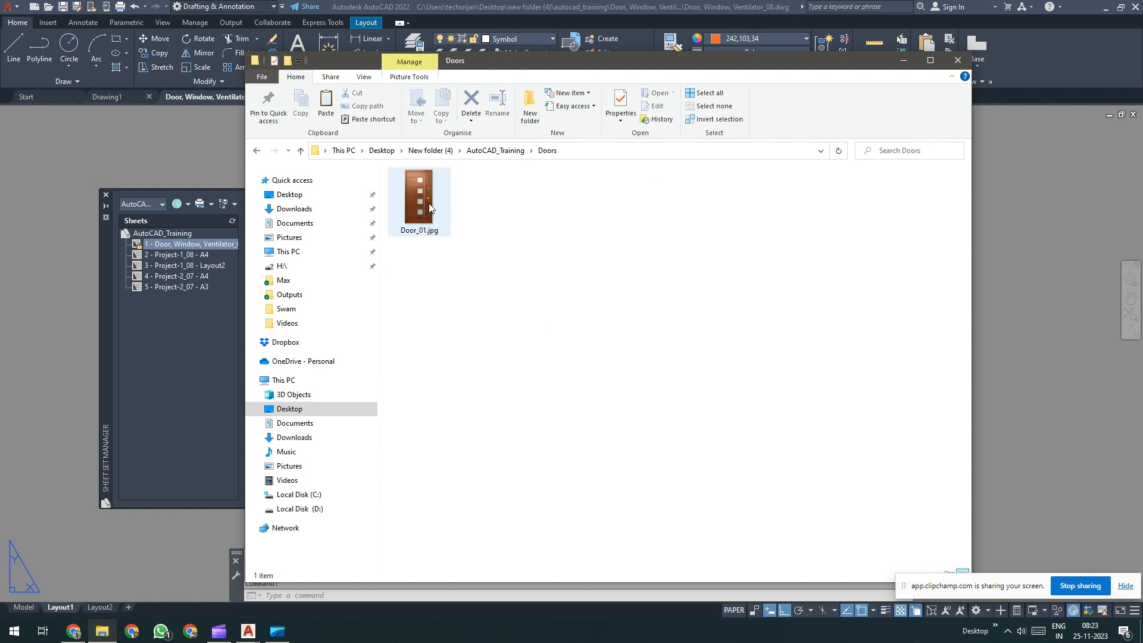
click(496, 151)
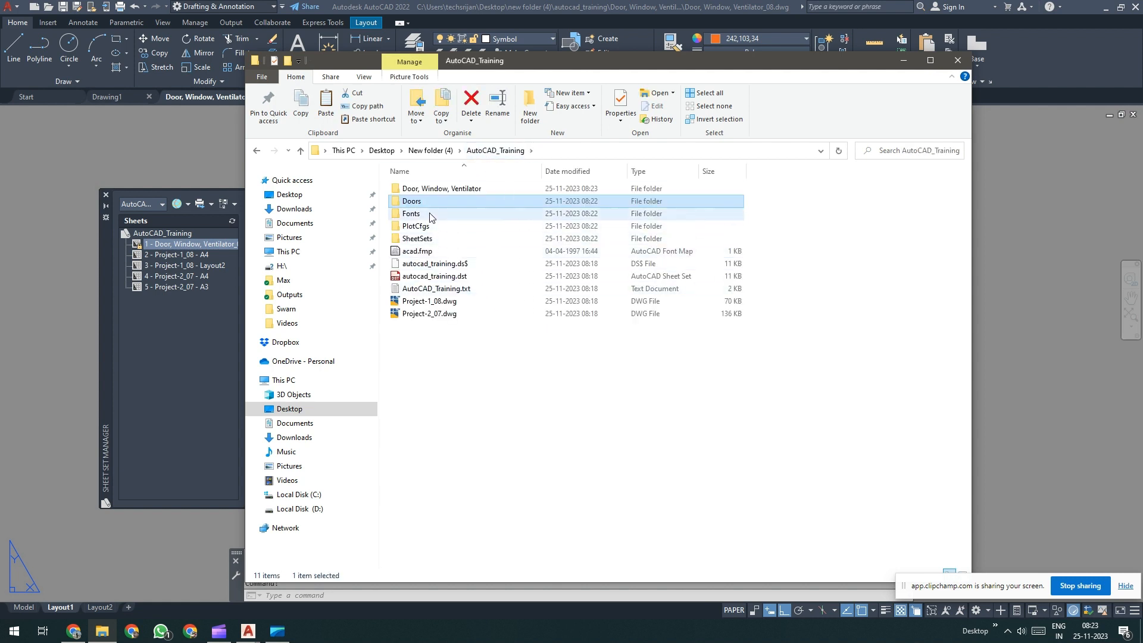
Step: Examine the font files in the extracted Fonts folder and the plotter configuration files in PlotCfgs
double_click(428, 214)
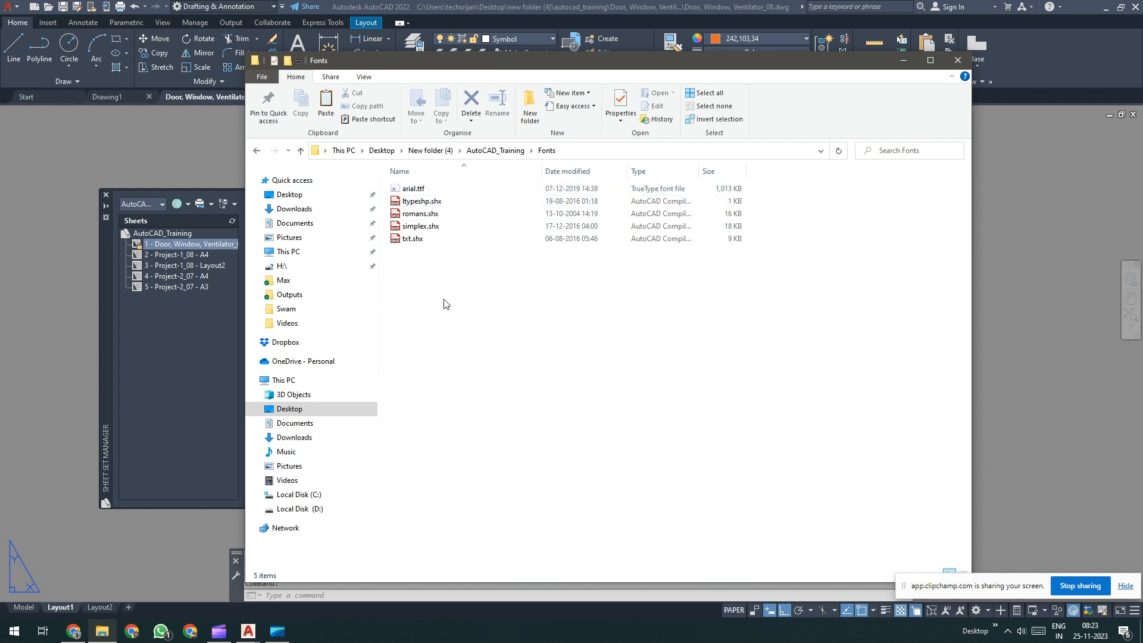
drag(444, 299, 422, 165)
click(495, 150)
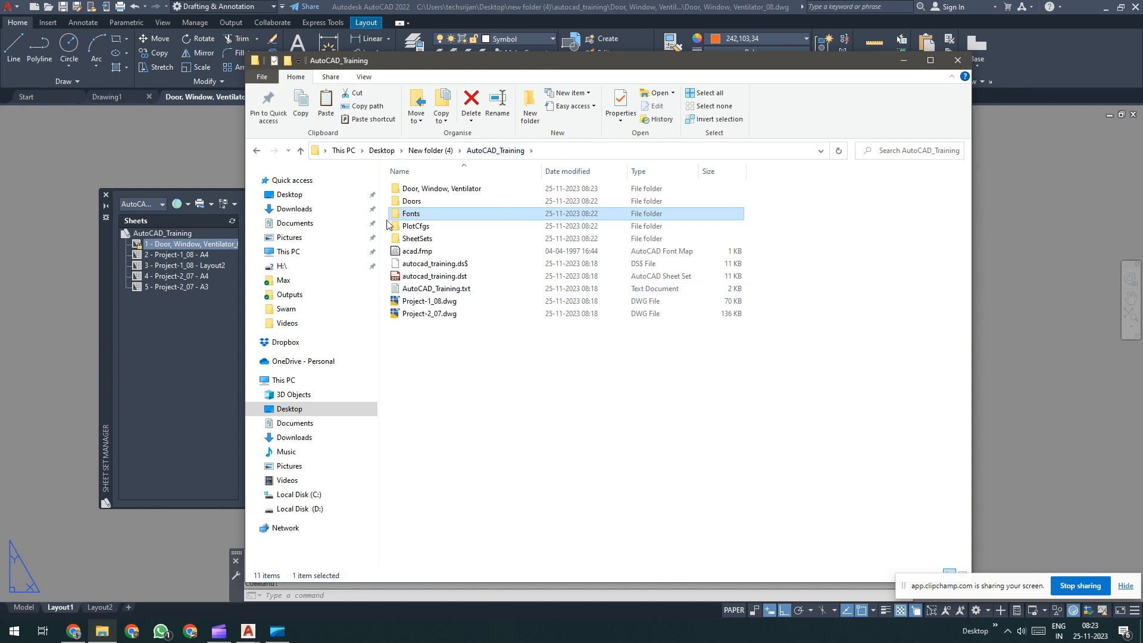
double_click(425, 230)
mouse_move(452, 245)
mouse_down()
mouse_move(422, 180)
mouse_move(443, 257)
mouse_up()
click(467, 203)
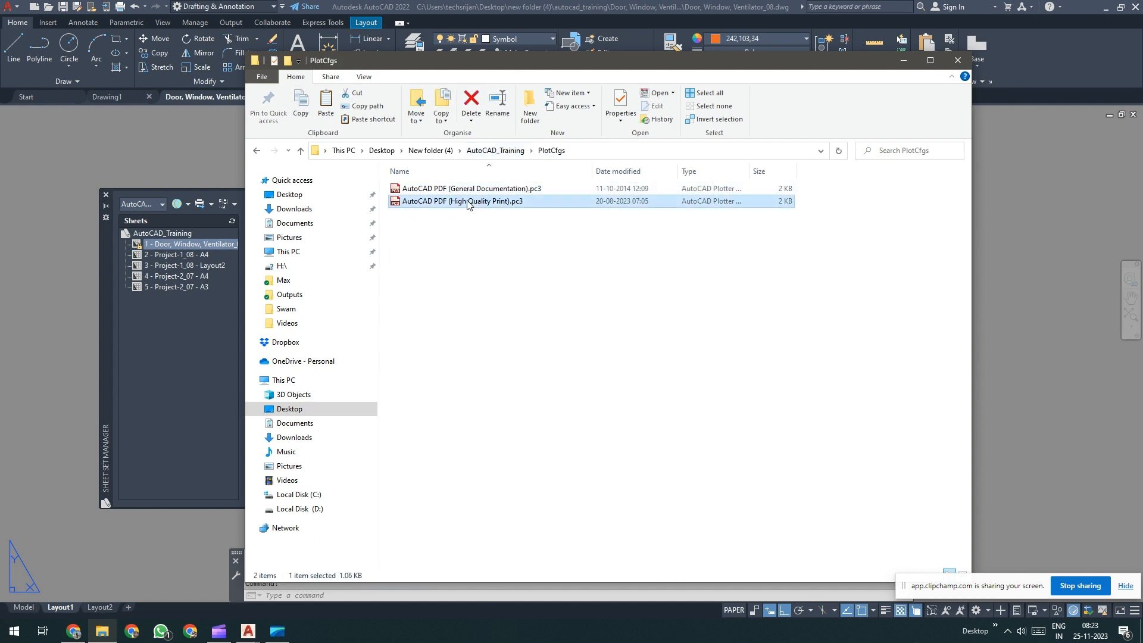
click(465, 190)
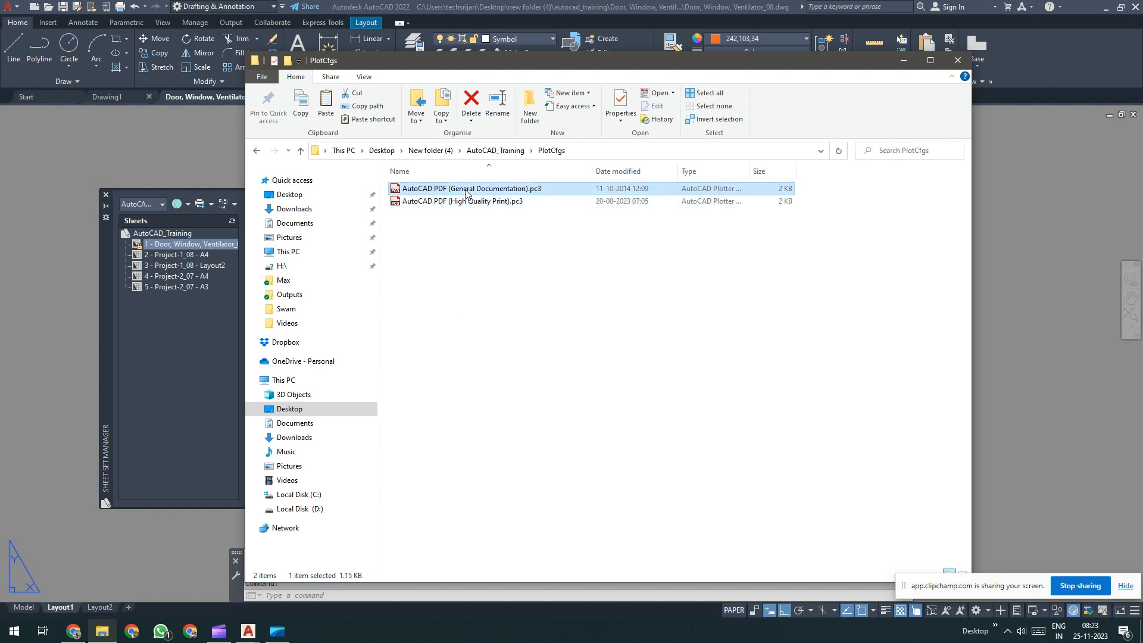
Step: Examine the template in the extracted SheetSets folder, and the font map and project drawings in the AutoCAD_Training folder
click(496, 150)
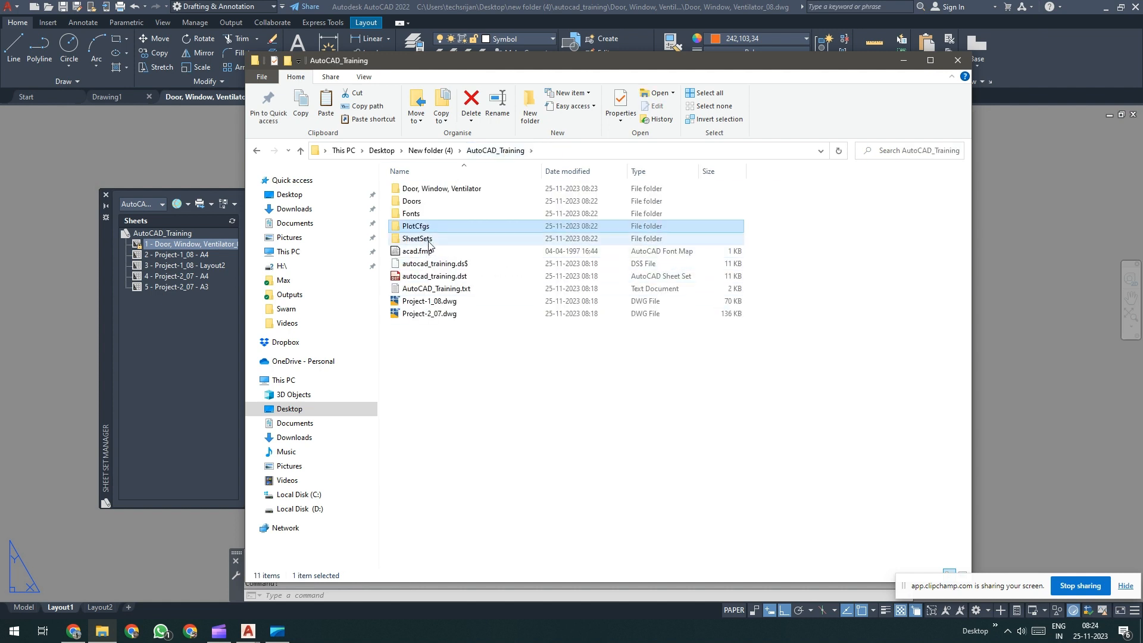
double_click(426, 240)
click(442, 191)
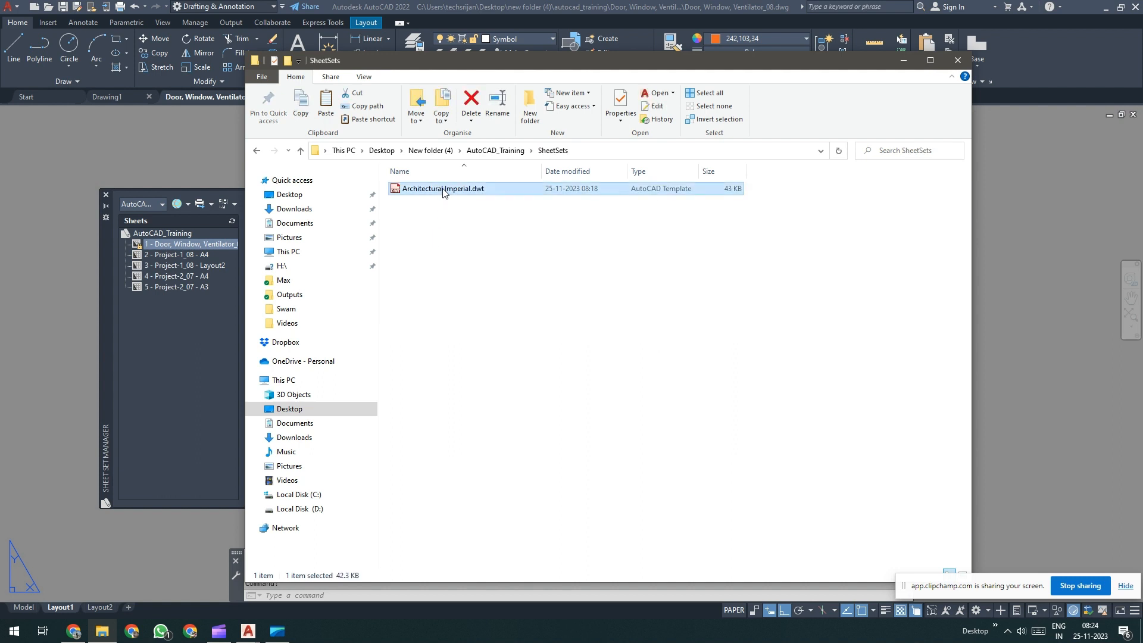
click(495, 150)
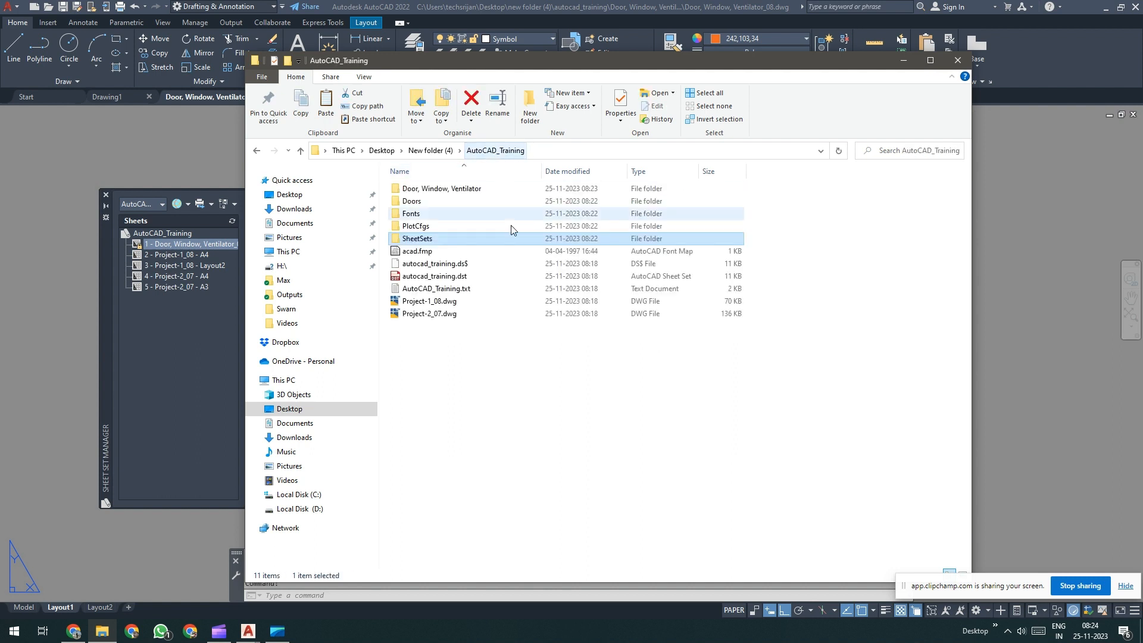
click(420, 251)
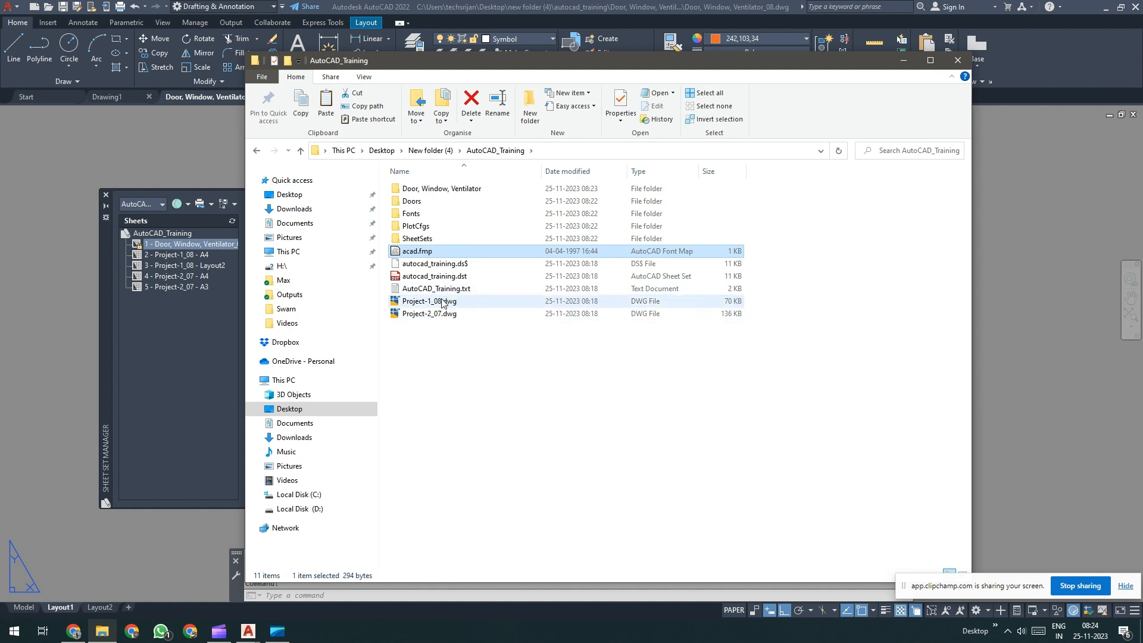
drag(448, 343, 433, 307)
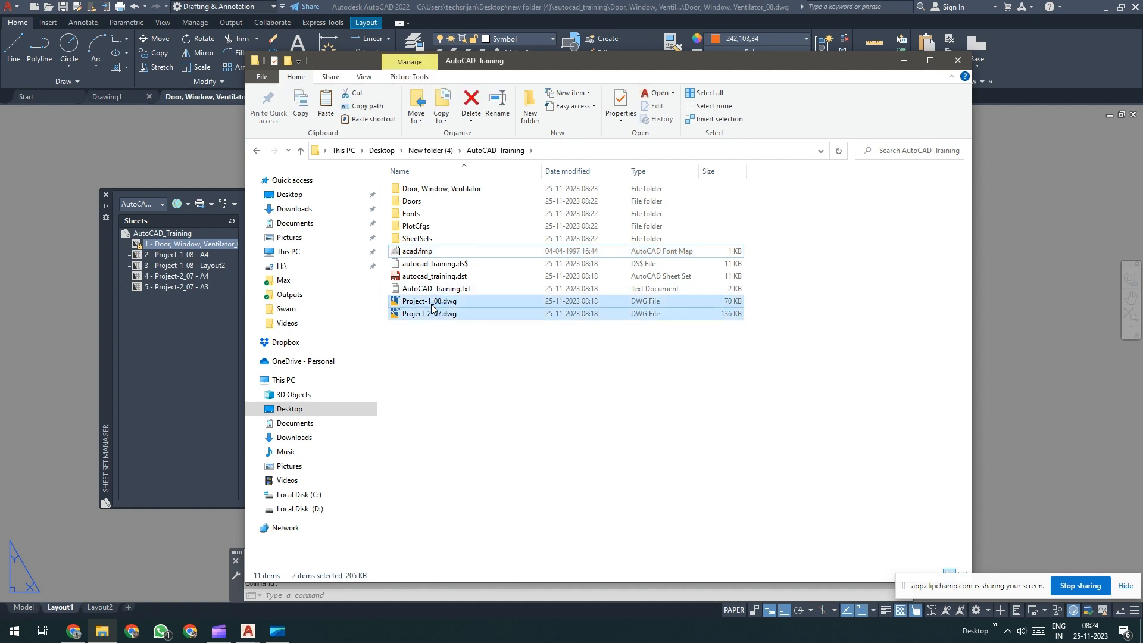
click(430, 189)
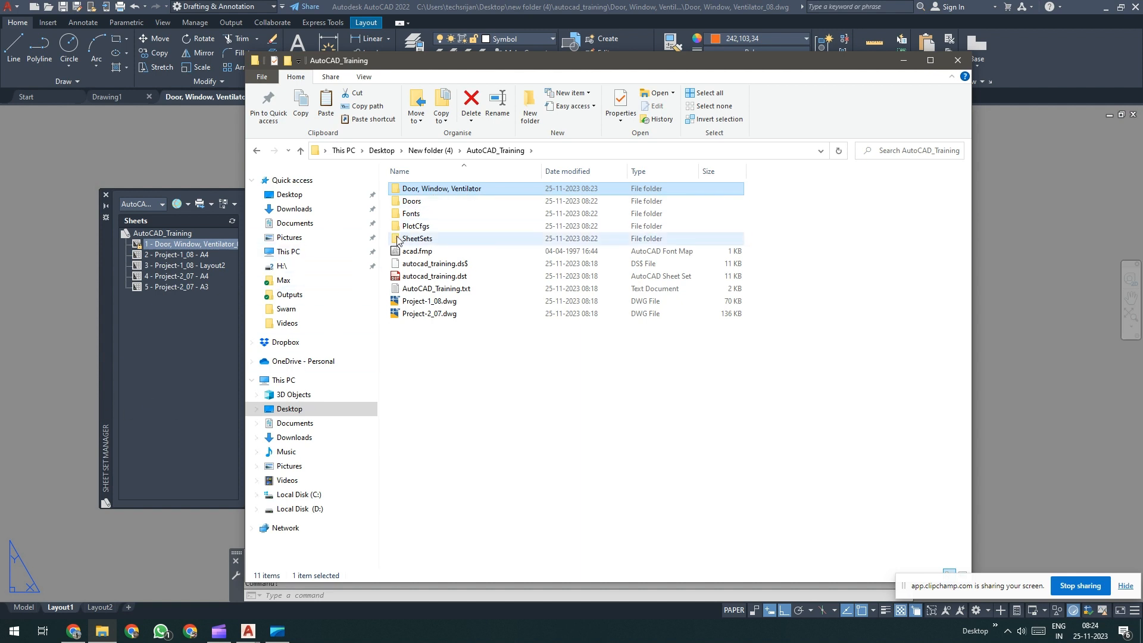
Step: Read the archive report AutoCAD_Training.txt through to its end, including the file references, and close it
double_click(441, 290)
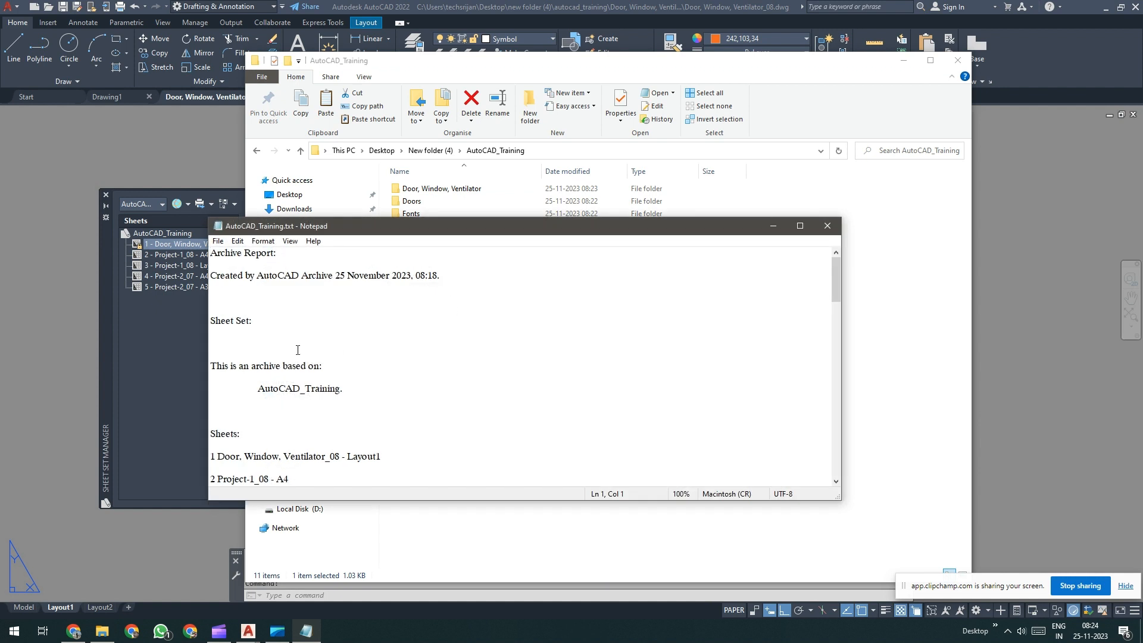
scroll(347, 352, down, 12)
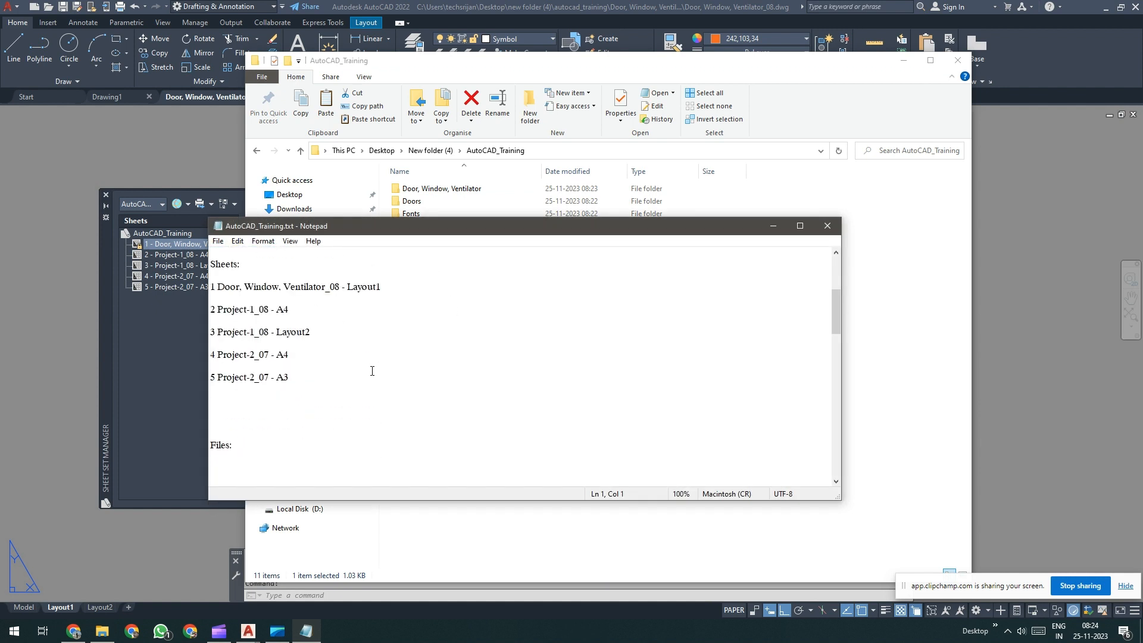
scroll(371, 373, down, 8)
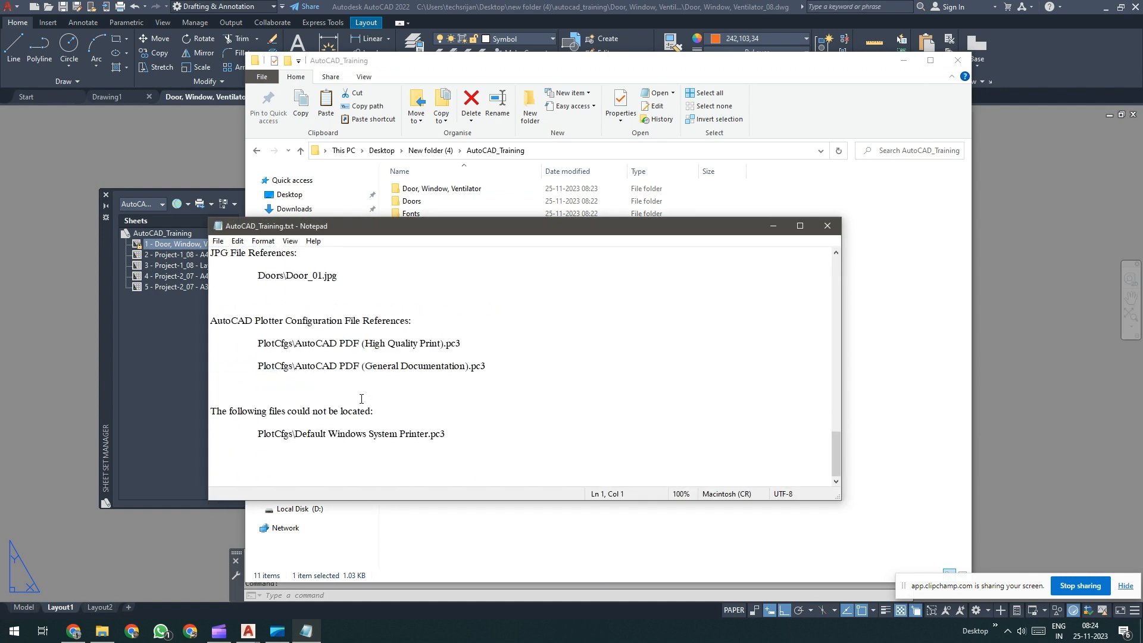
click(826, 226)
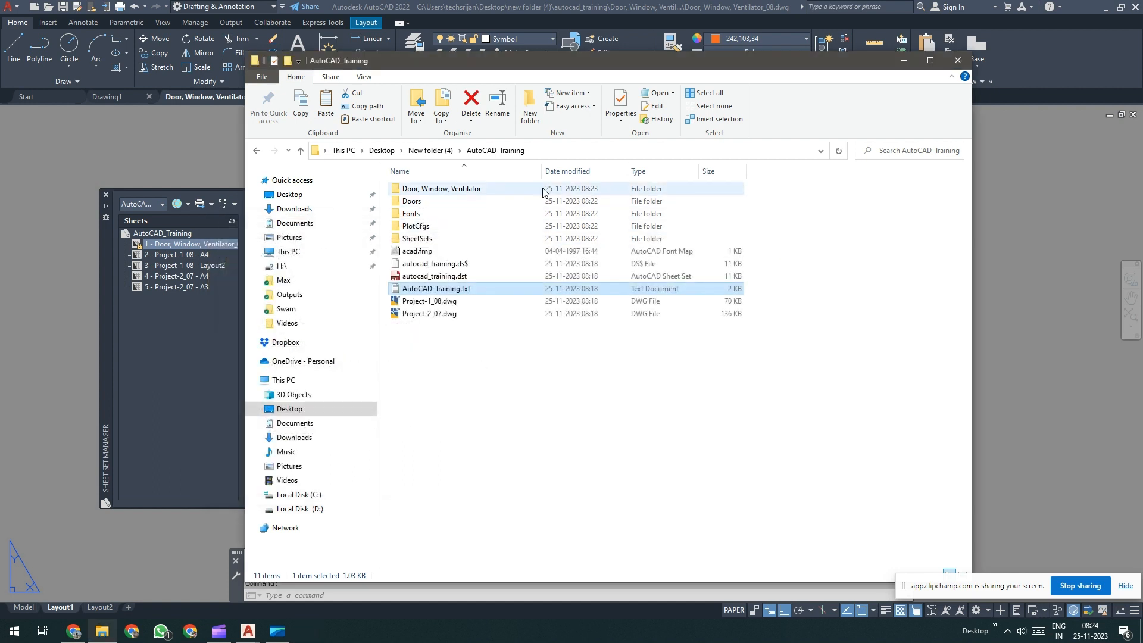
click(423, 376)
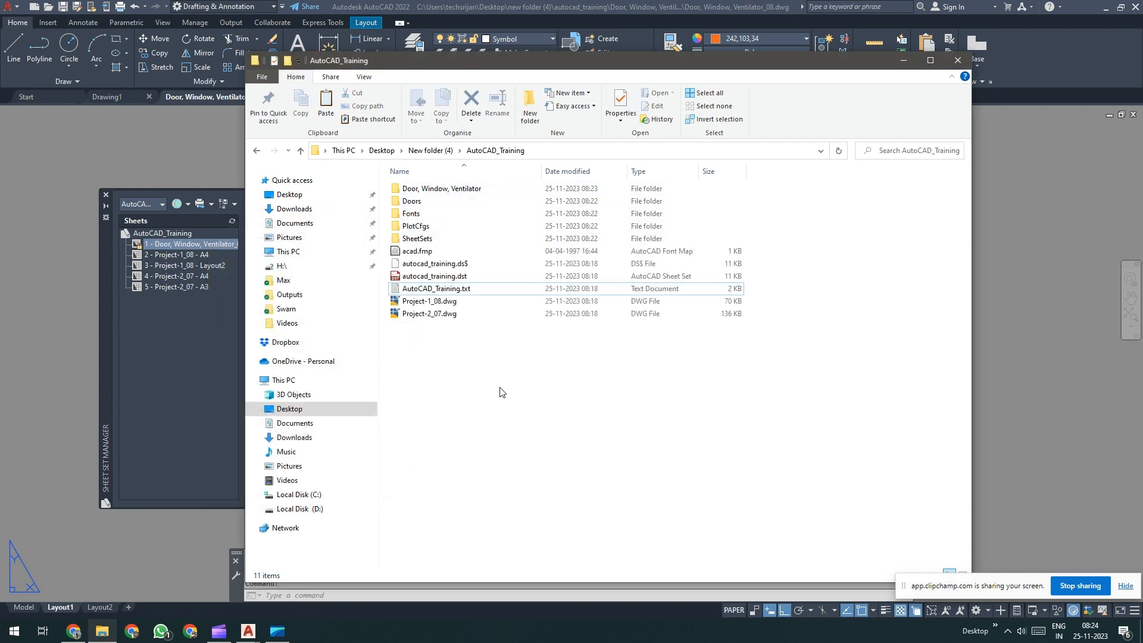